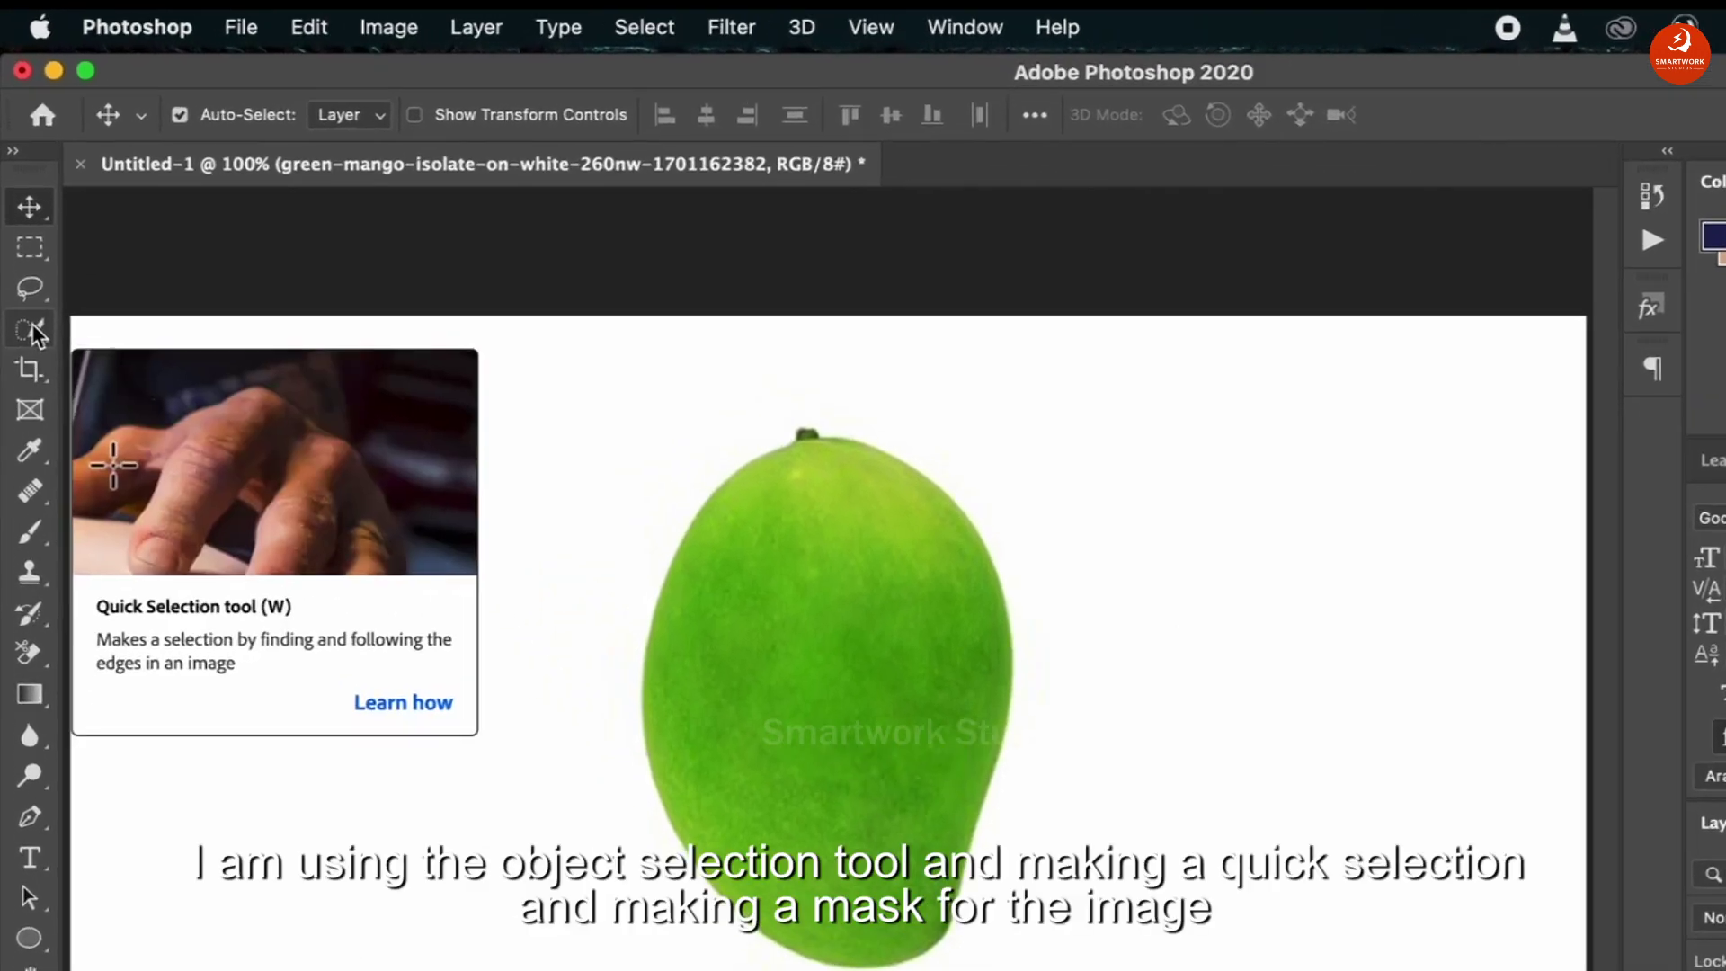
- Select the mango with Object Selection and mask out its white background
right_click(24, 226)
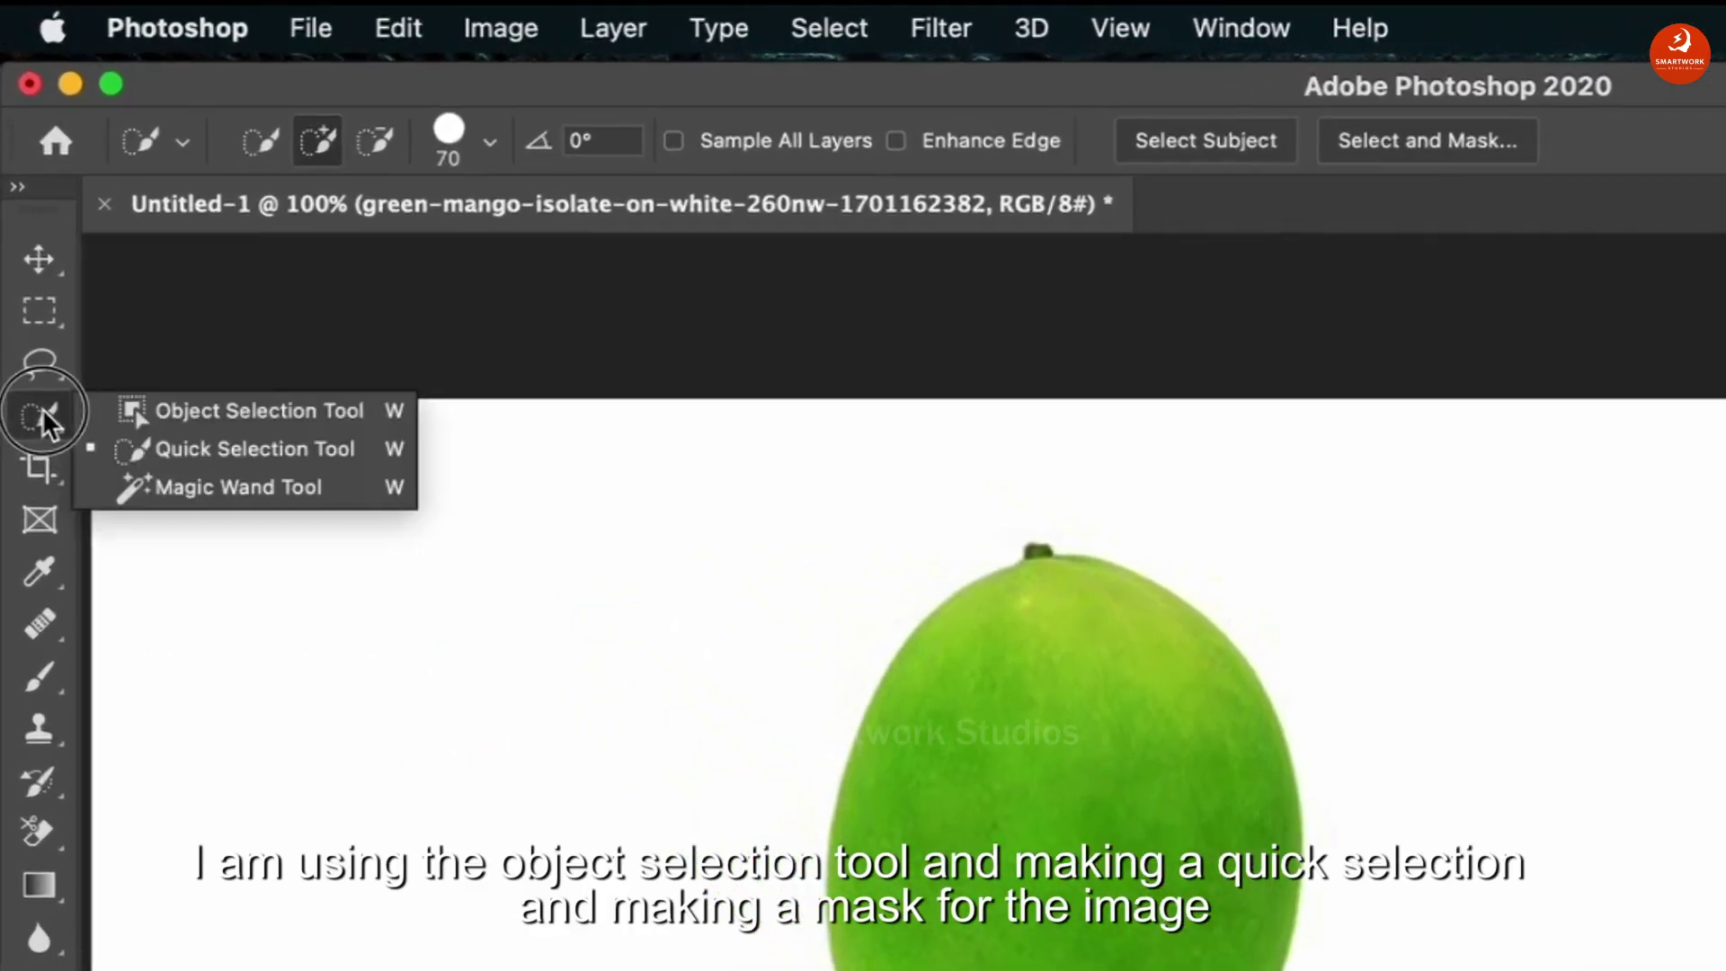
left_click(304, 476)
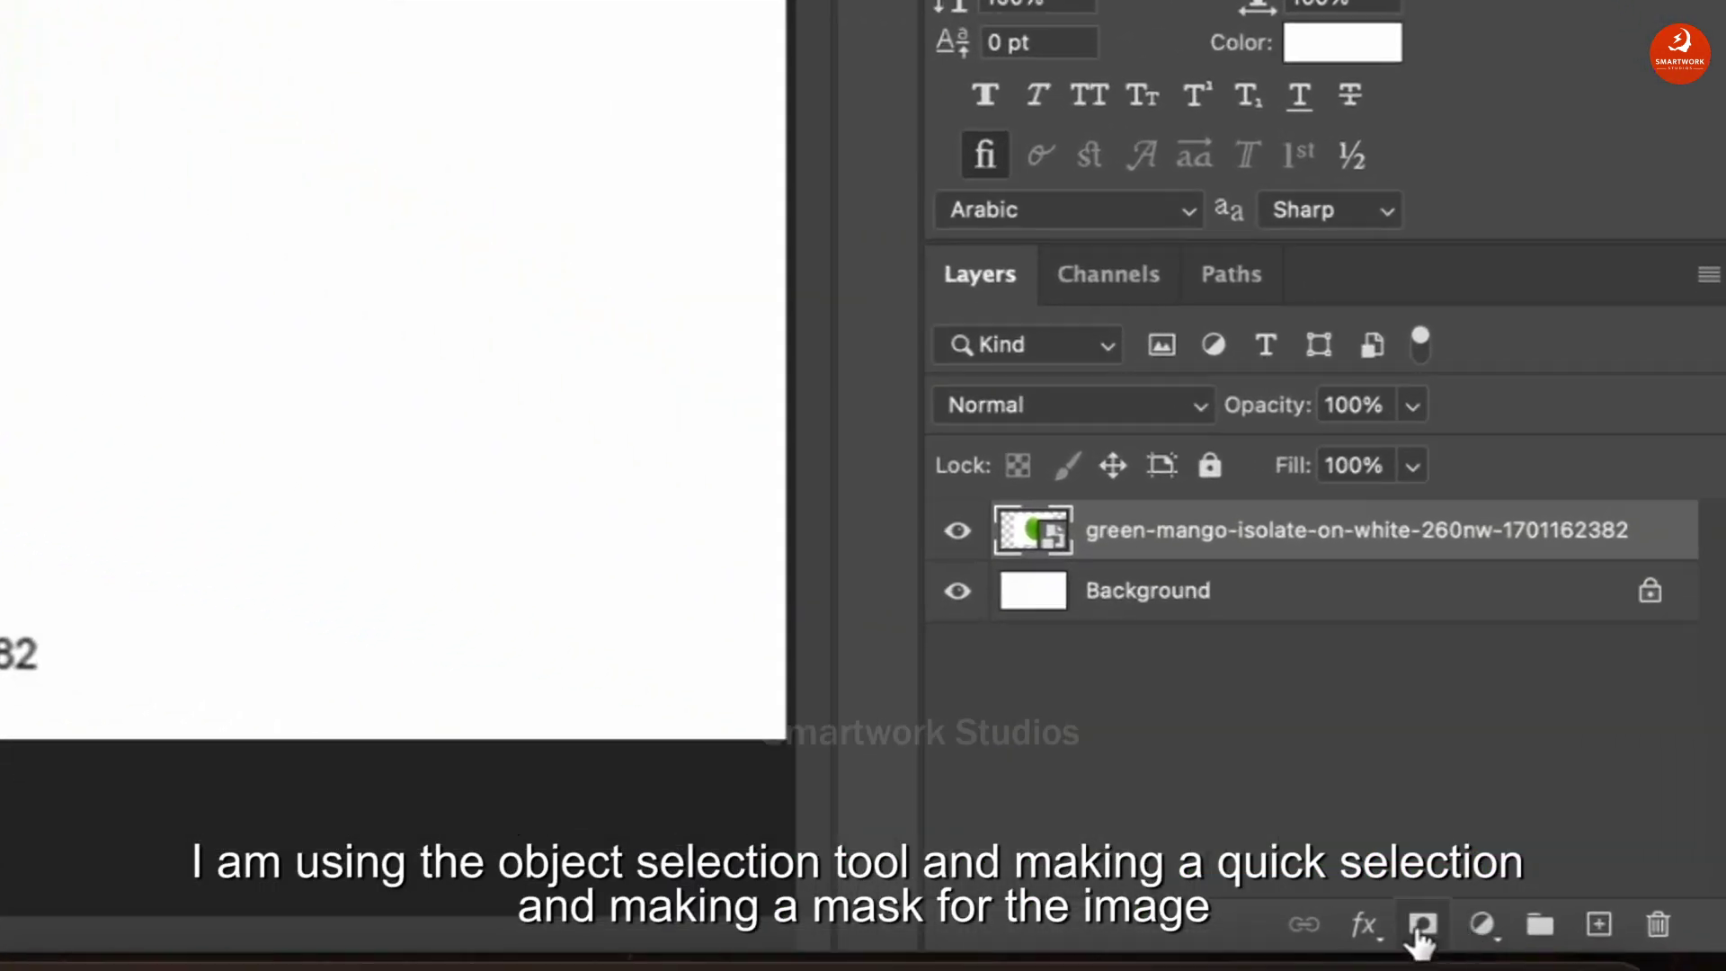
left_click(1422, 937)
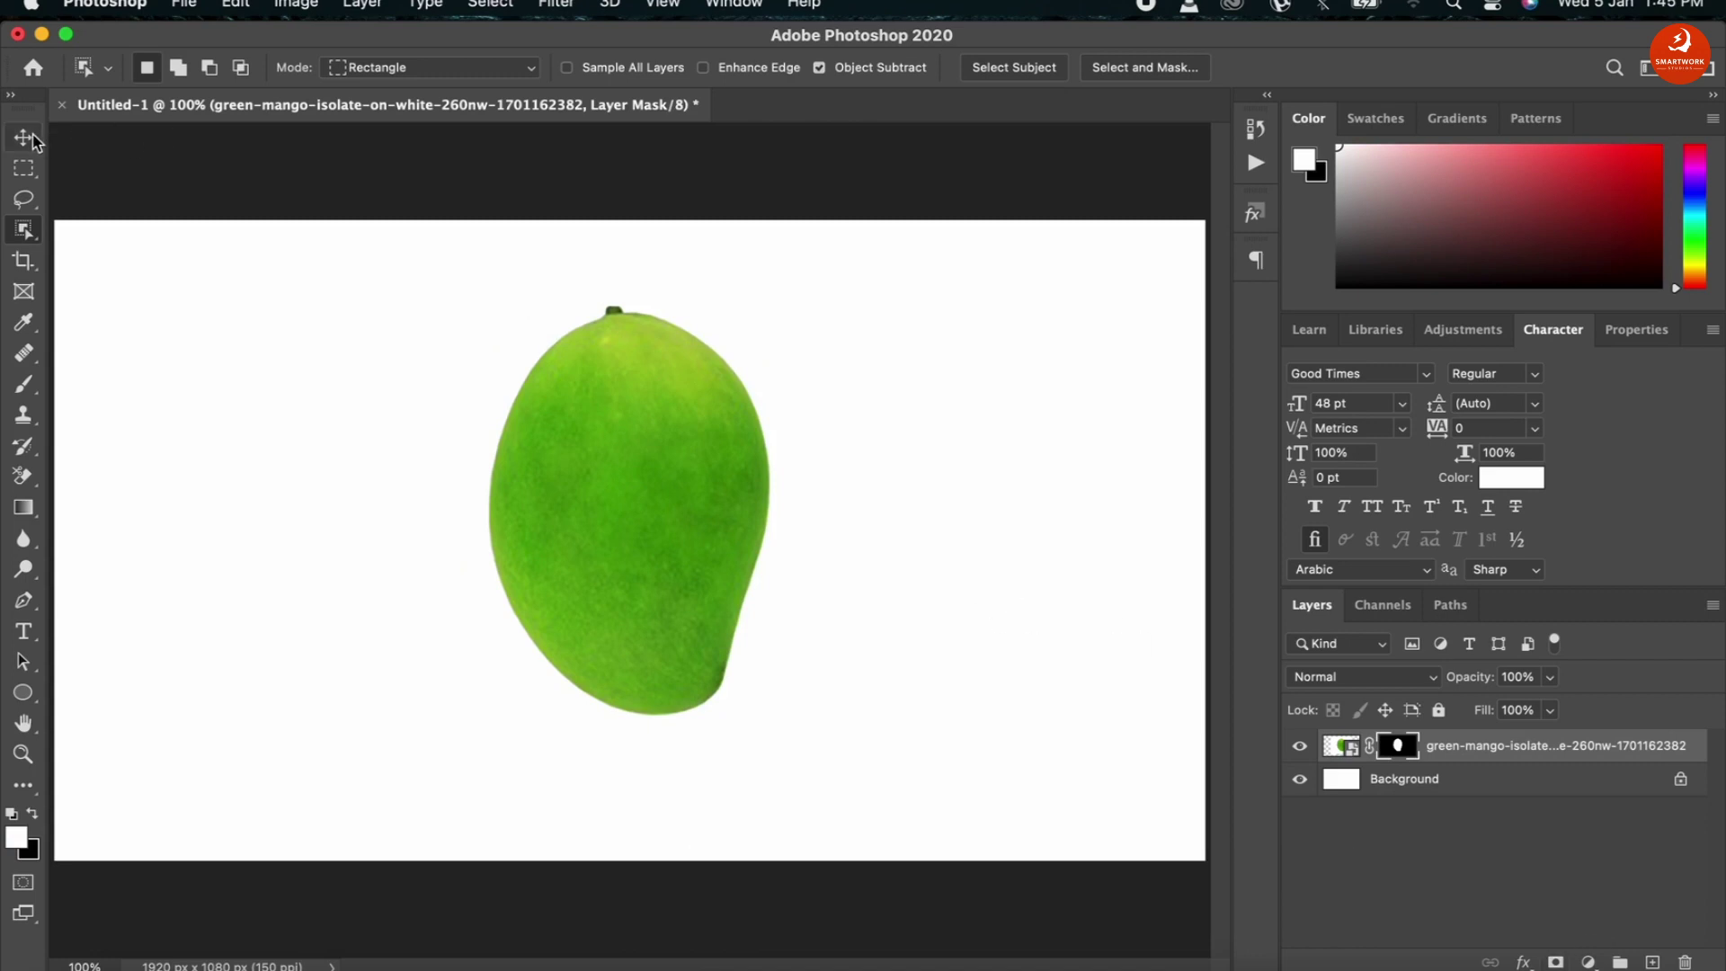
left_click(27, 139)
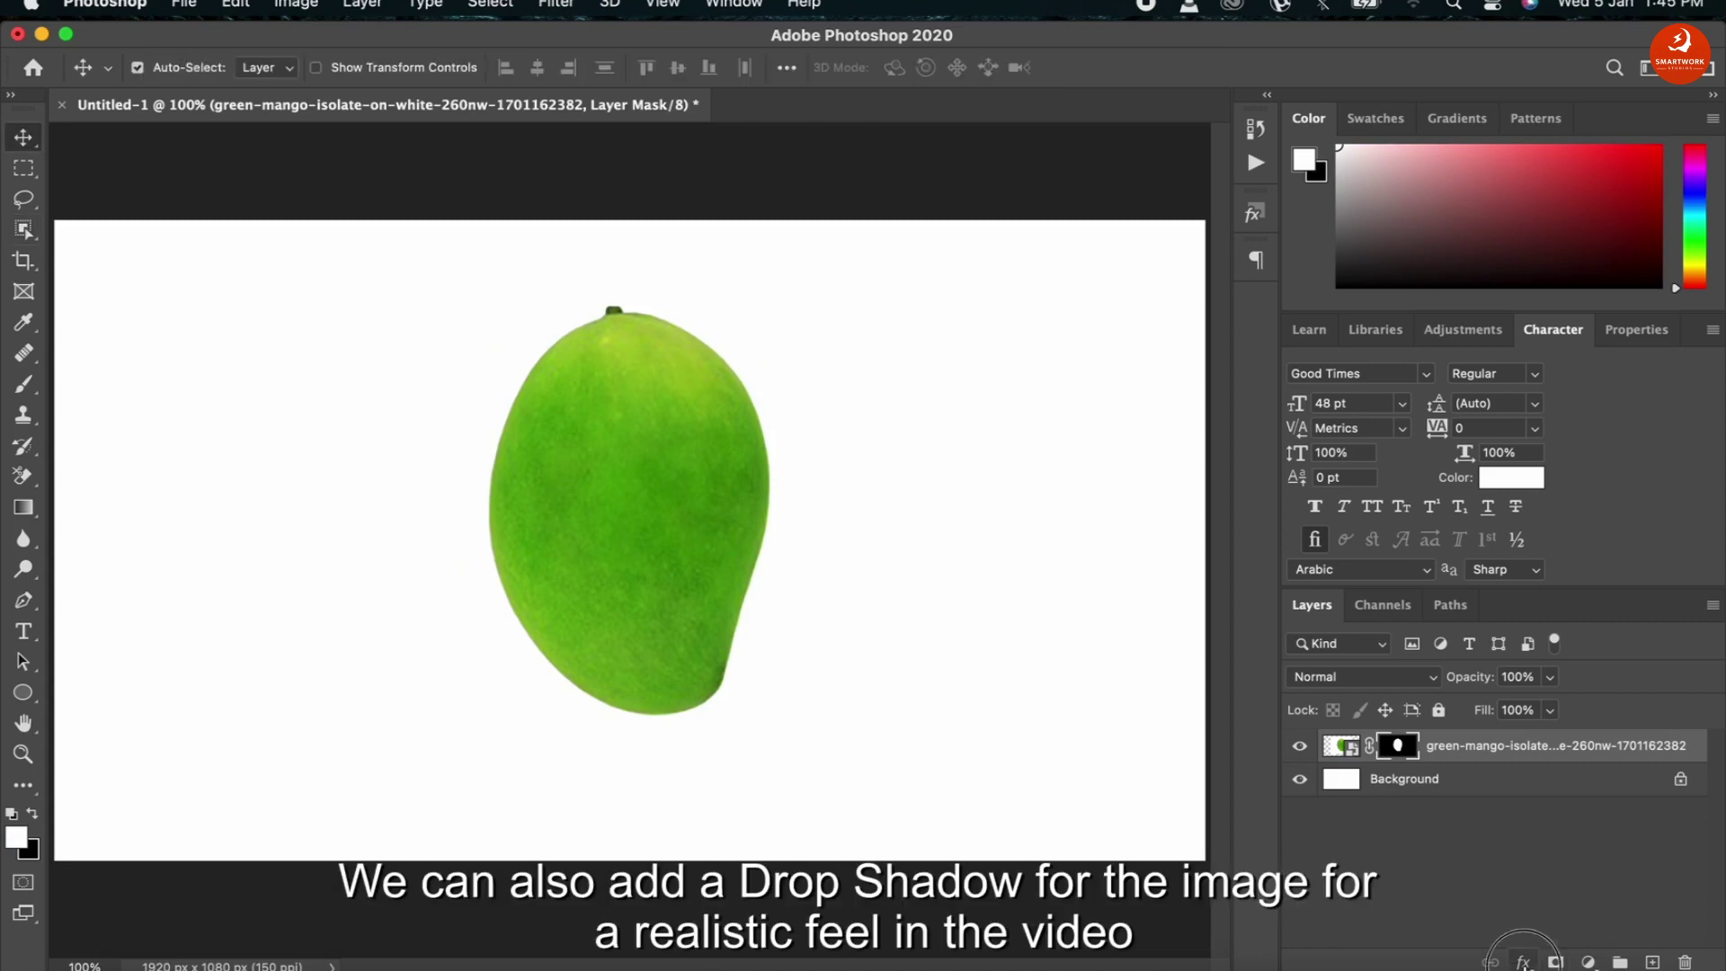
- Give the mango a drop shadow with angle 42°, opacity 47% and distance 10 px
left_click(1523, 962)
left_click(1601, 656)
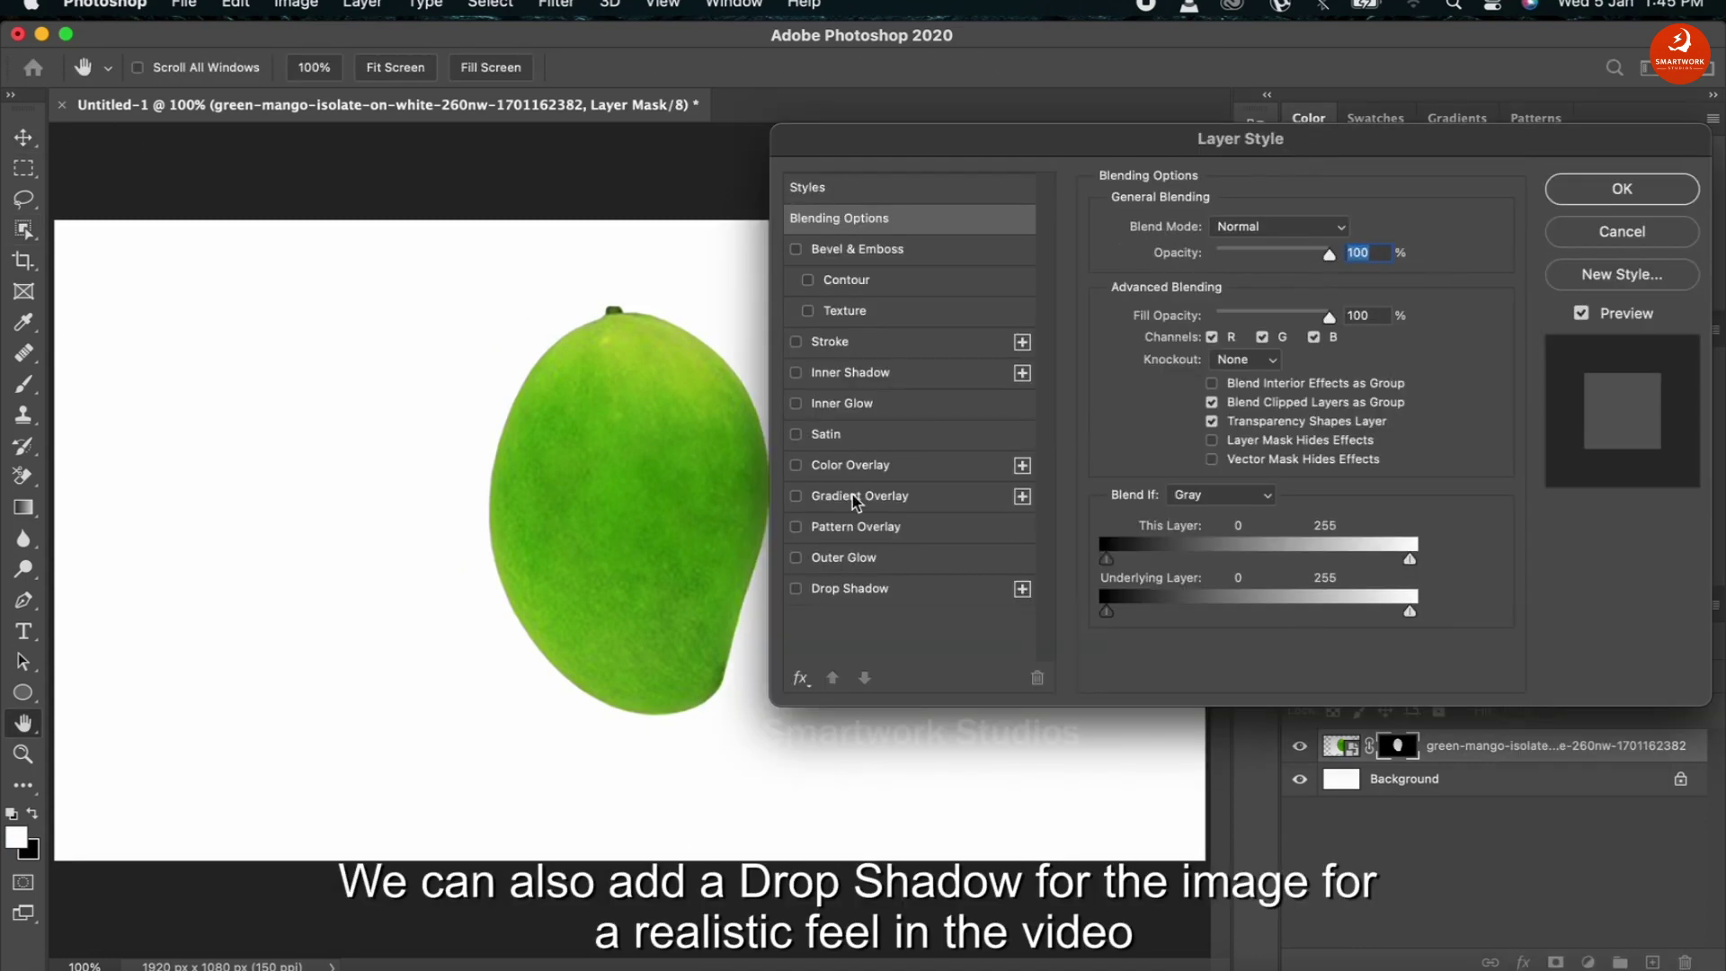
left_click(798, 589)
left_click(832, 591)
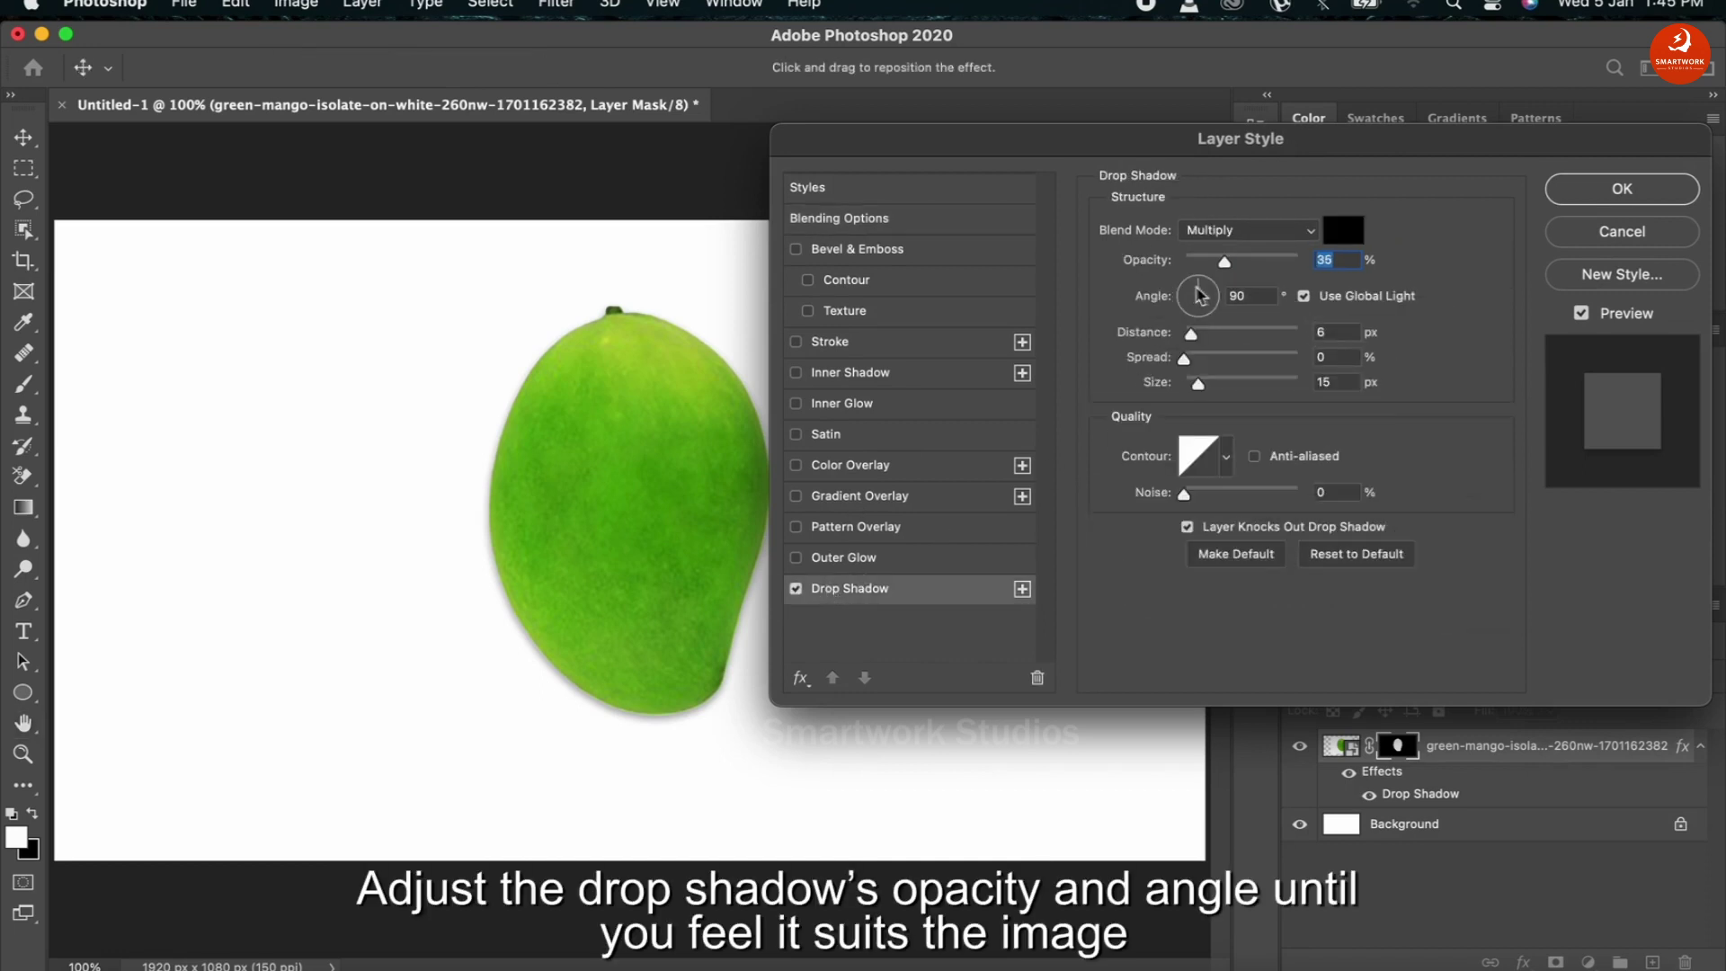
left_click_drag(1199, 297, 1093, 319)
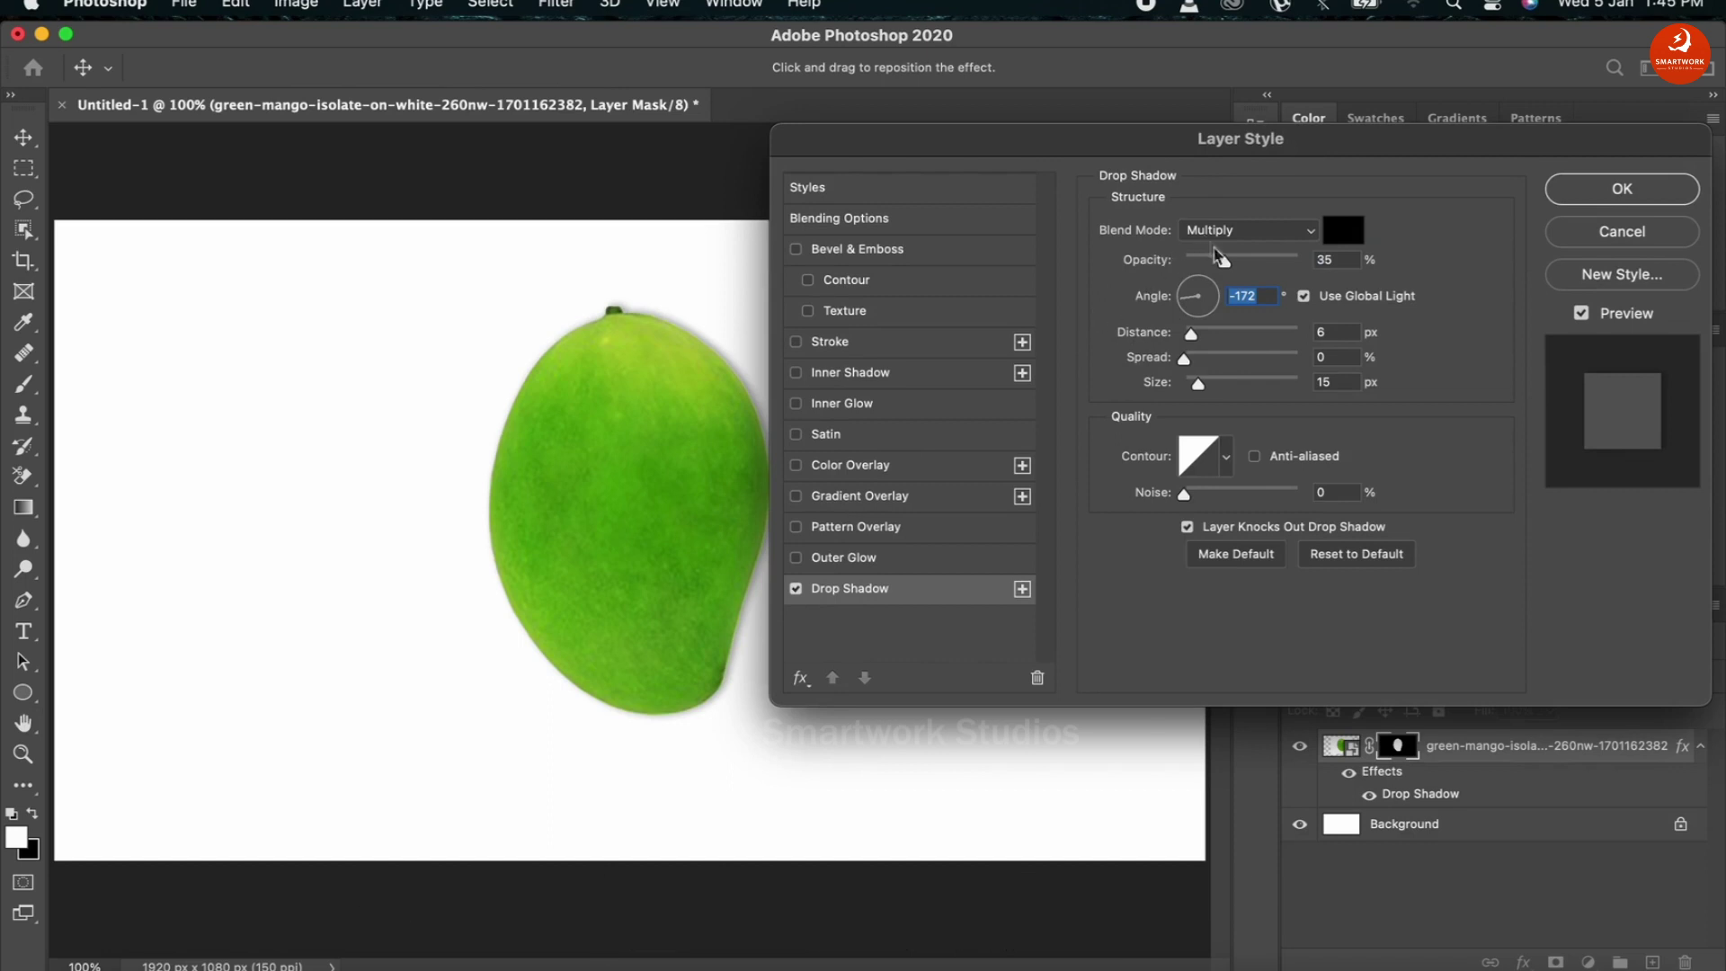
left_click_drag(1190, 297, 1241, 270)
type("8")
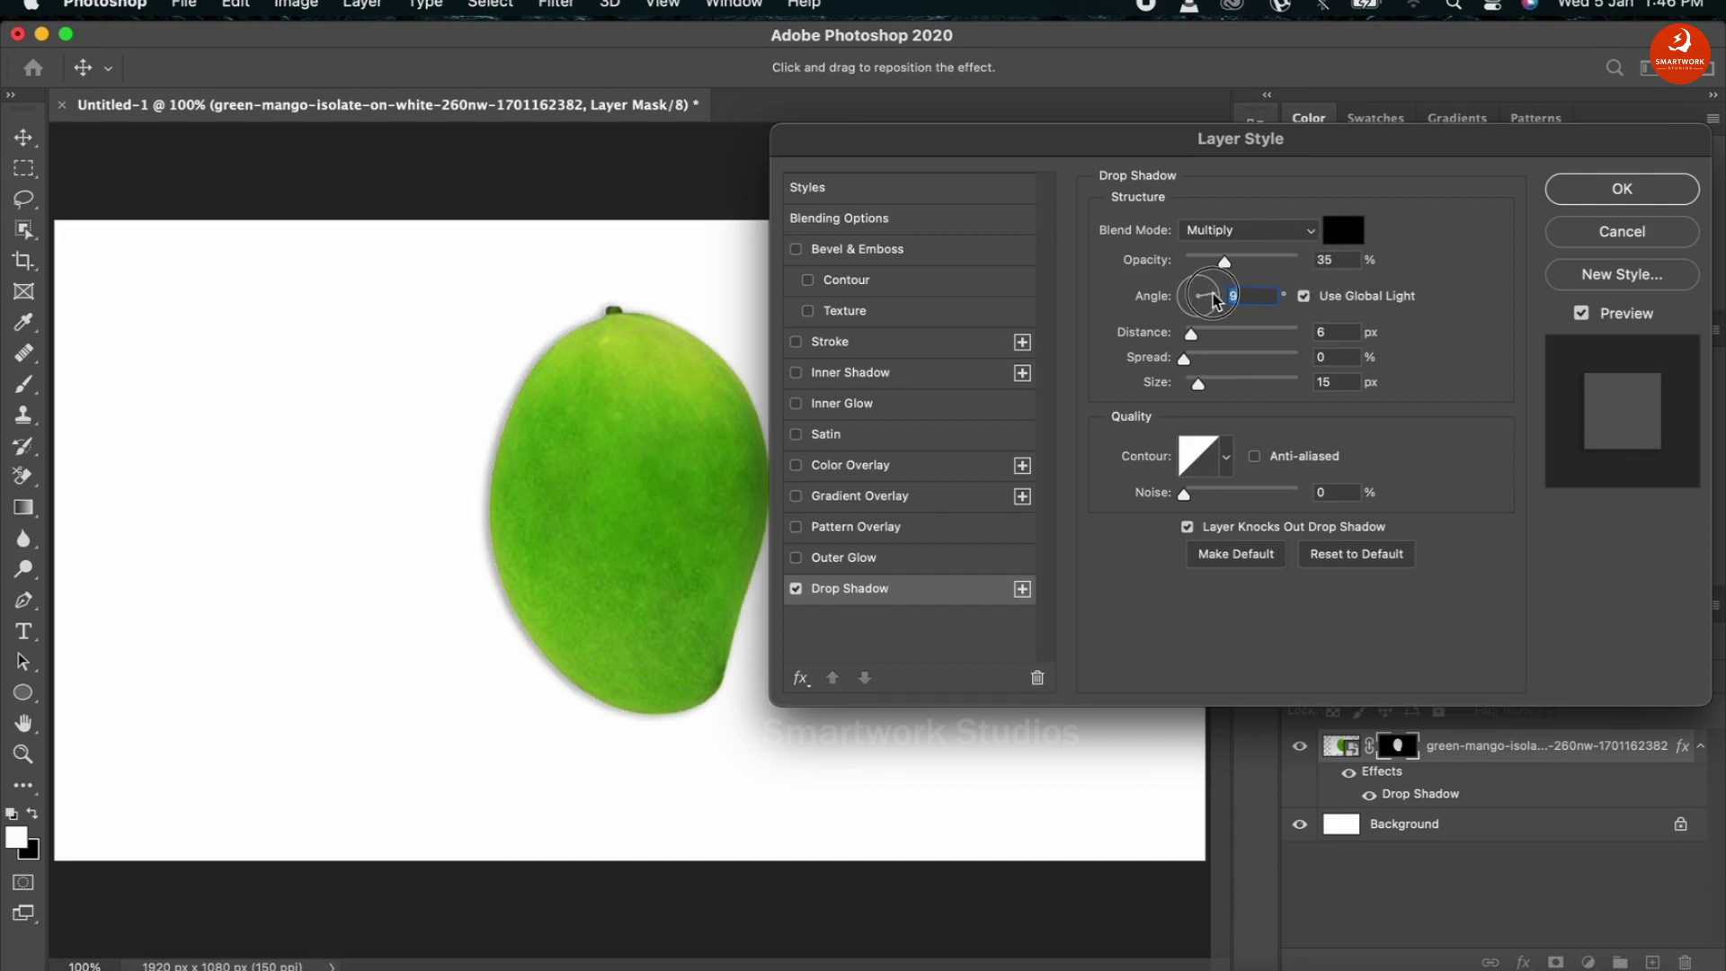
left_click_drag(1214, 292, 1209, 286)
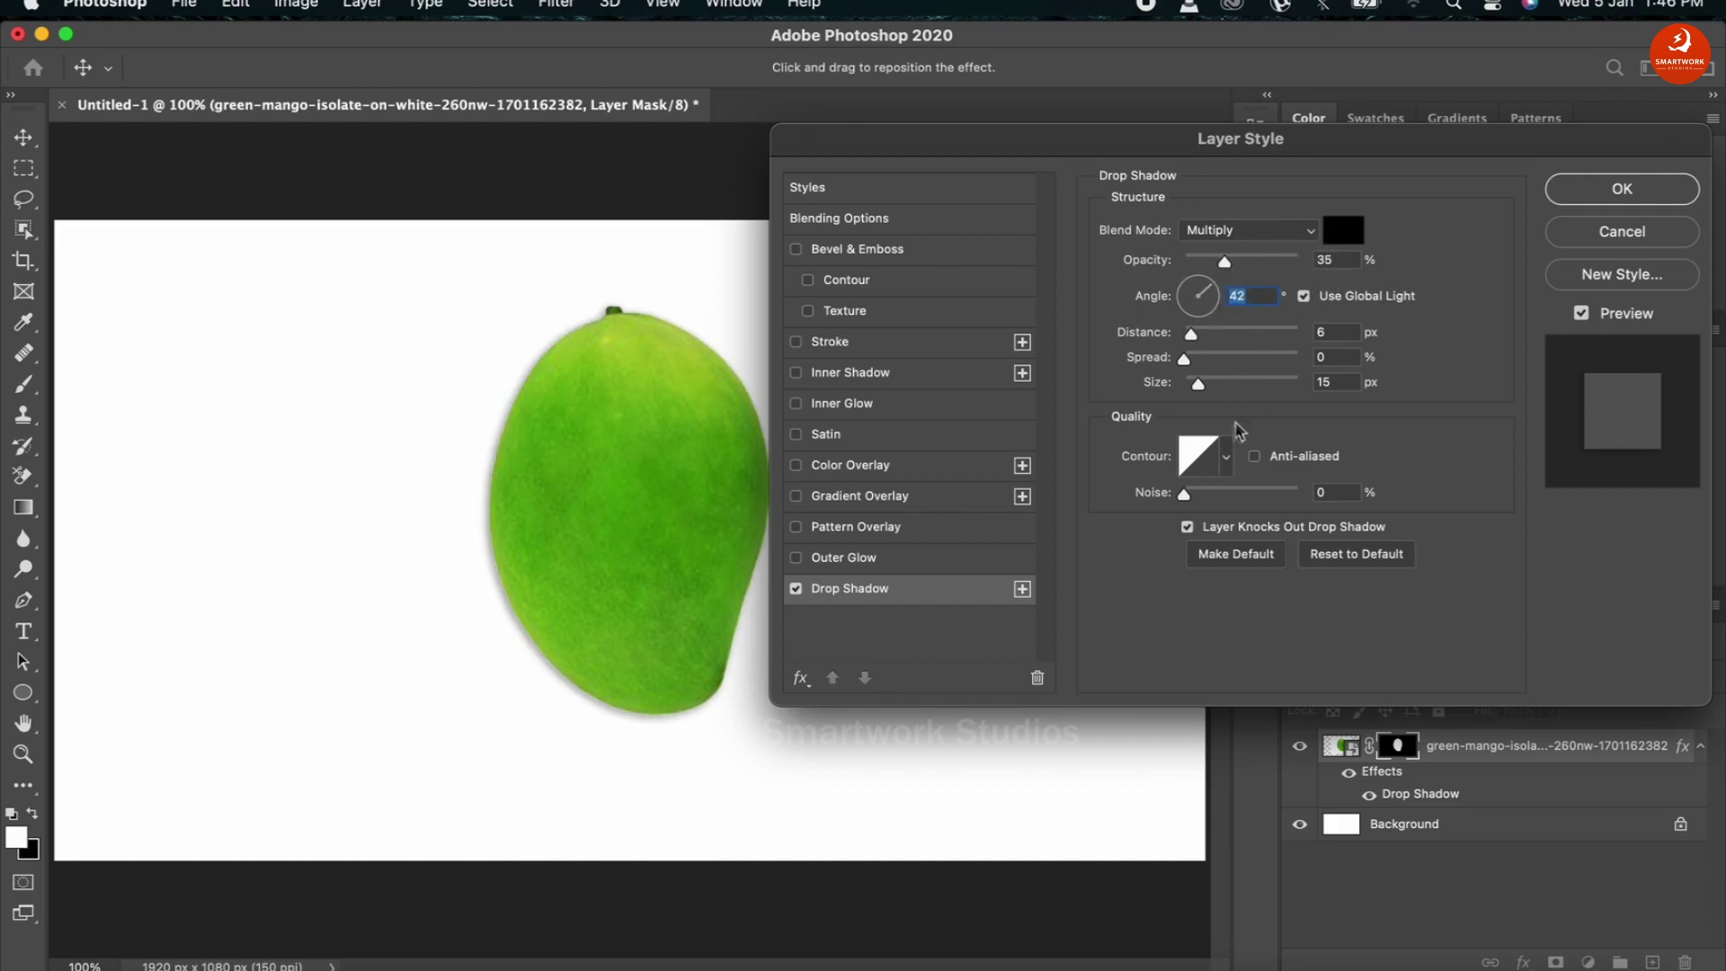
left_click_drag(1224, 263, 1244, 264)
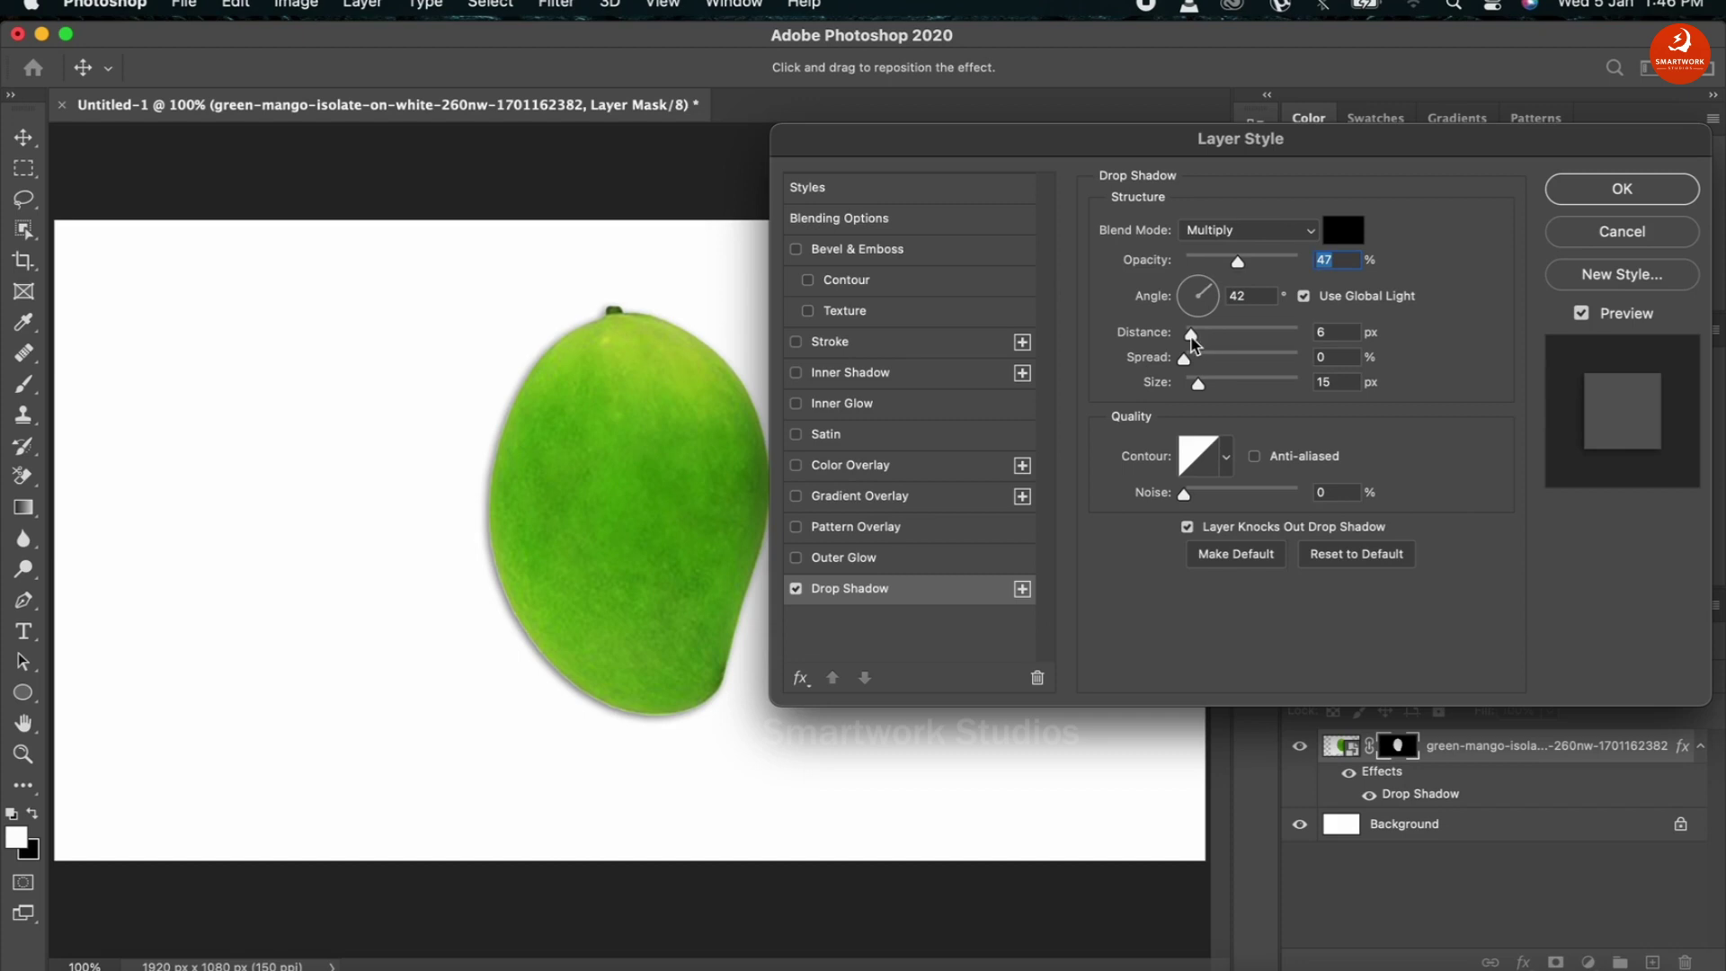
left_click_drag(1191, 332, 1200, 333)
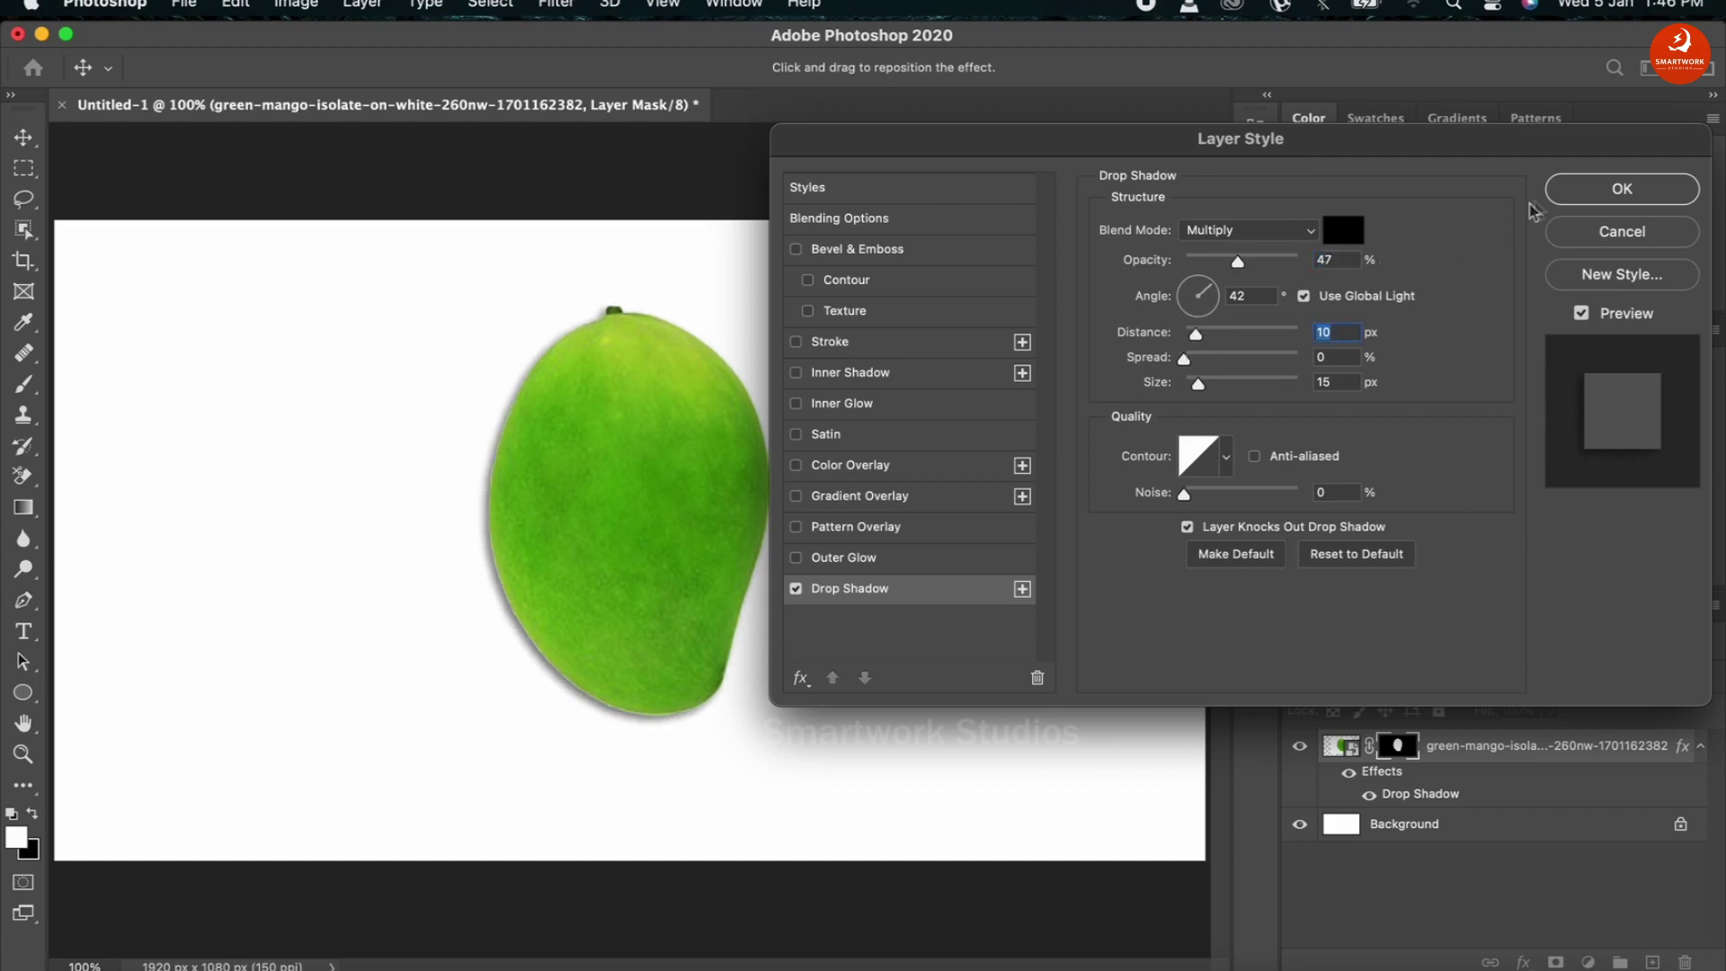
left_click(1592, 193)
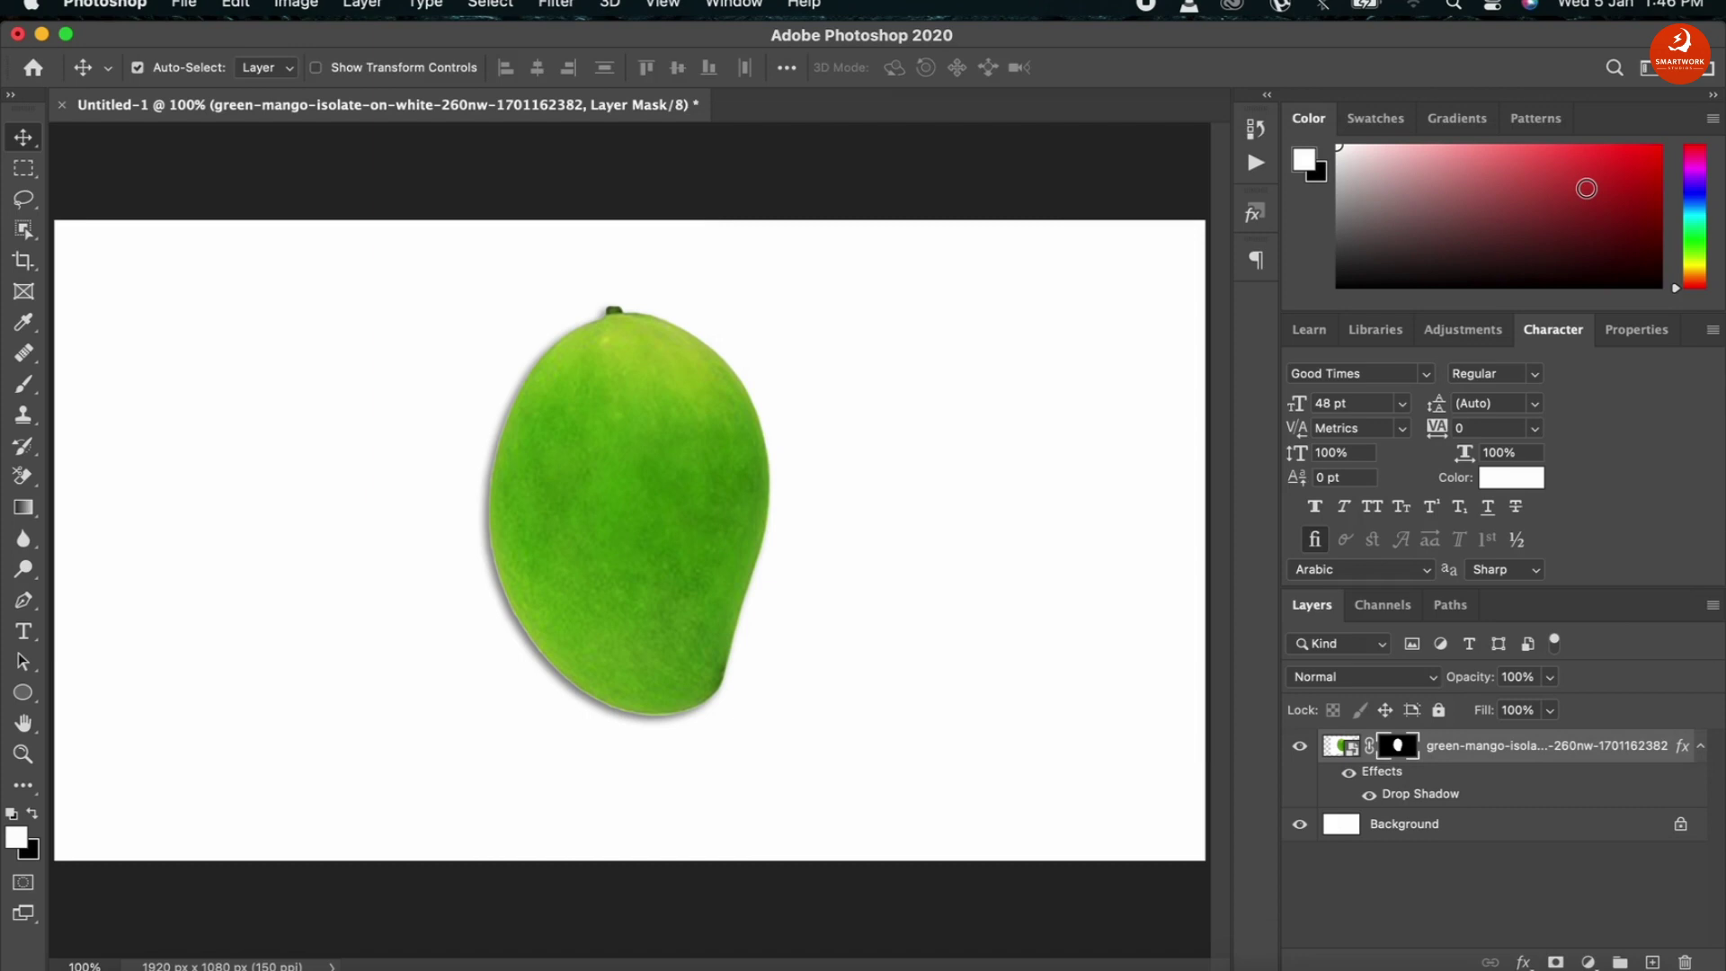
- Scale the mango down and move it to the canvas's upper right
key("super+t")
left_click_drag(969, 249, 805, 391)
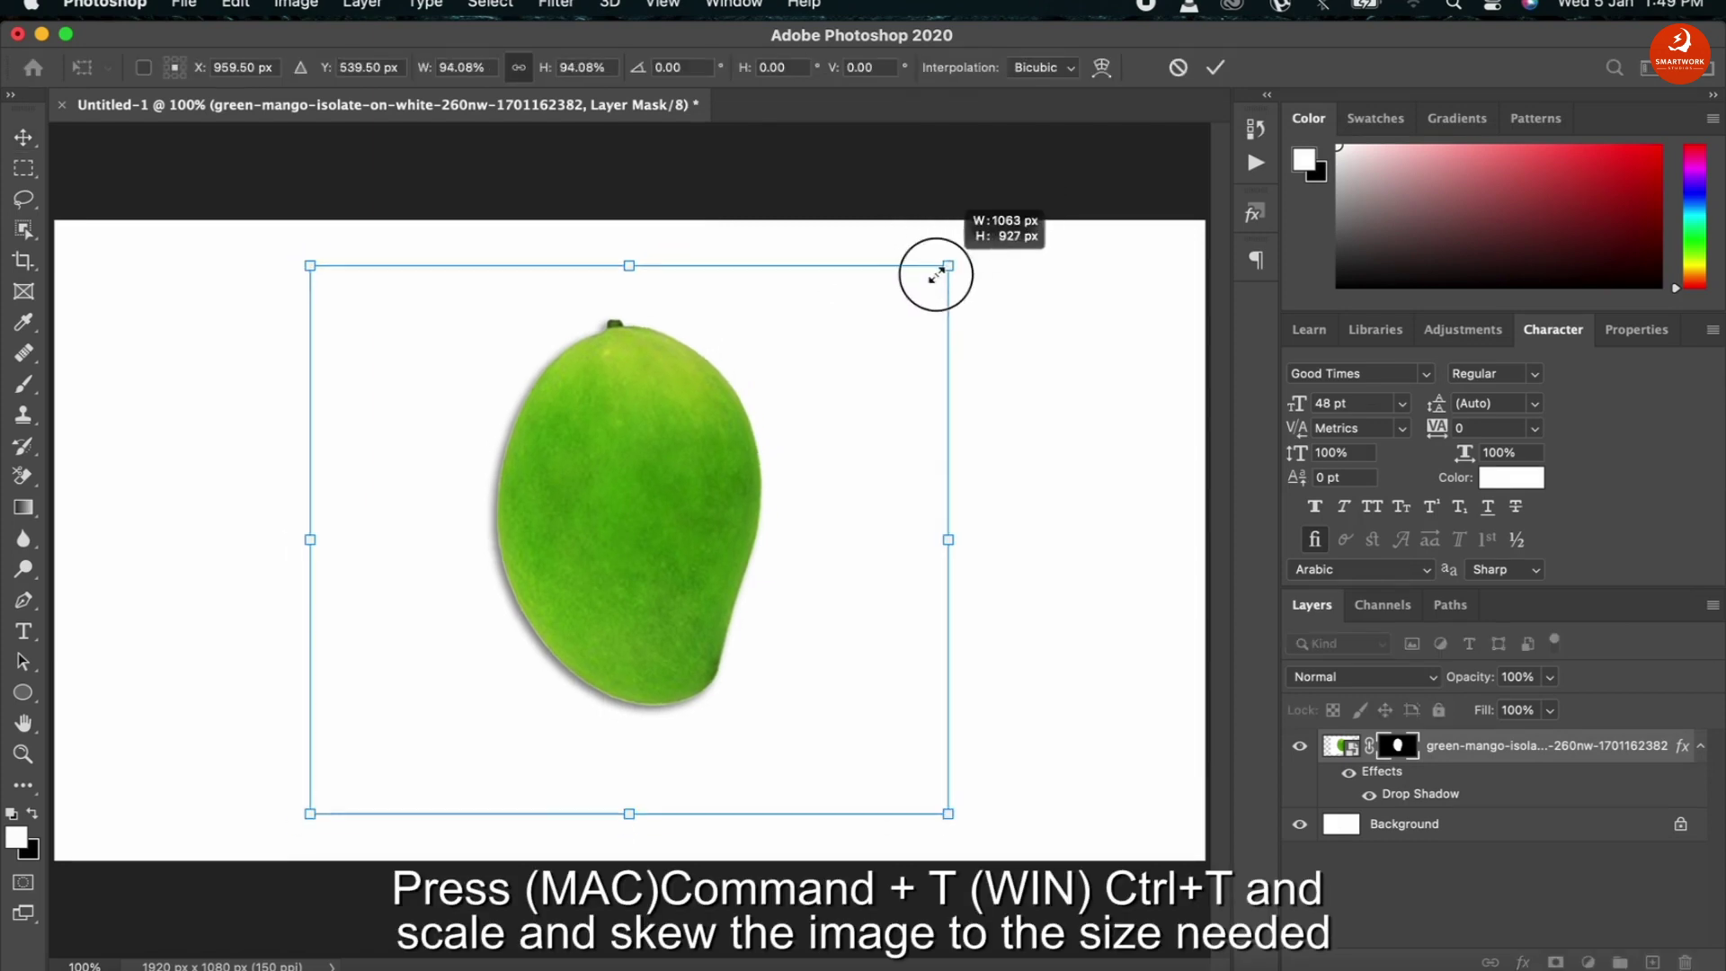
left_click_drag(632, 502, 994, 349)
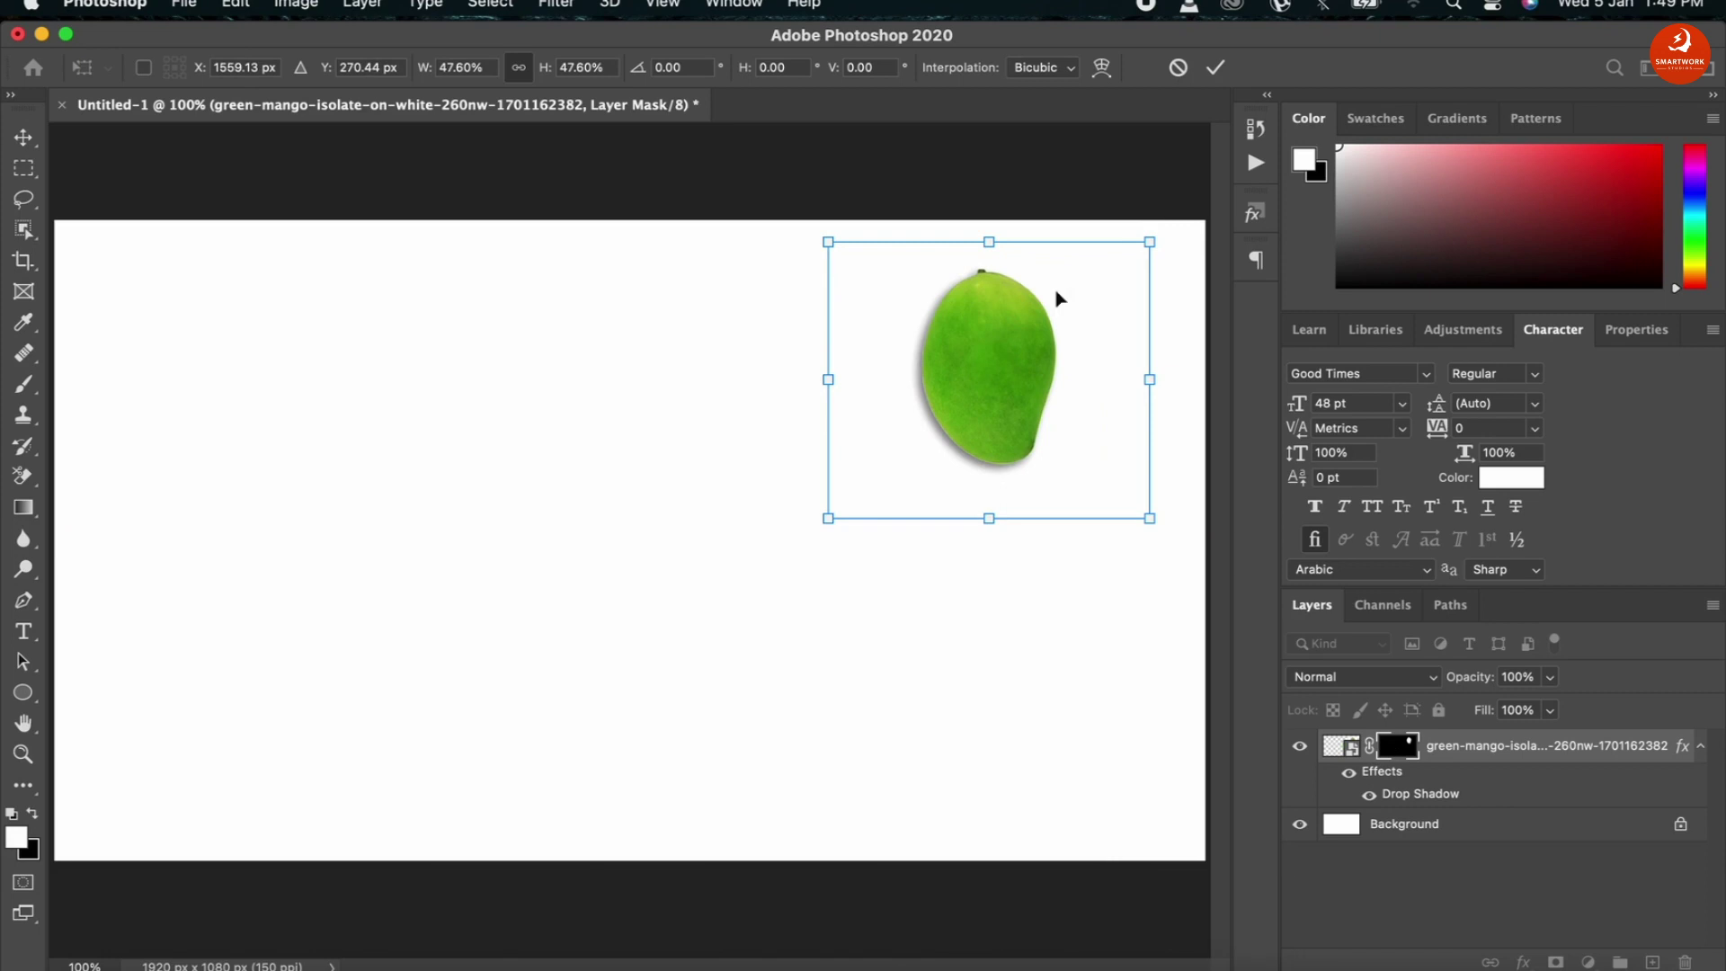
left_click_drag(1149, 243, 1117, 261)
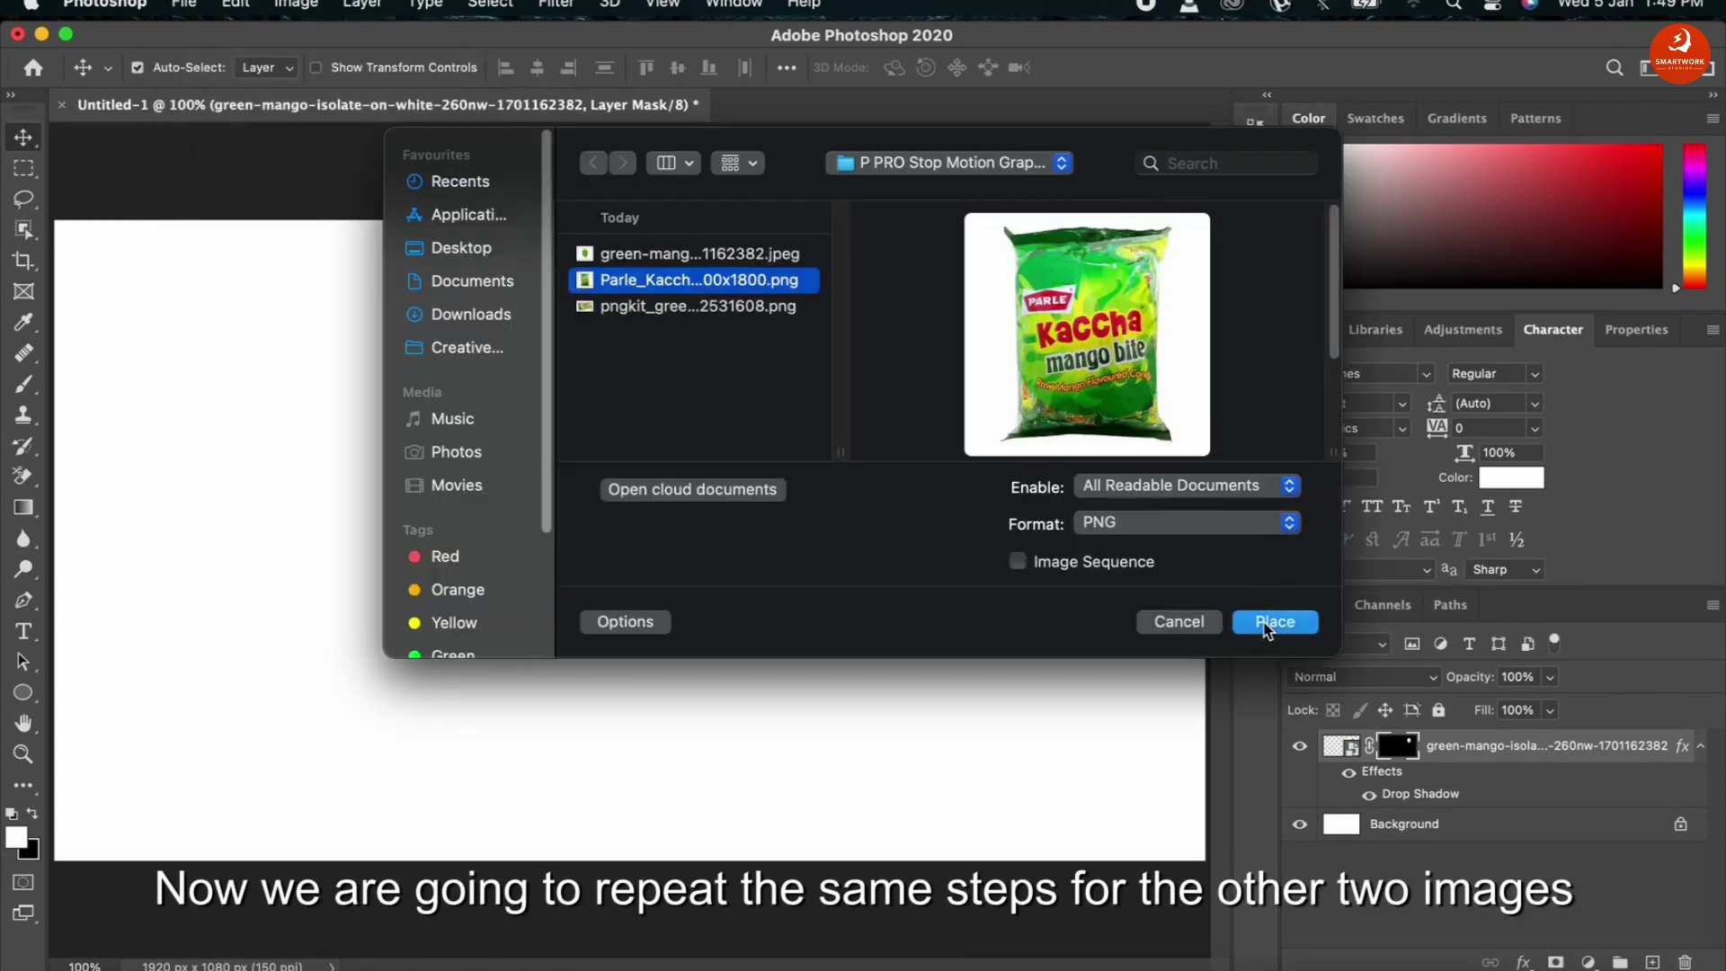
- Place the Kaccha mango bite pack and mask out its white background with Select Subject
left_click(1273, 621)
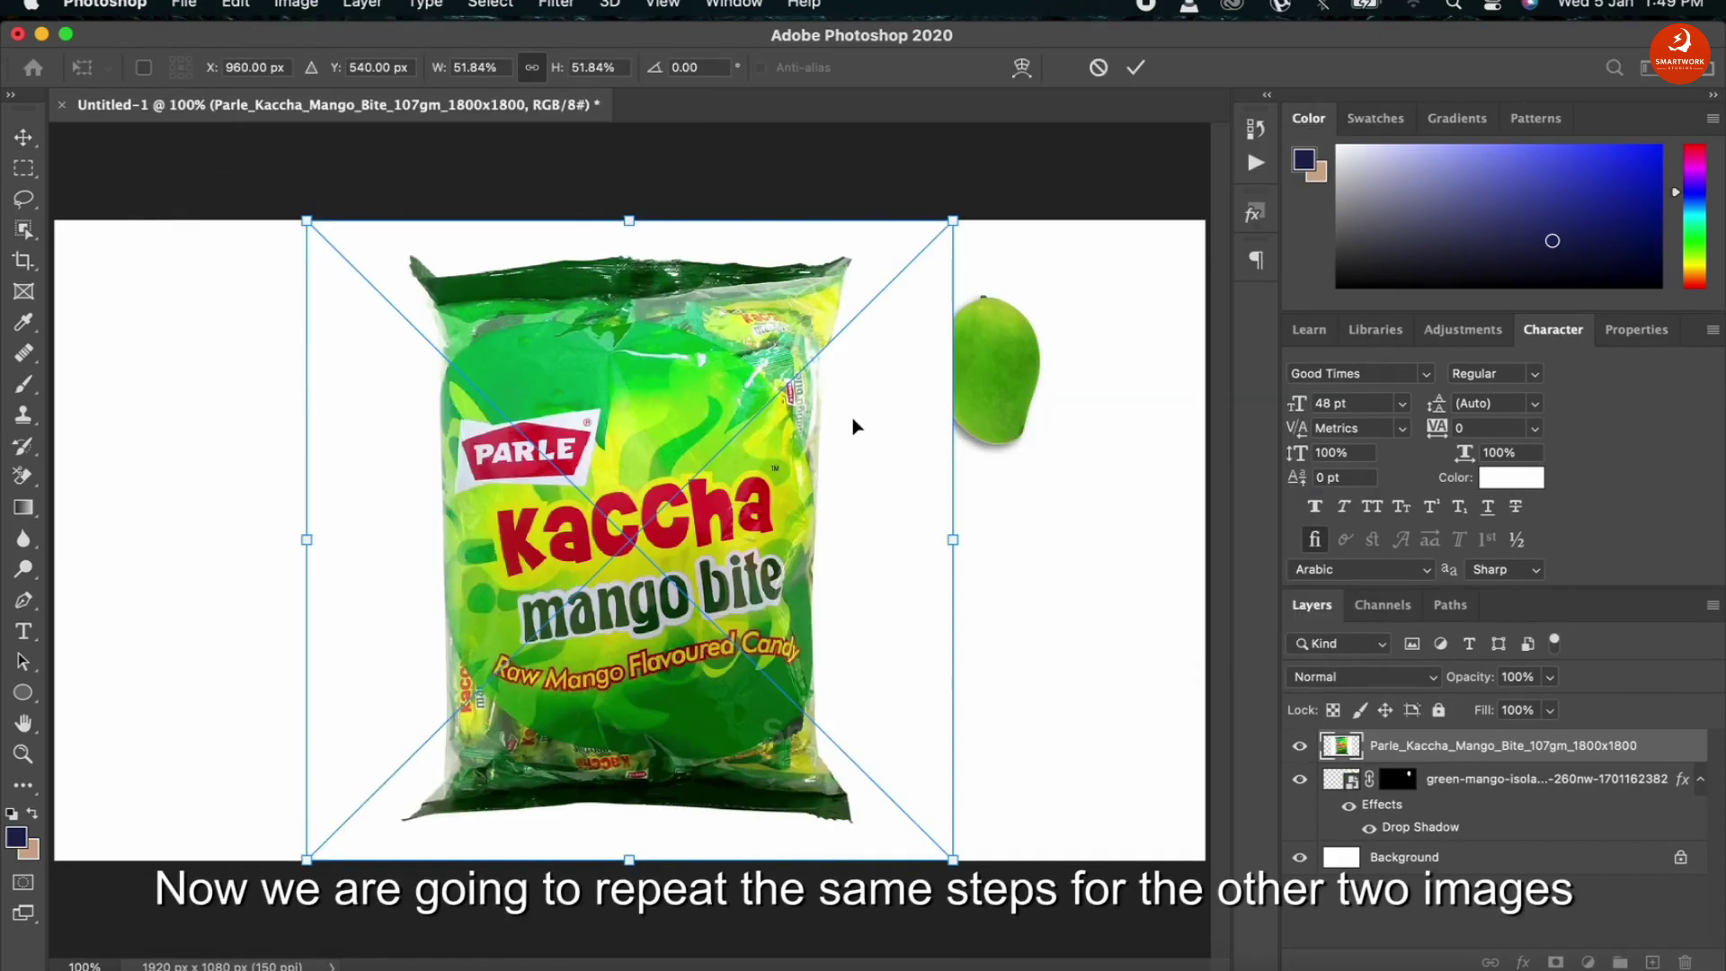
left_click(1136, 67)
key("w")
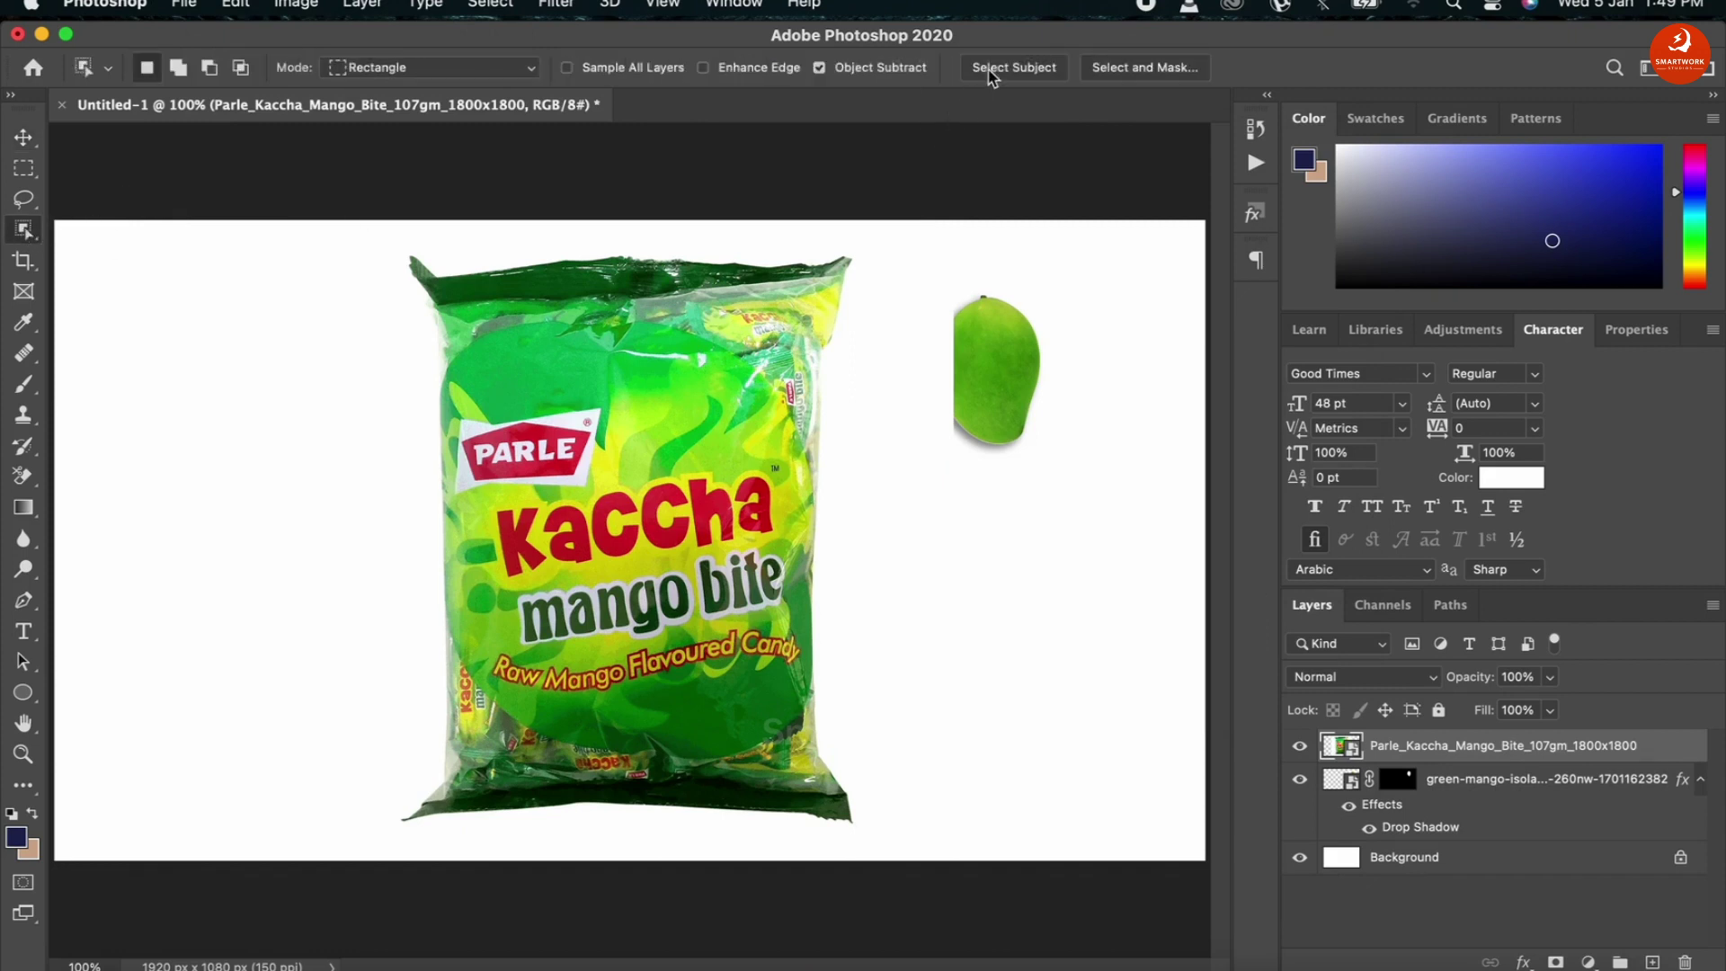
left_click(1012, 67)
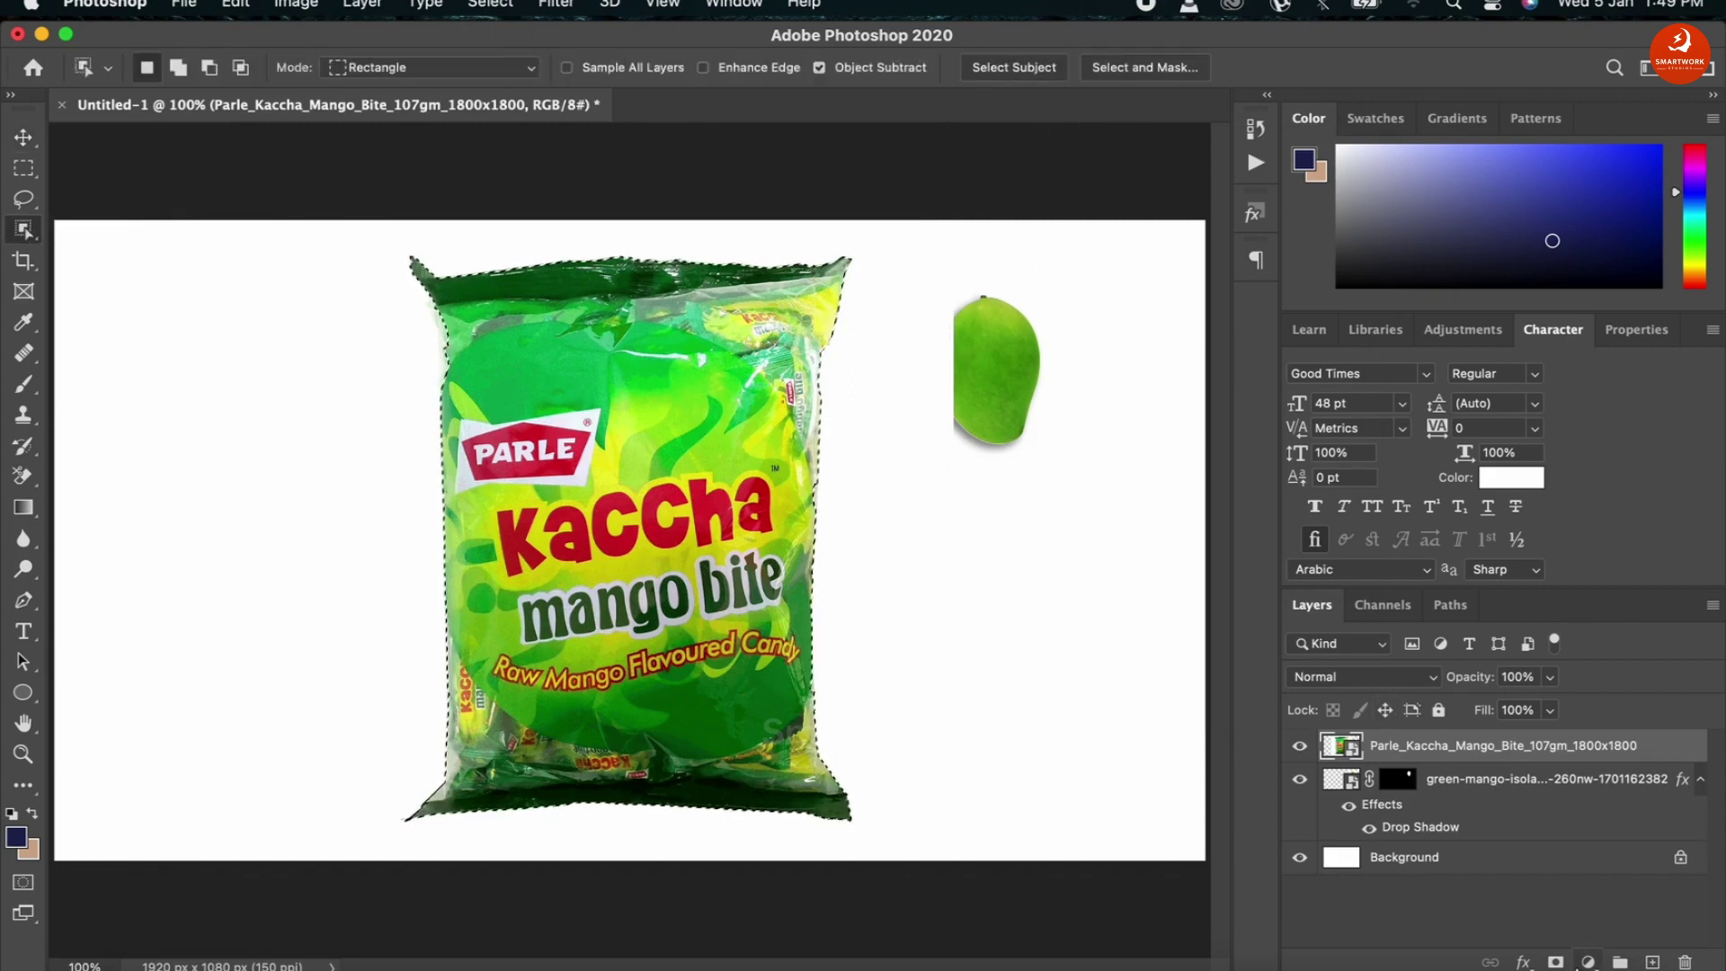
left_click(1555, 961)
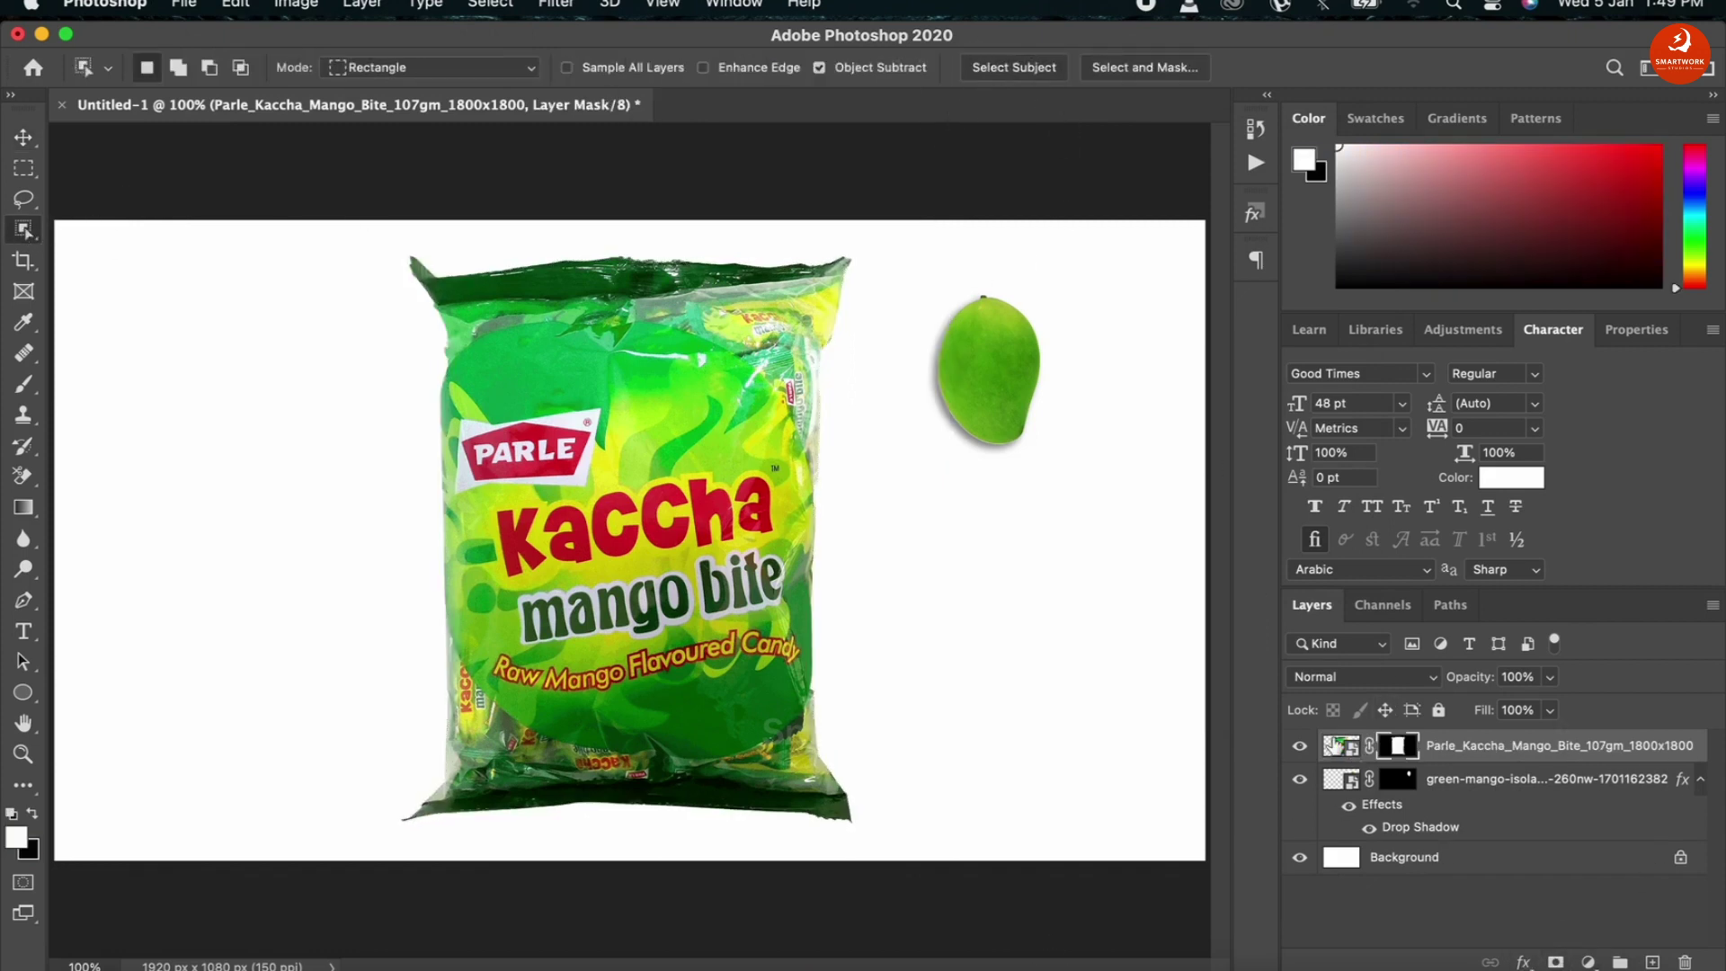
left_click(1340, 744)
- Give the pack a drop shadow and move it to the canvas's left side
left_click(1524, 961)
left_click(1589, 655)
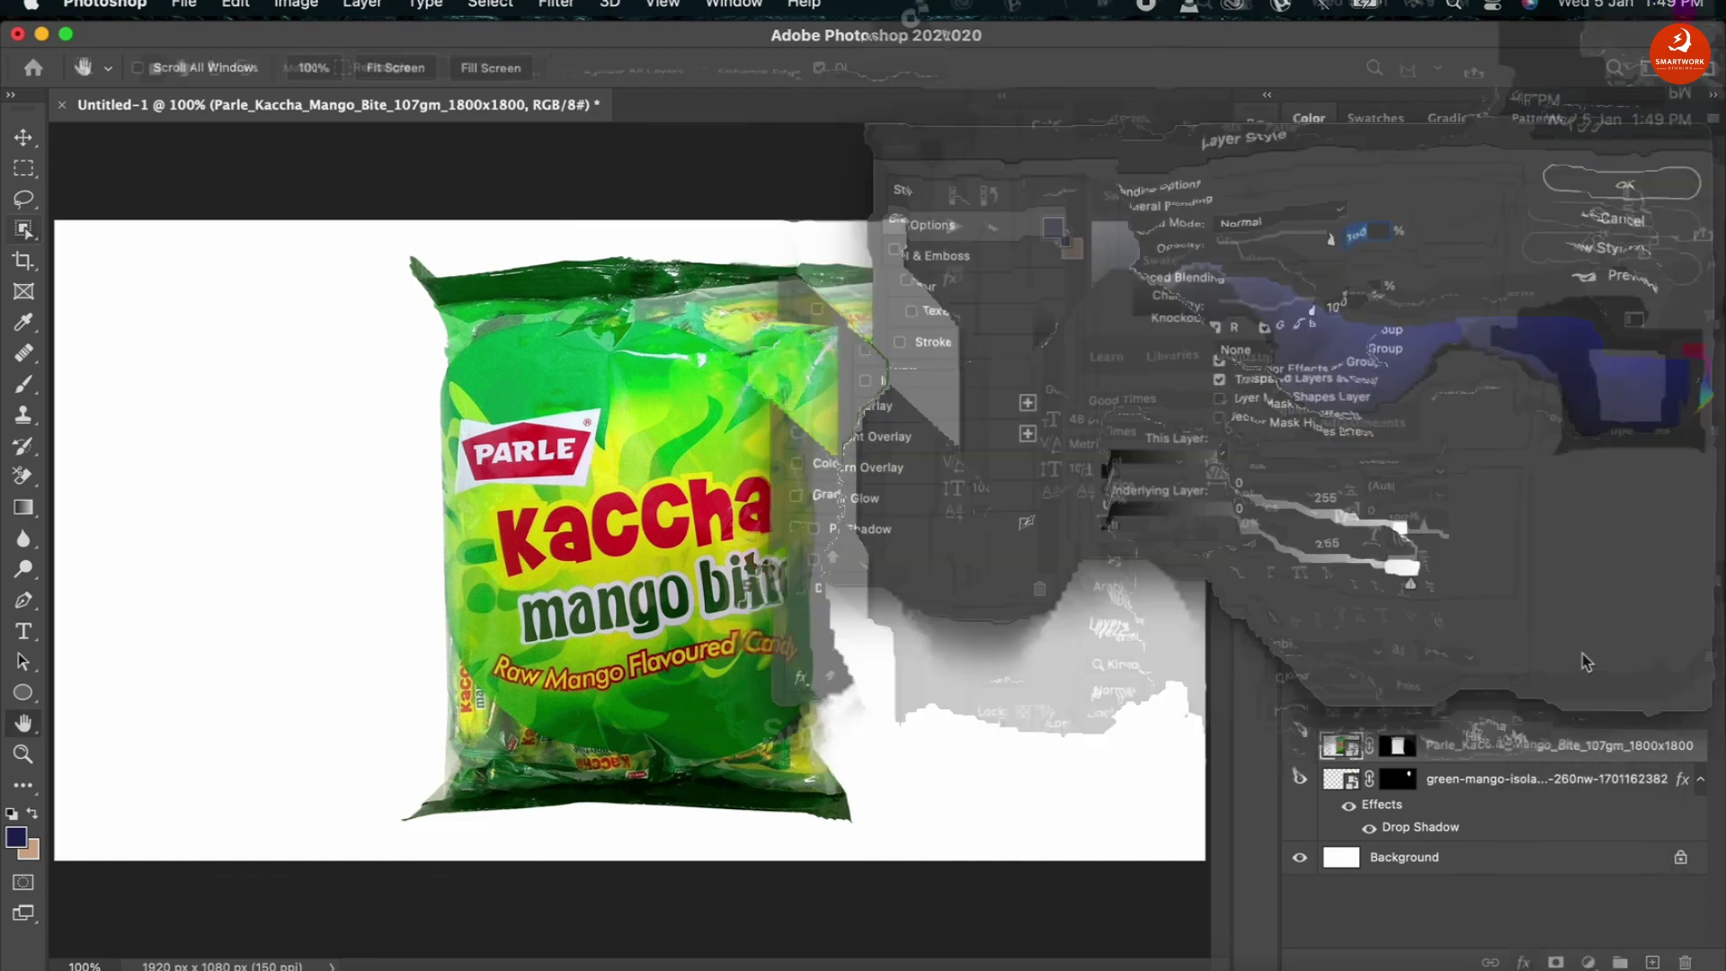
left_click(798, 590)
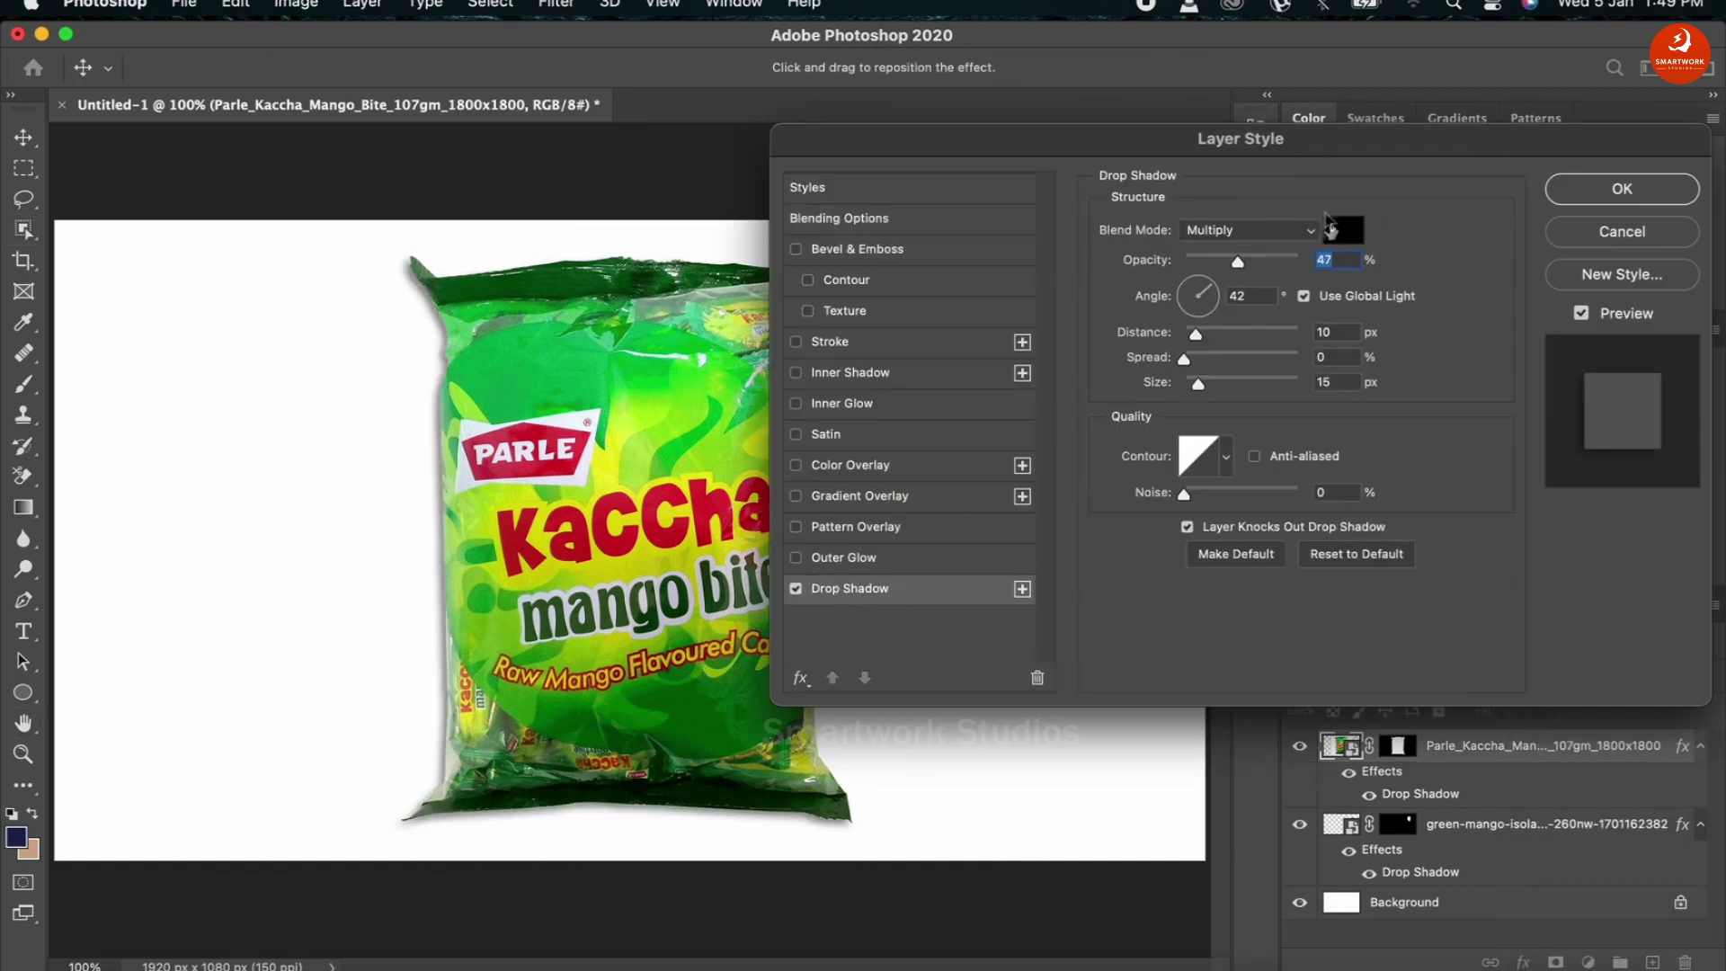
left_click(1622, 189)
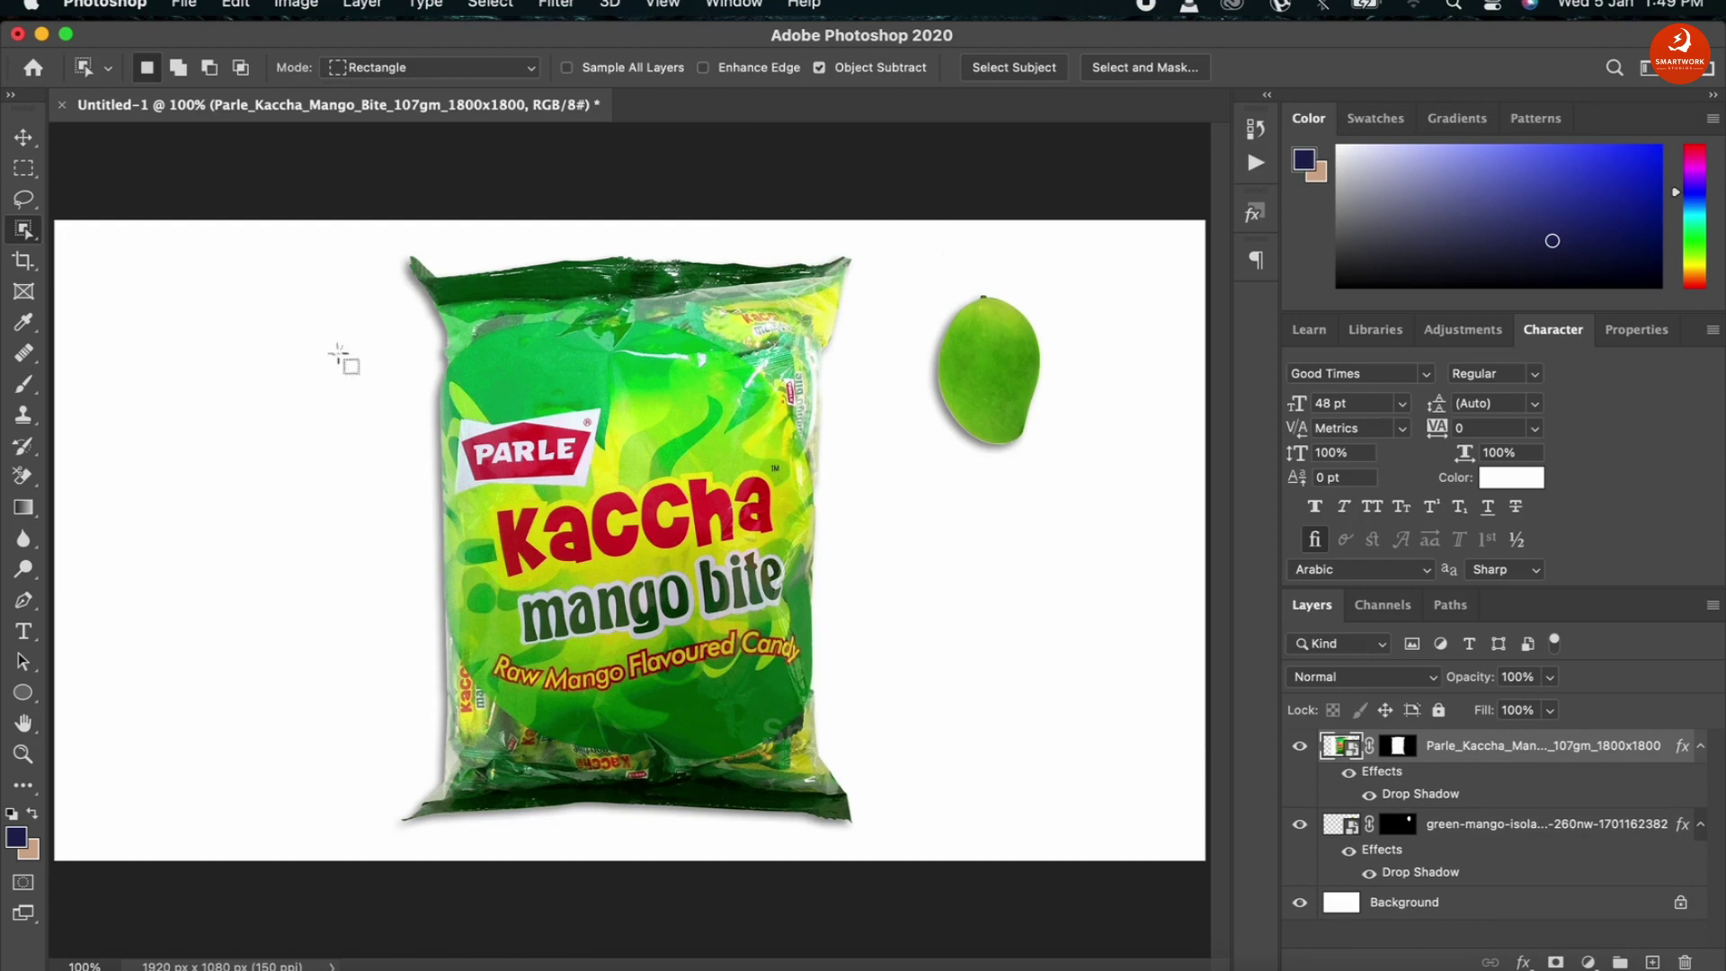
key("v")
left_click_drag(655, 470, 338, 469)
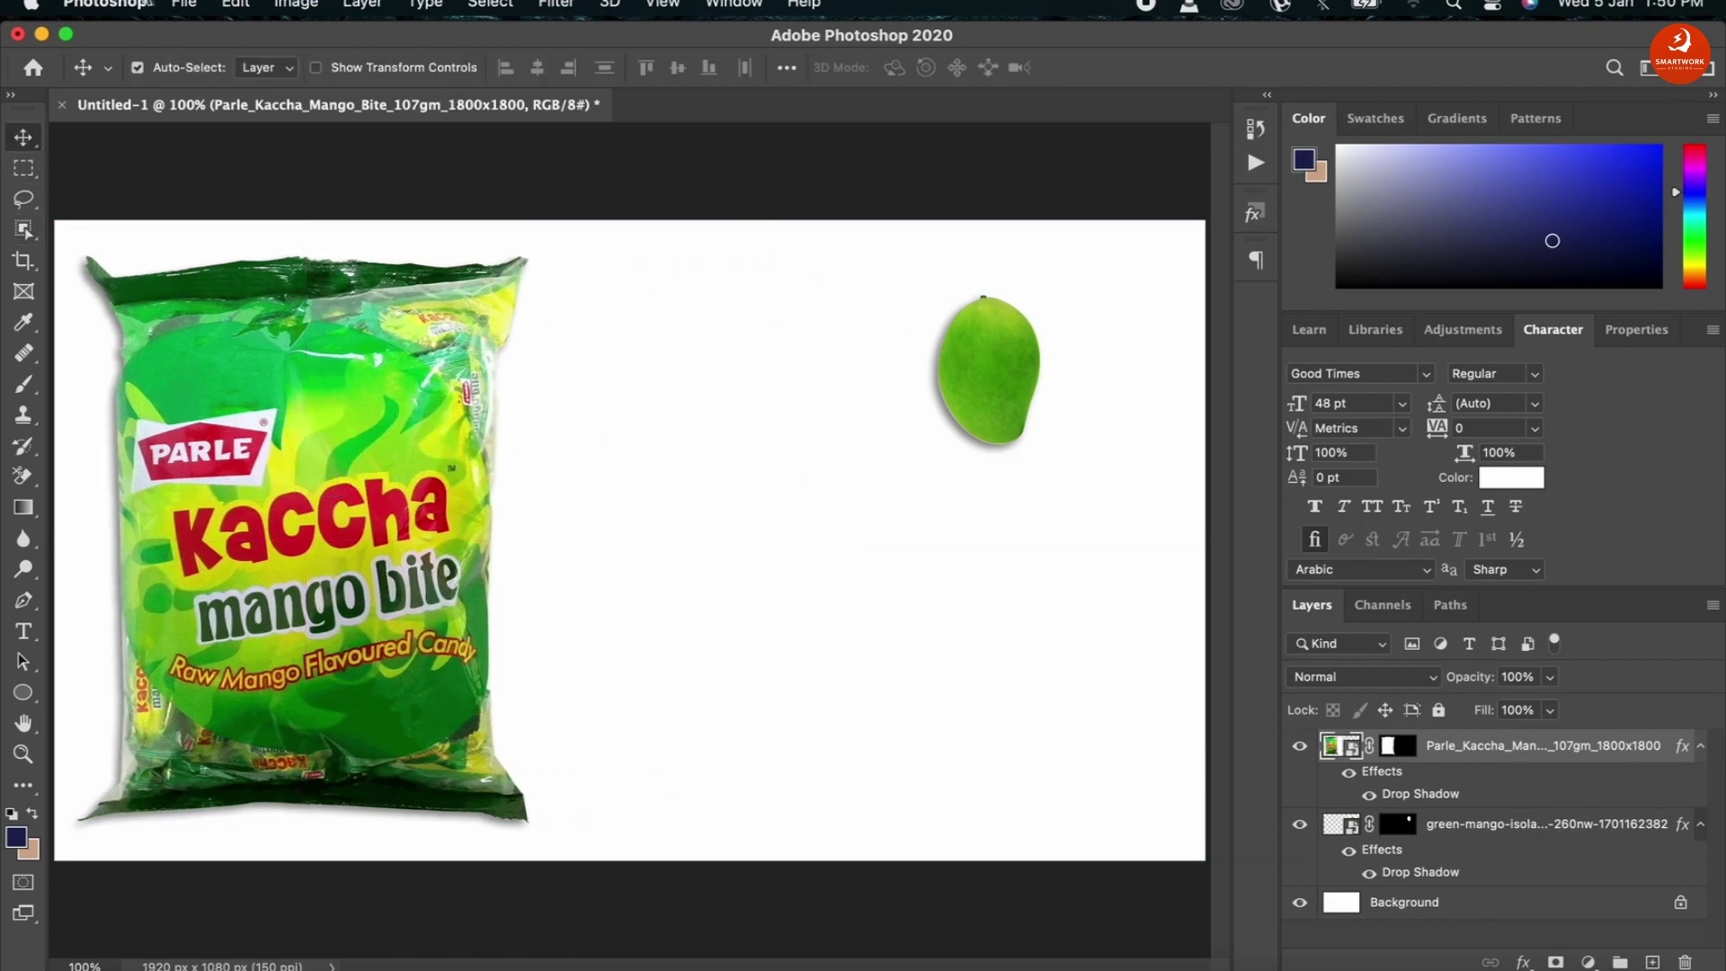
- Place the single candy image, shrink it and move it up toward the mango
key("alt+f")
left_click(308, 474)
left_click(1277, 619)
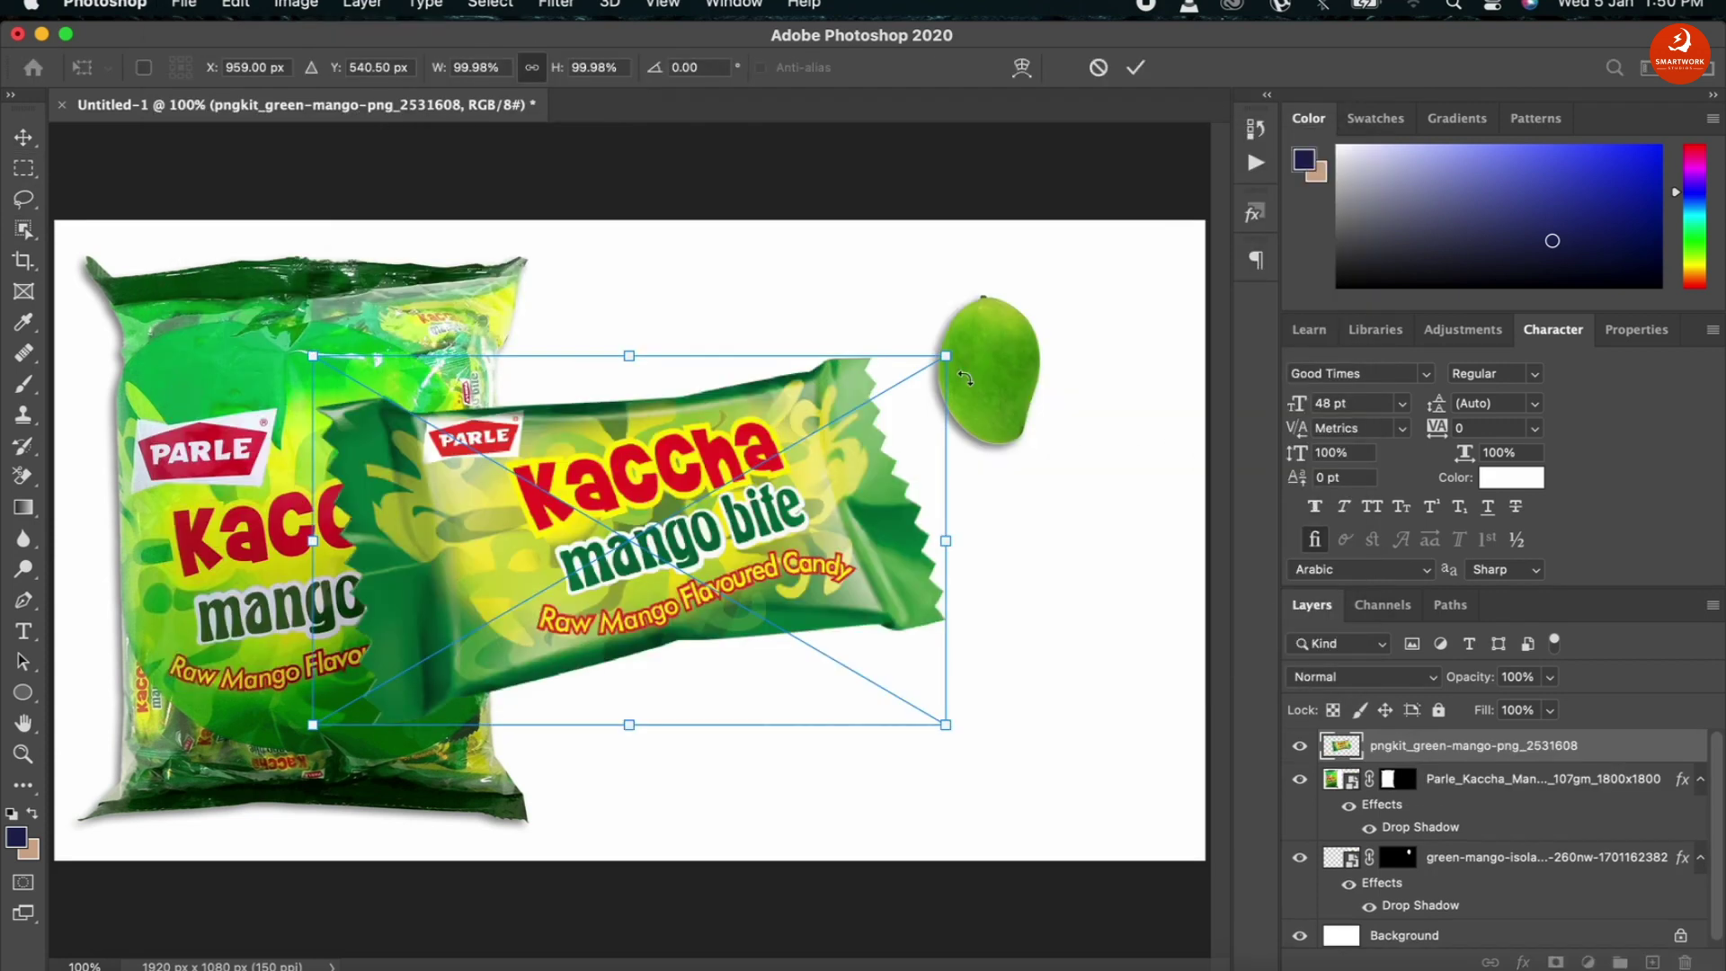
left_click_drag(946, 356, 775, 463)
left_click_drag(642, 540, 755, 493)
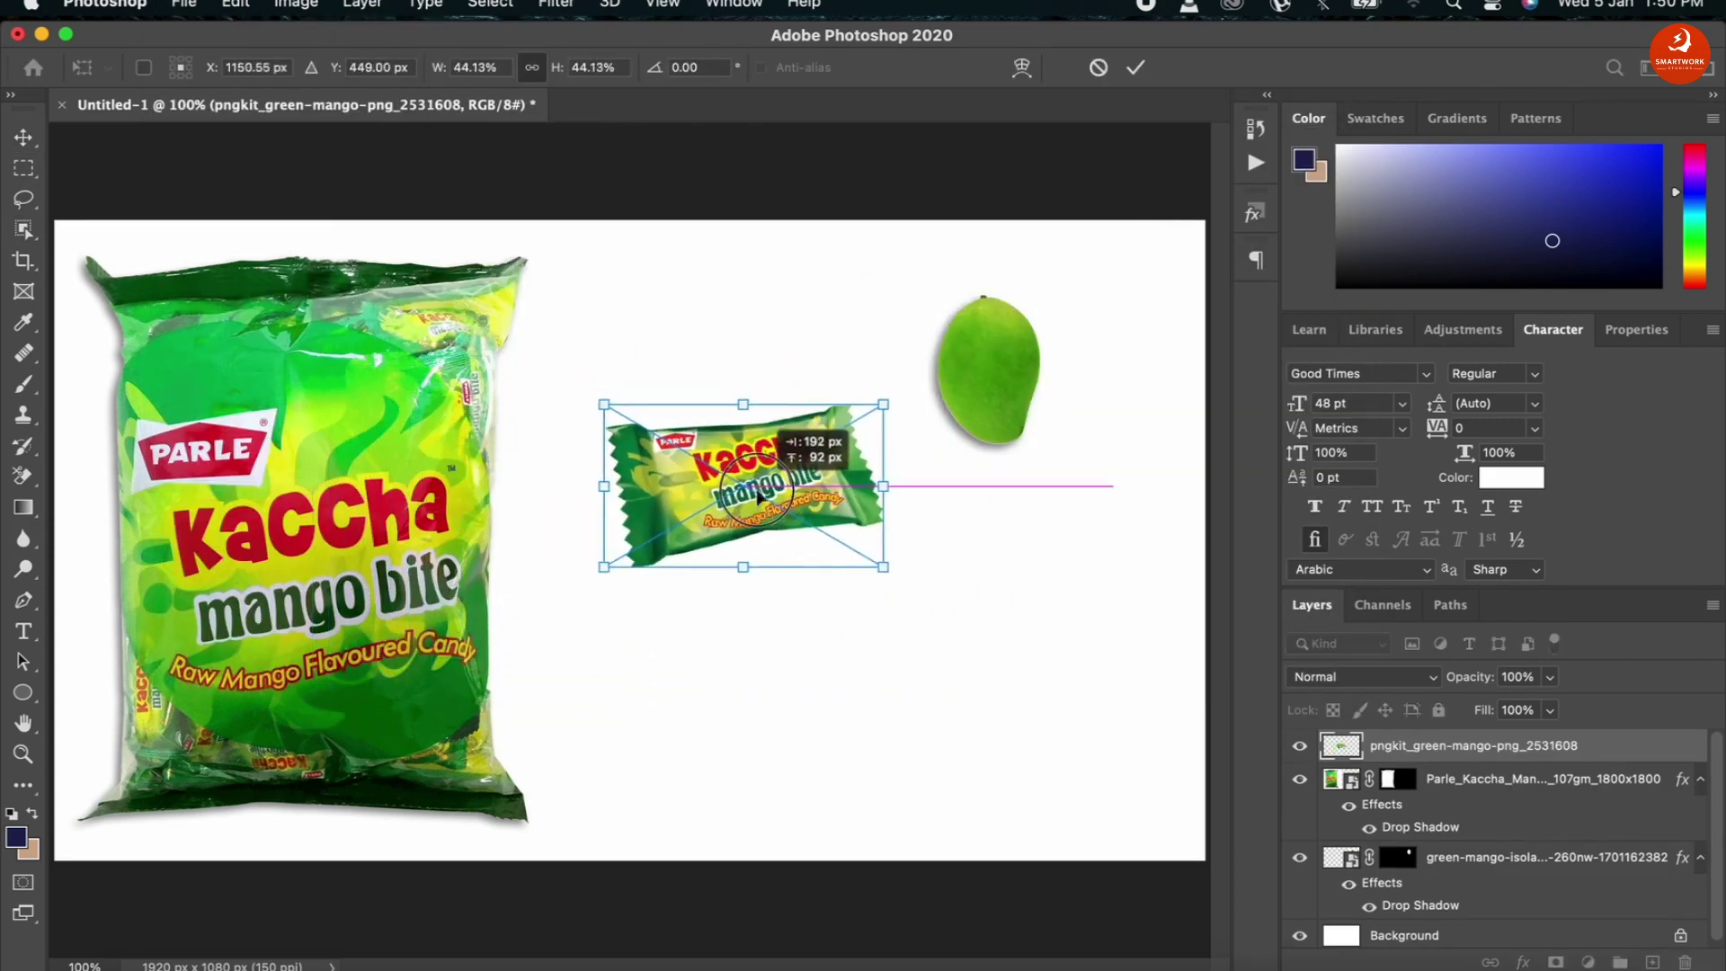
left_click_drag(883, 414, 850, 429)
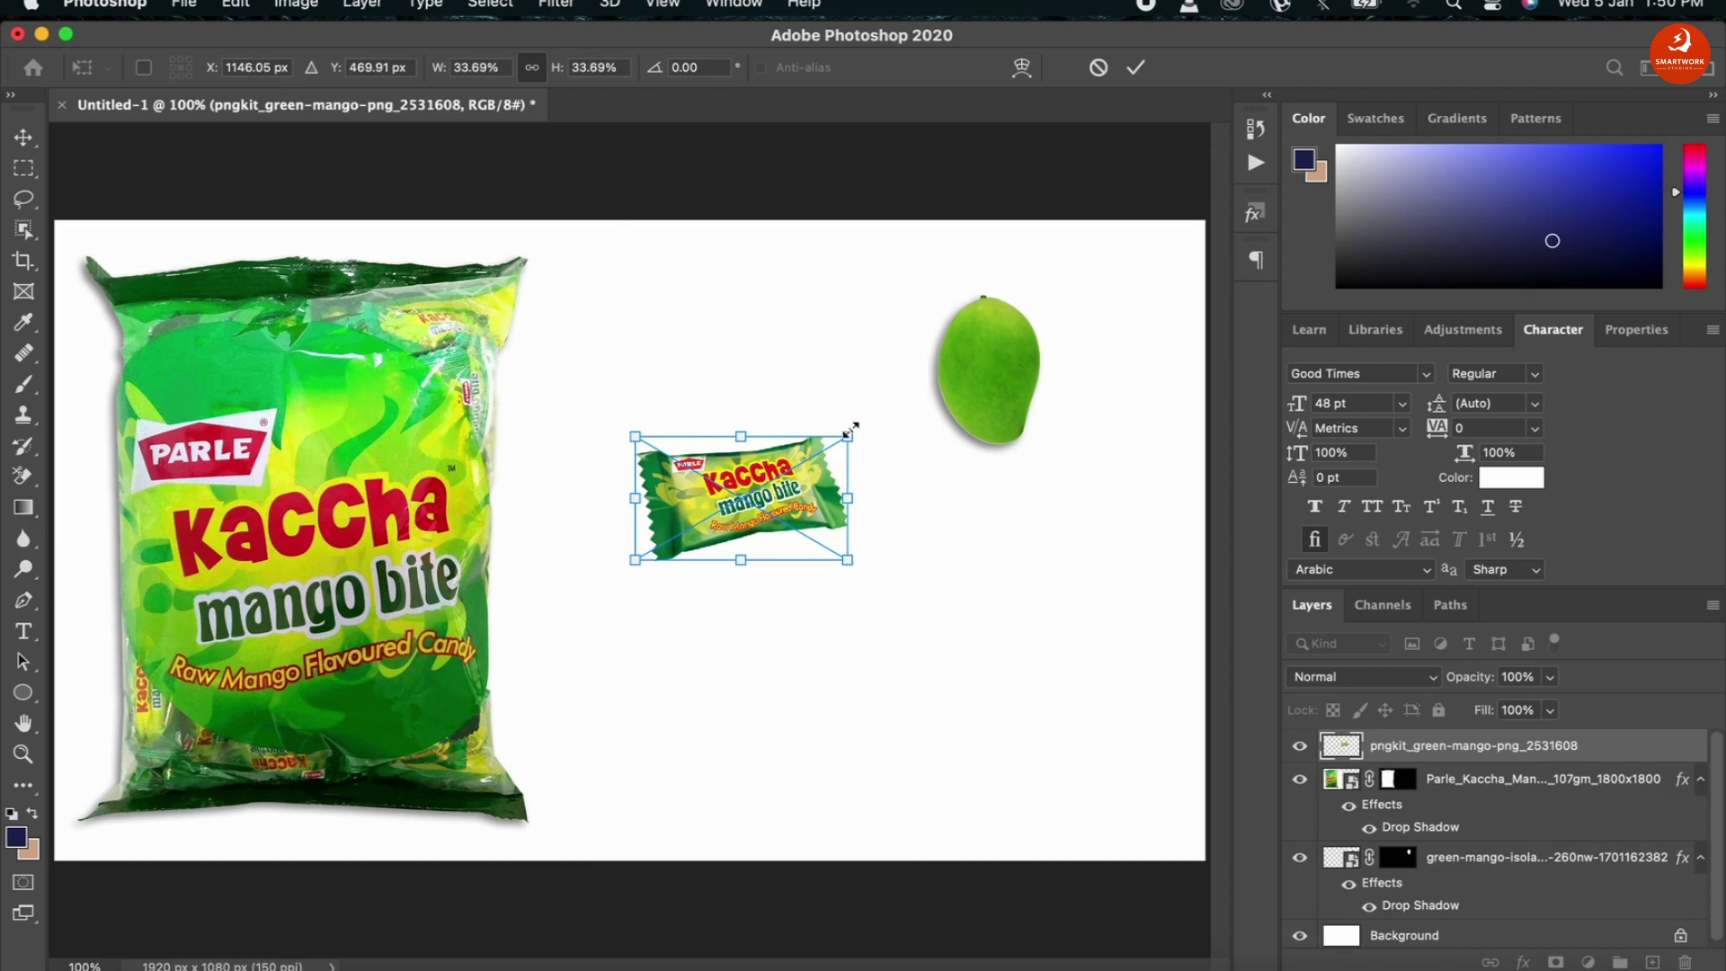
- Commit the transform and give the mango layer a drop shadow
left_click(1136, 66)
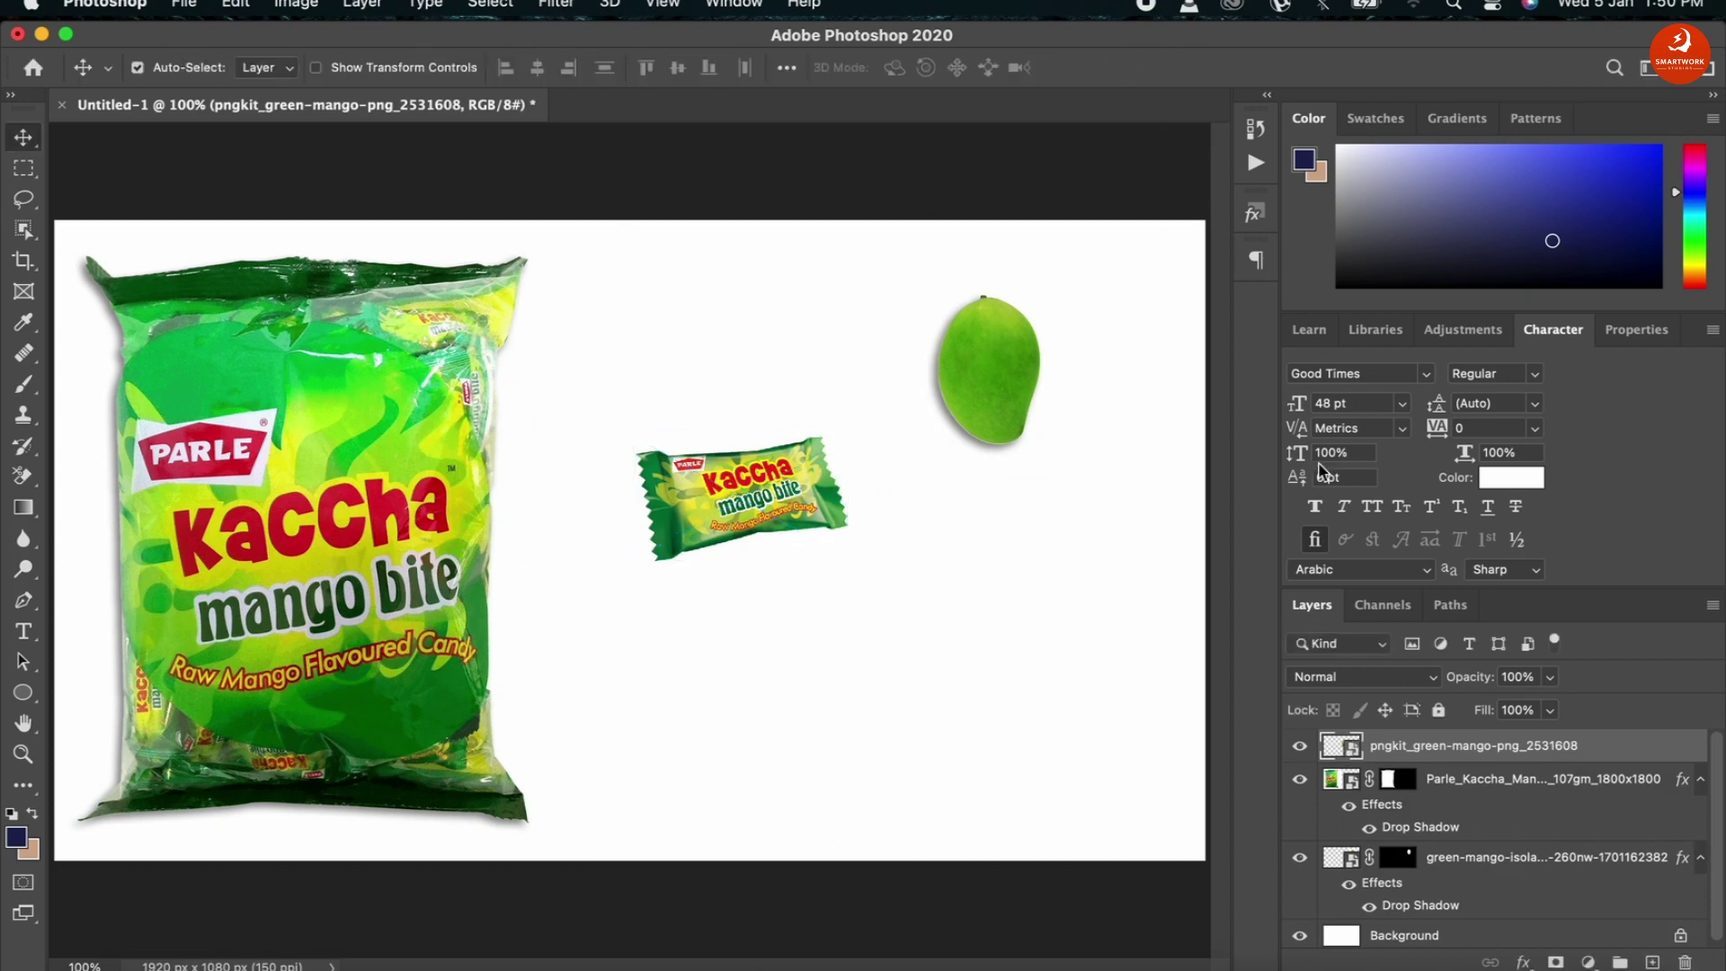
left_click(1556, 960)
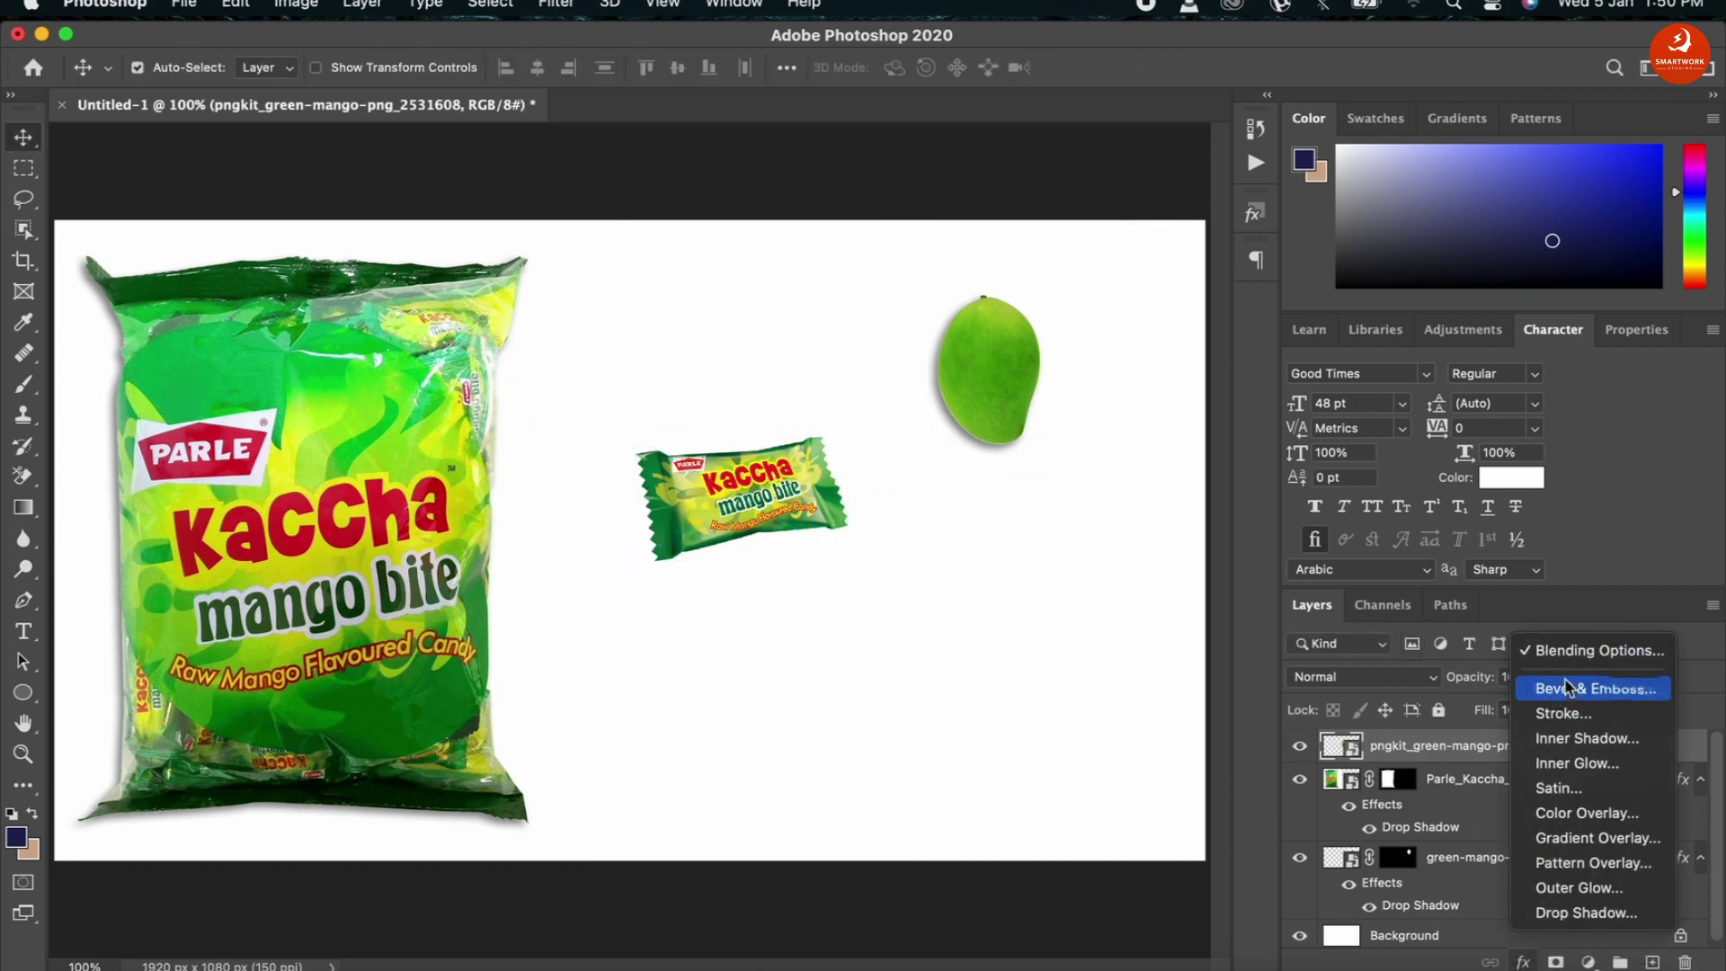
left_click(1600, 651)
left_click(837, 598)
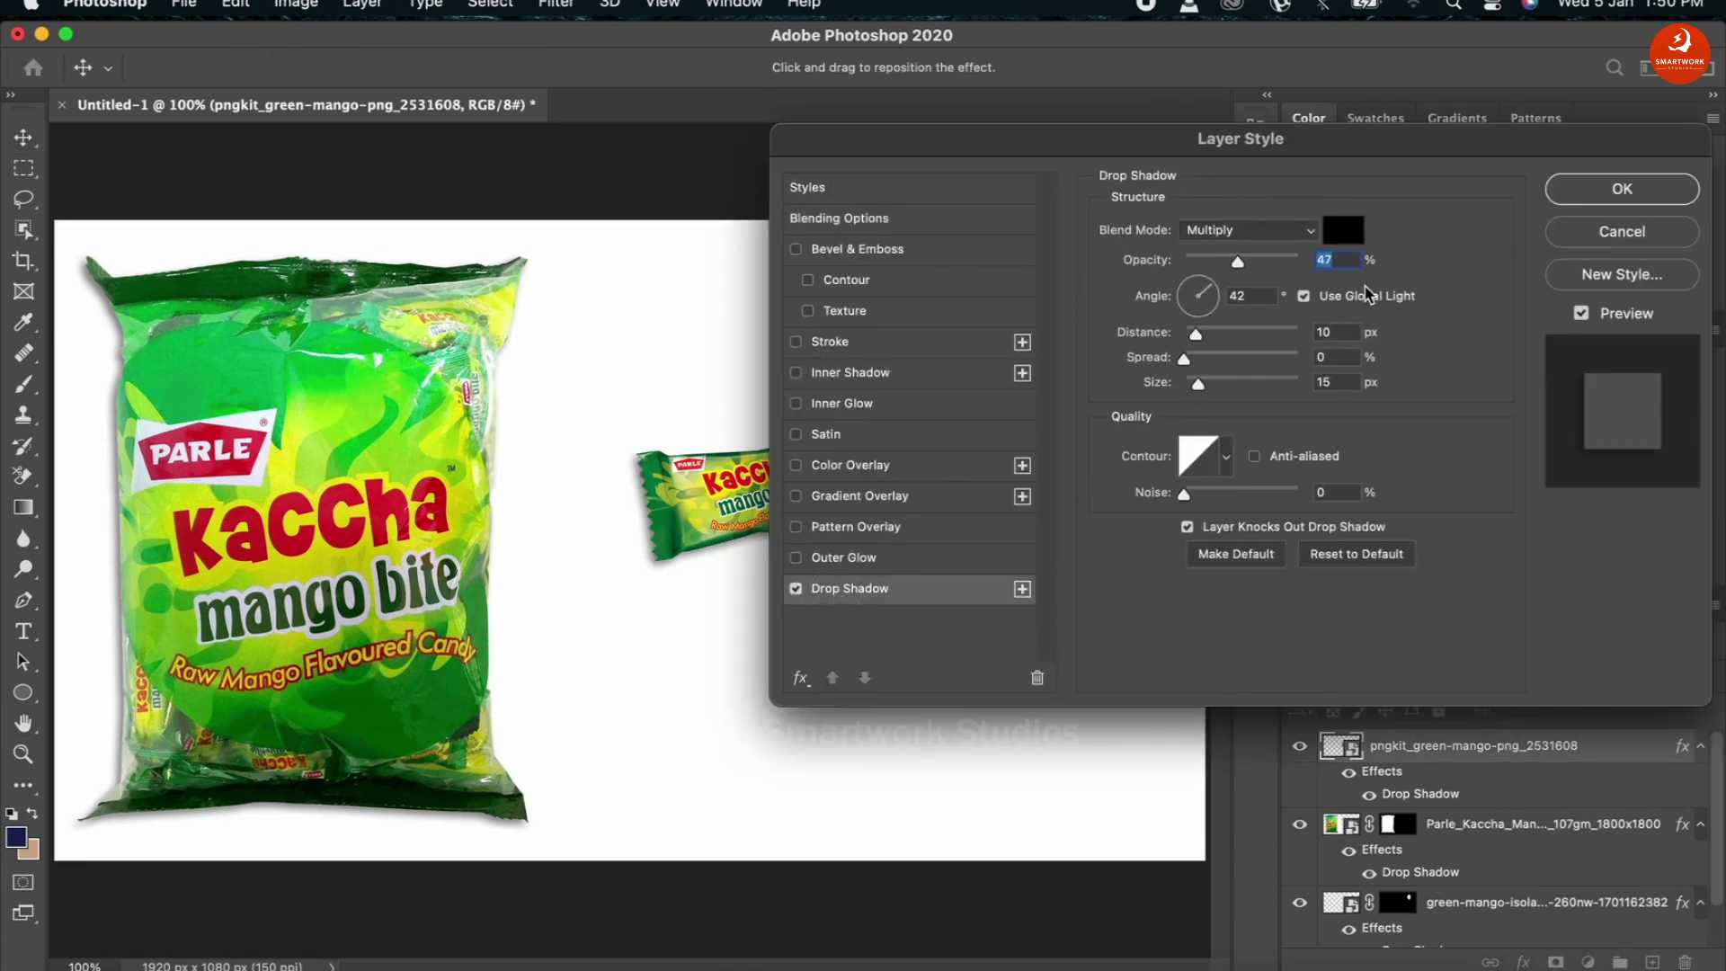
left_click(1623, 188)
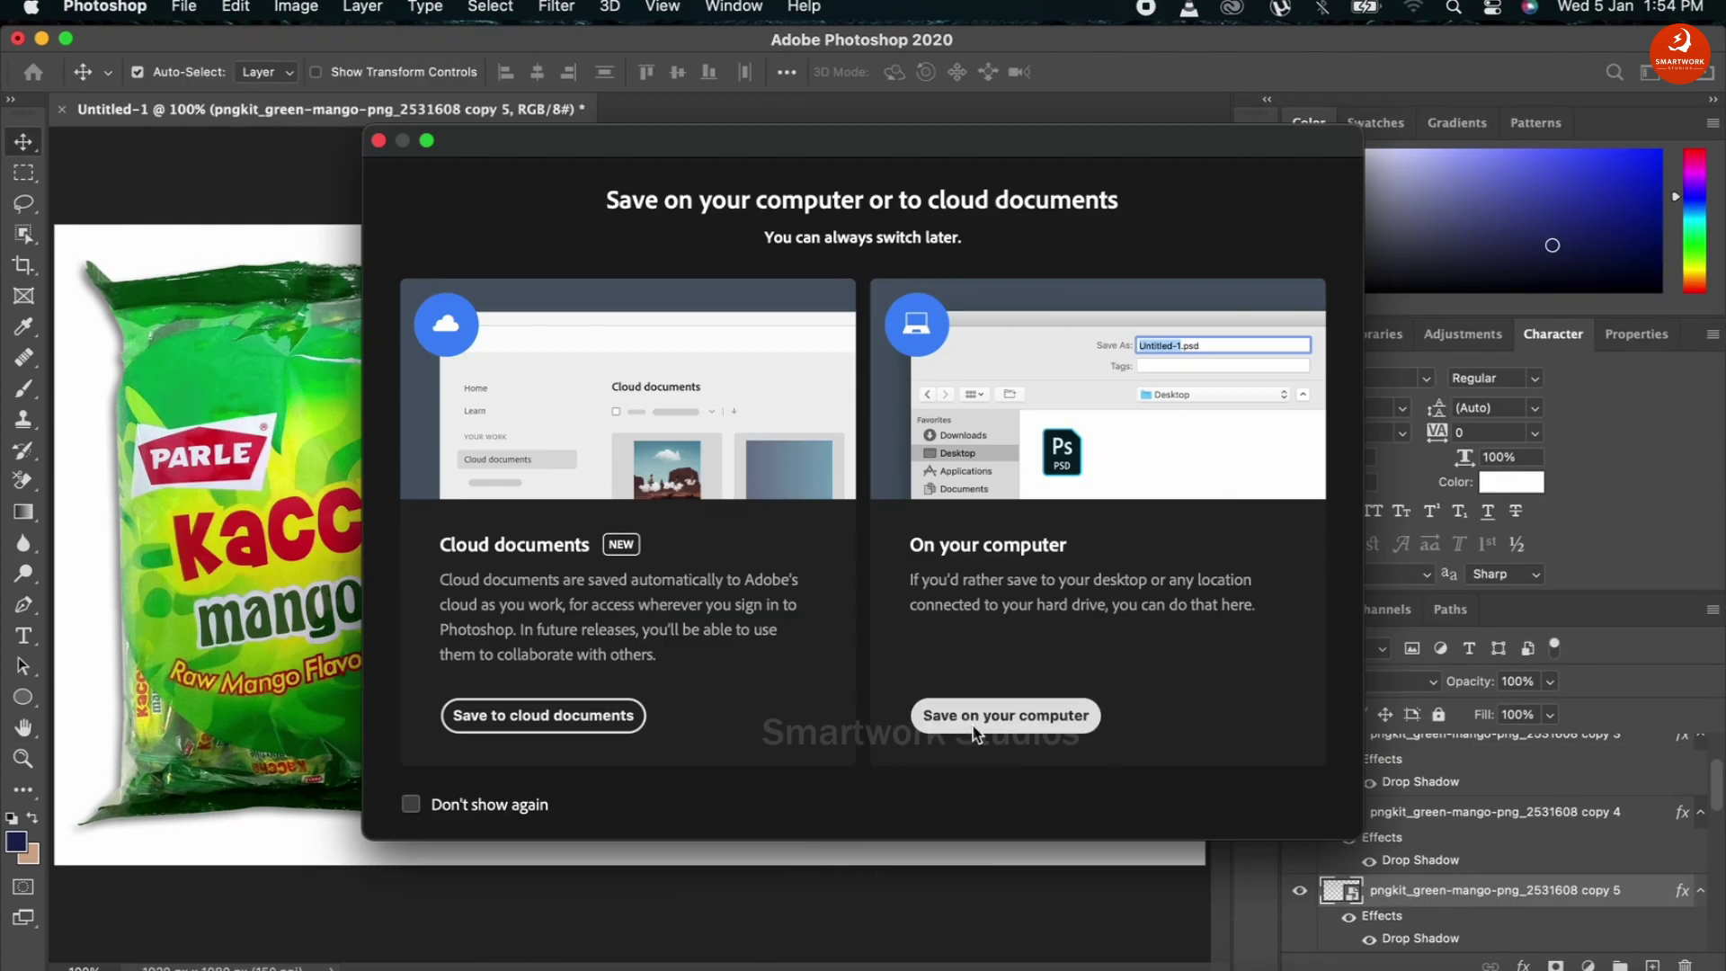
- Save the layout on this computer as the layered Photoshop file 'Stop motion'
left_click(1005, 714)
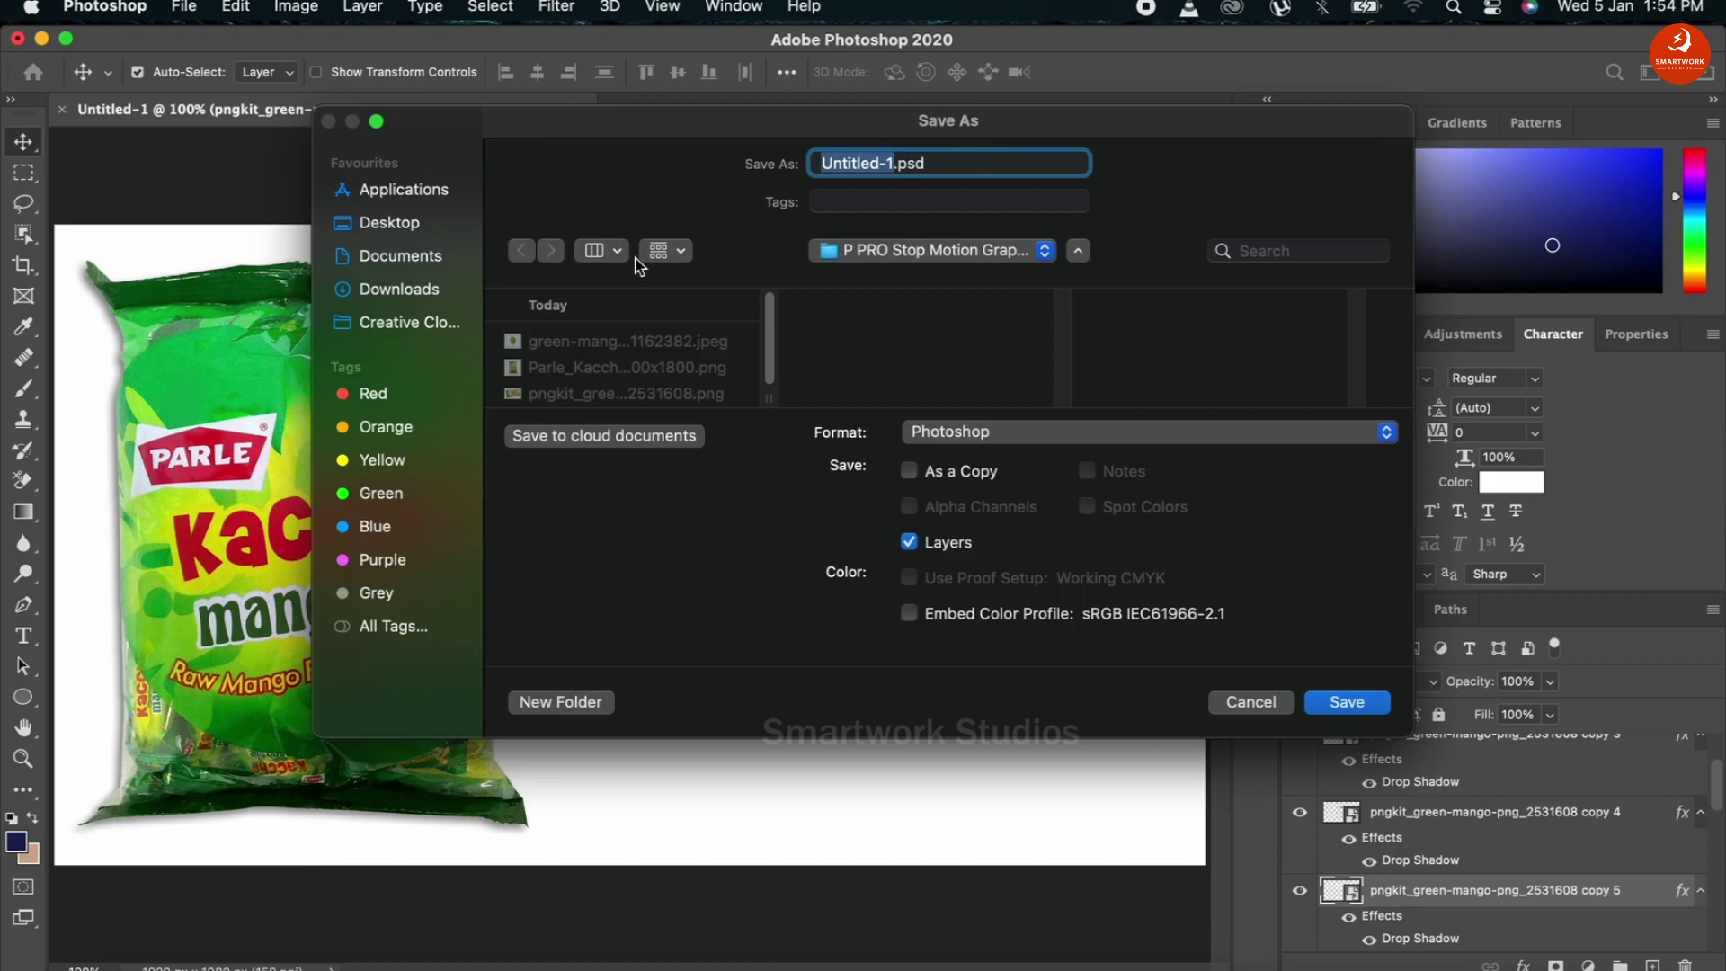
left_click(1046, 250)
type("M")
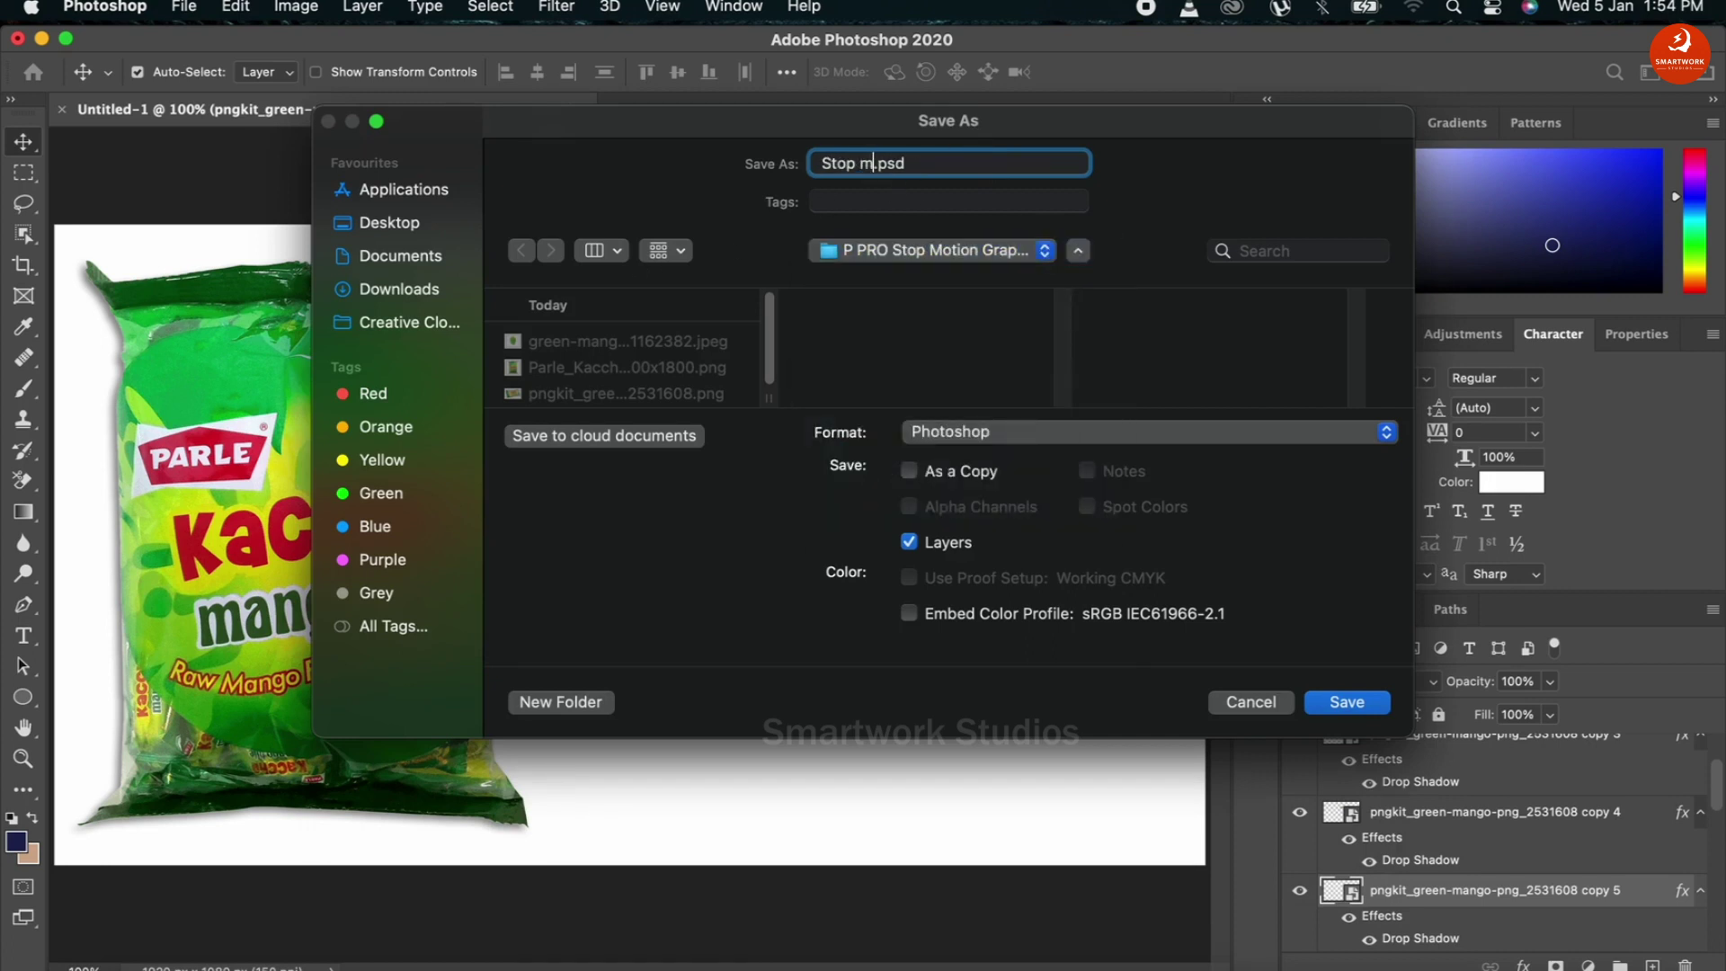
key("Return")
key("Return")
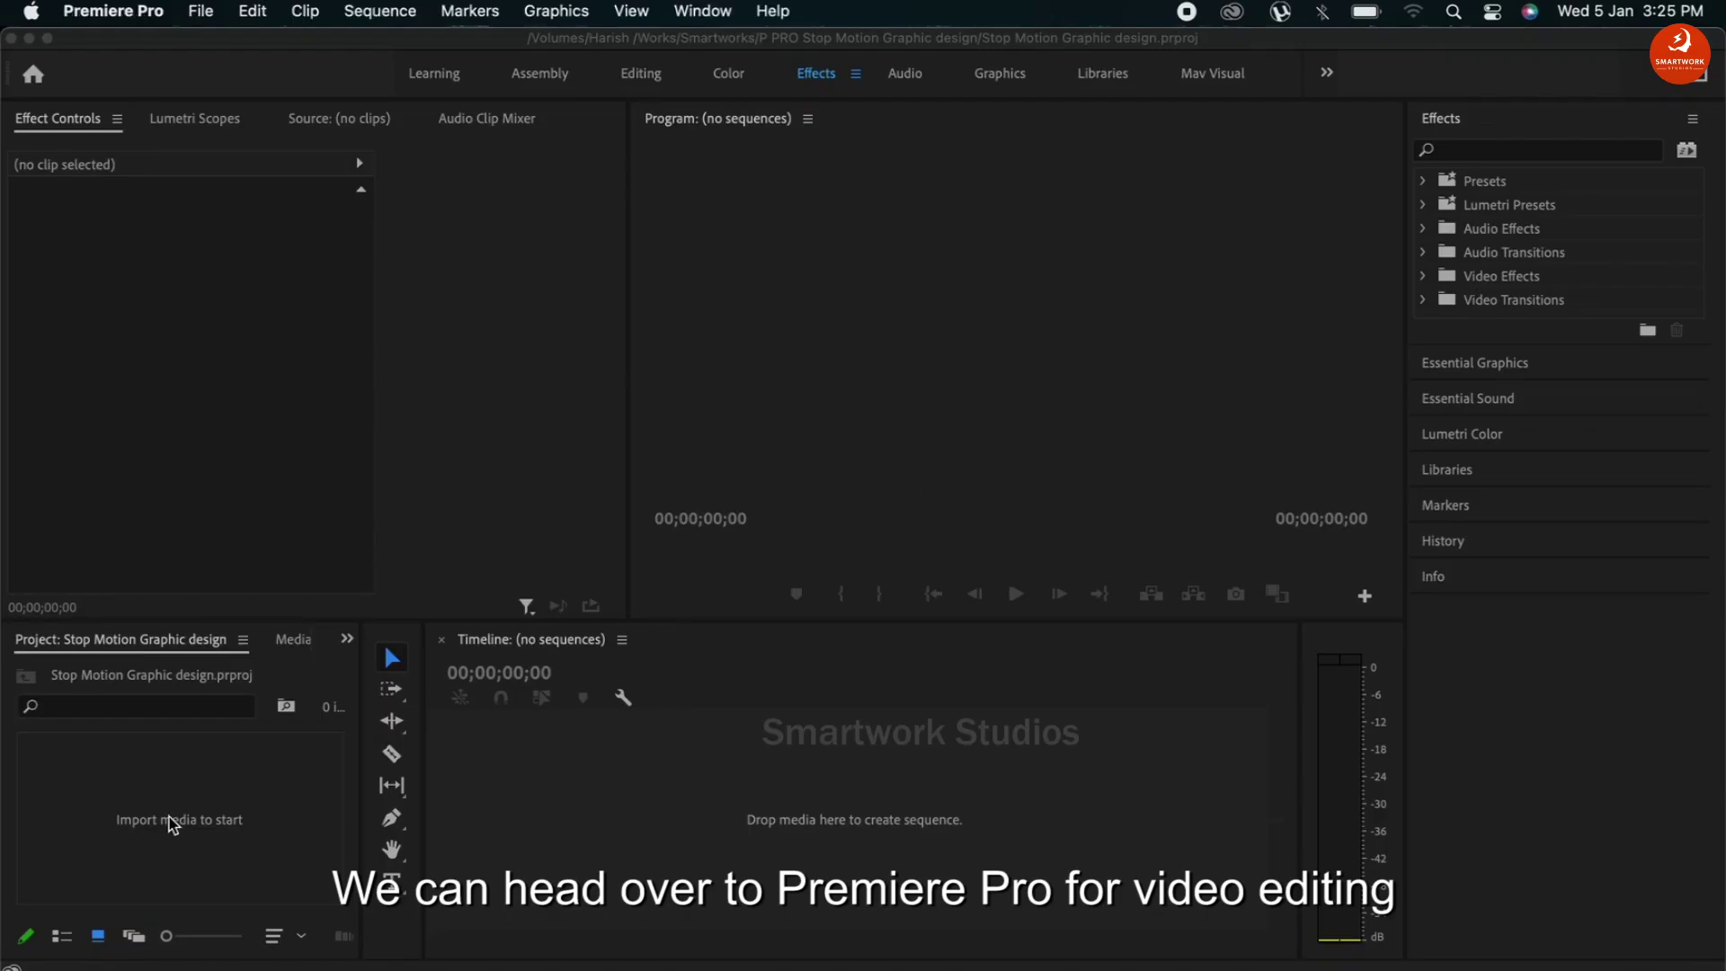
- Import 'Stop motion.psd' into the Project panel with Import As set to Sequence
double_click(168, 816)
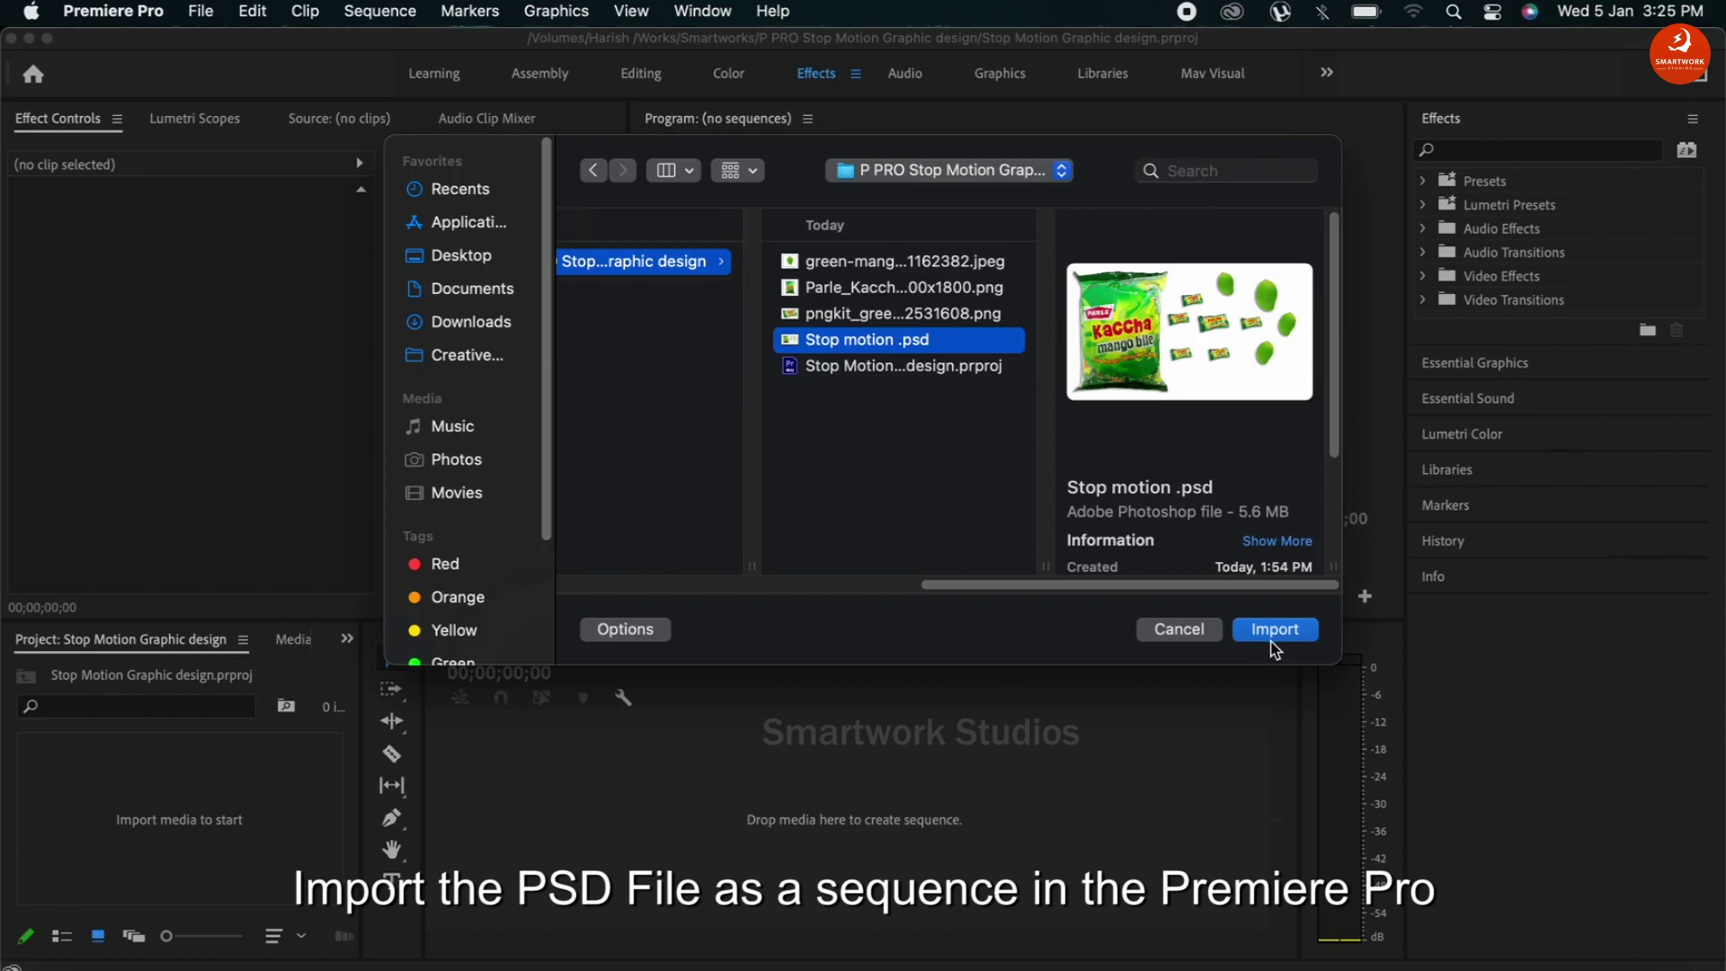
left_click(1274, 630)
left_click(764, 395)
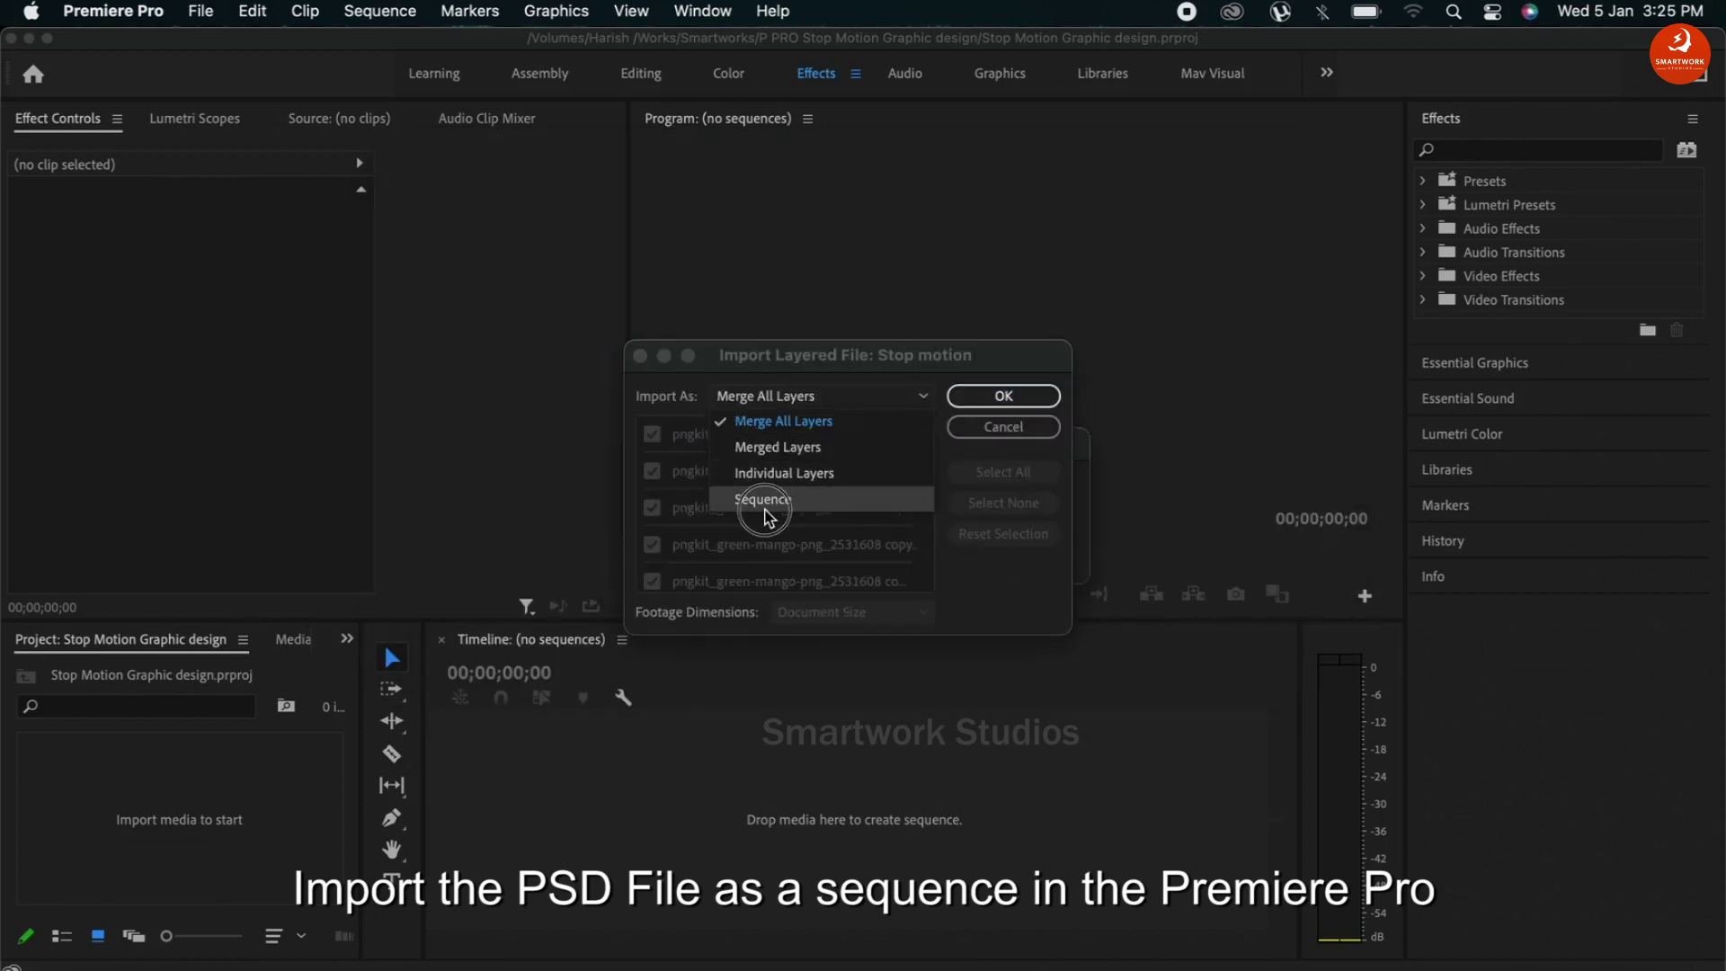
left_click(758, 499)
left_click(1002, 398)
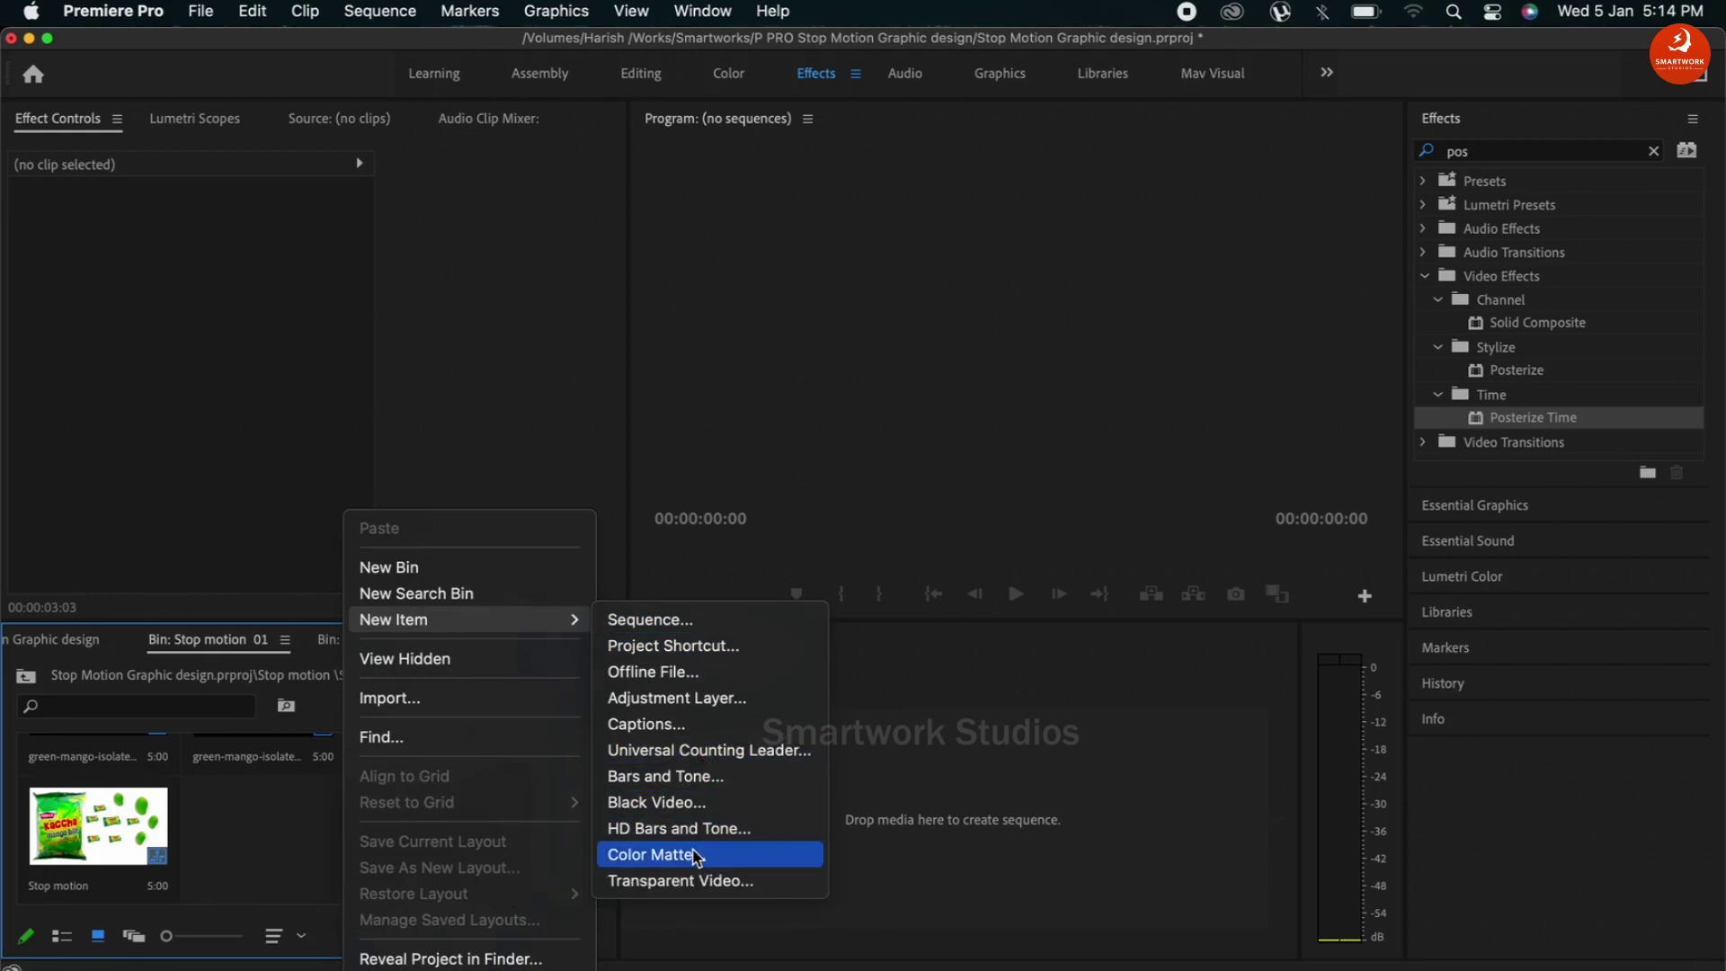
- Create a pale light green Color Matte, keeping the default name 'Color Matte'
left_click(656, 854)
left_click(1008, 604)
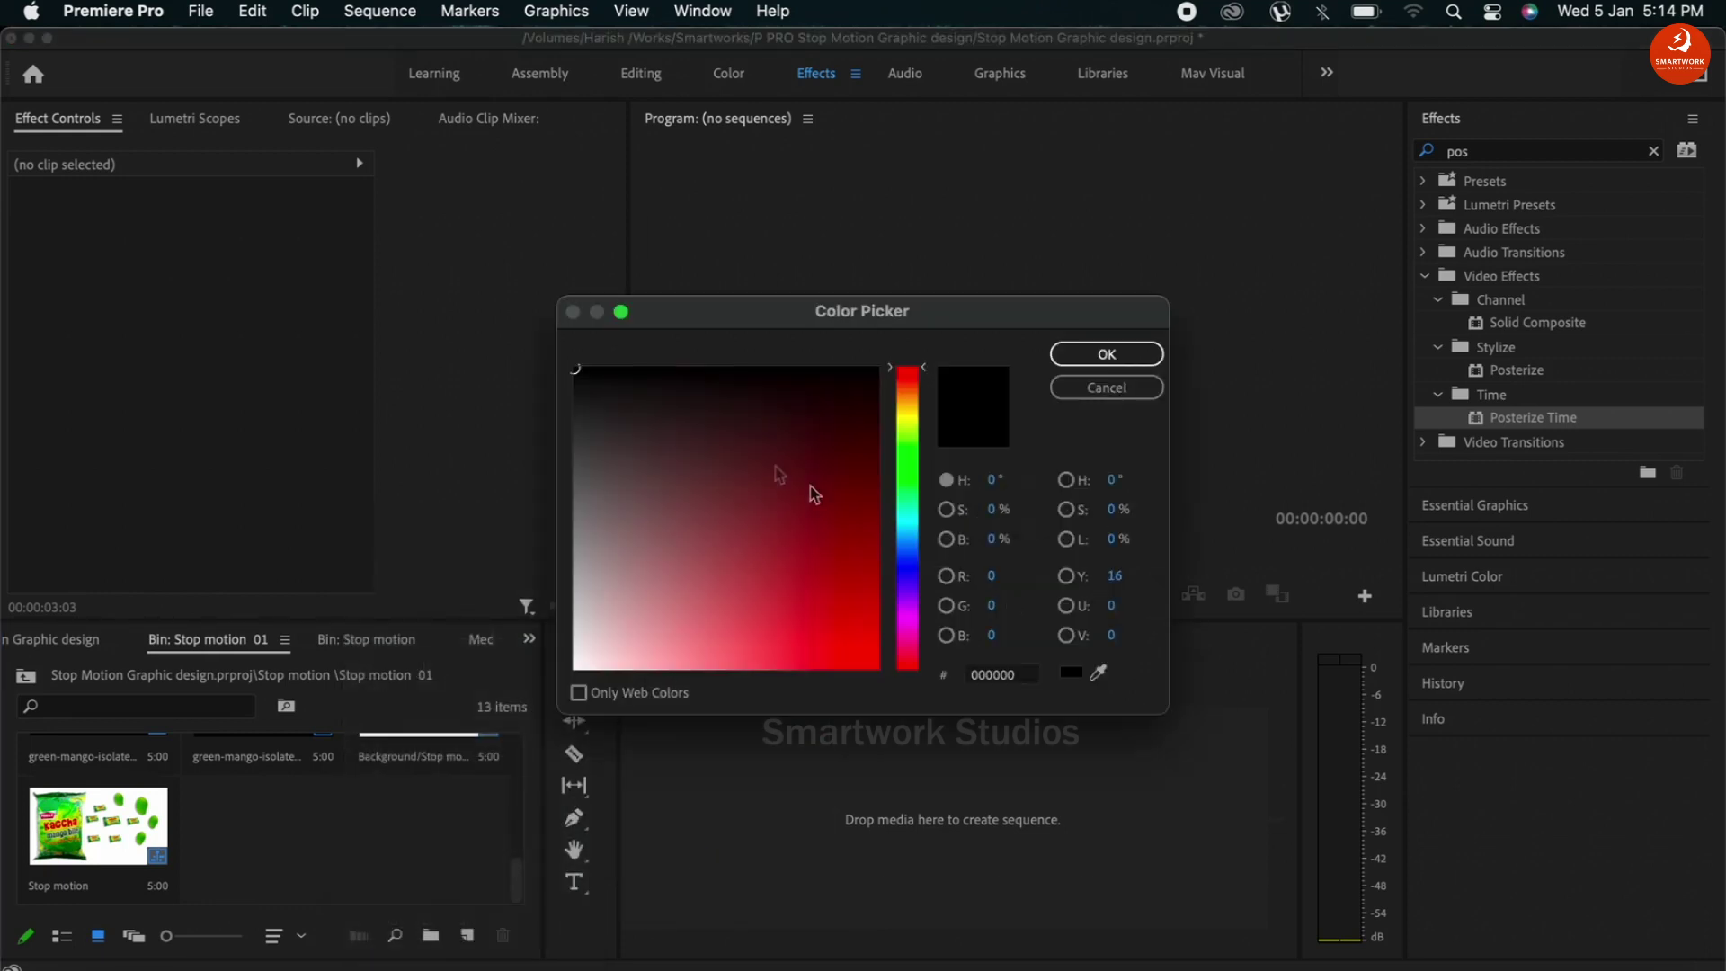
left_click_drag(906, 374, 906, 454)
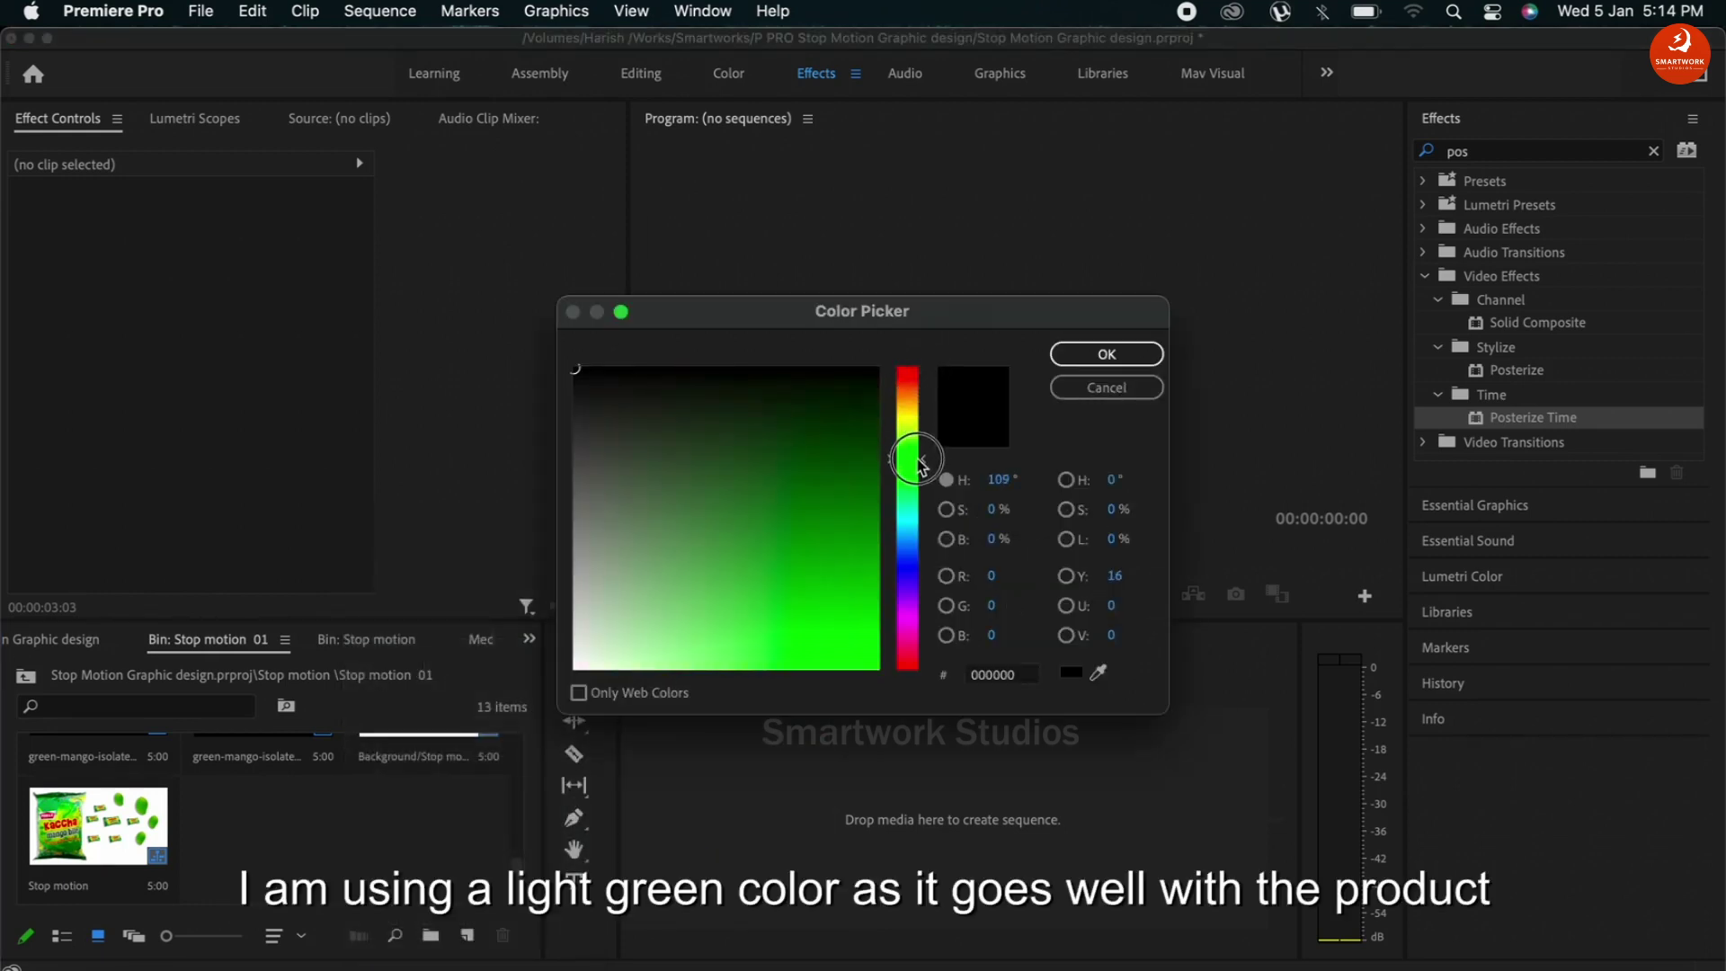
mouse_move(676, 540)
left_mouse_down()
mouse_move(650, 624)
mouse_move(614, 642)
left_mouse_up()
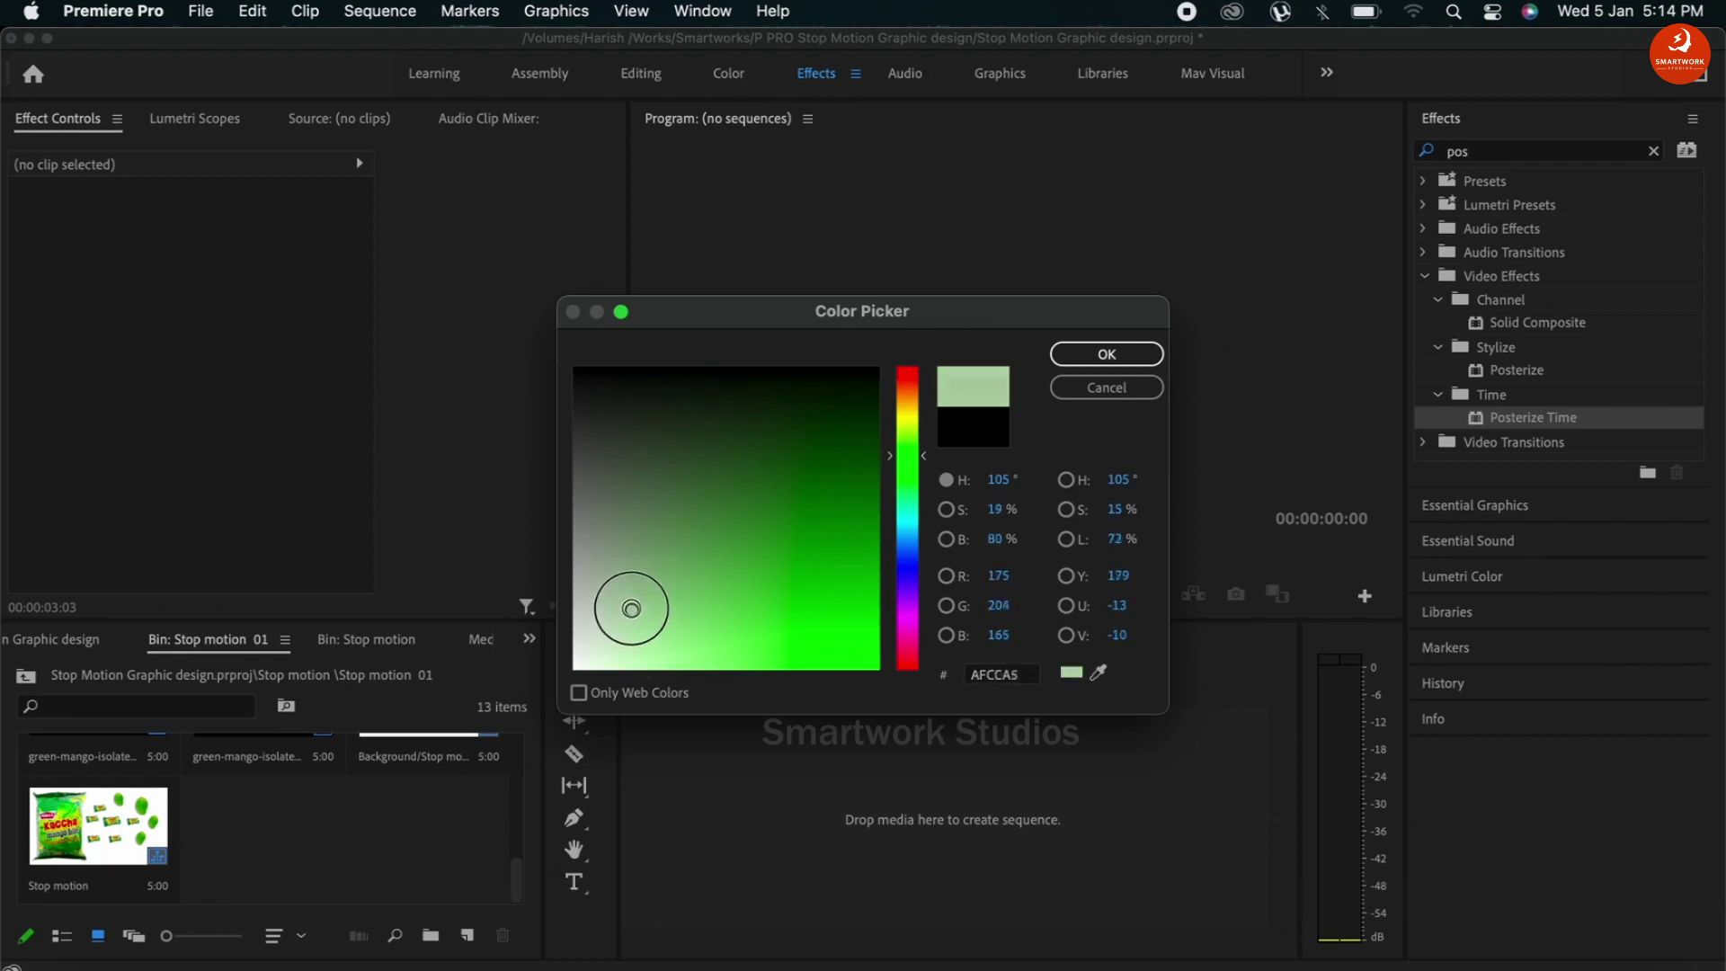
left_click(1106, 354)
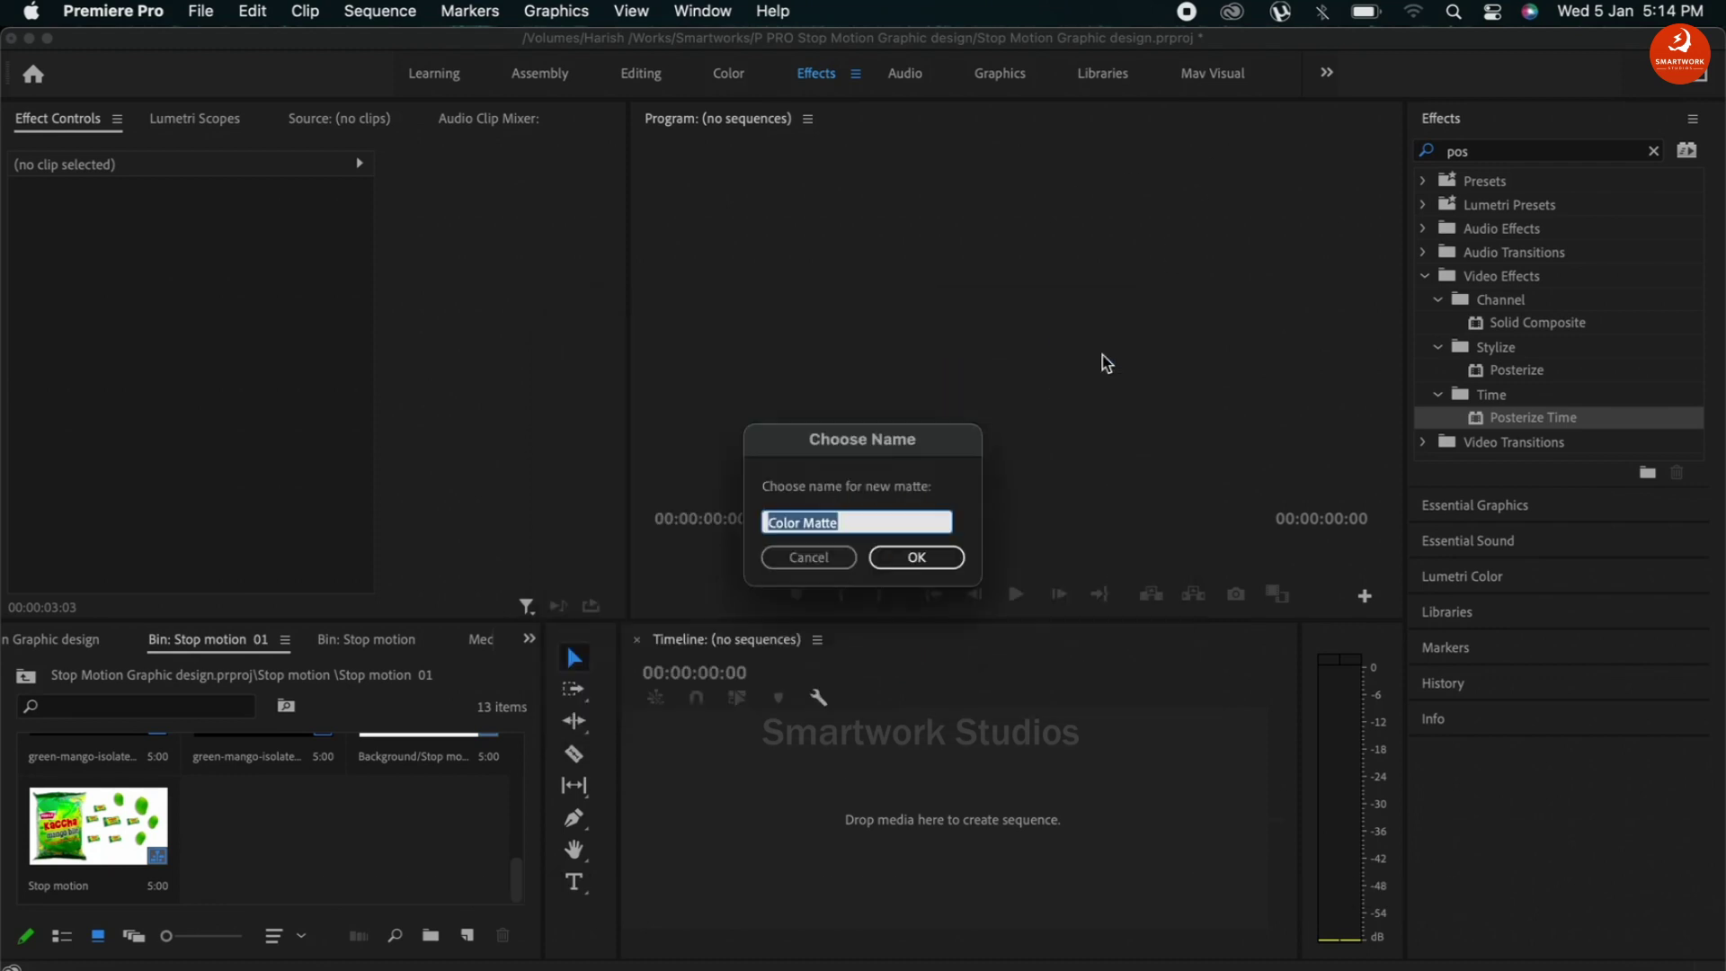
left_click(915, 559)
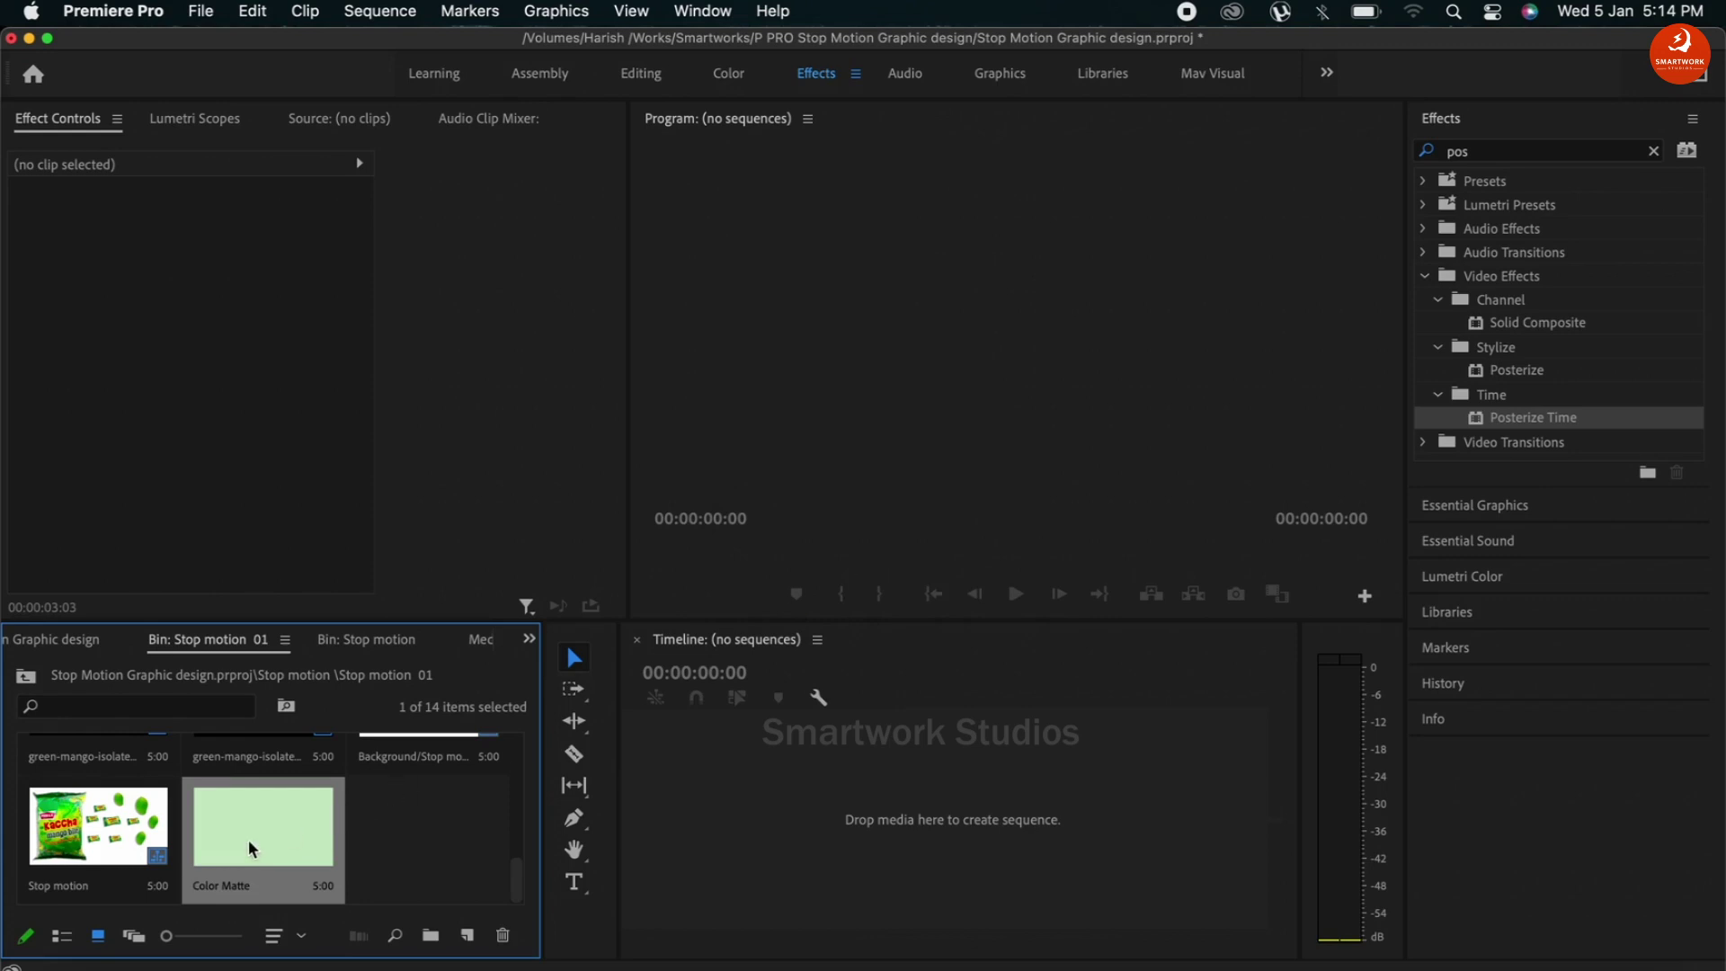
- Start a sequence from the matte and stack the candy pack and green mango above it
left_click_drag(250, 847, 930, 837)
scroll(270, 809, "up", 3)
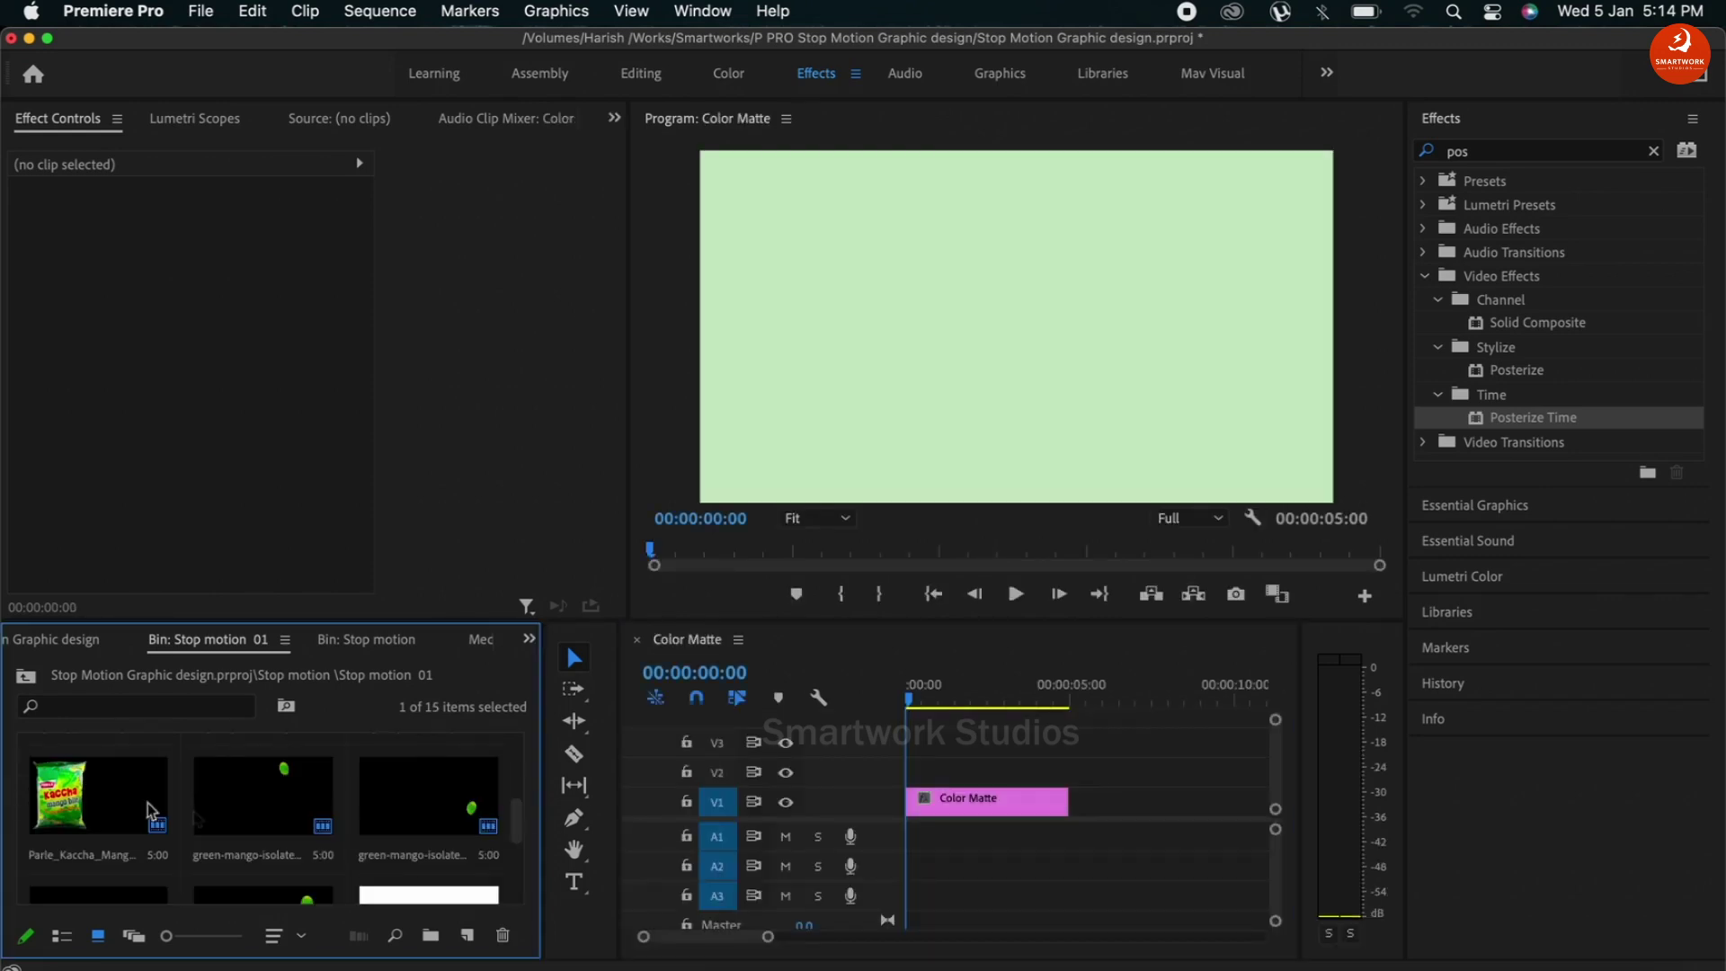
mouse_move(98, 796)
left_mouse_down()
mouse_move(998, 697)
mouse_move(906, 693)
left_mouse_up()
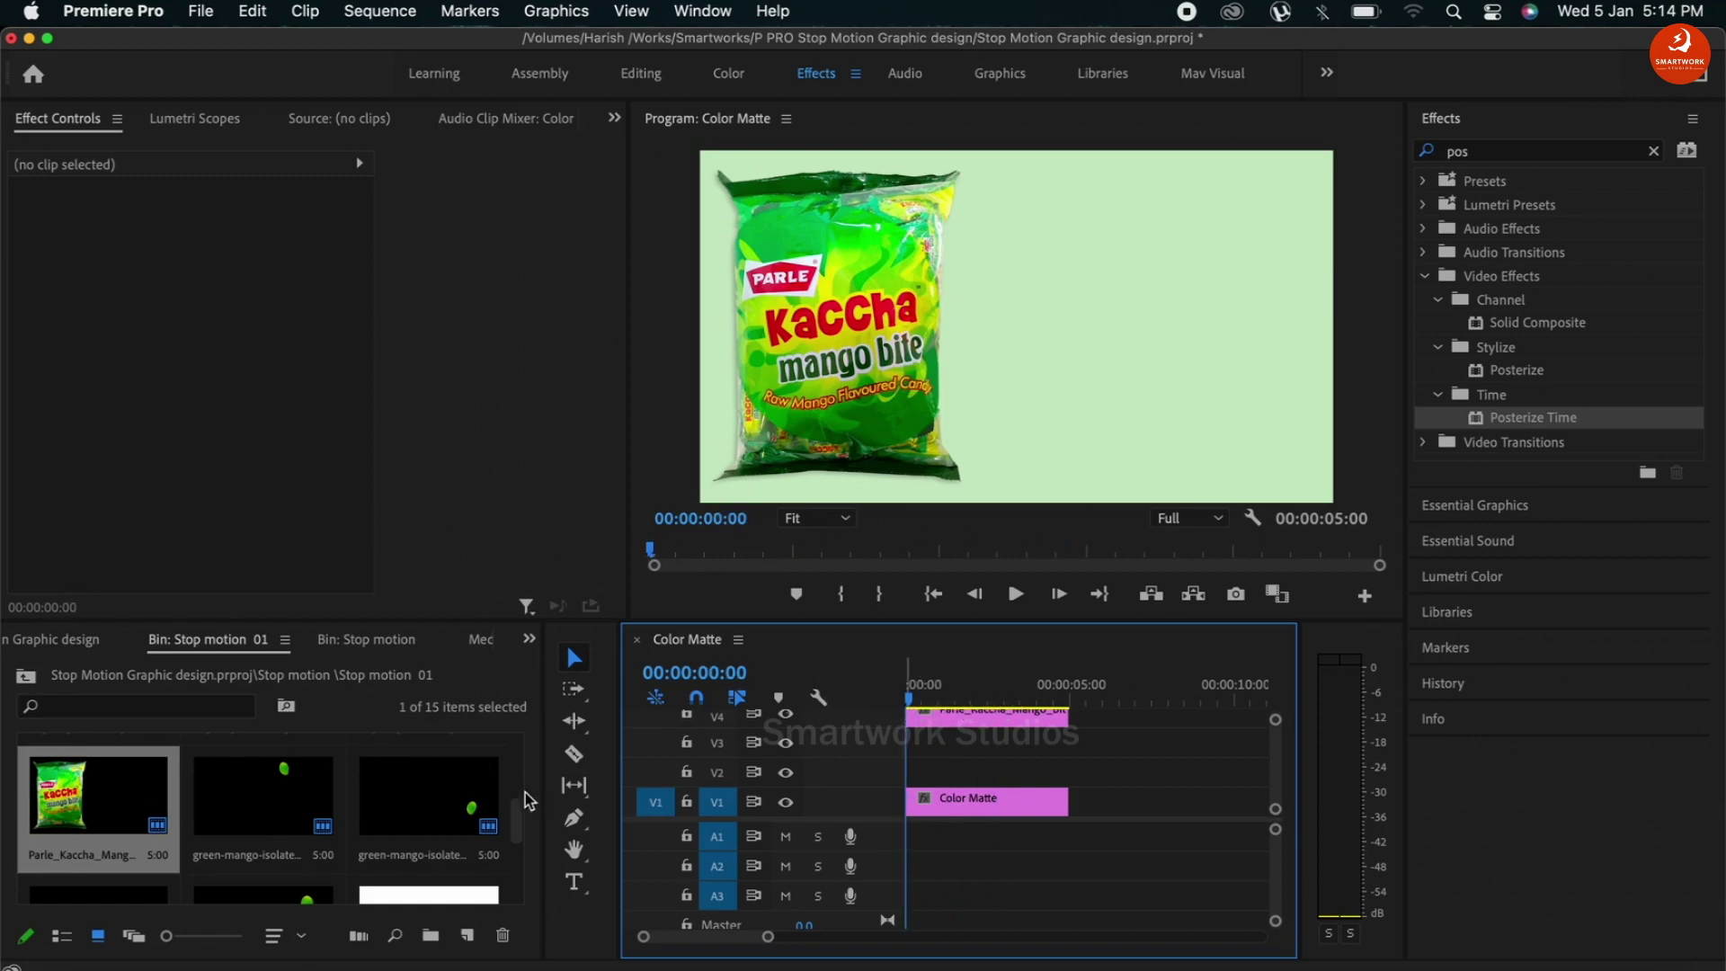
left_click(264, 793)
left_click_drag(241, 782, 945, 769)
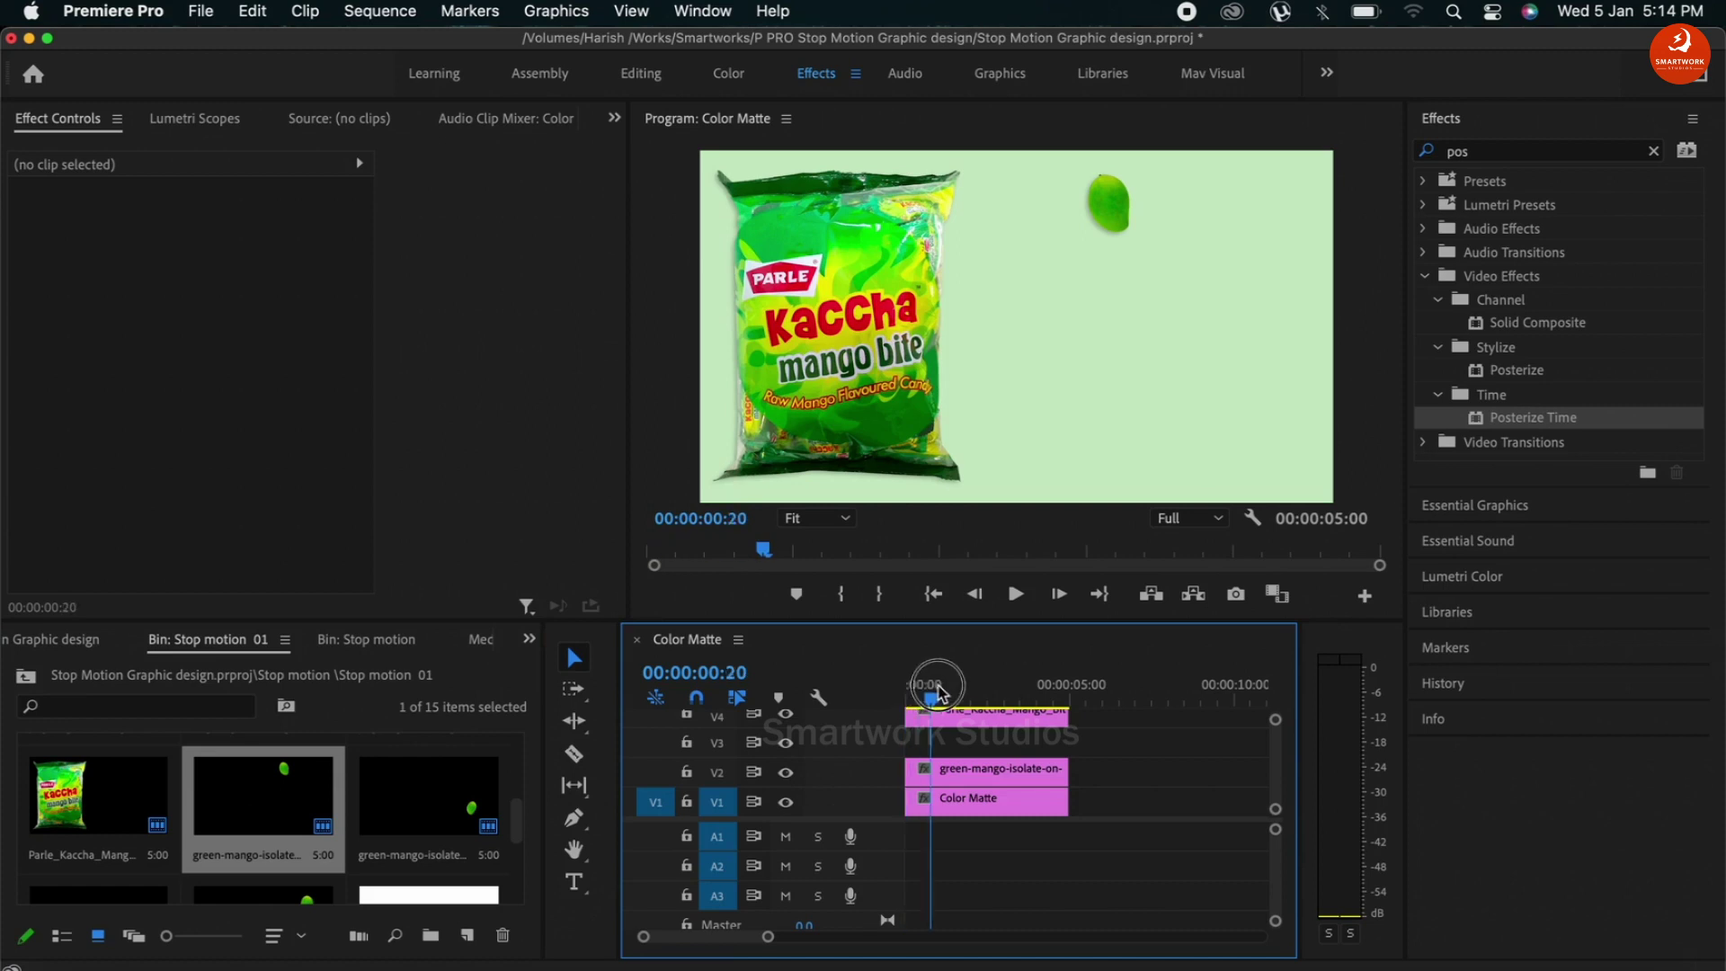
- Place the green mango off the right edge and set its starting Position keyframe
left_click(944, 769)
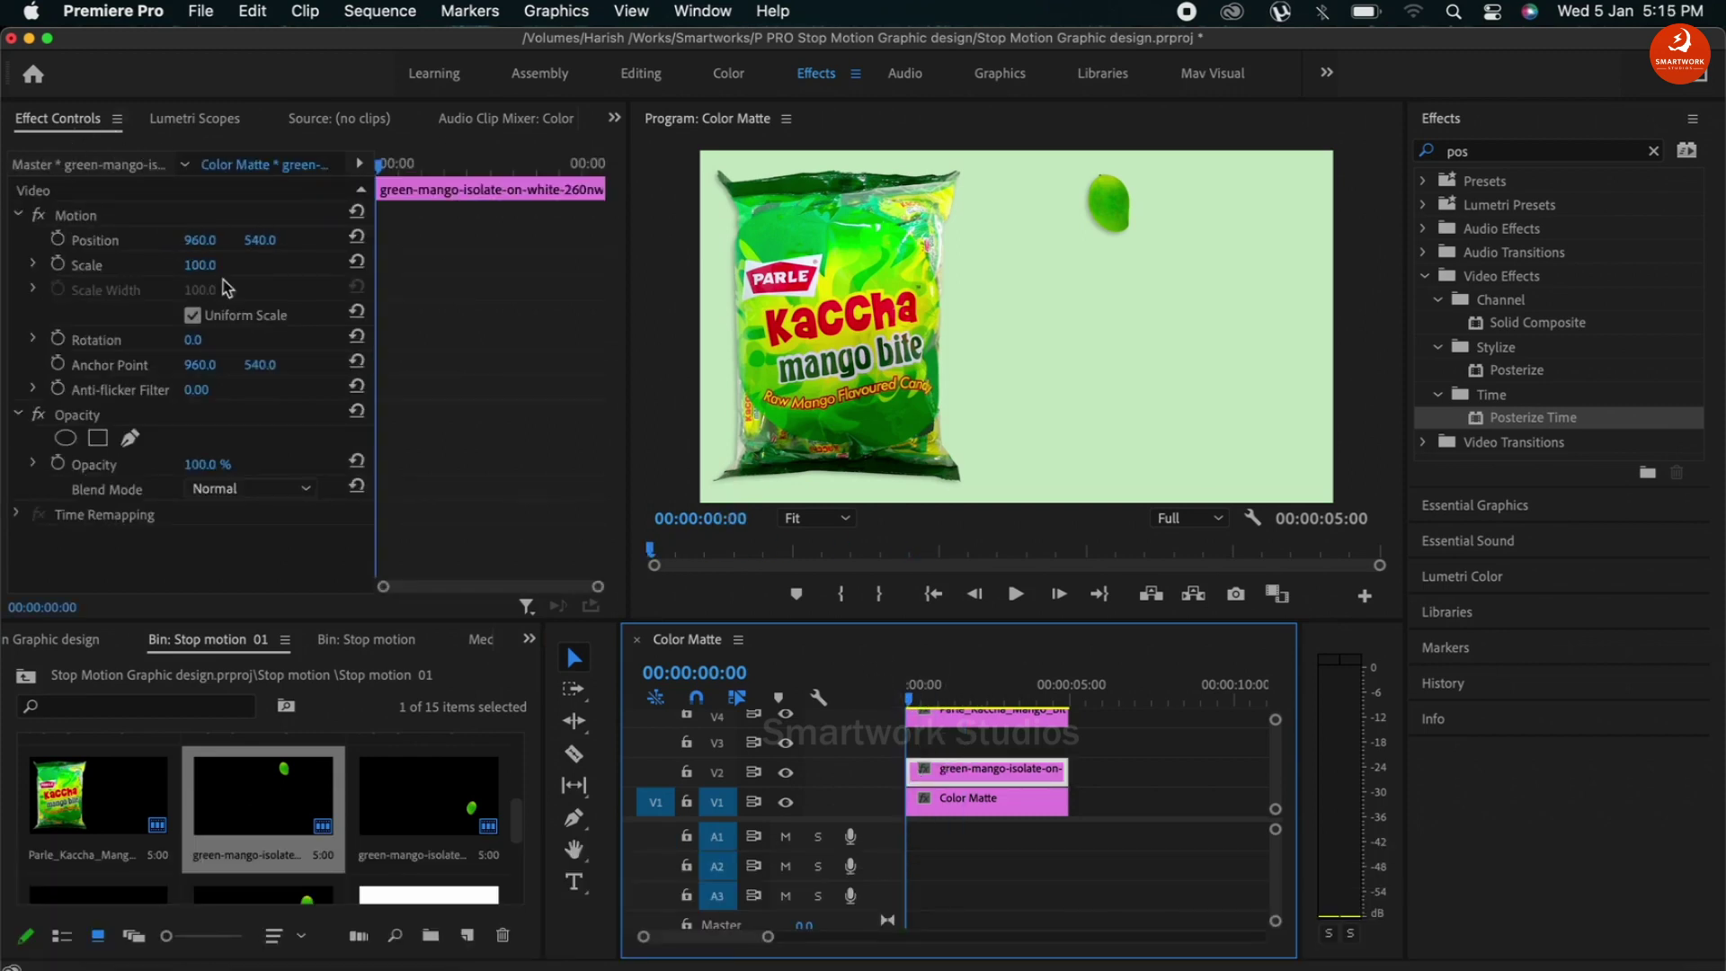
left_click(77, 217)
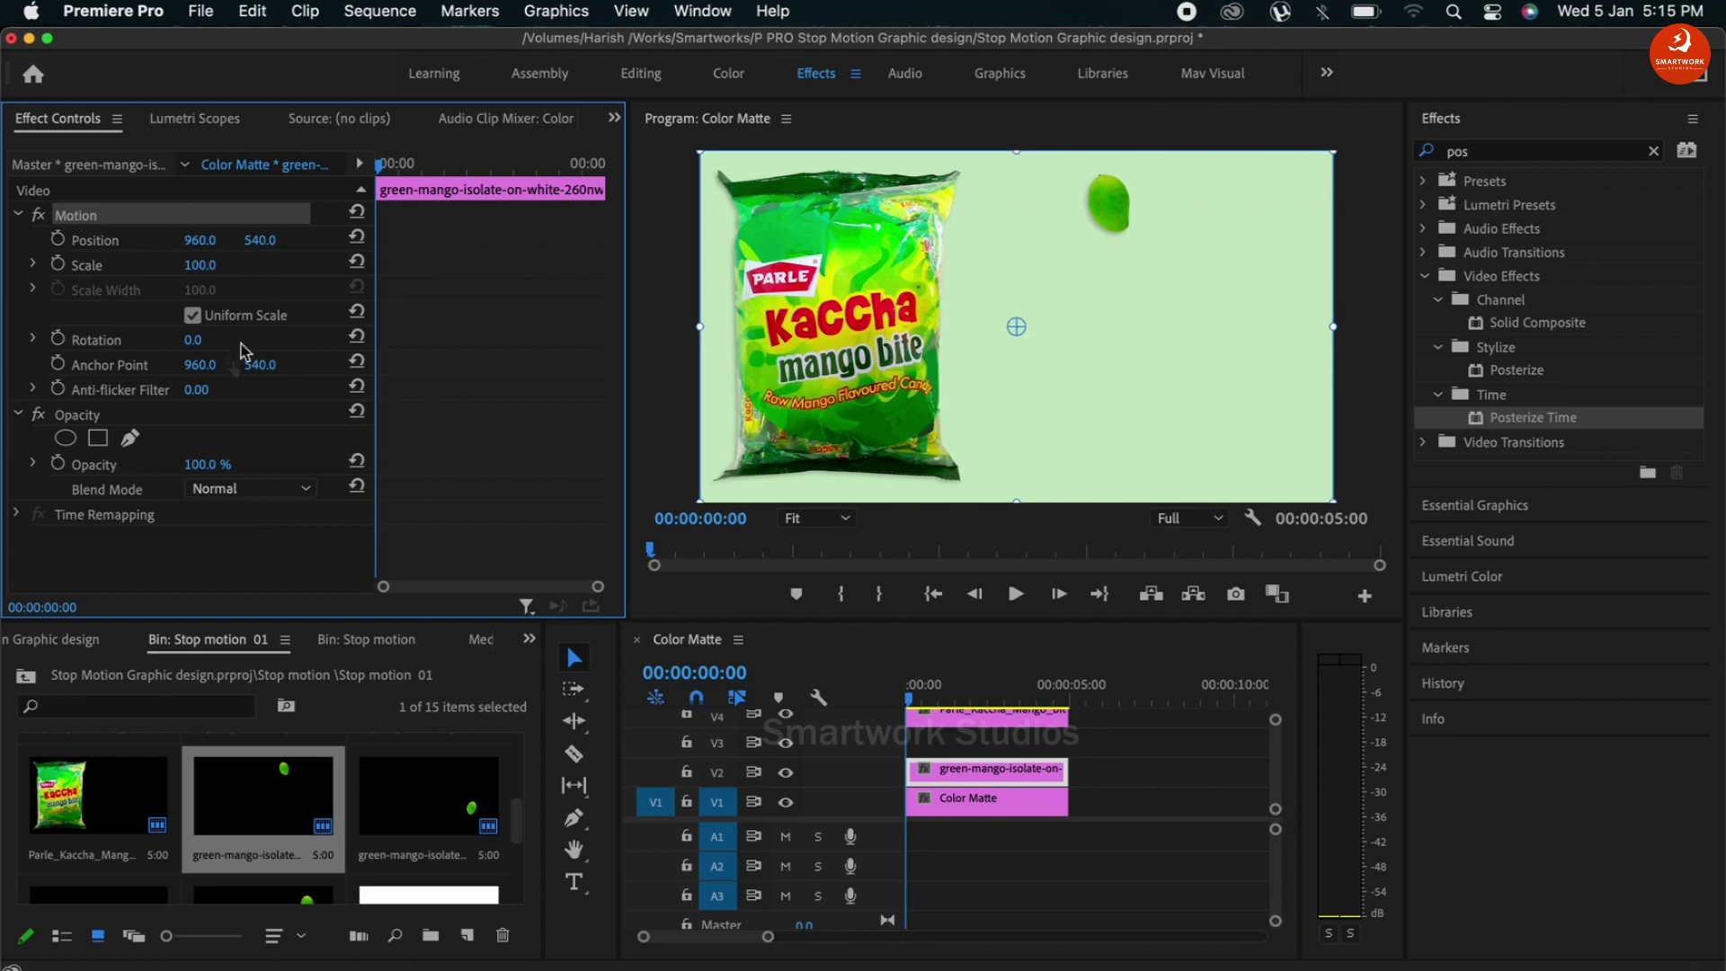
mouse_move(199, 365)
left_mouse_down()
mouse_move(273, 366)
mouse_move(211, 366)
left_mouse_up()
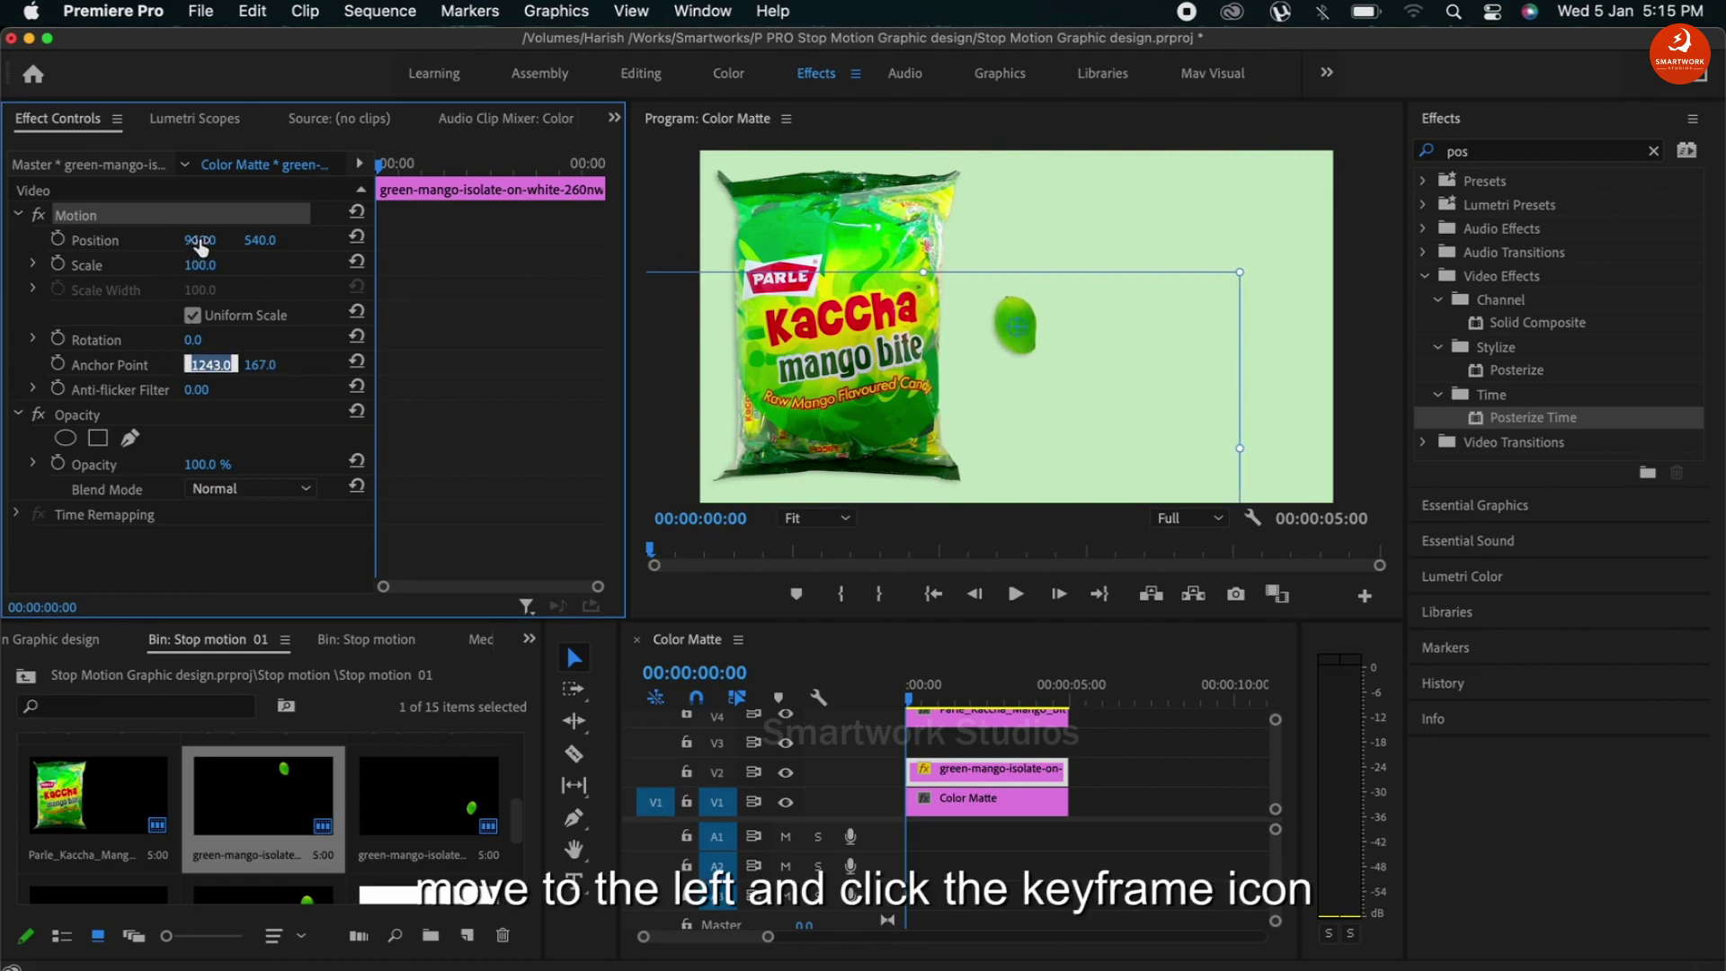
left_click_drag(200, 241, 236, 240)
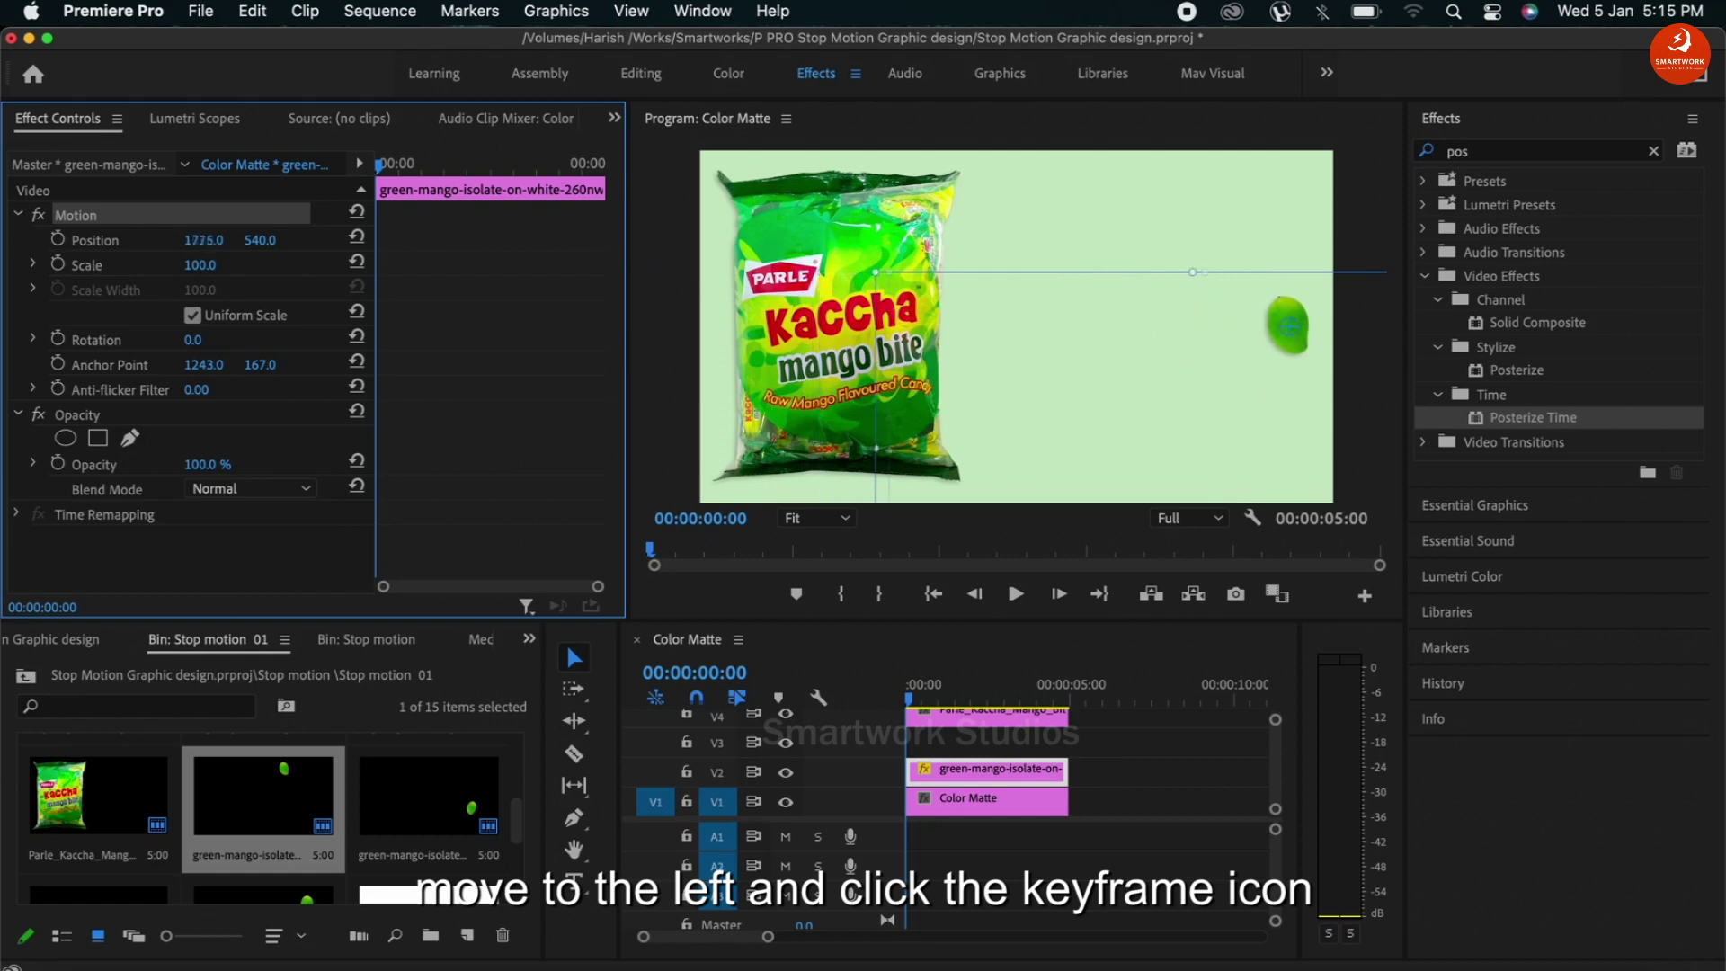
left_click_drag(259, 240, 217, 241)
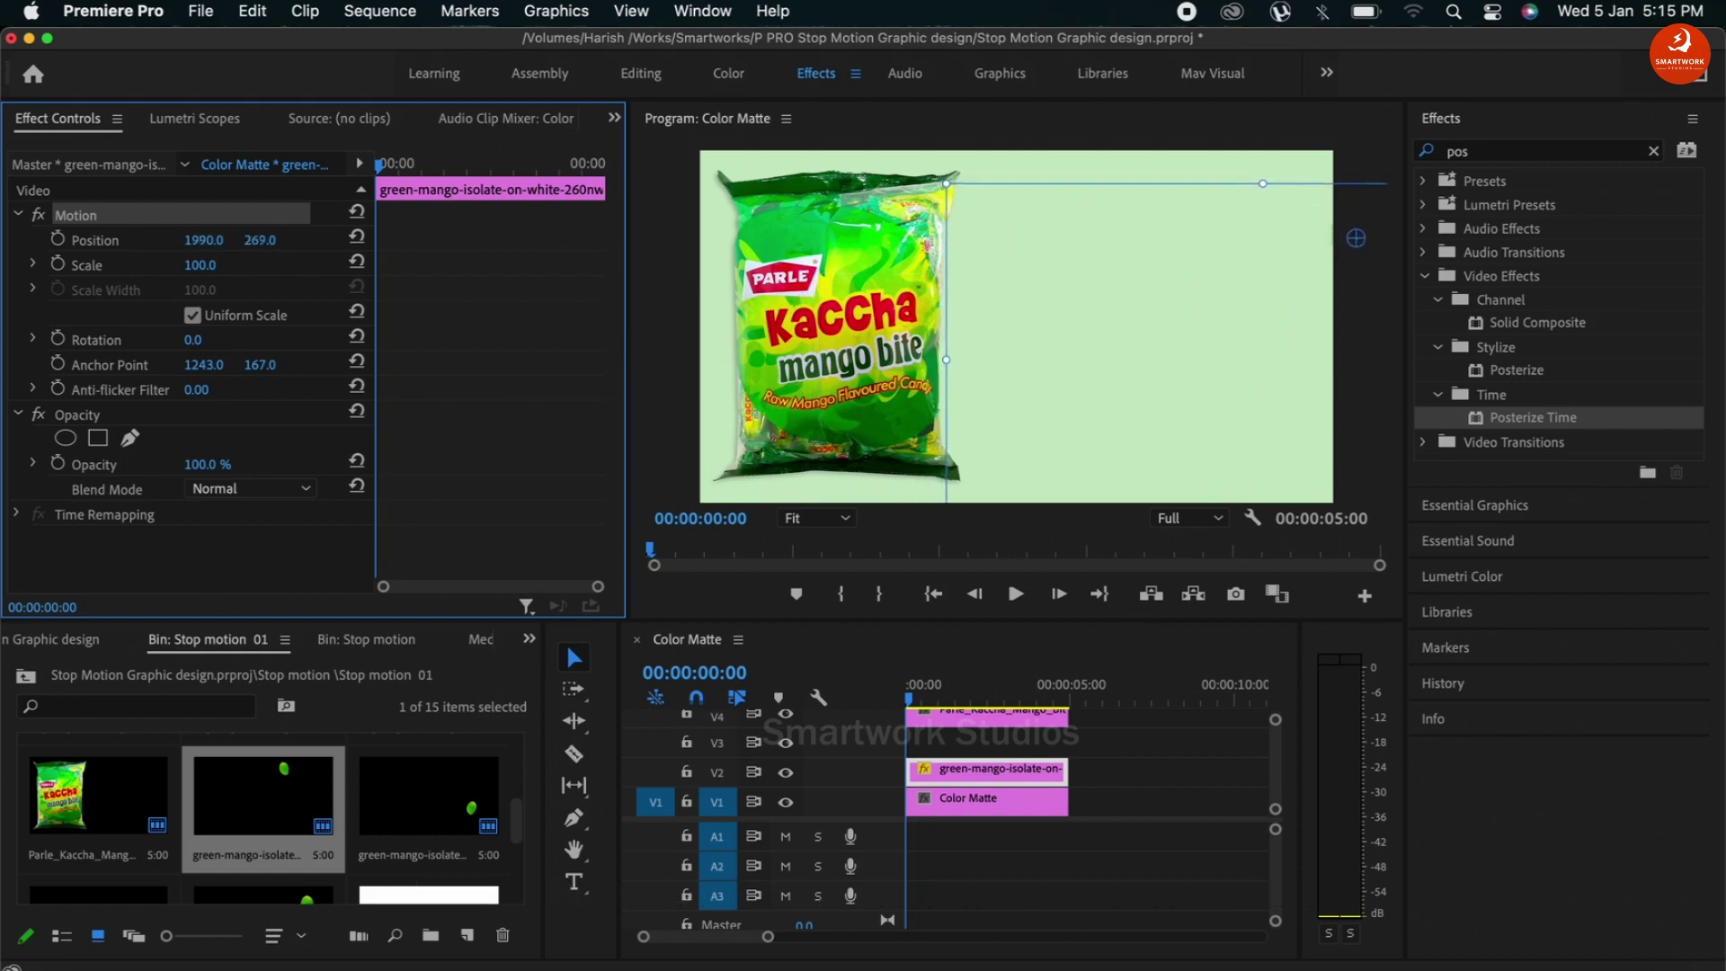
left_click(58, 239)
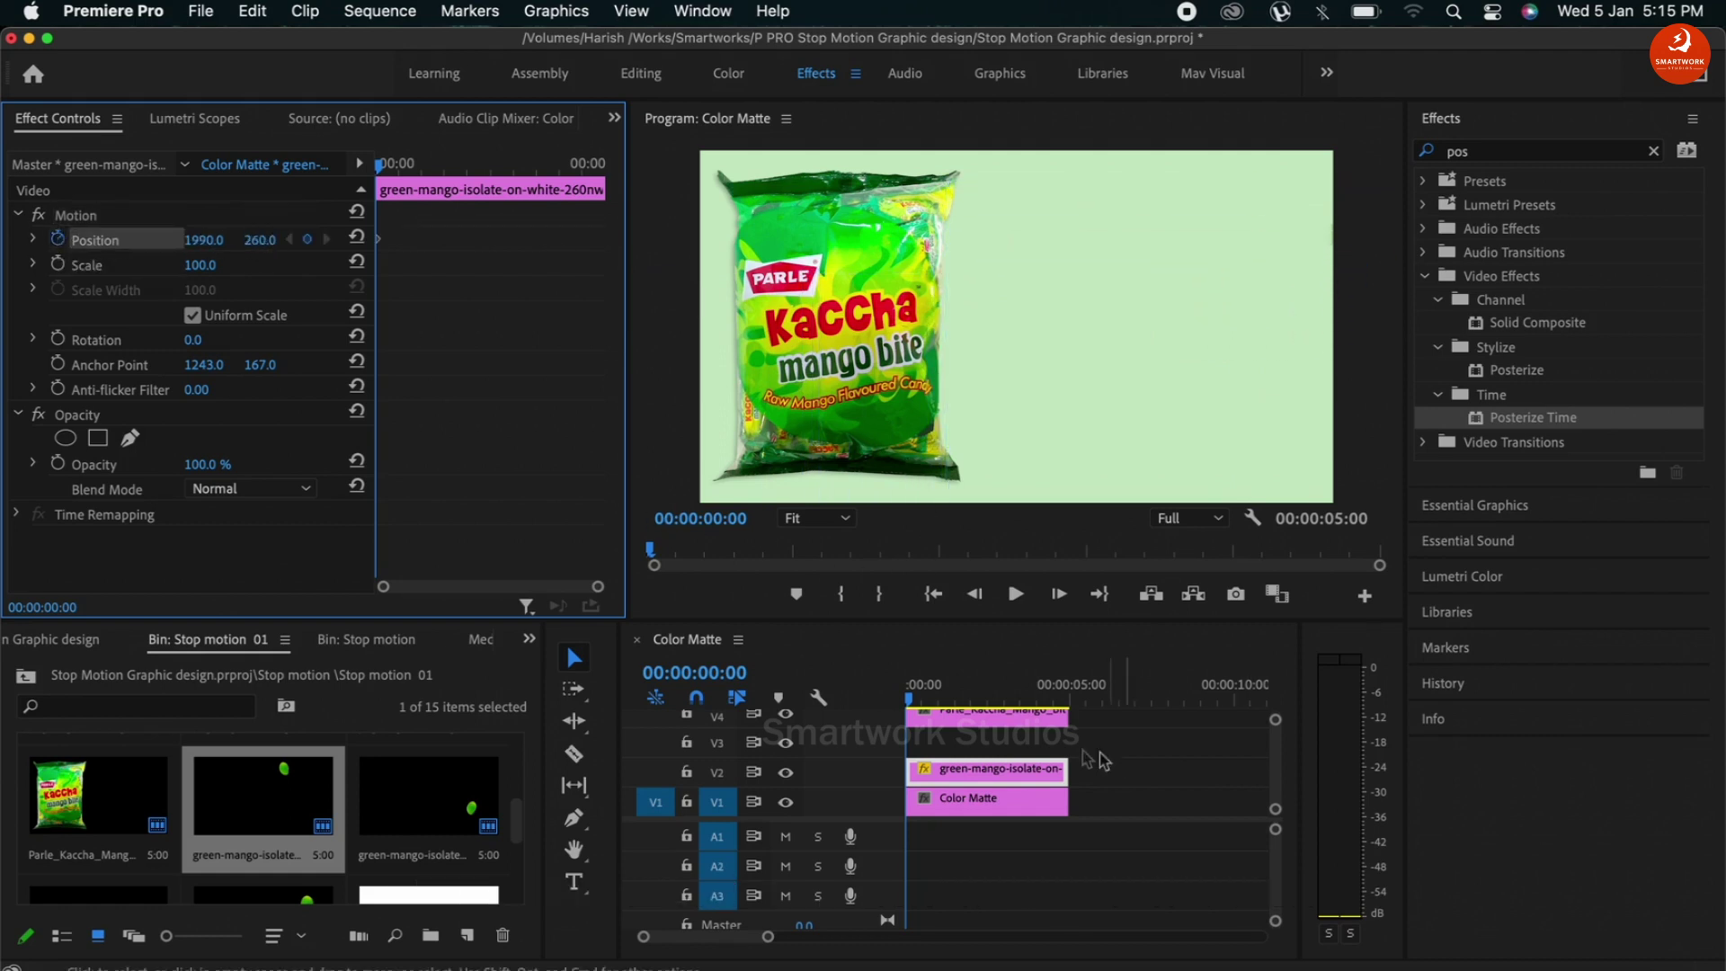
- At about two seconds, bring the mango into frame, then preview the motion
left_click_drag(924, 690, 980, 696)
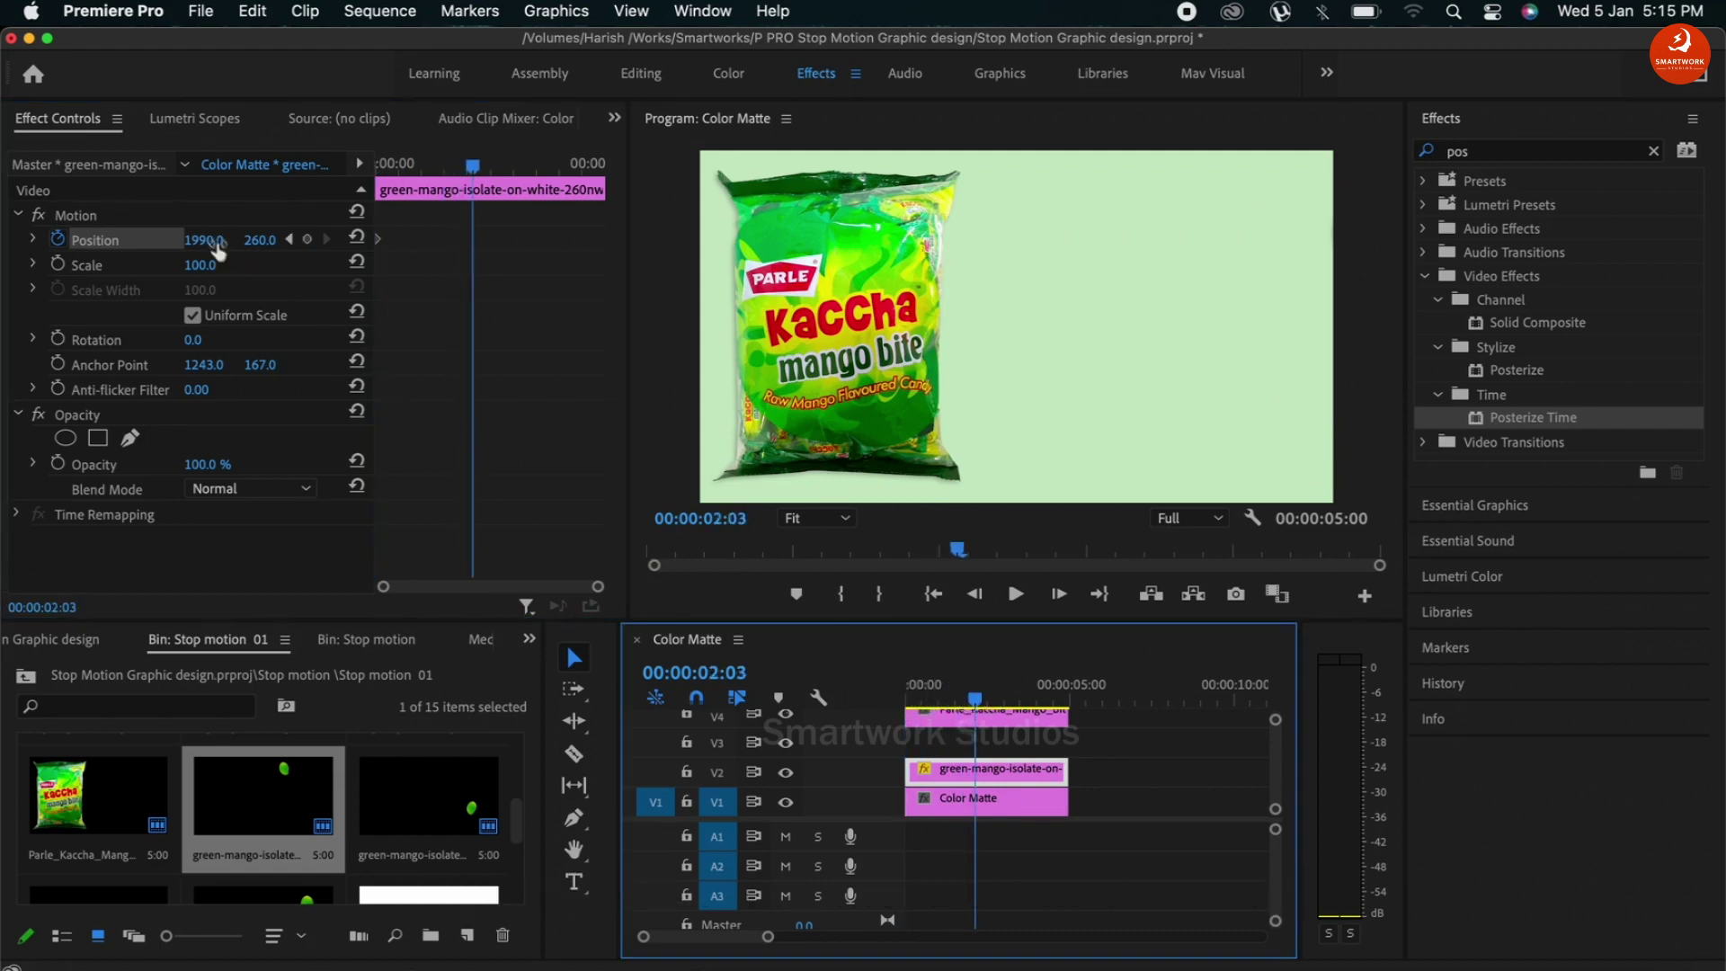
left_click_drag(216, 240, 202, 241)
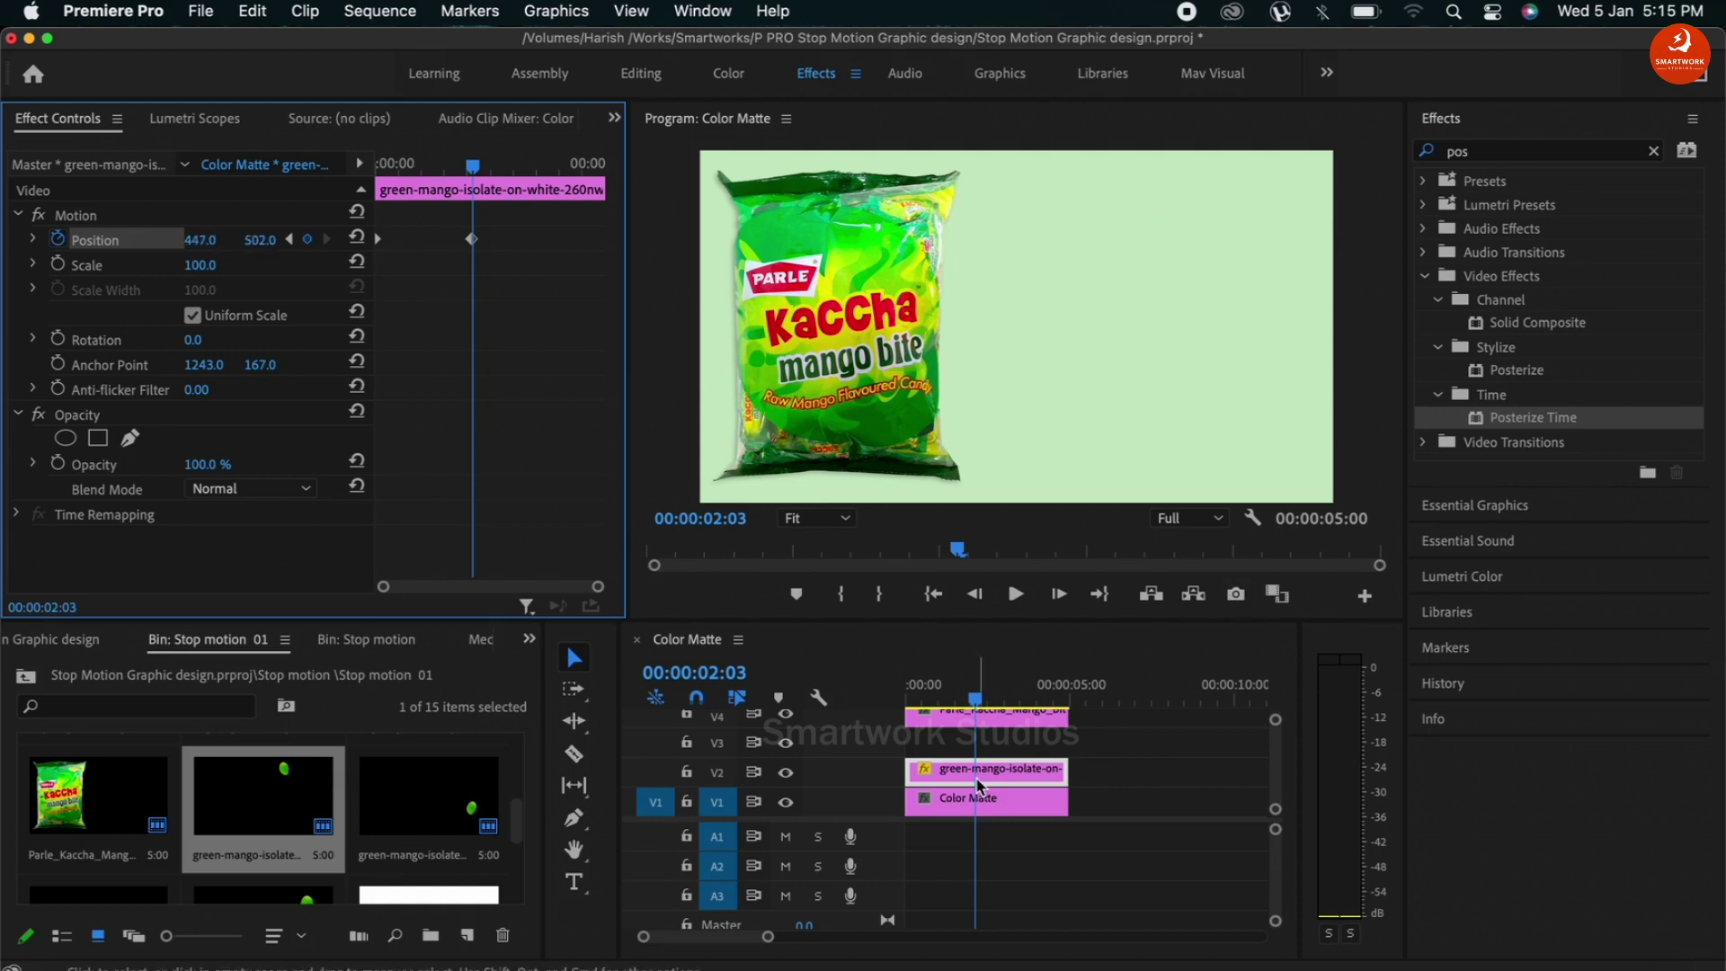
left_click(925, 688)
key("space")
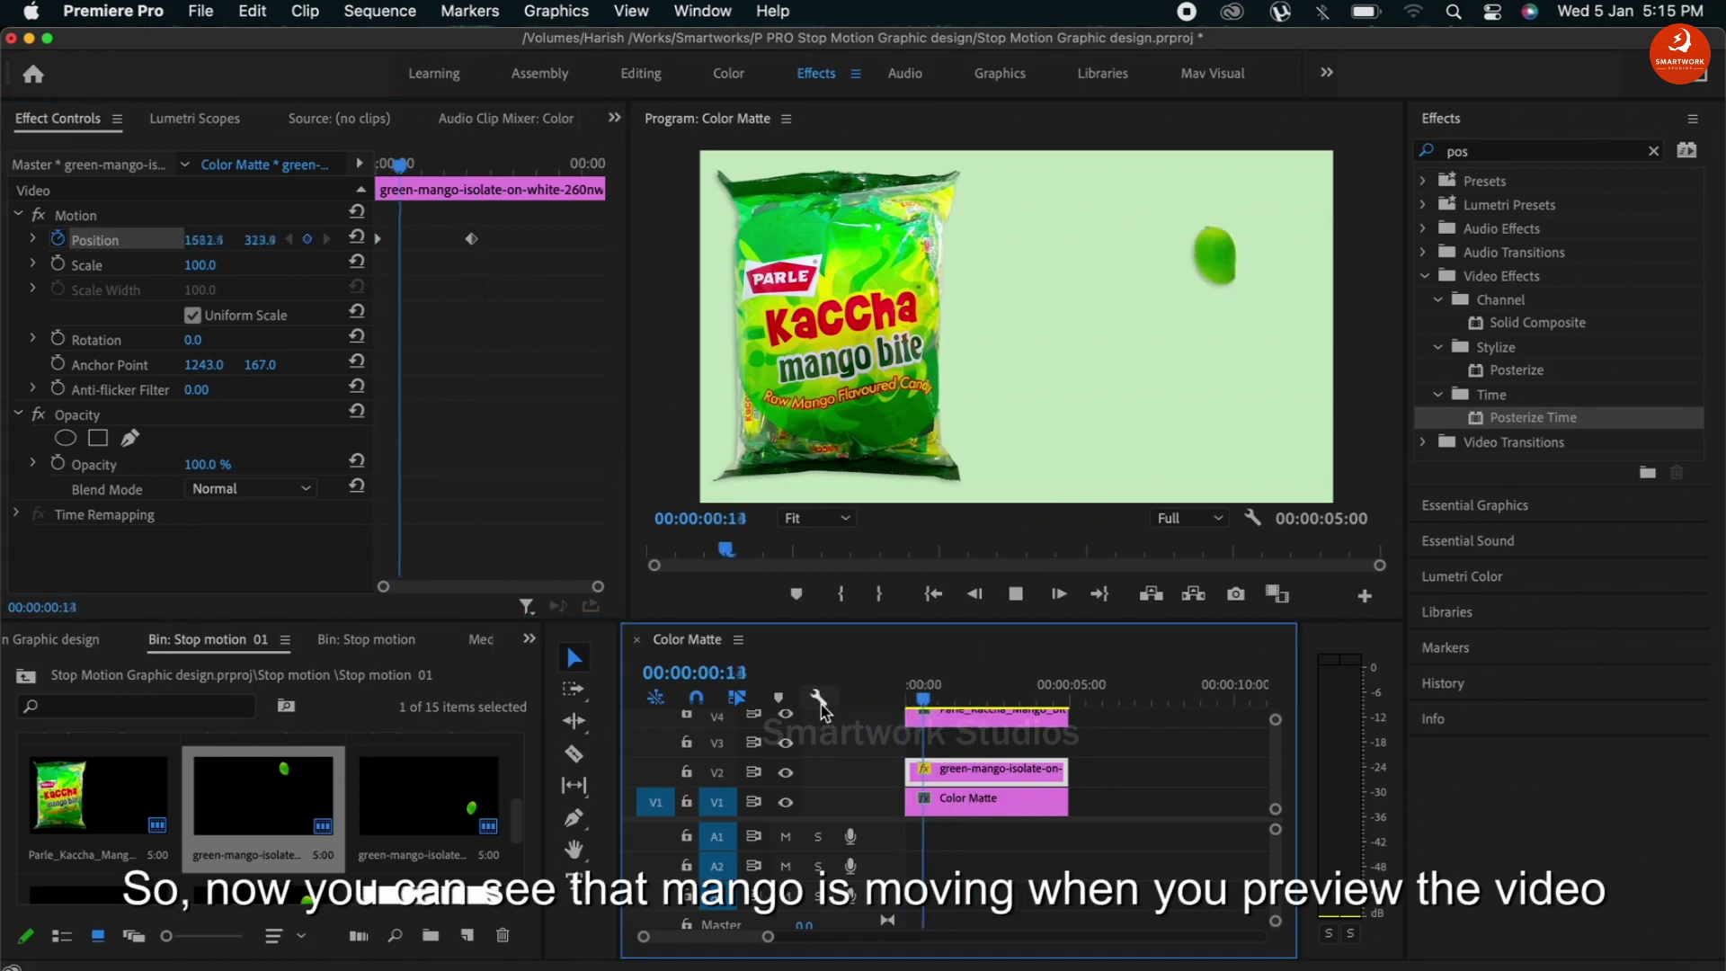
left_click(922, 688)
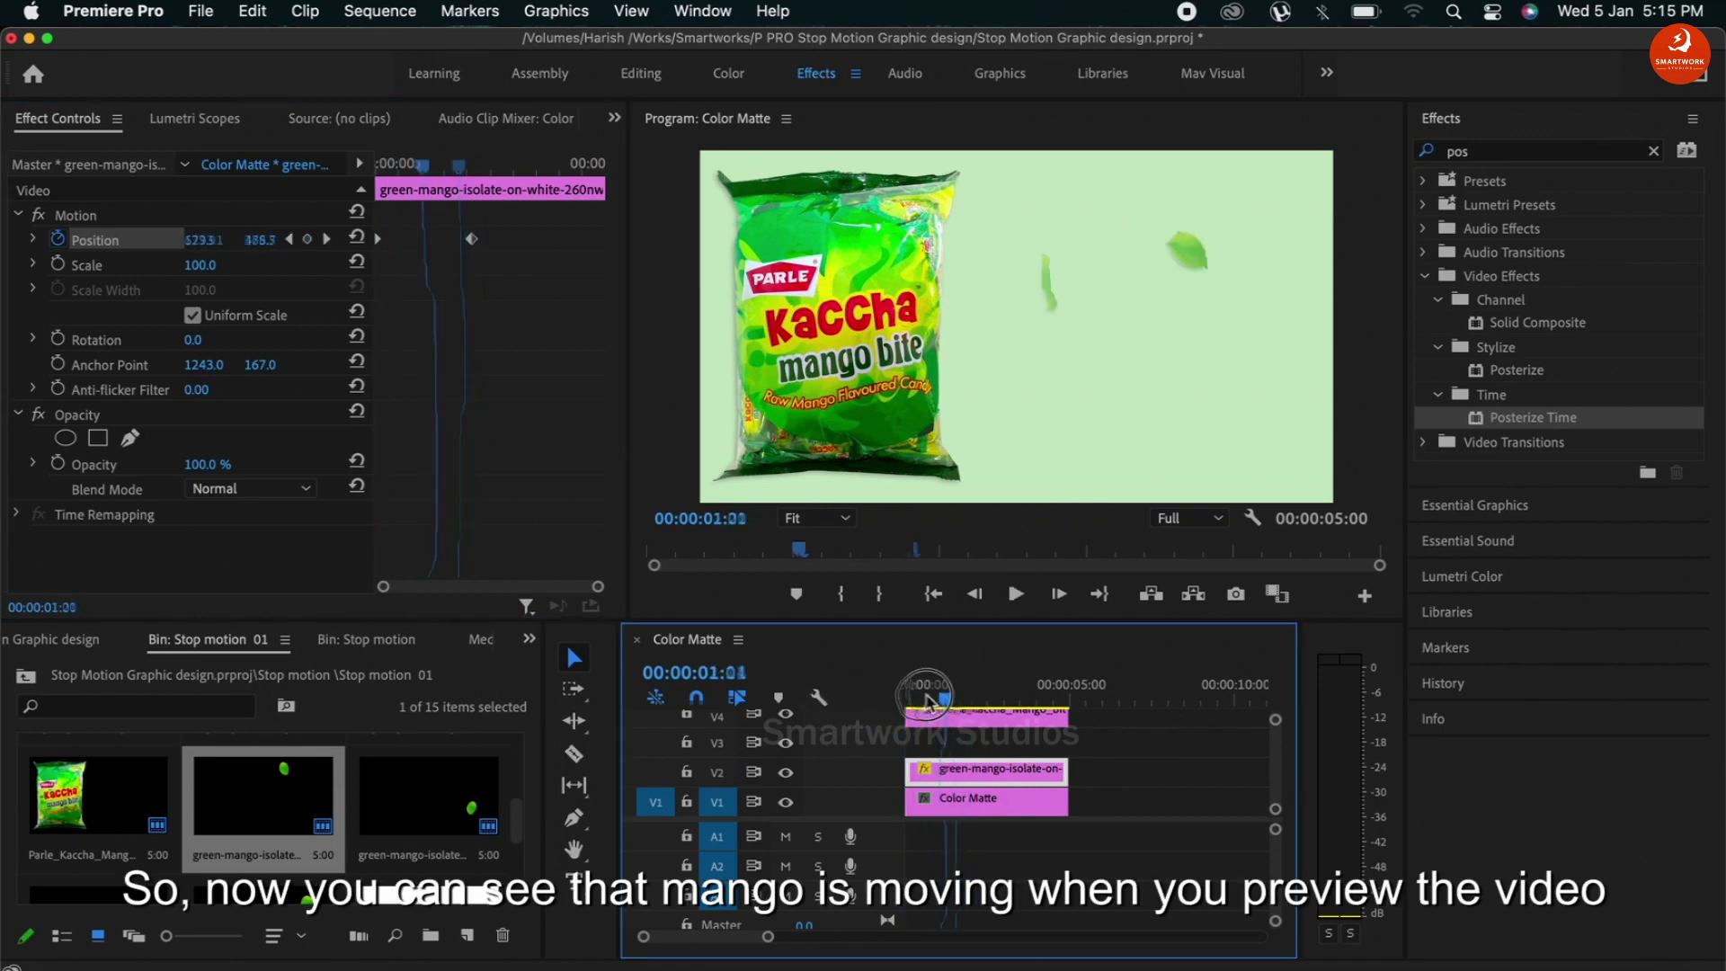
- Keyframe the mango's Rotation from 0 to 1x5° at 00:00:02:01 and preview from the start
left_click(58, 337)
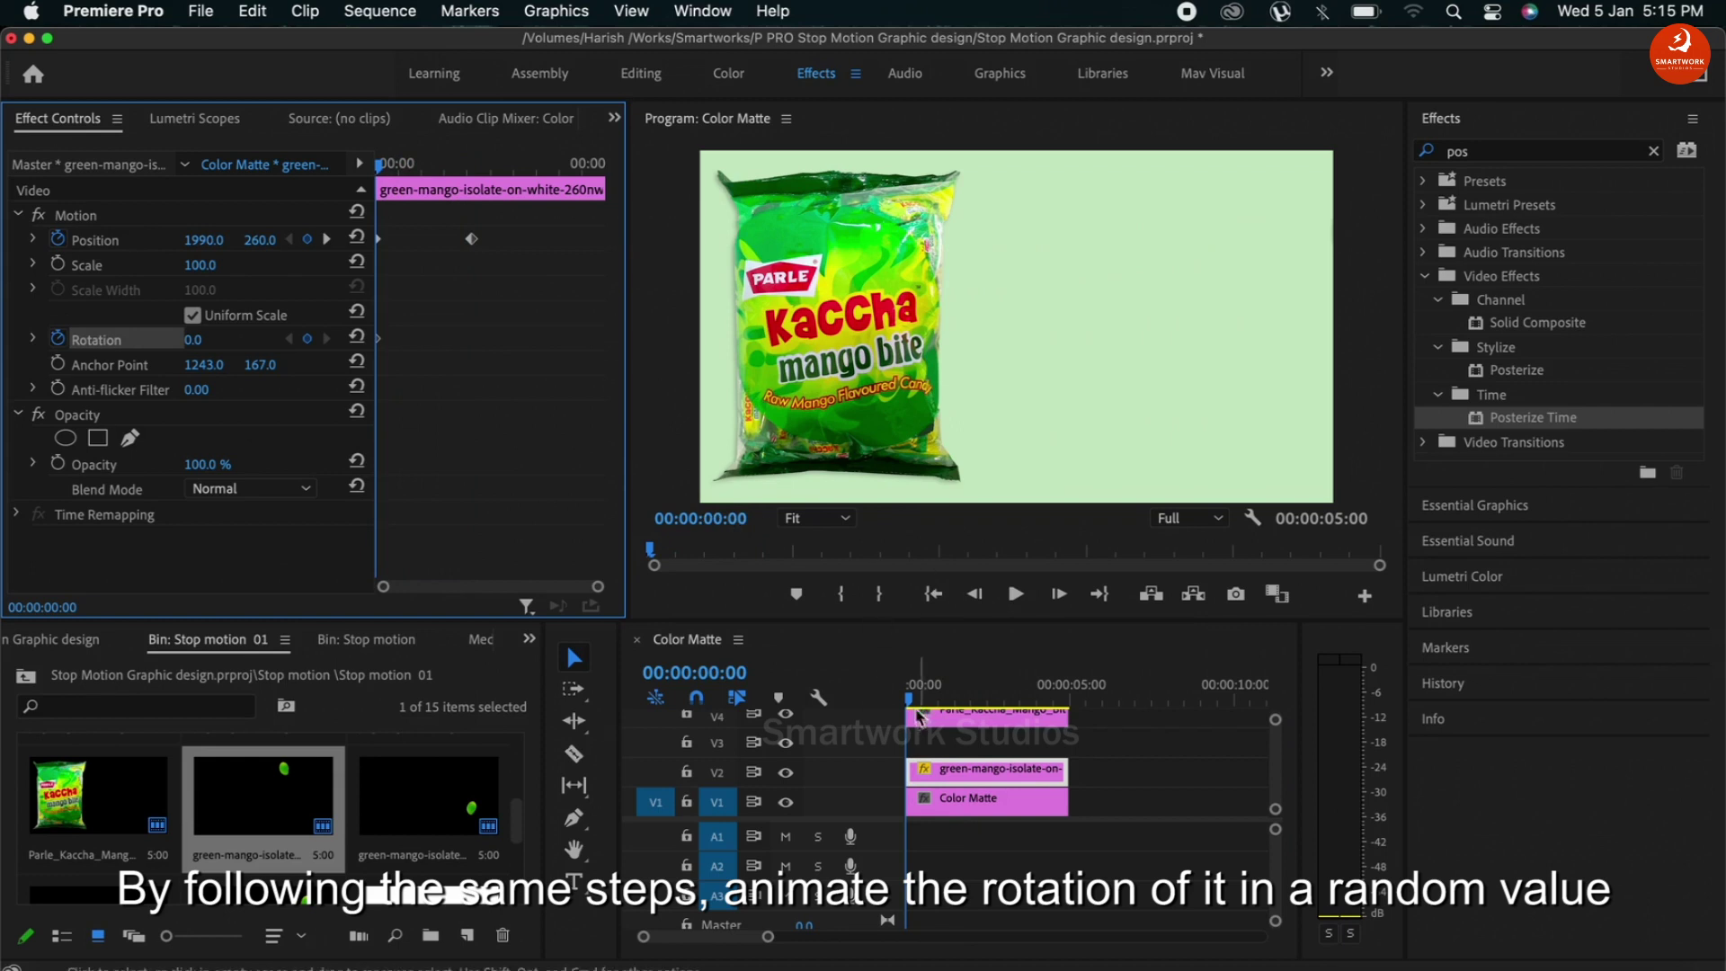
left_click_drag(922, 685, 972, 685)
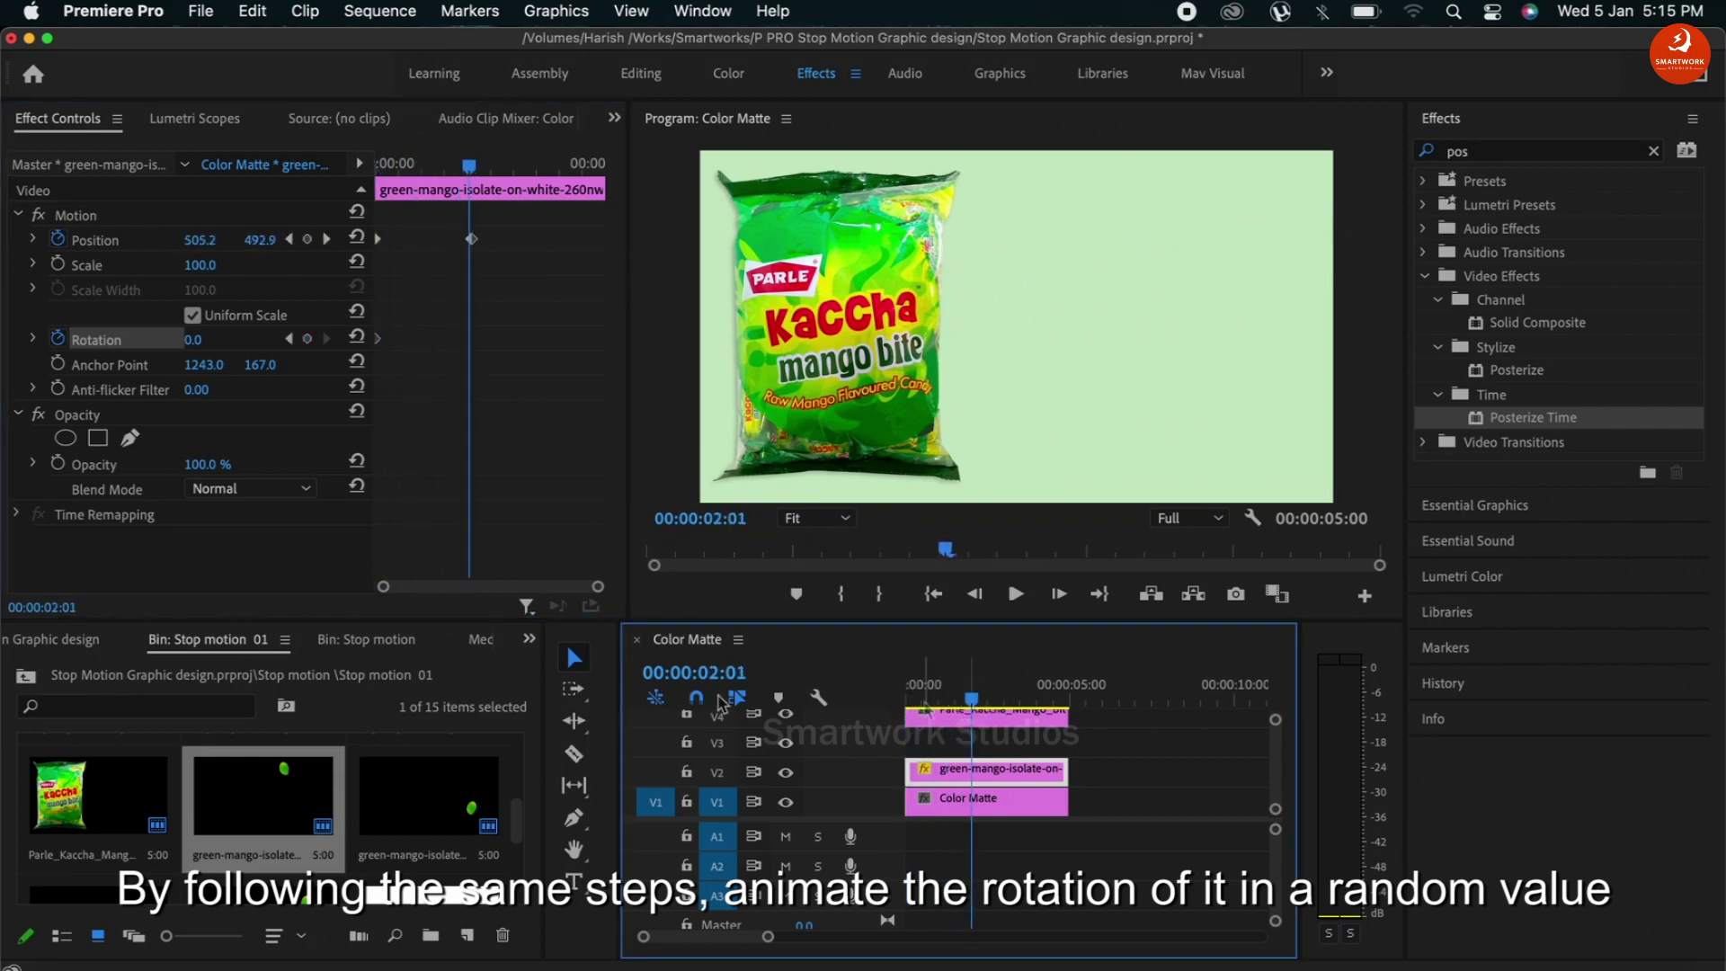
left_click(194, 338)
type("1x5")
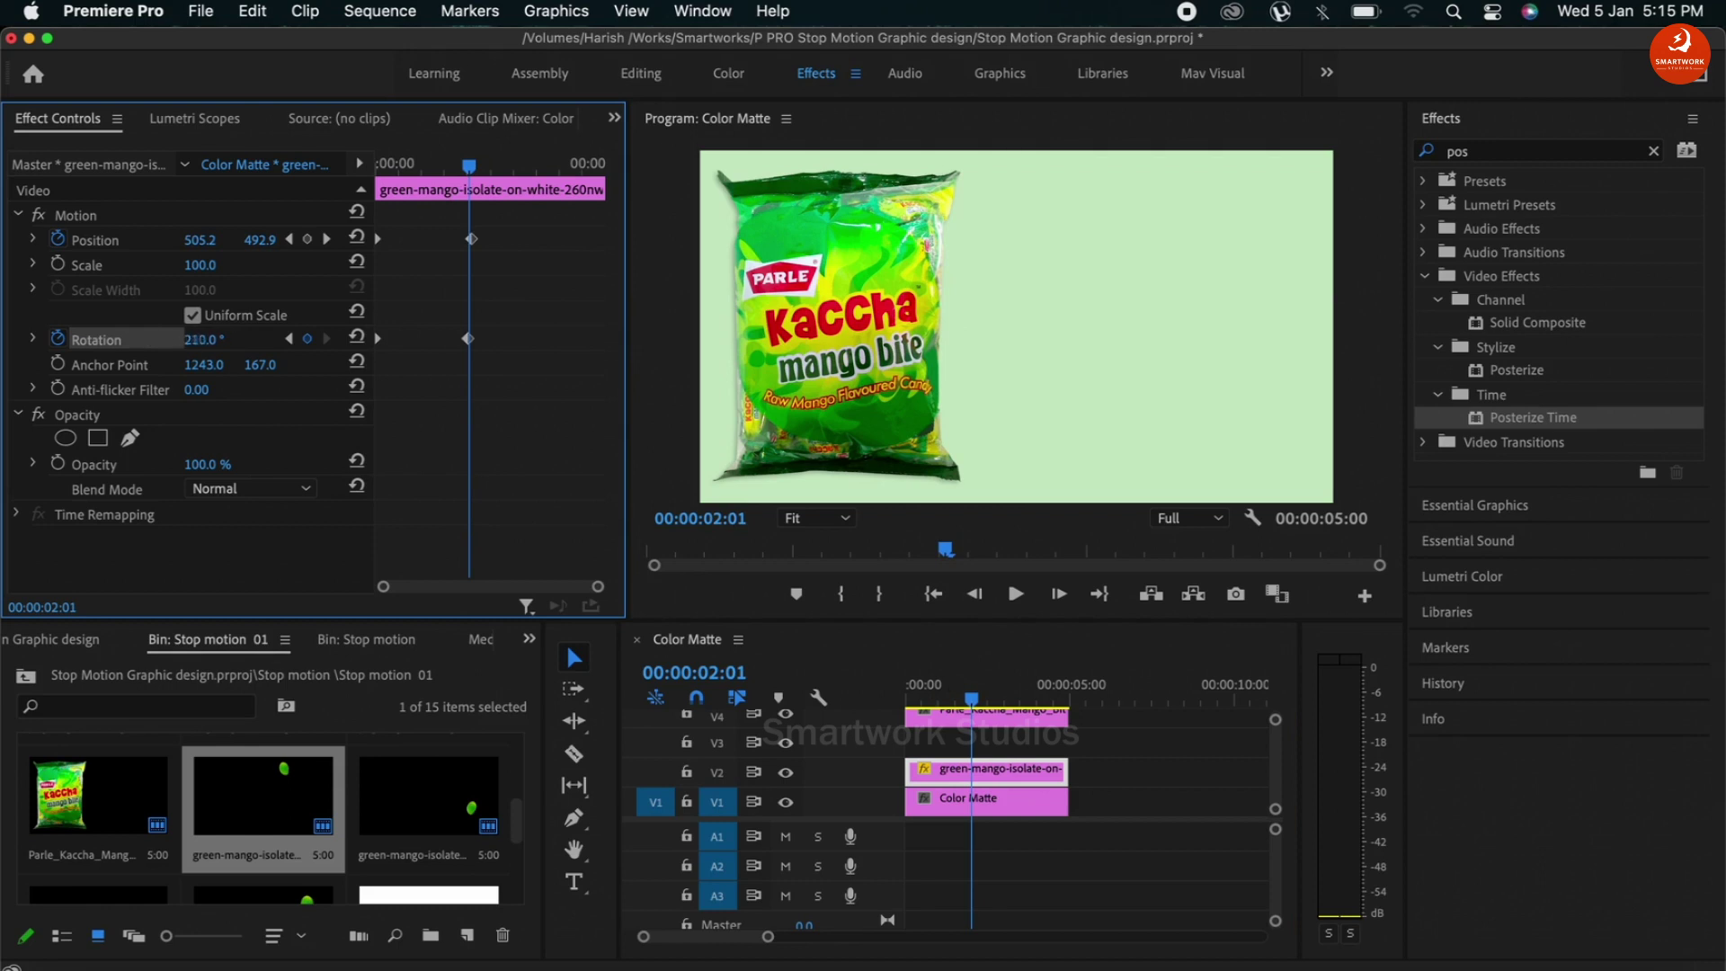
left_click(968, 698)
key("Home")
key("space")
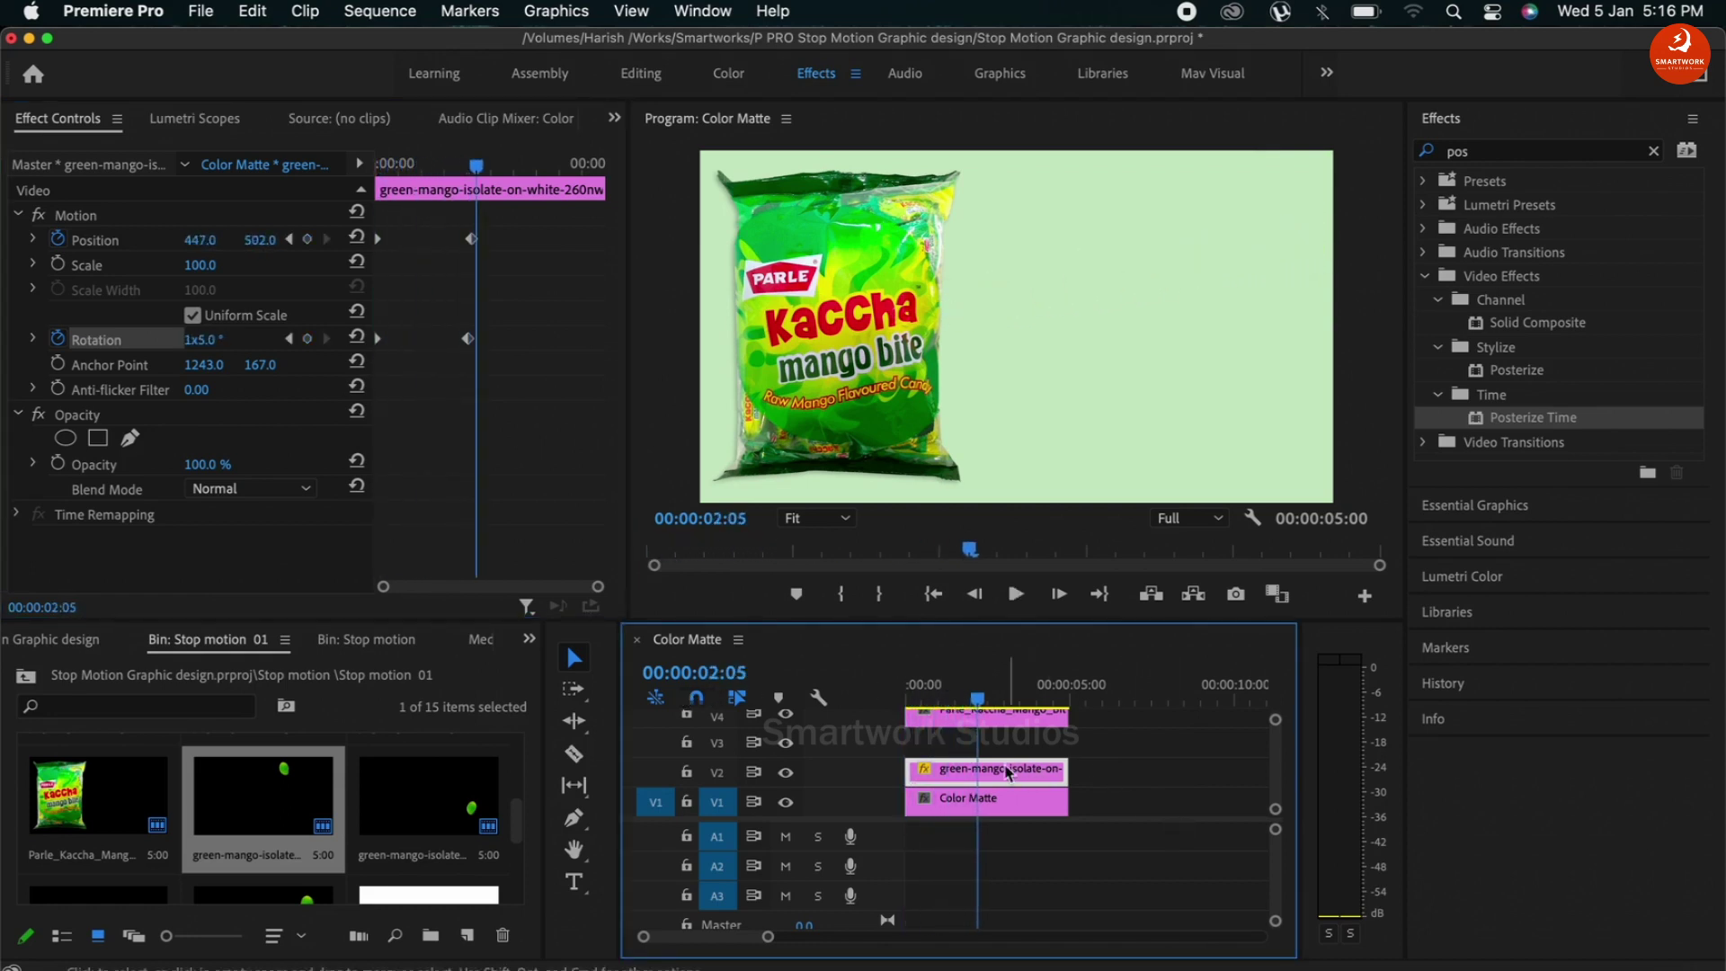
left_click(408, 806)
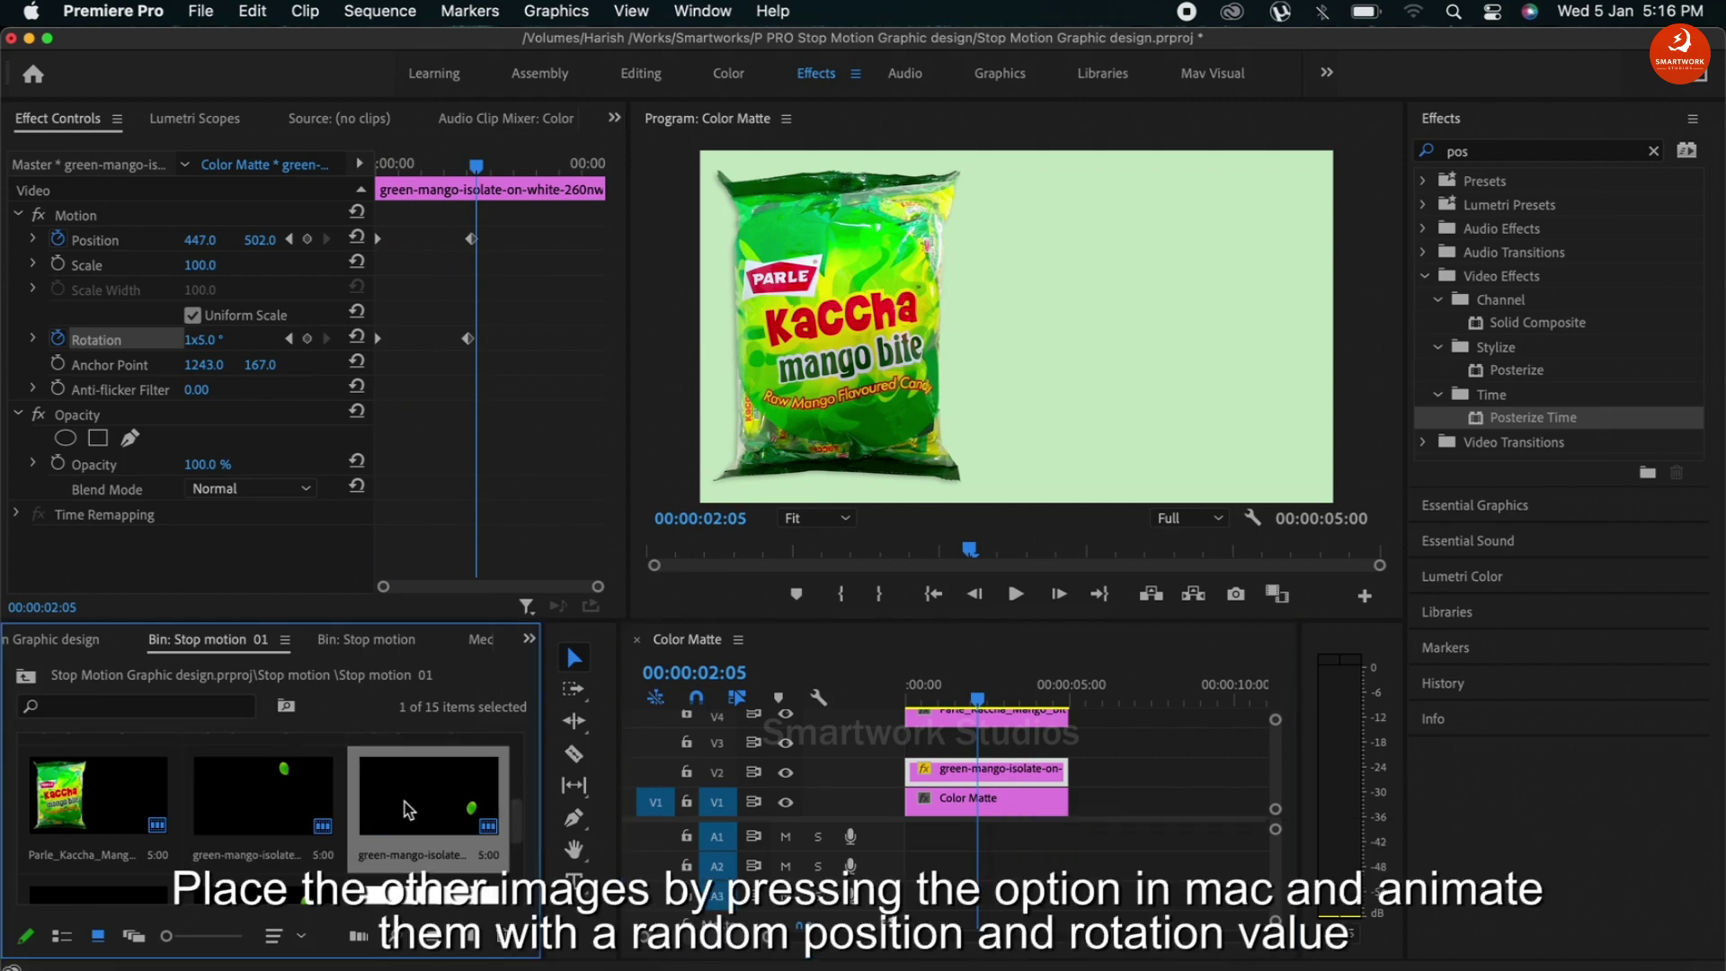
- Copy the green mango to the track above and enable its Position and Rotation keyframes
left_click(961, 685)
left_click(961, 779)
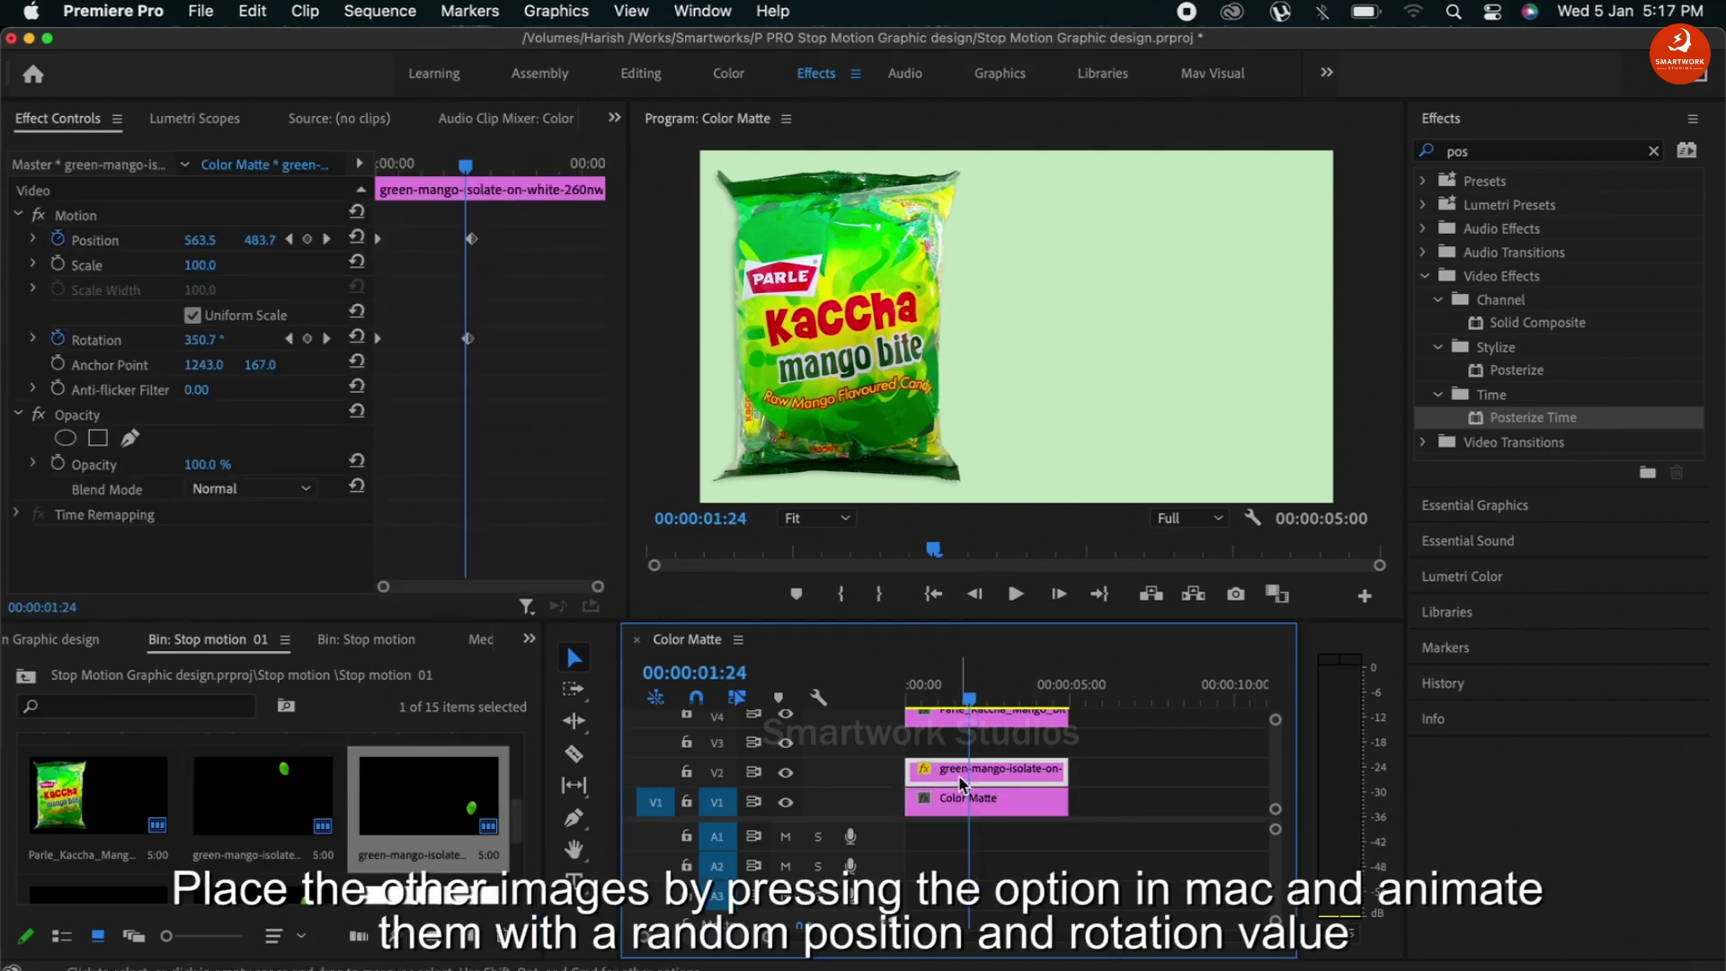
left_click_drag(961, 783, 959, 753)
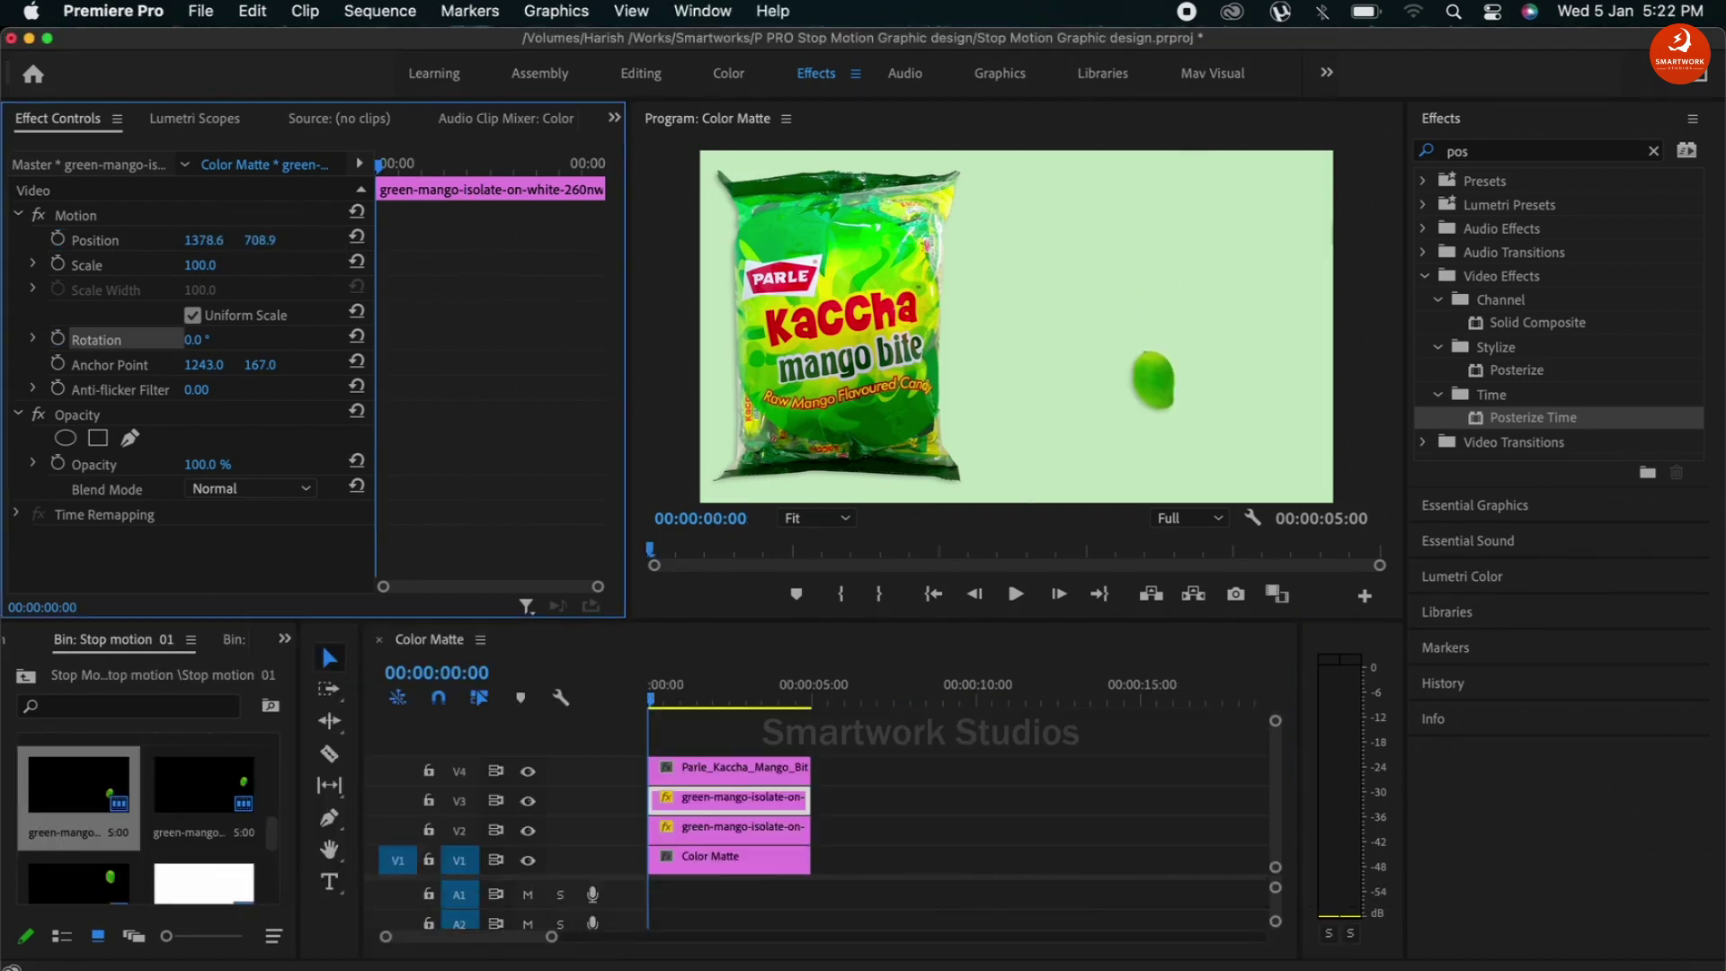
left_click(58, 239)
left_click(57, 339)
- Move the second mango into frame by about 1.5 seconds and set its final spin at two seconds
left_click_drag(653, 702, 711, 705)
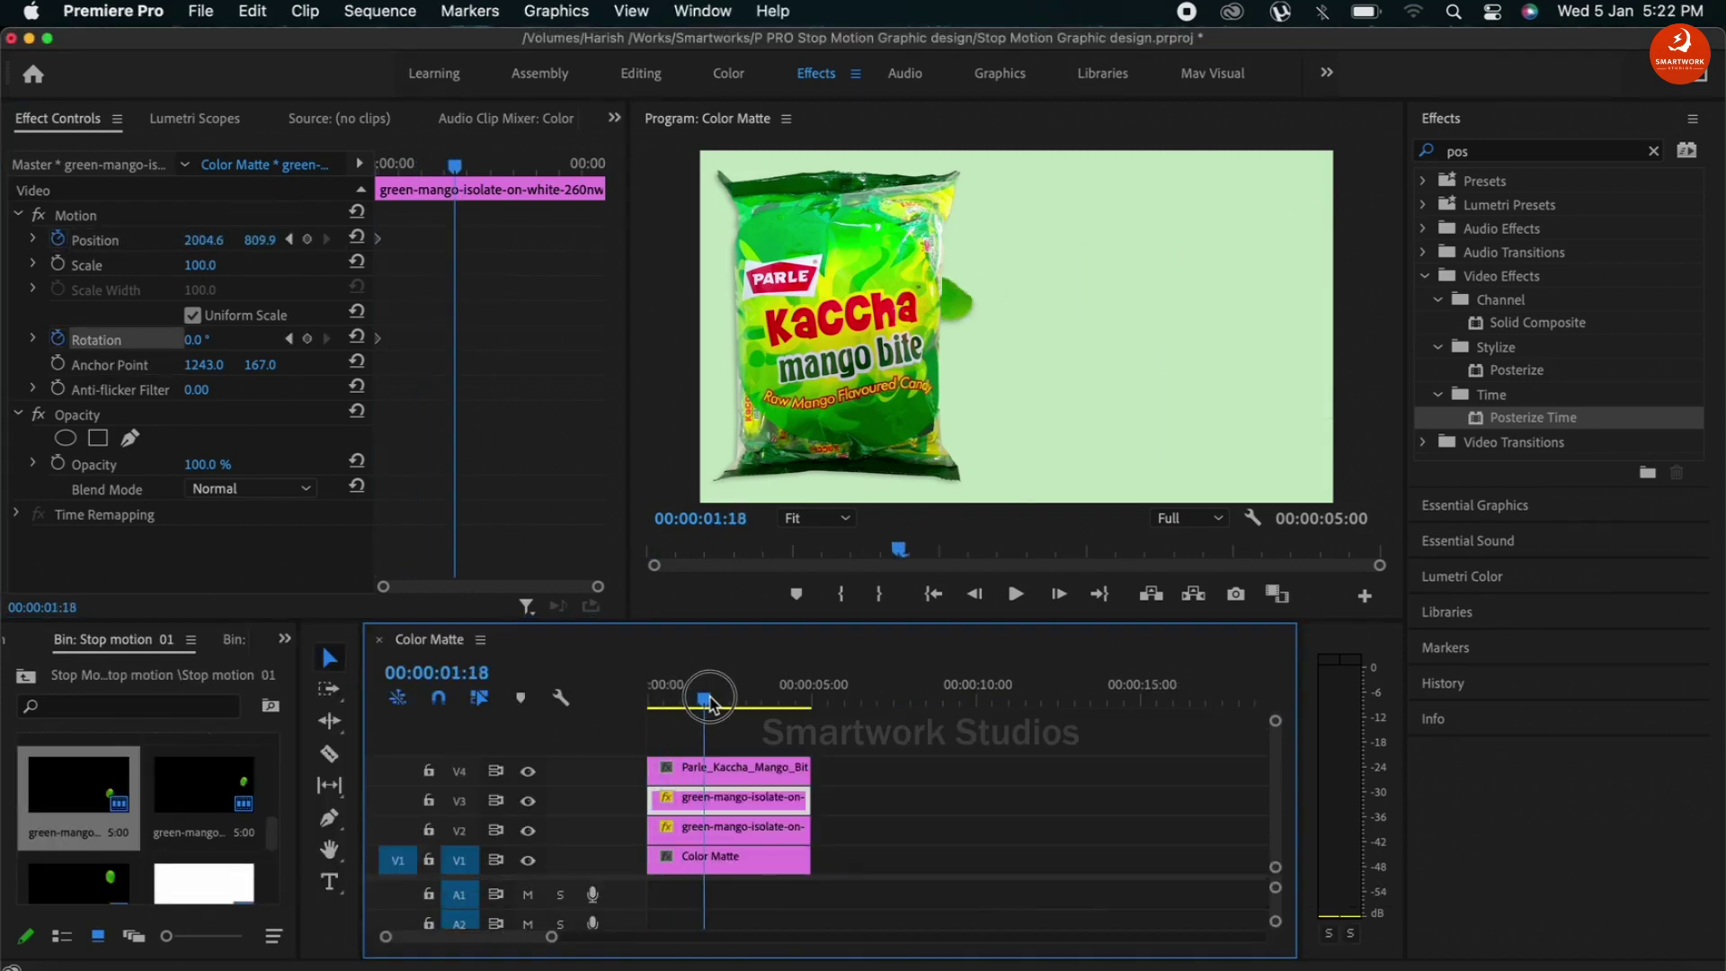
left_click_drag(203, 241, 257, 241)
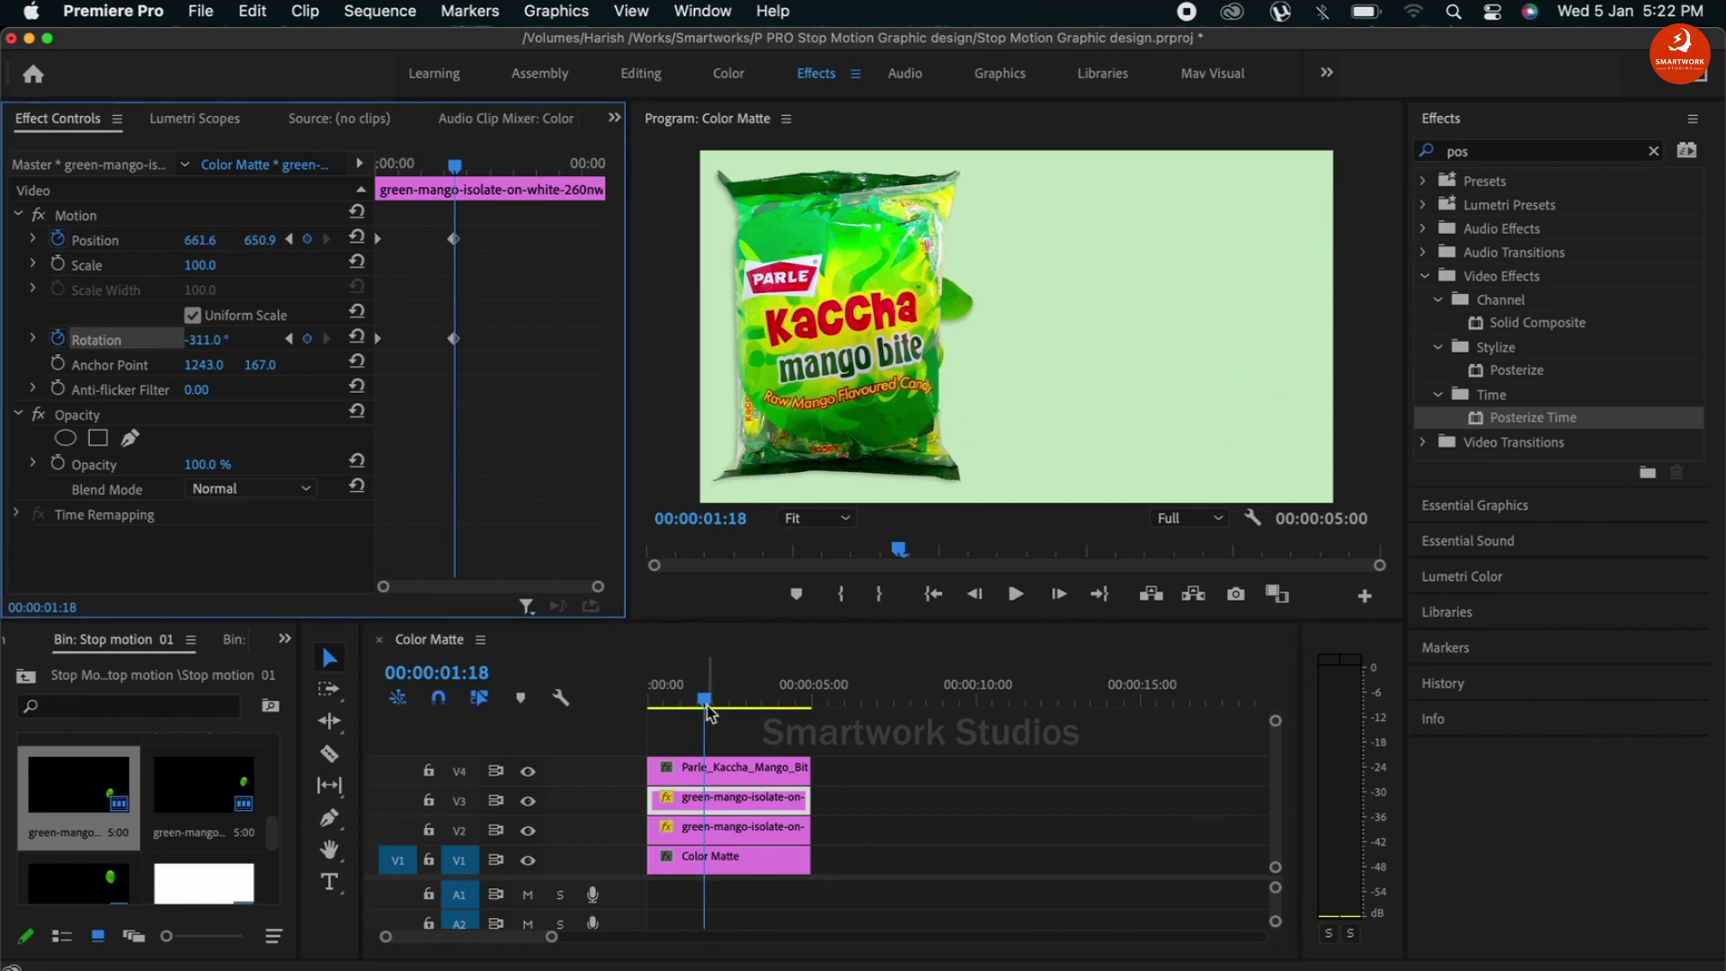
left_click_drag(706, 704, 714, 705)
left_click_drag(464, 165, 455, 165)
left_click_drag(706, 702, 715, 701)
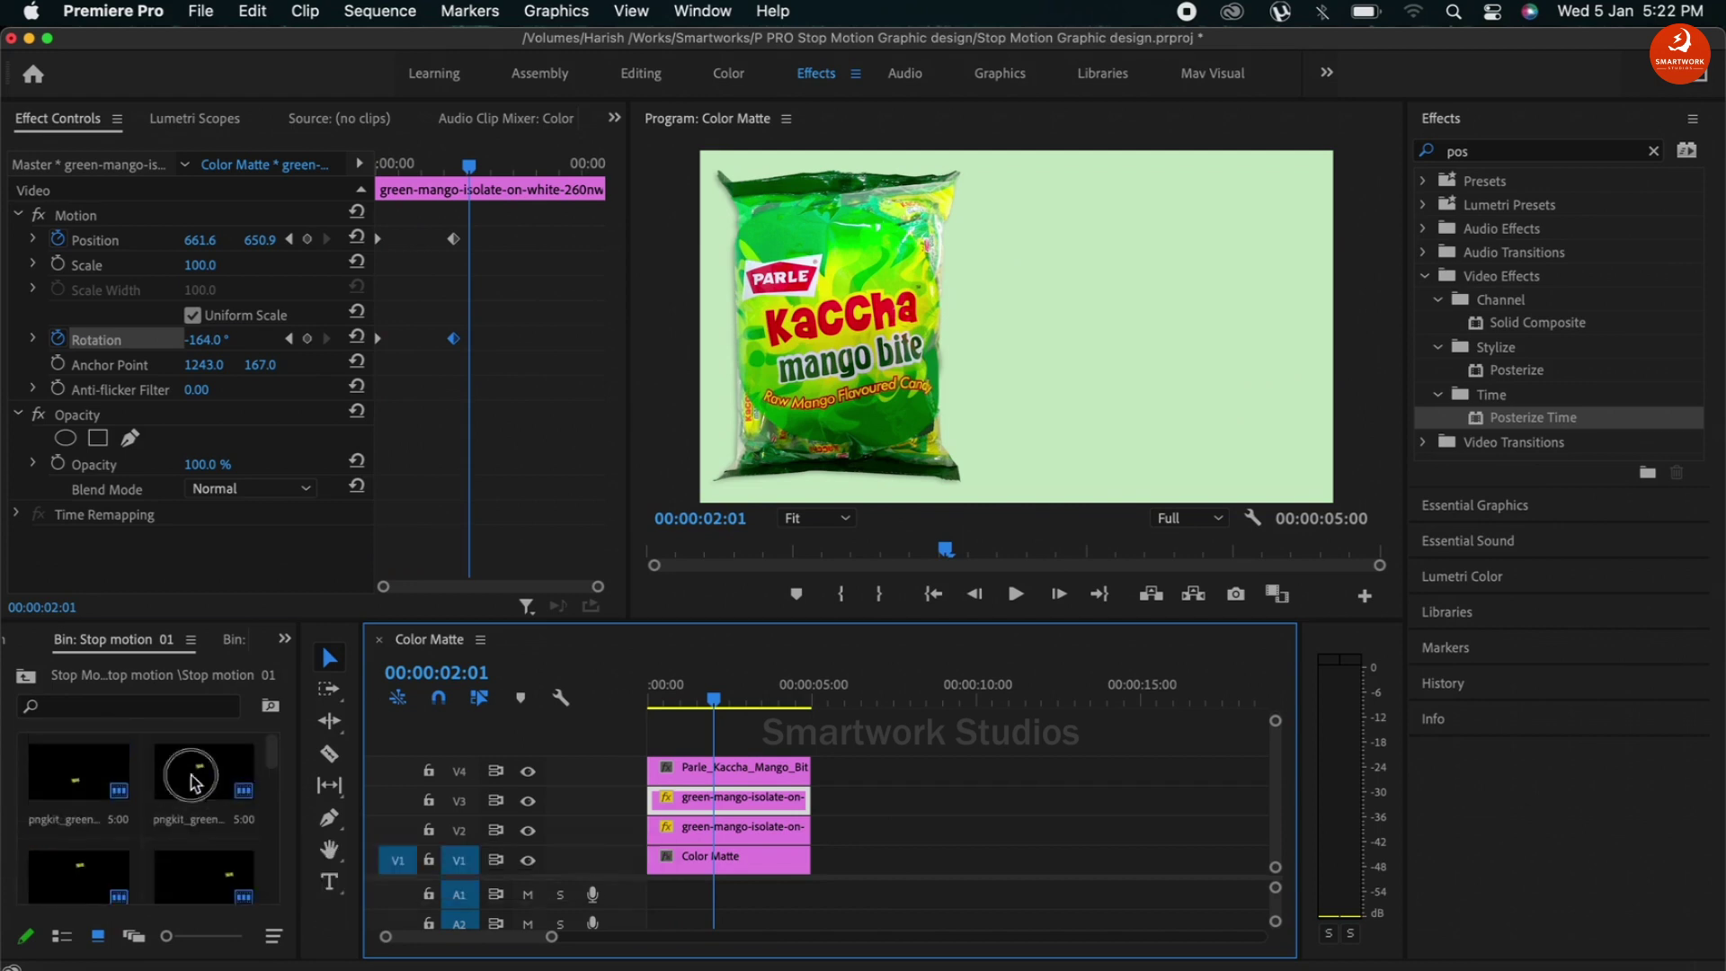
- Add the first candy, keyframing it sliding in from the right beside the pack, with rotation
left_click_drag(729, 766, 729, 734)
left_click_drag(197, 776, 729, 767)
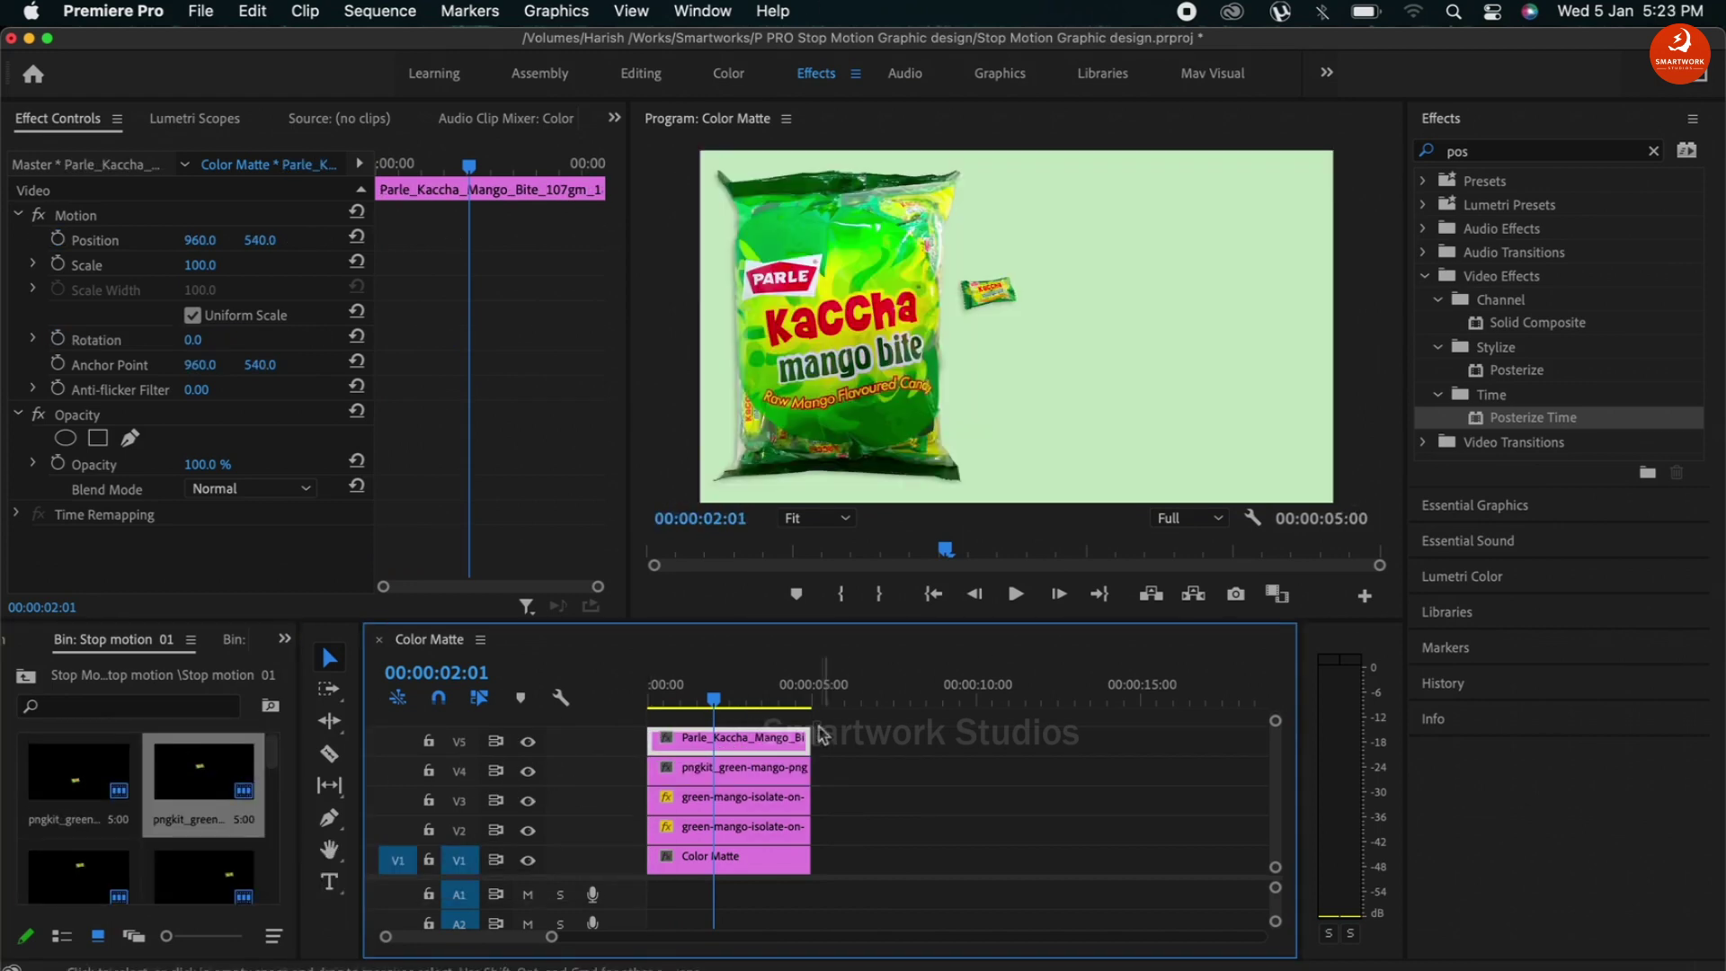
left_click_drag(1016, 327, 1044, 365)
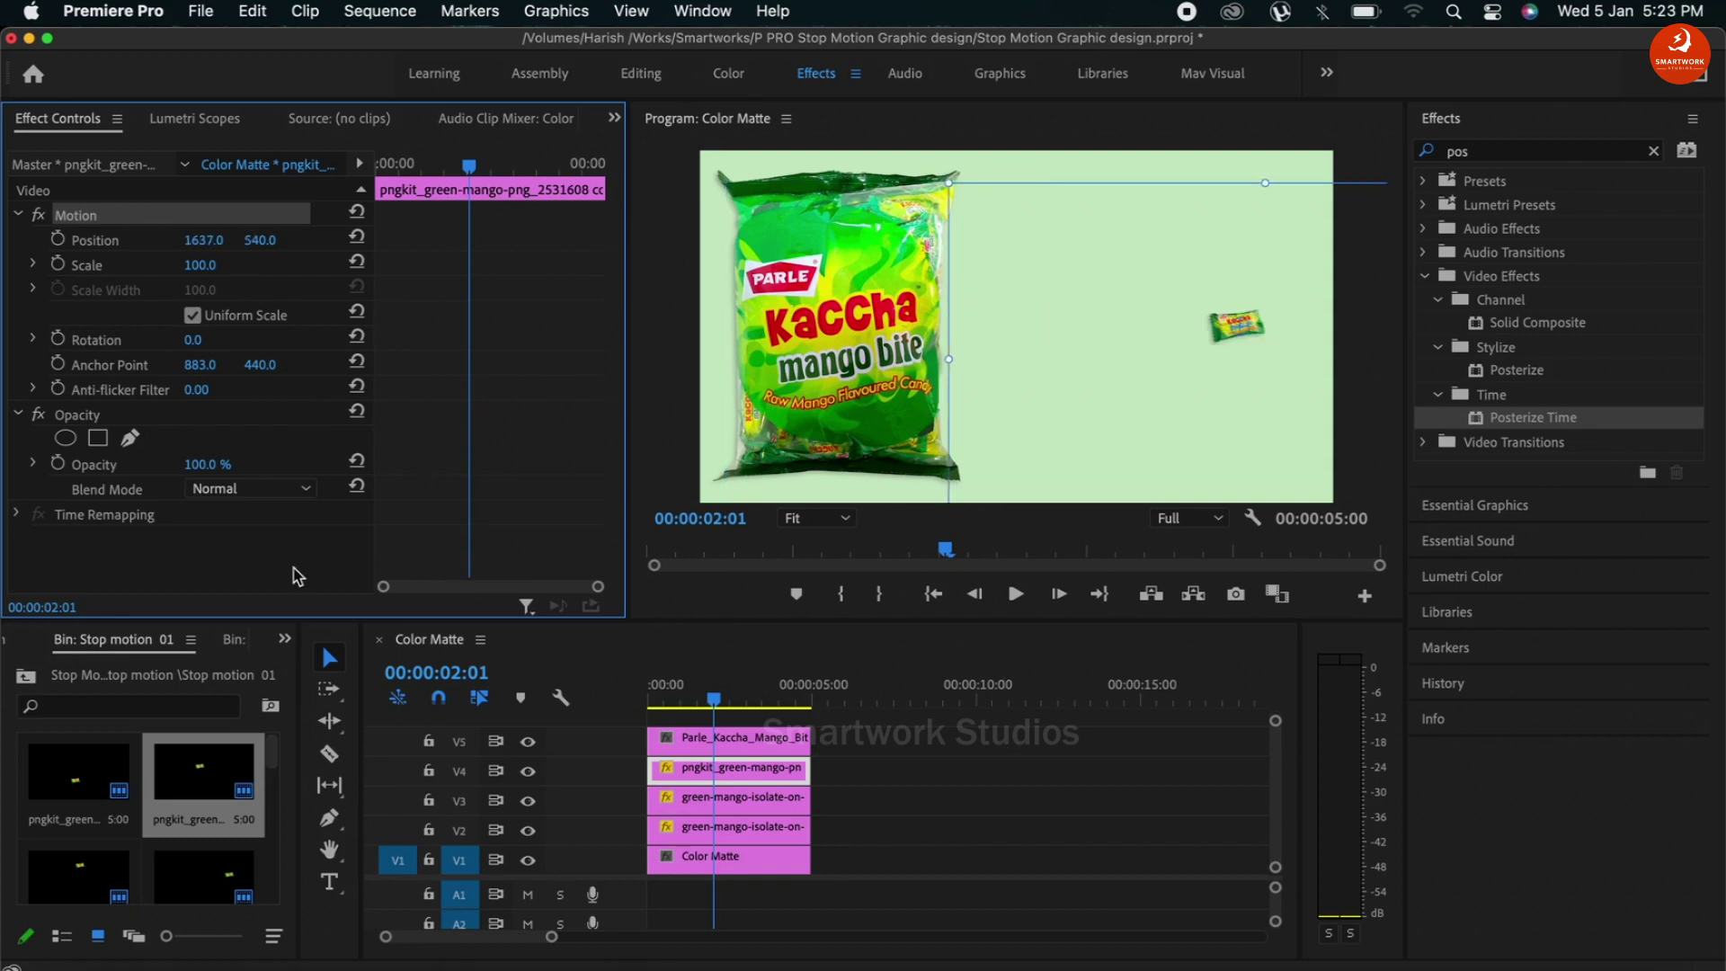
key("Home")
left_click_drag(1014, 324, 1367, 327)
left_click(58, 239)
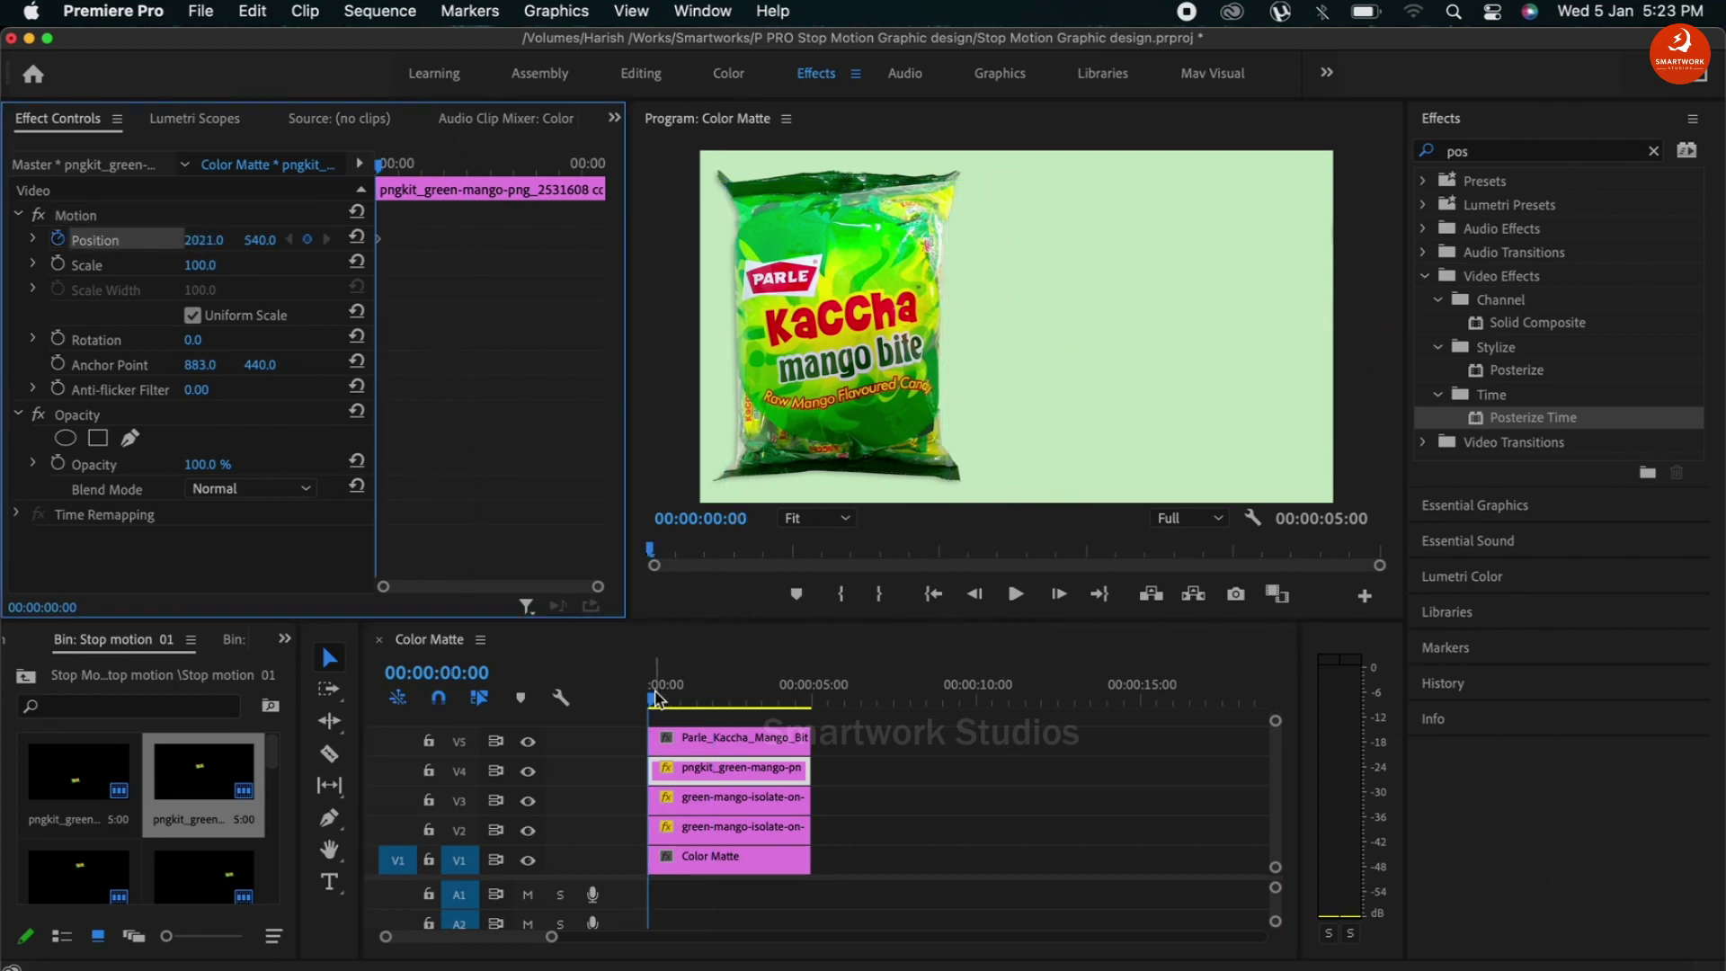
left_click_drag(654, 695, 700, 694)
left_click_drag(255, 243, 211, 242)
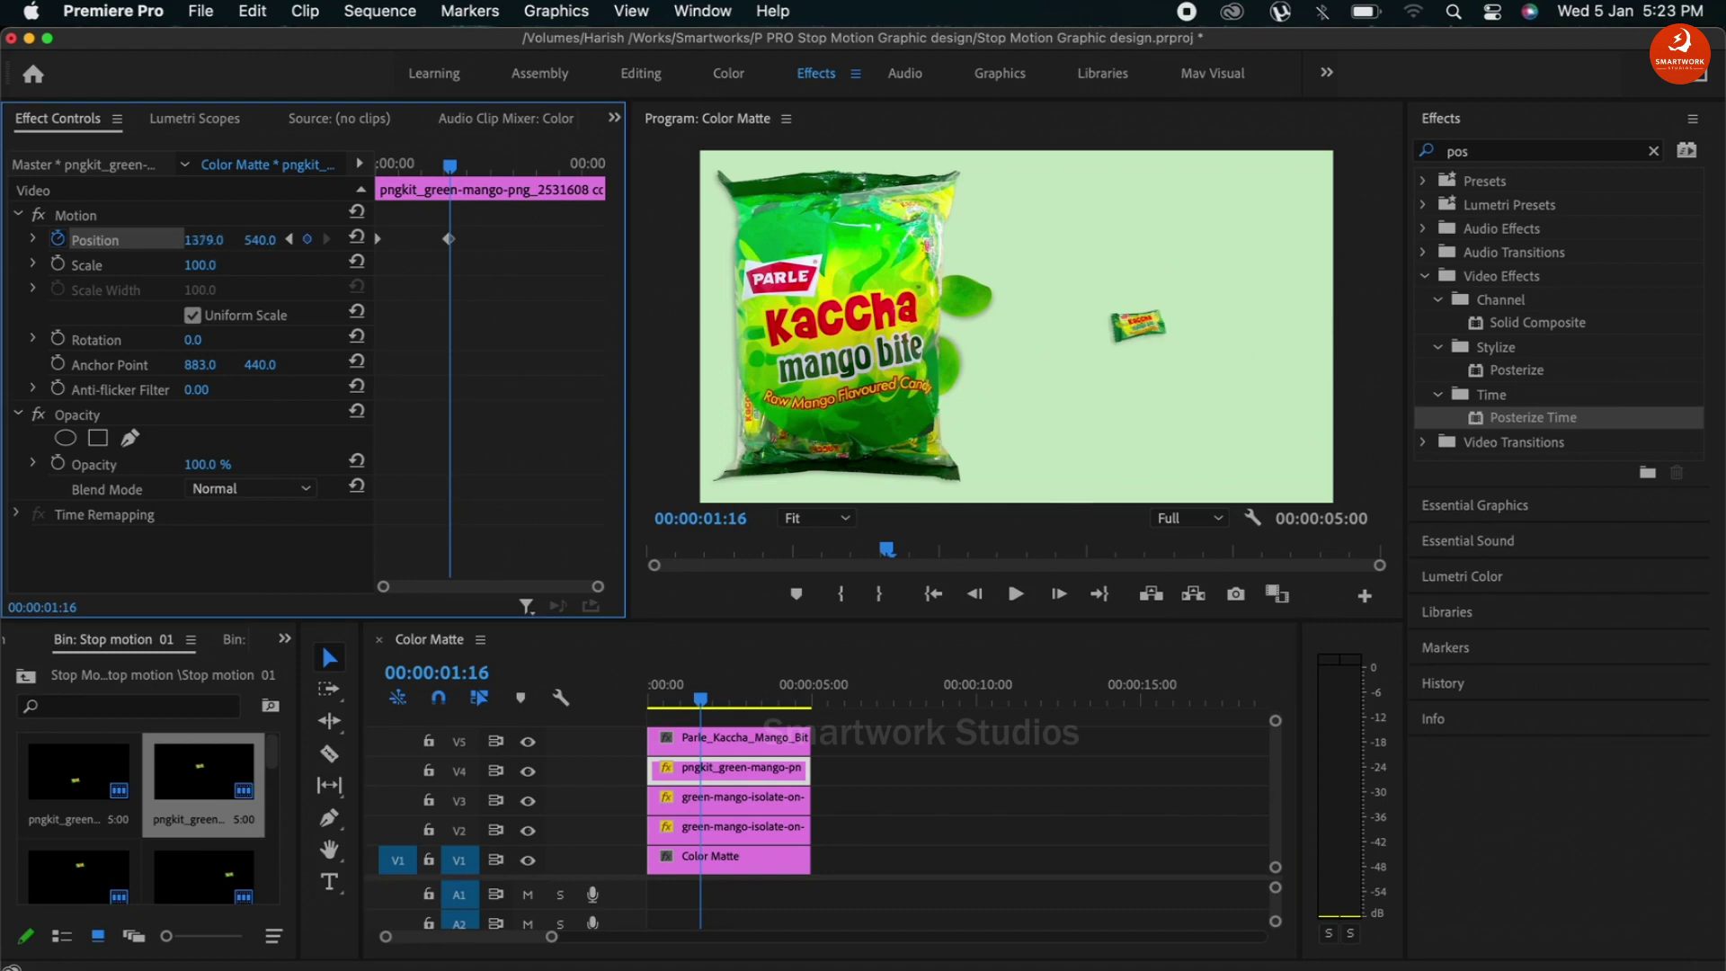
left_click(58, 339)
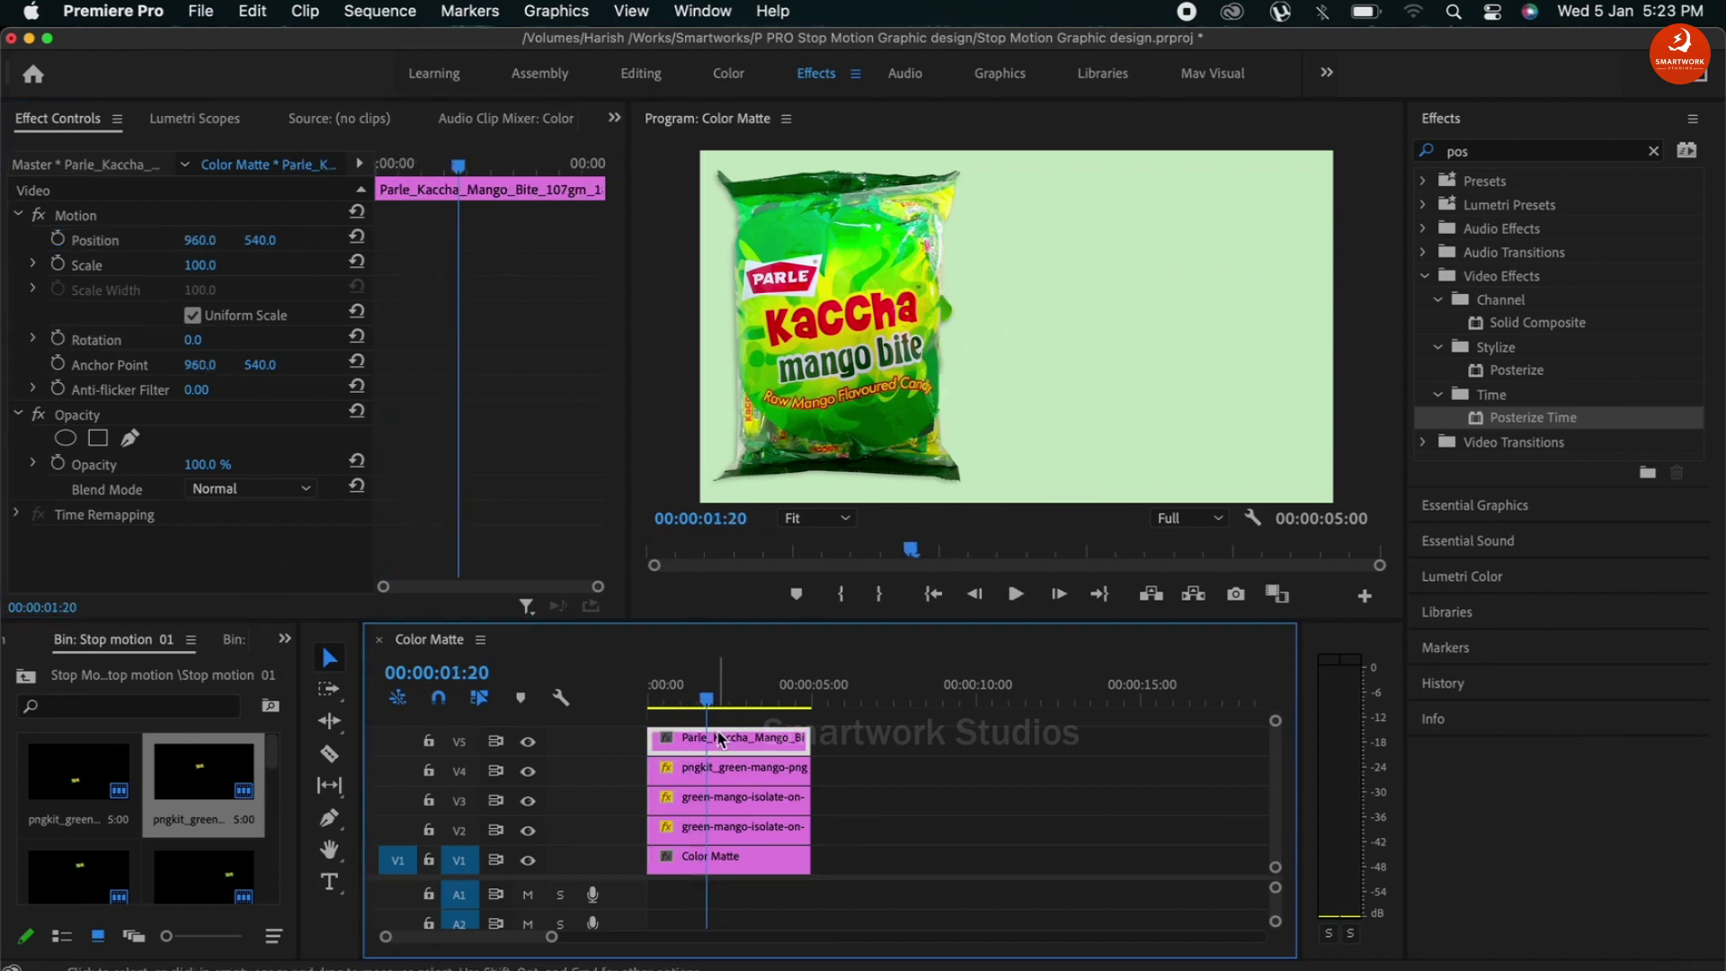
- Copy the candy up a track, keyframe it into the lower frame, and lift the pack above both candies
left_click(708, 688)
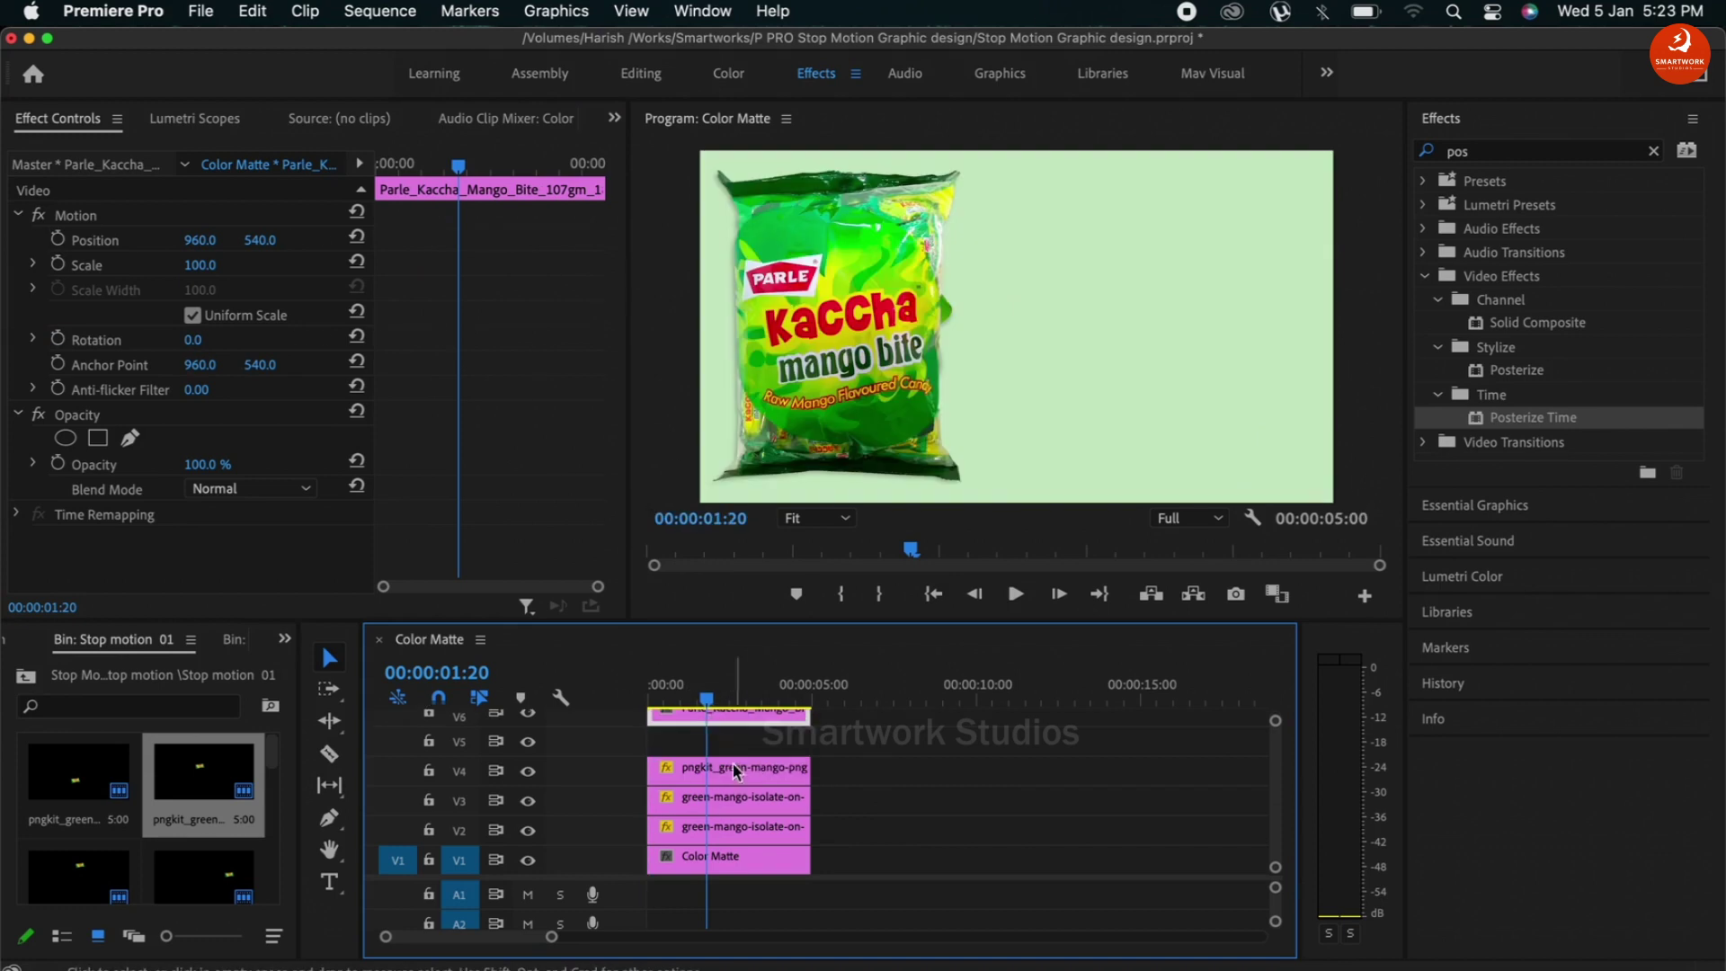
left_click_drag(735, 776, 735, 742)
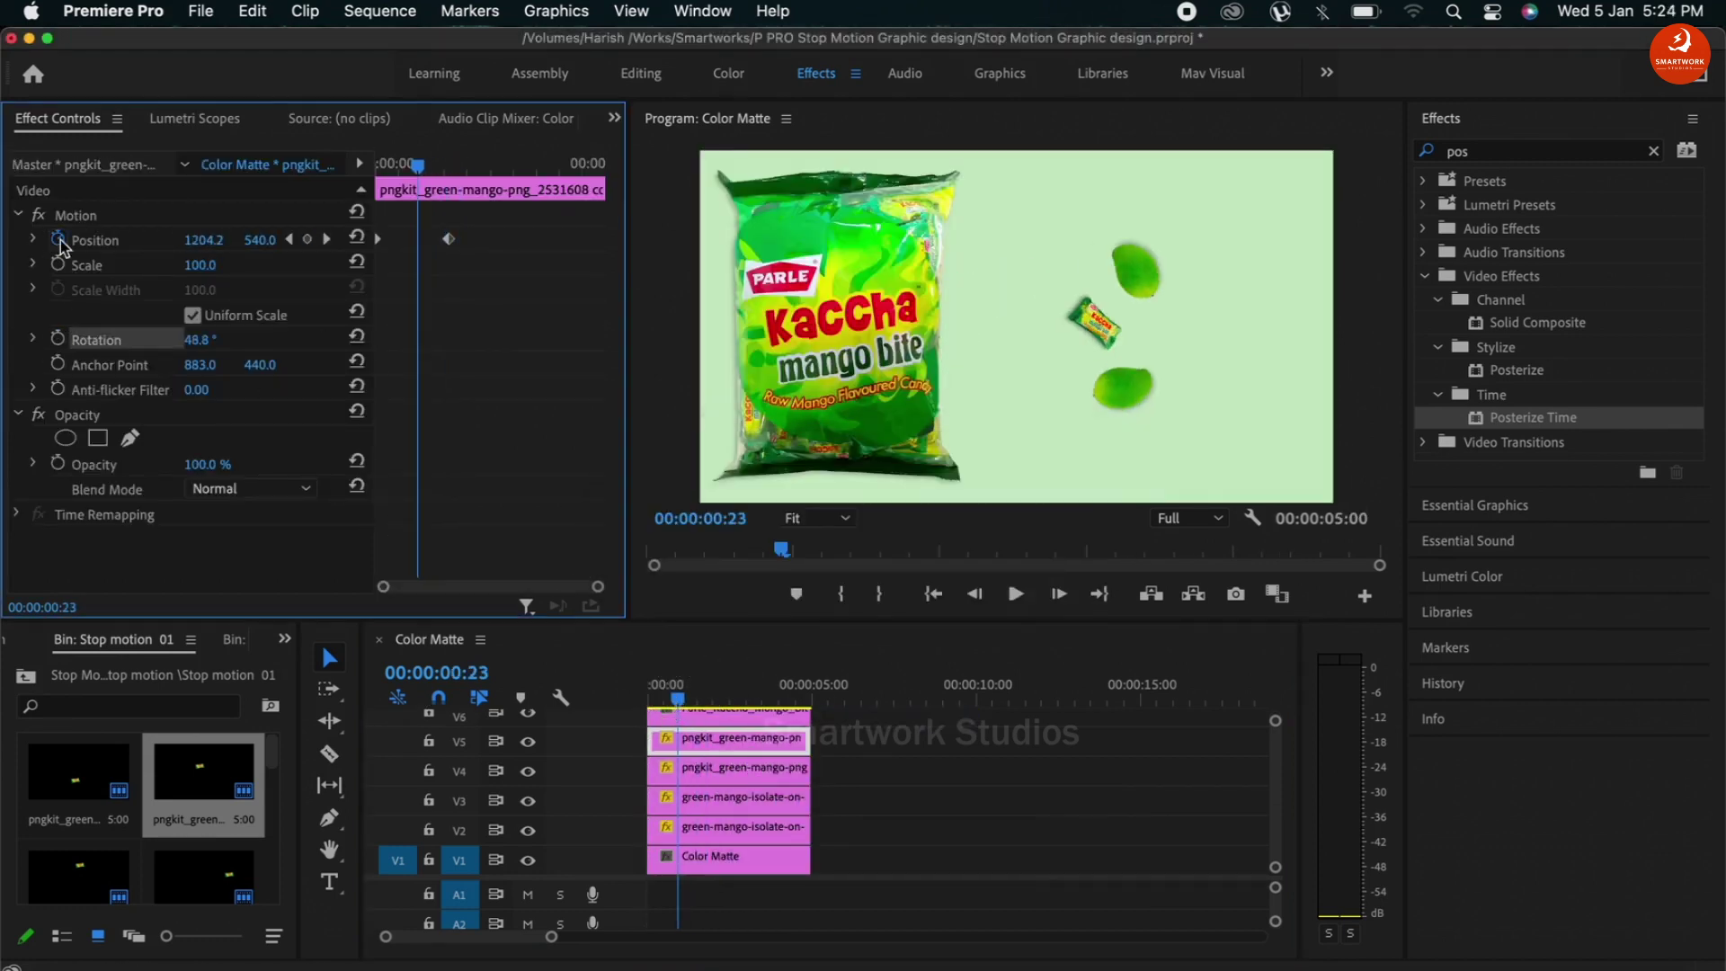
type("857")
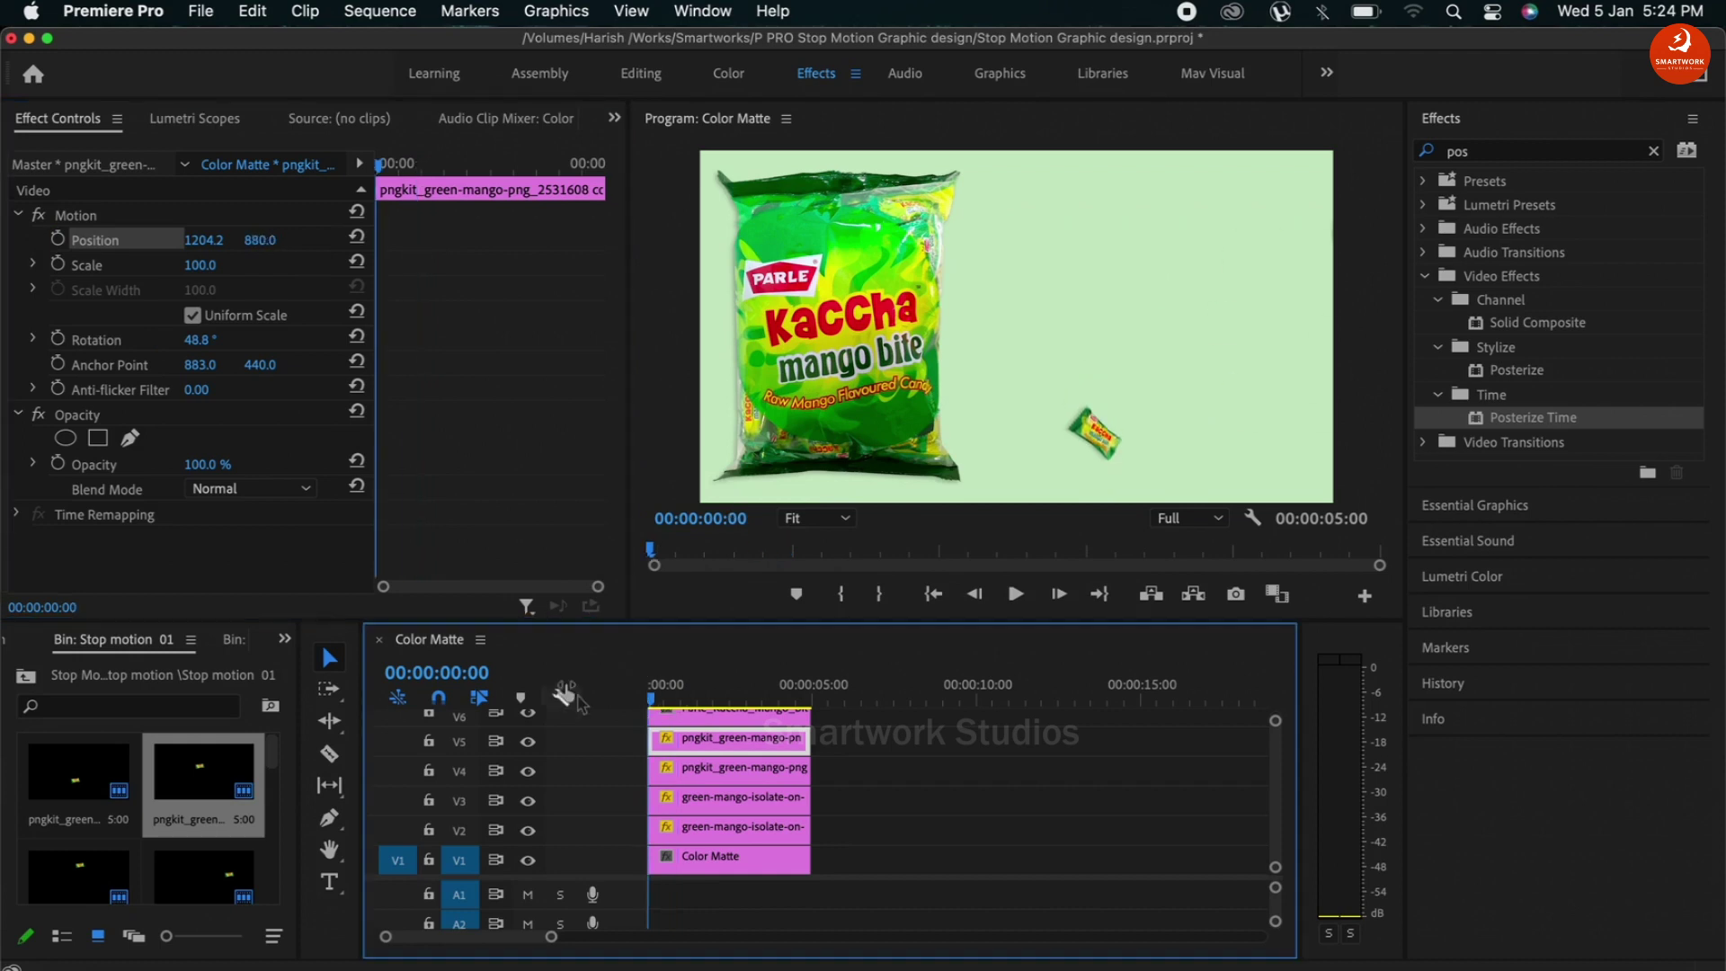
left_click_drag(196, 240, 271, 240)
left_click(59, 240)
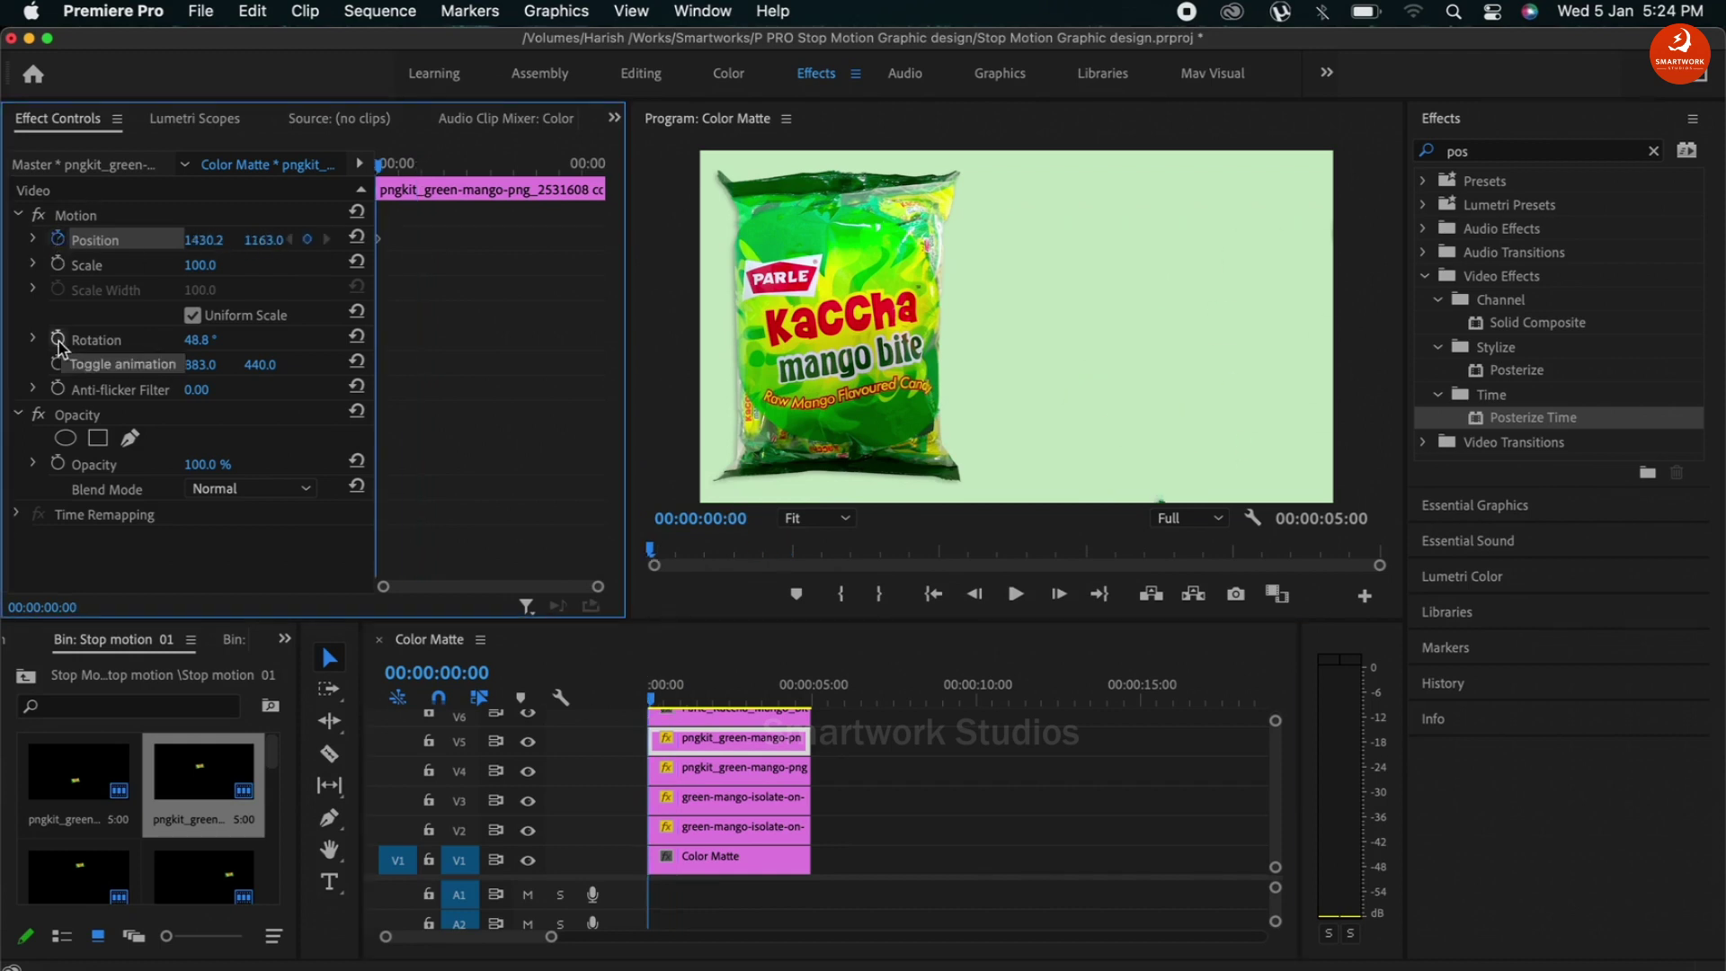
left_click(58, 340)
left_click_drag(652, 692, 704, 691)
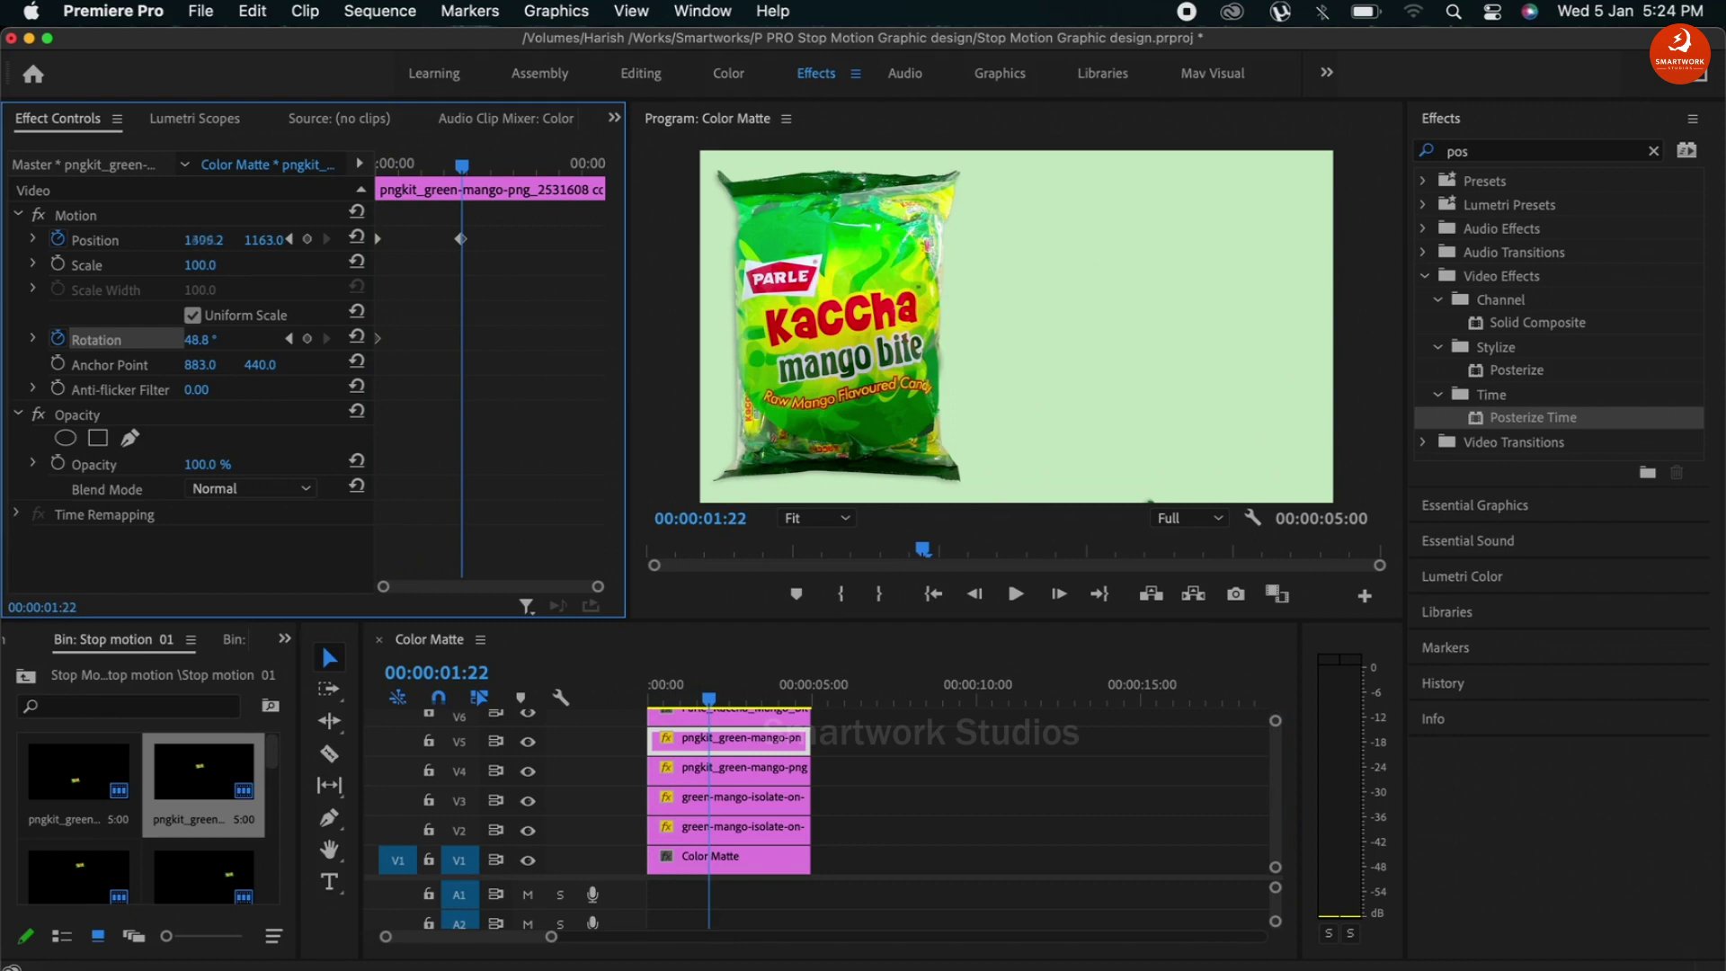
left_click_drag(202, 240, 313, 242)
left_click_drag(715, 691, 766, 711)
scroll(728, 782, "up", 2)
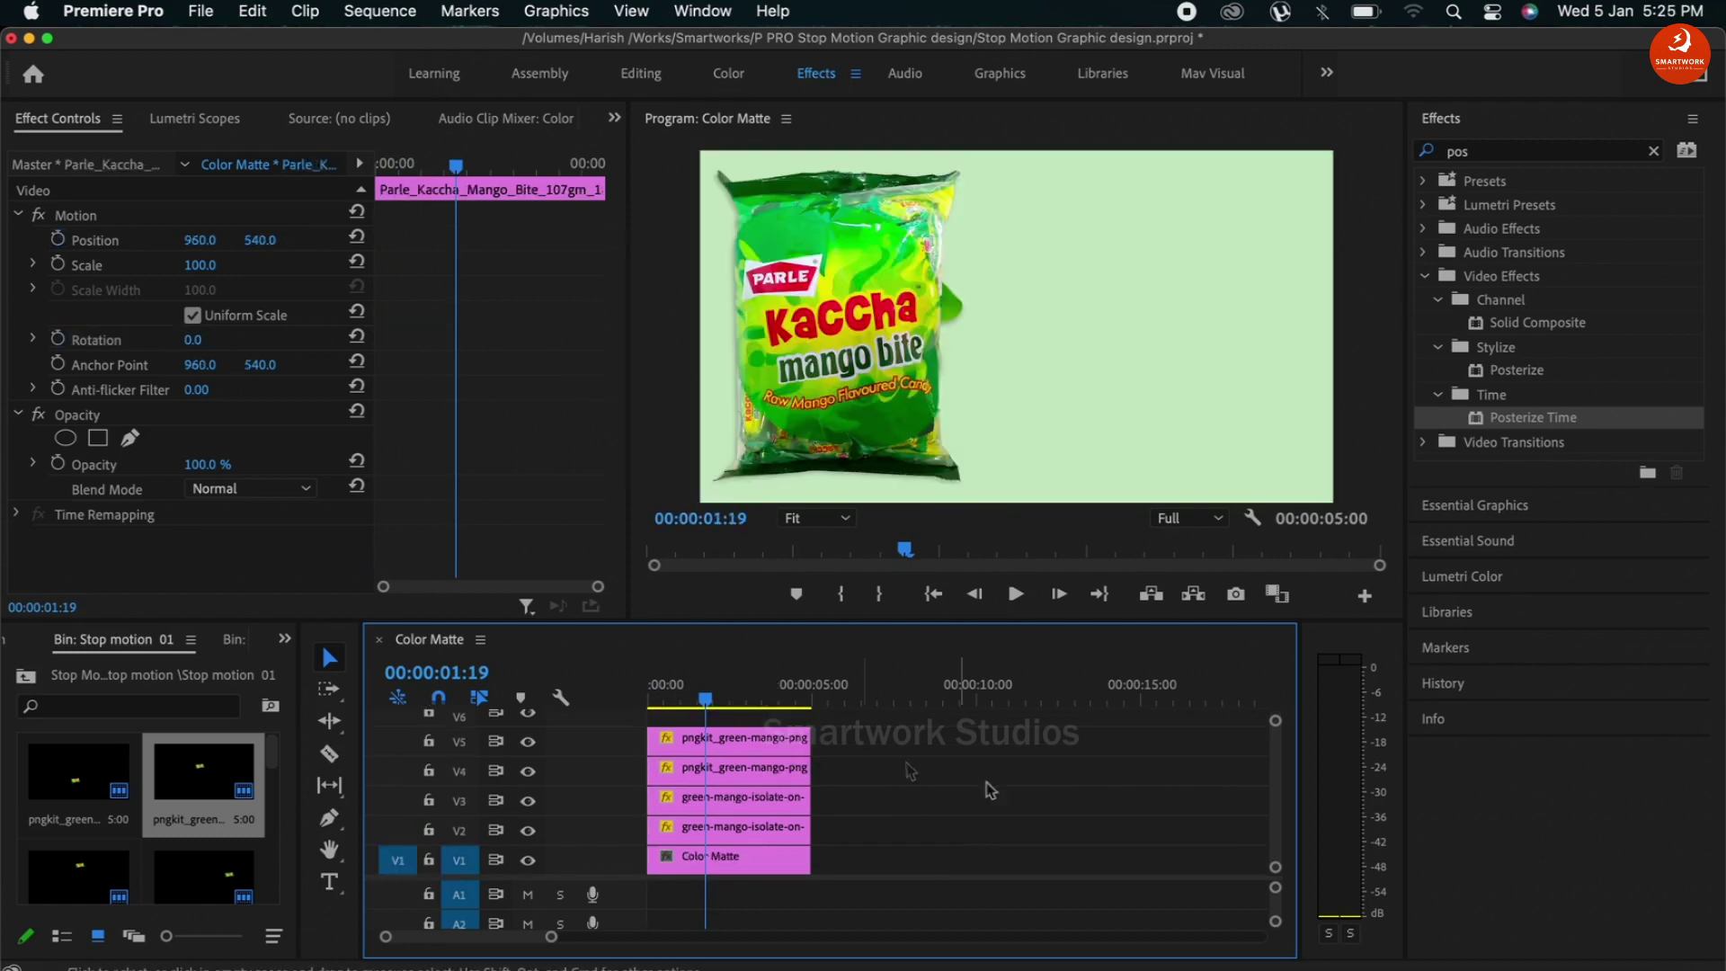
left_click(736, 767)
left_click(675, 690)
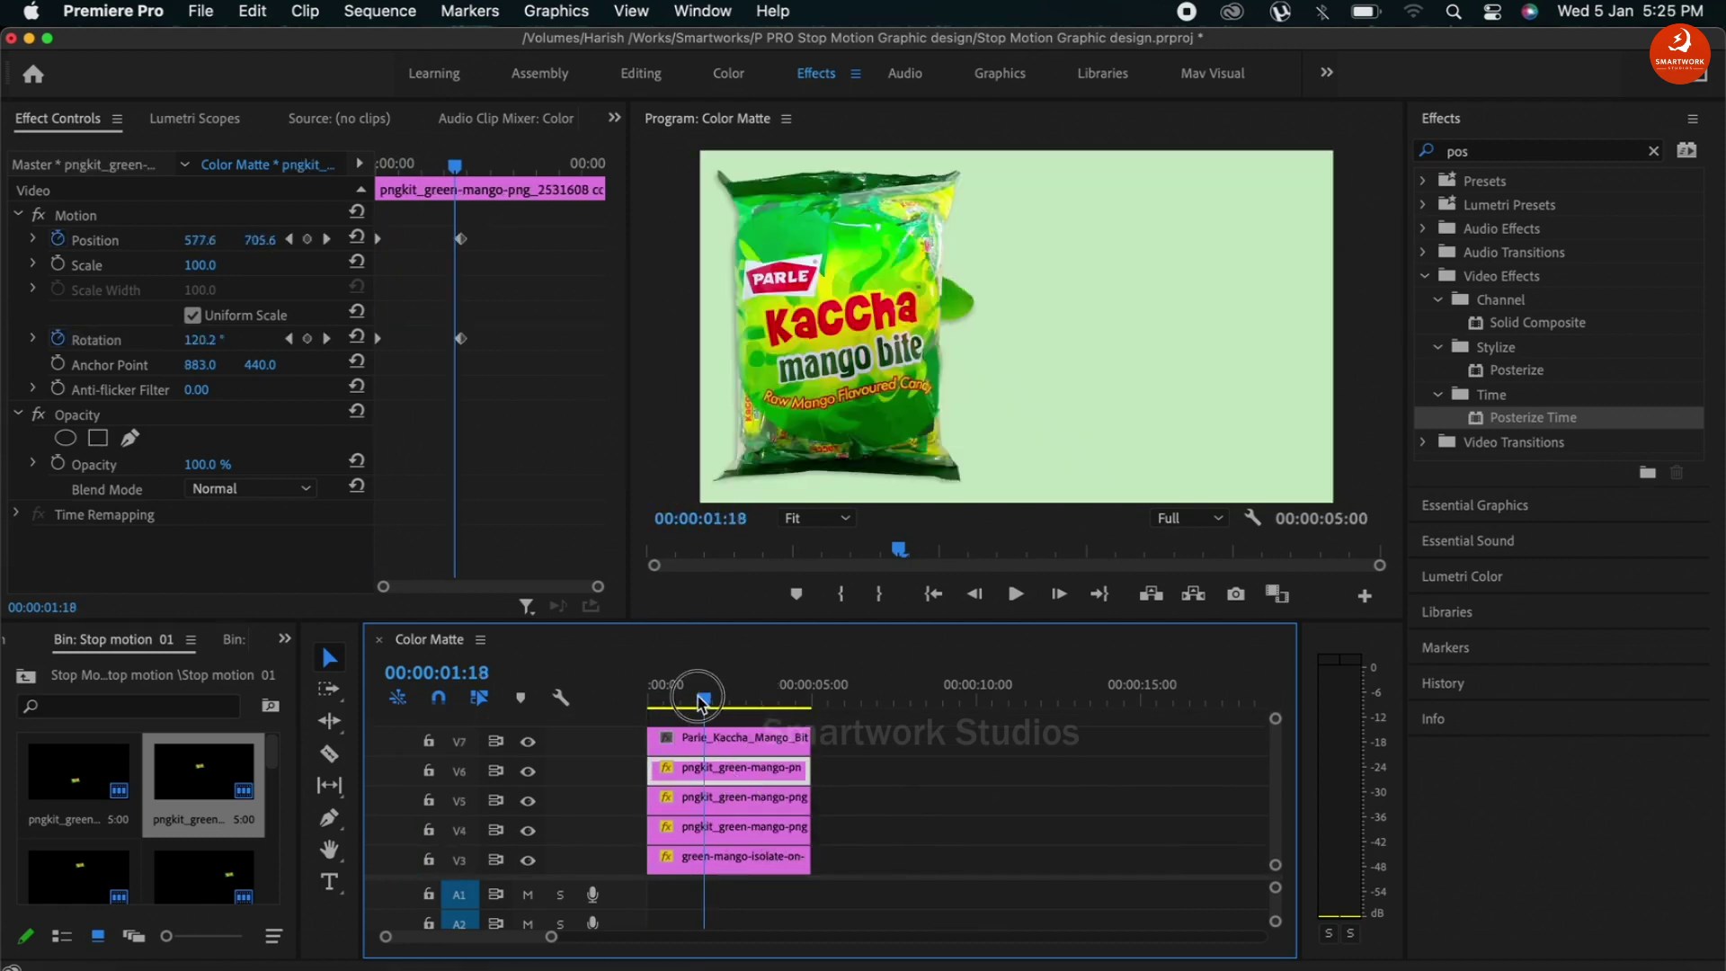
left_click(58, 339)
key("Return")
left_click(59, 240)
key("Return")
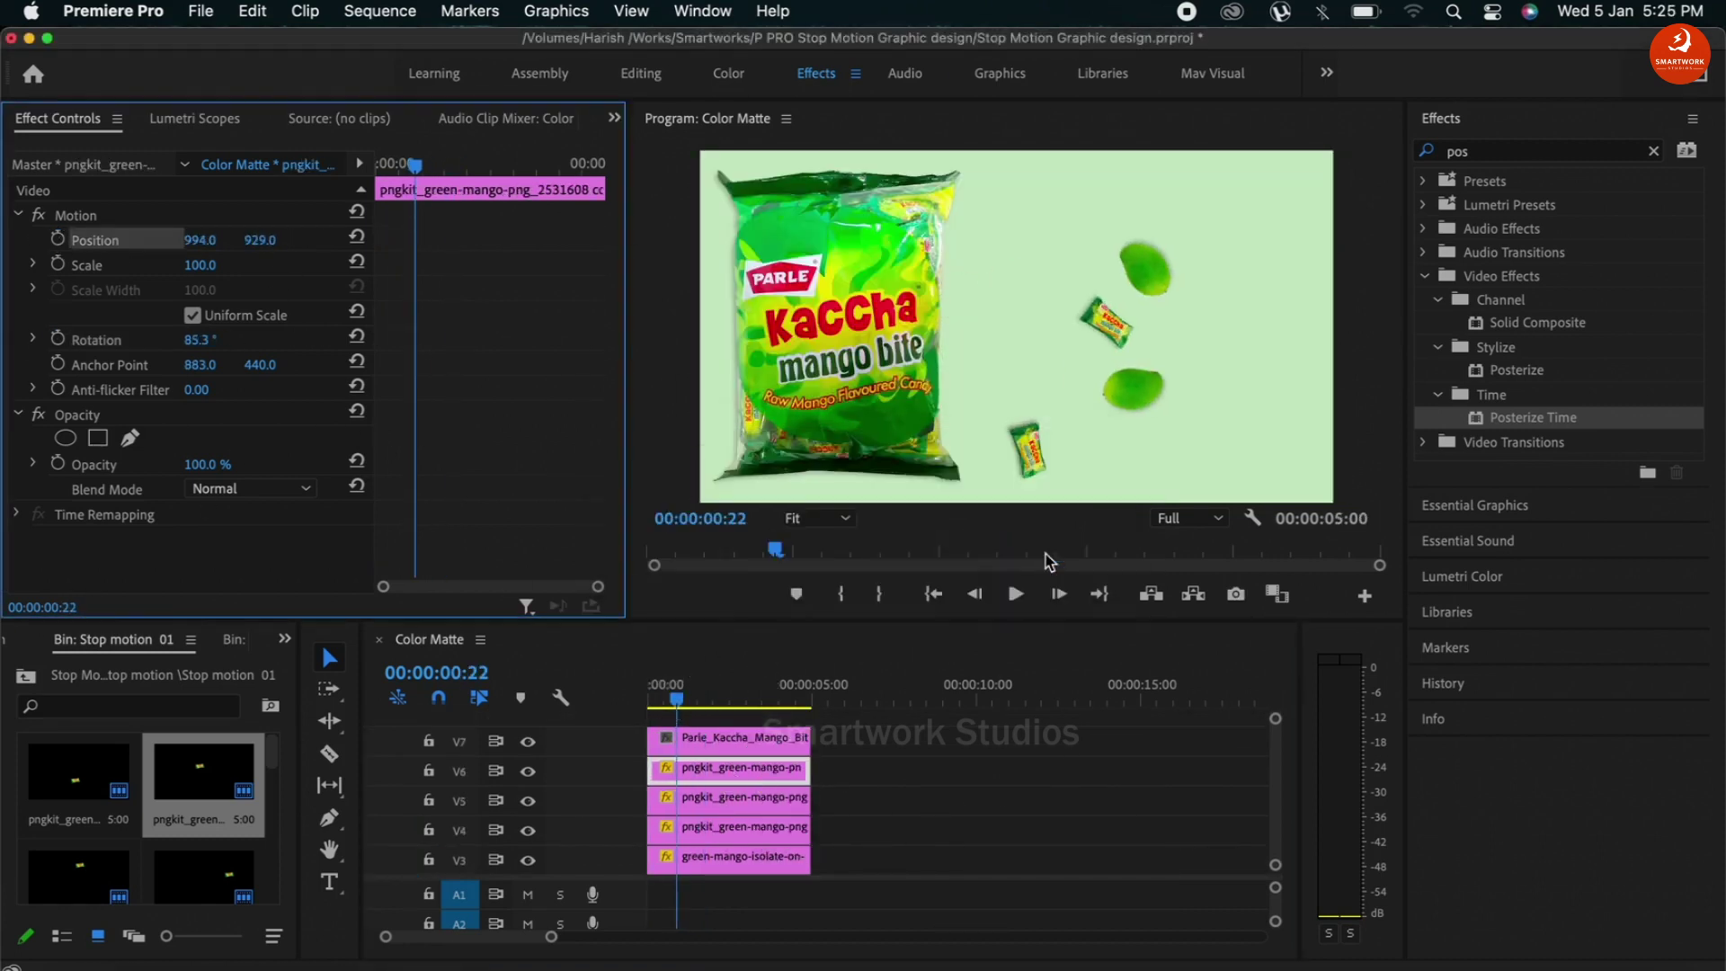
mouse_move(203, 241)
left_mouse_down()
mouse_move(176, 241)
mouse_move(251, 240)
mouse_move(230, 241)
left_mouse_up()
key("Home")
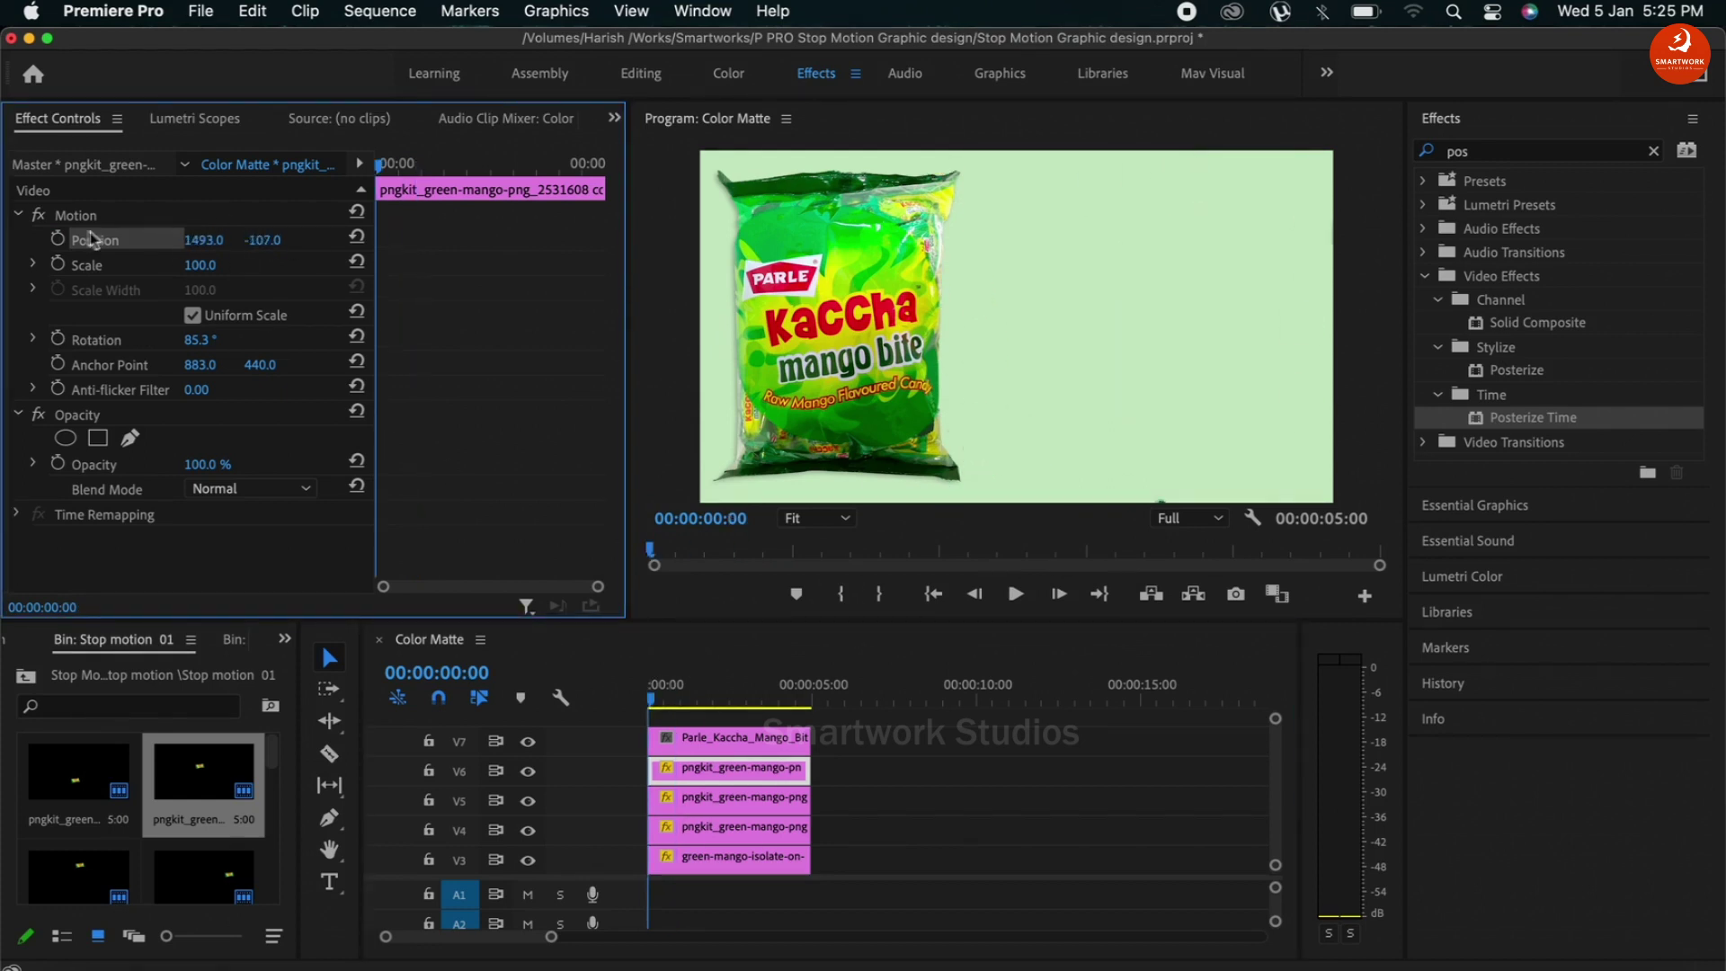
left_click(200, 340)
type("0")
key("Return")
left_click(57, 339)
left_click_drag(650, 698, 704, 698)
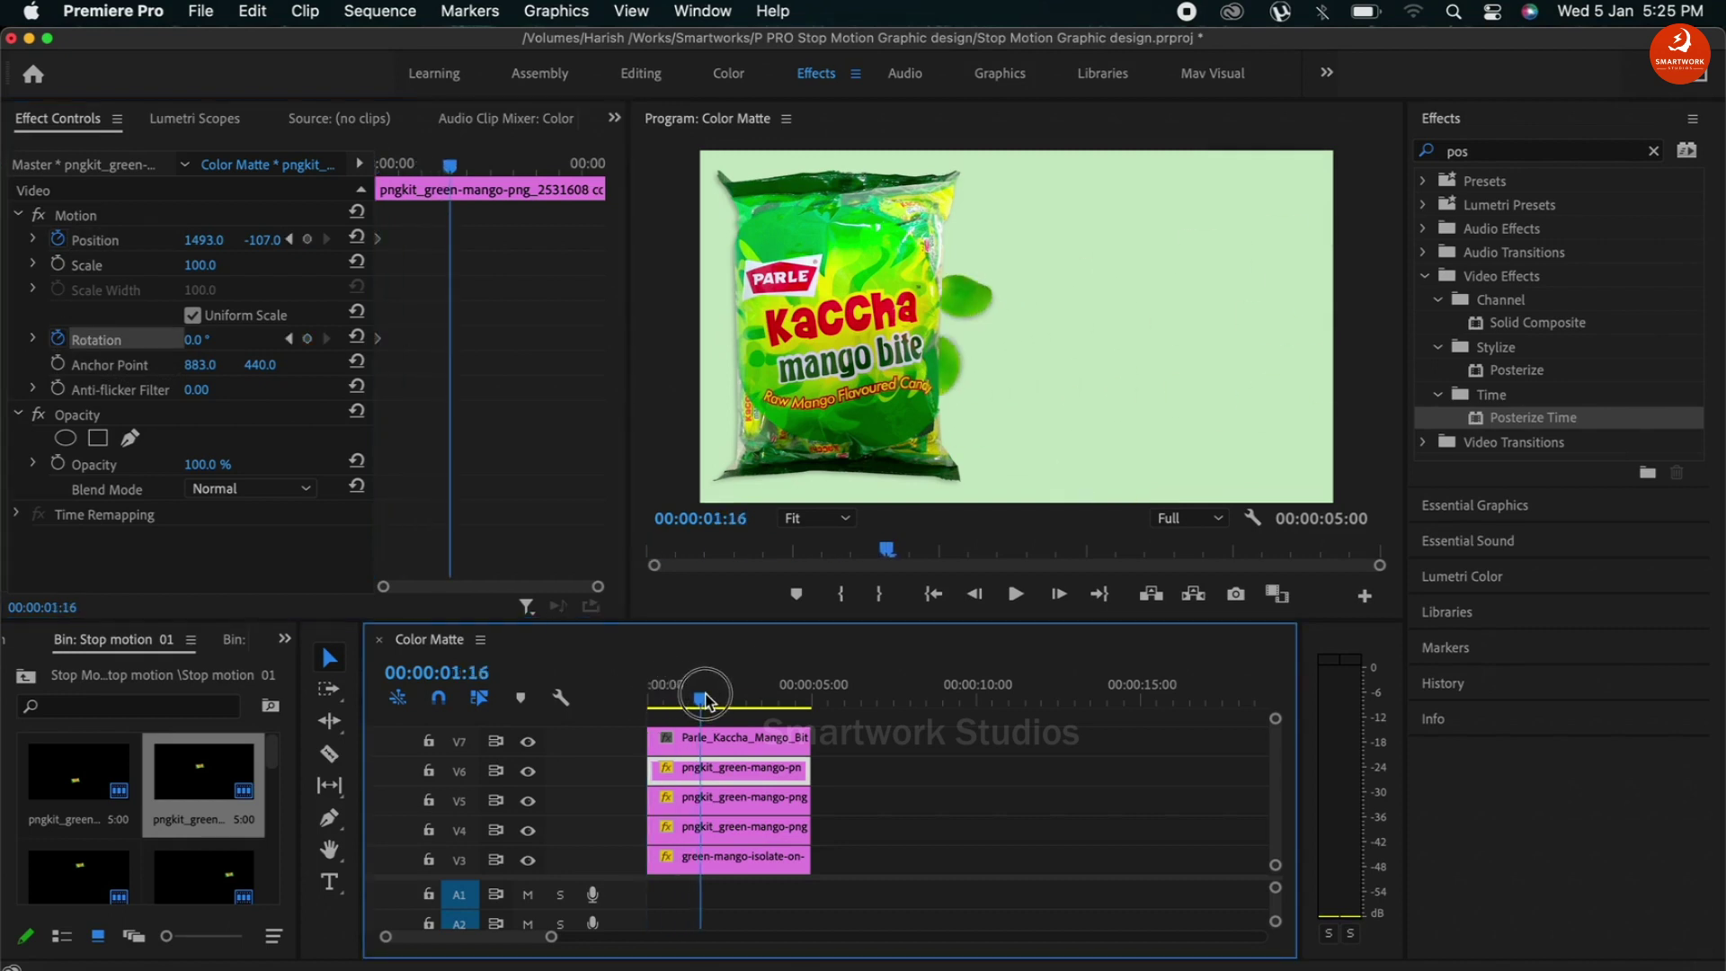
mouse_move(202, 241)
left_mouse_down()
mouse_move(236, 240)
mouse_move(211, 242)
left_mouse_up()
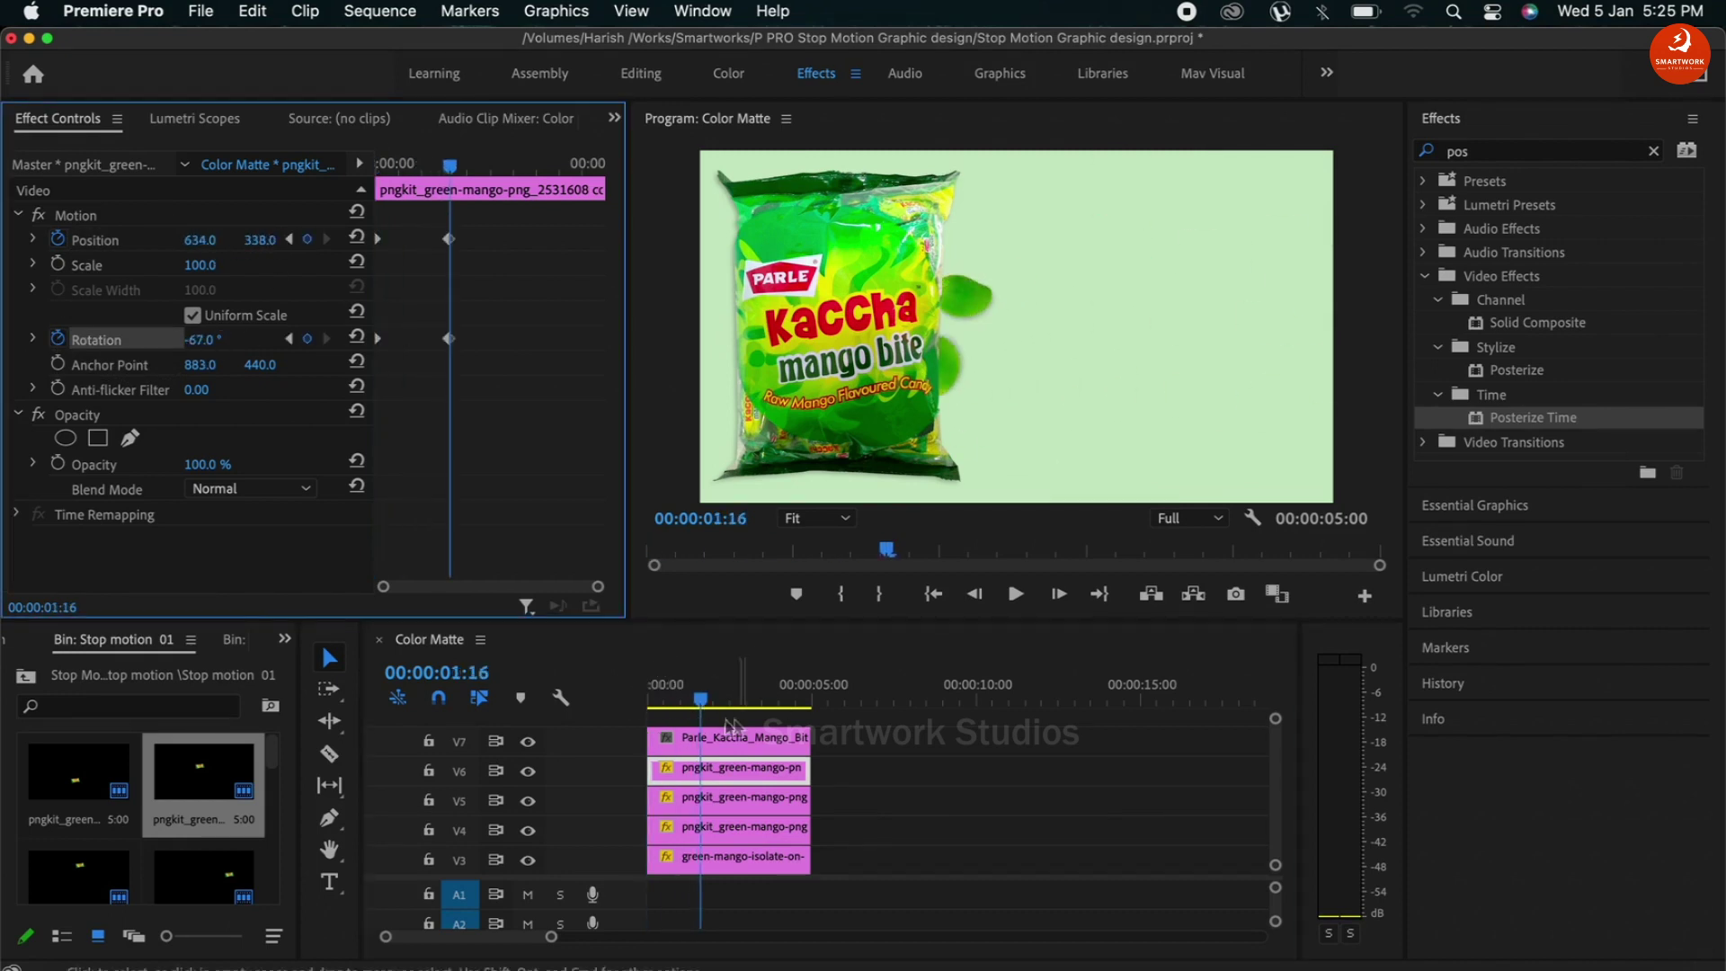
left_click_drag(701, 698, 636, 728)
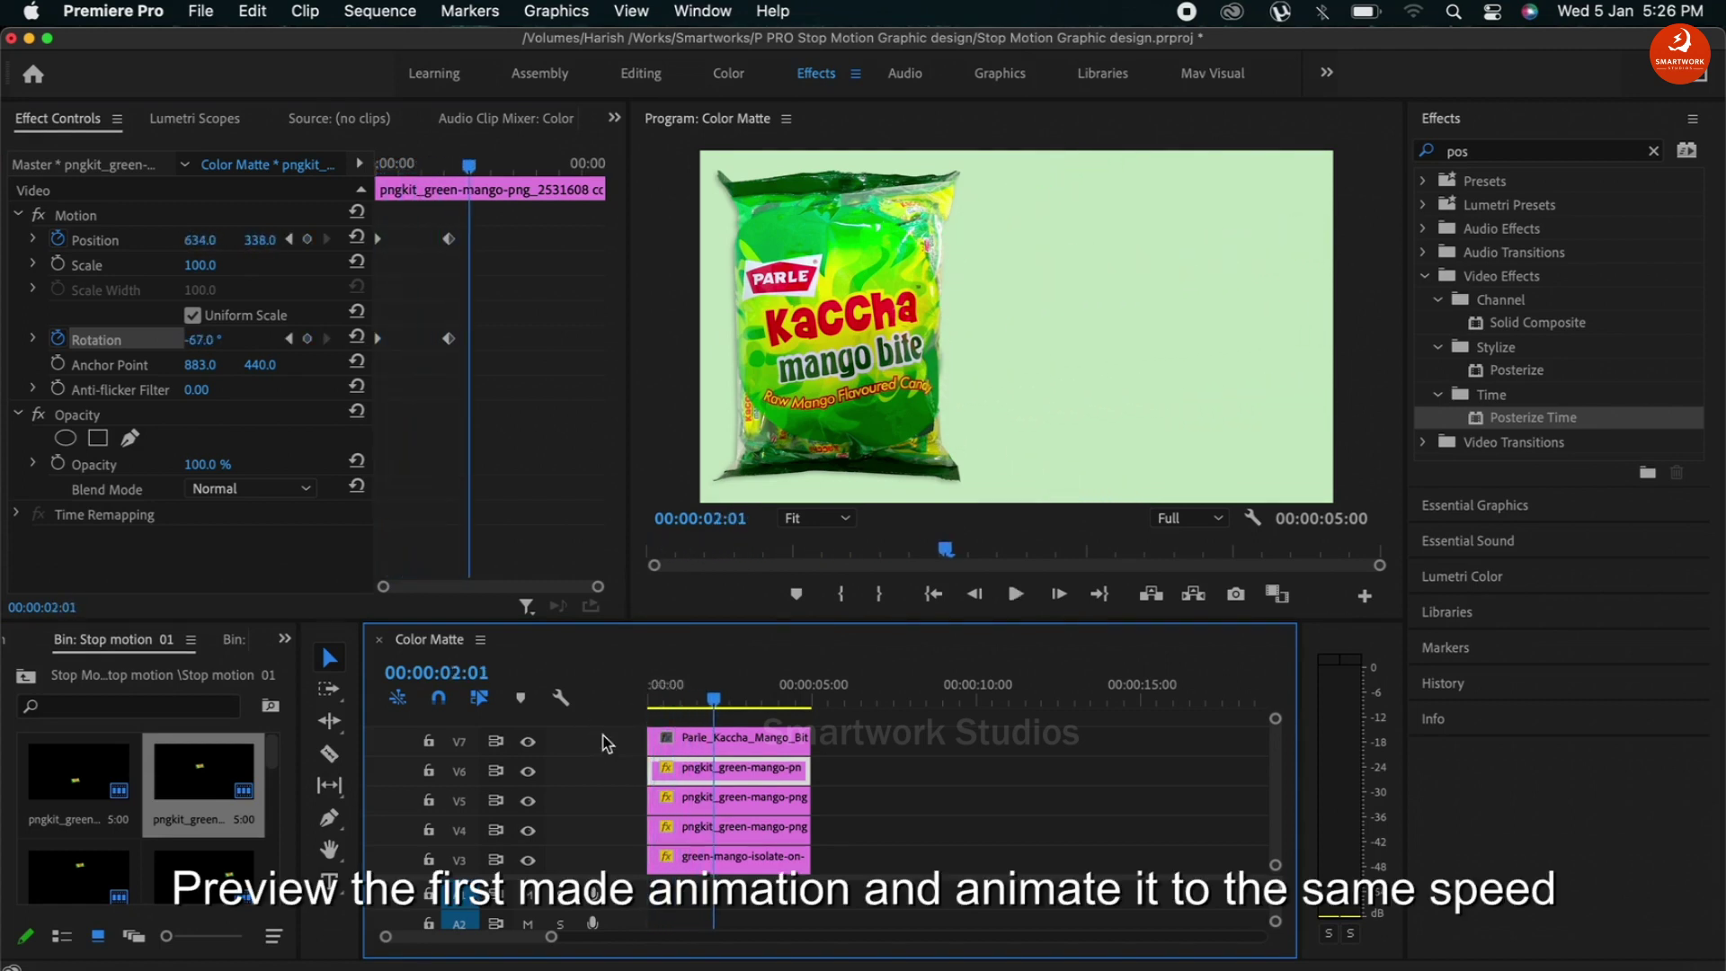
left_click(693, 701)
left_click_drag(693, 702, 649, 703)
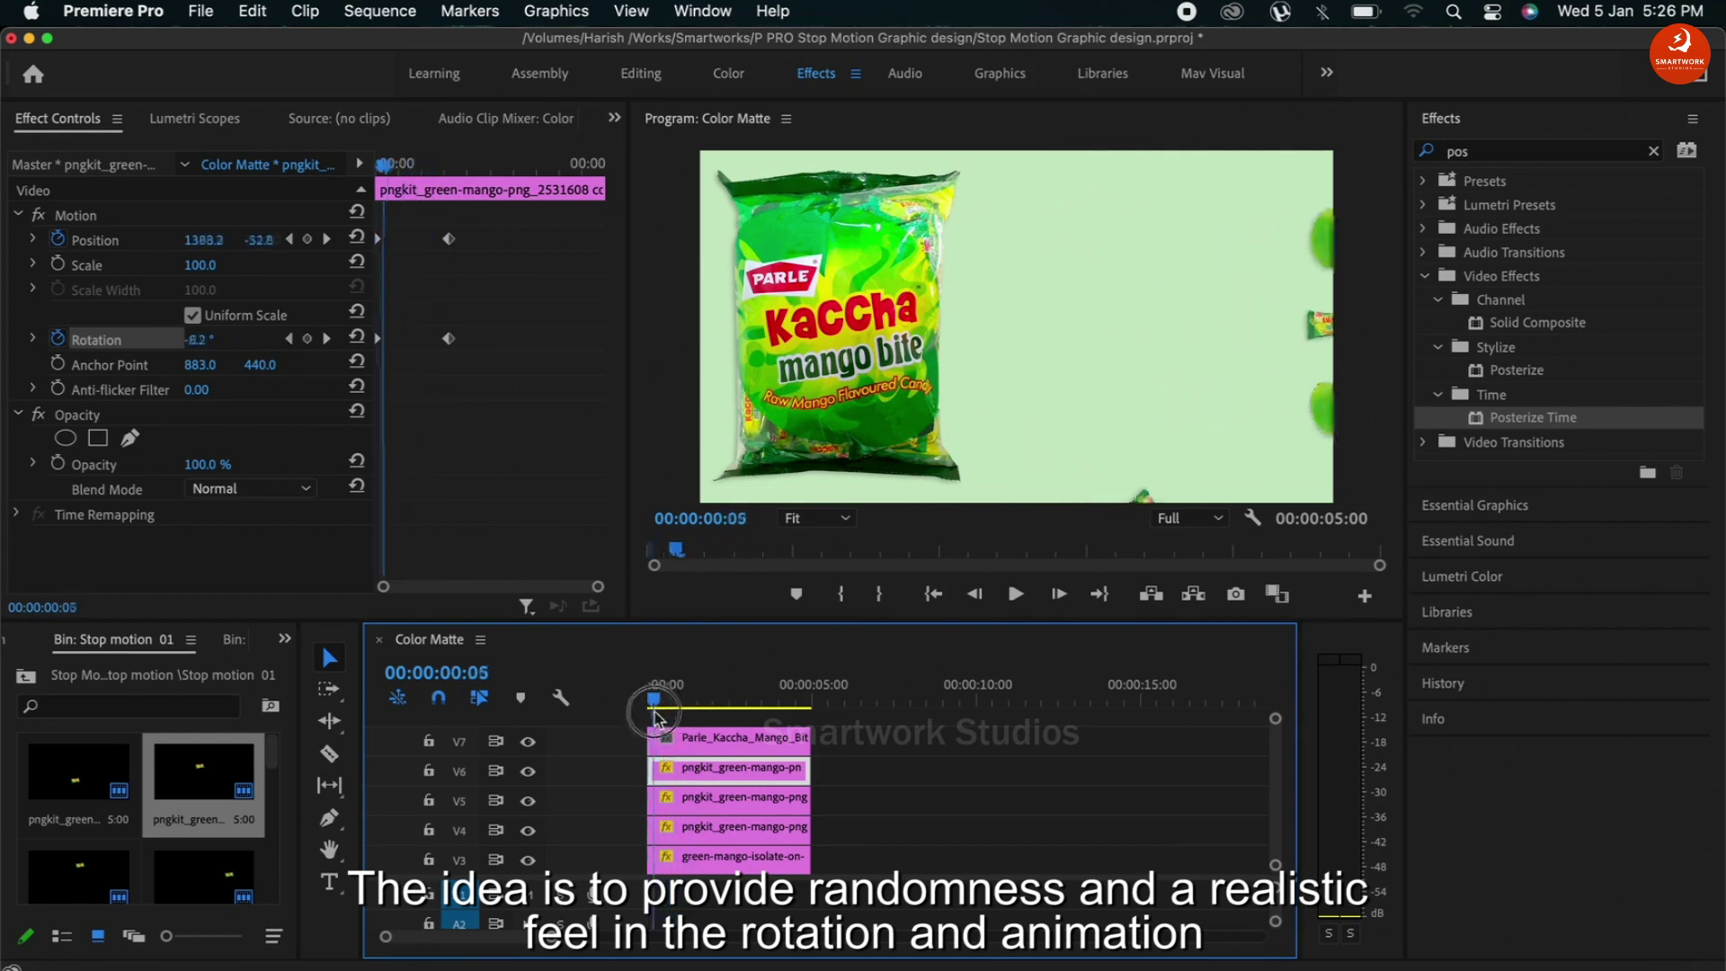
key("space")
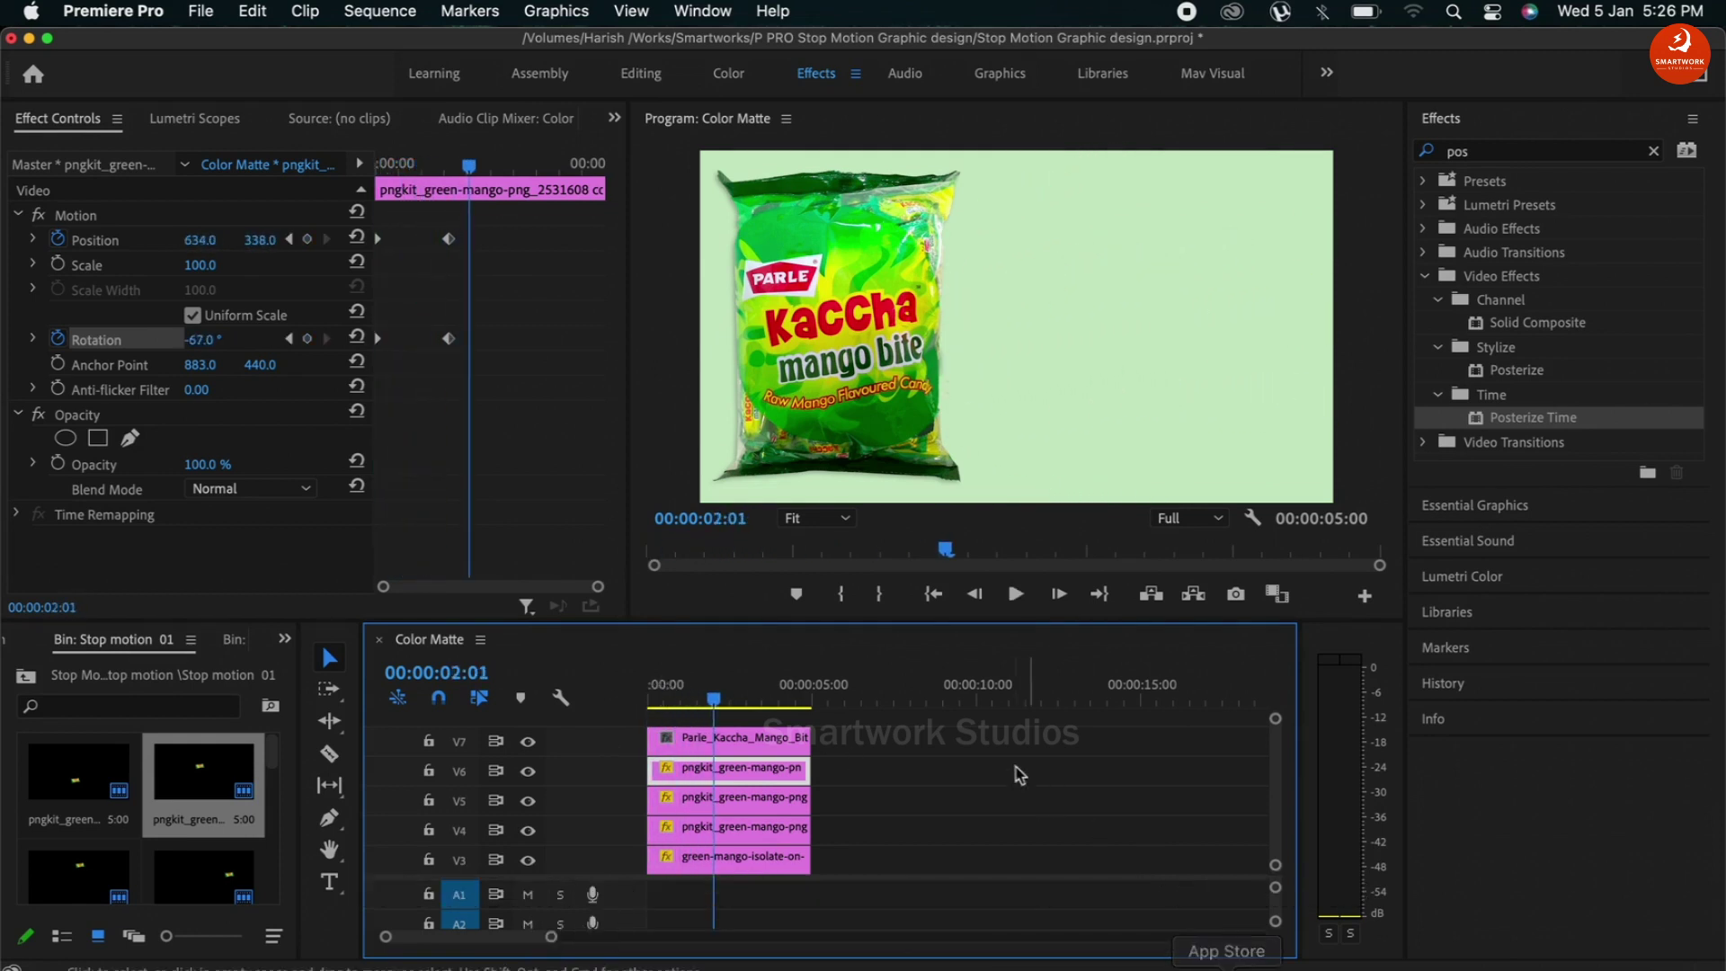
left_click_drag(712, 699, 639, 725)
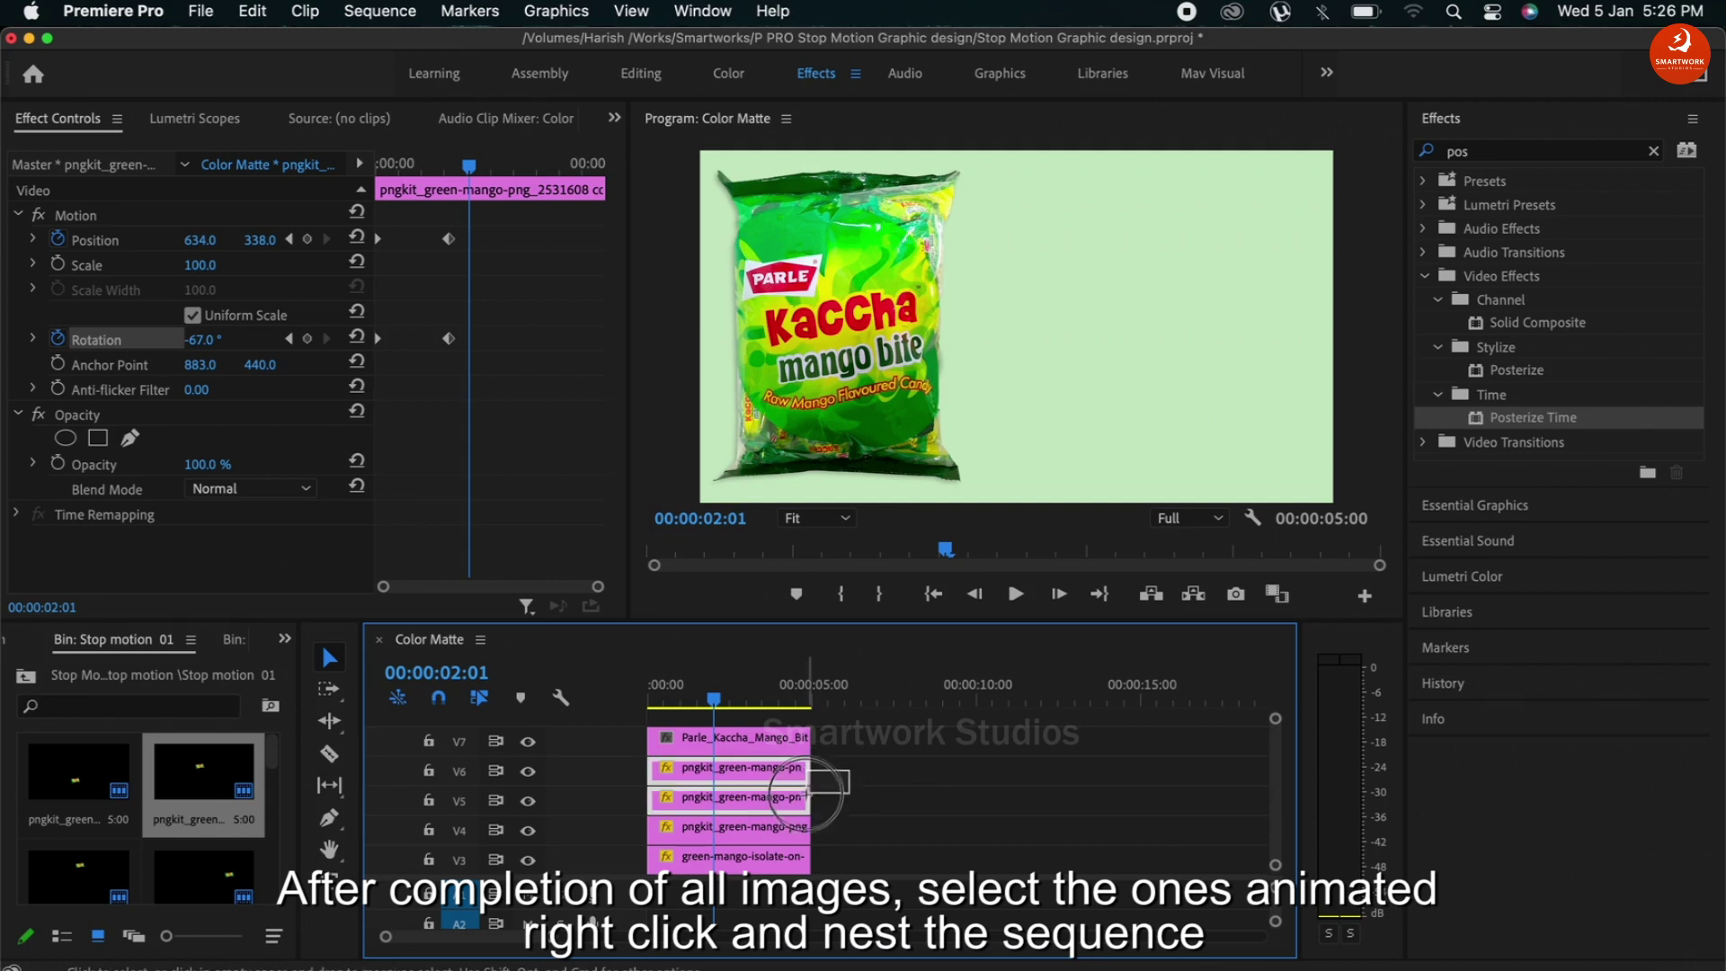
- Nest the animated mango, candy and pack clips on V2–V7 as Nested Sequence 02
mouse_move(820, 755)
left_mouse_down()
mouse_move(837, 844)
mouse_move(769, 802)
left_mouse_up()
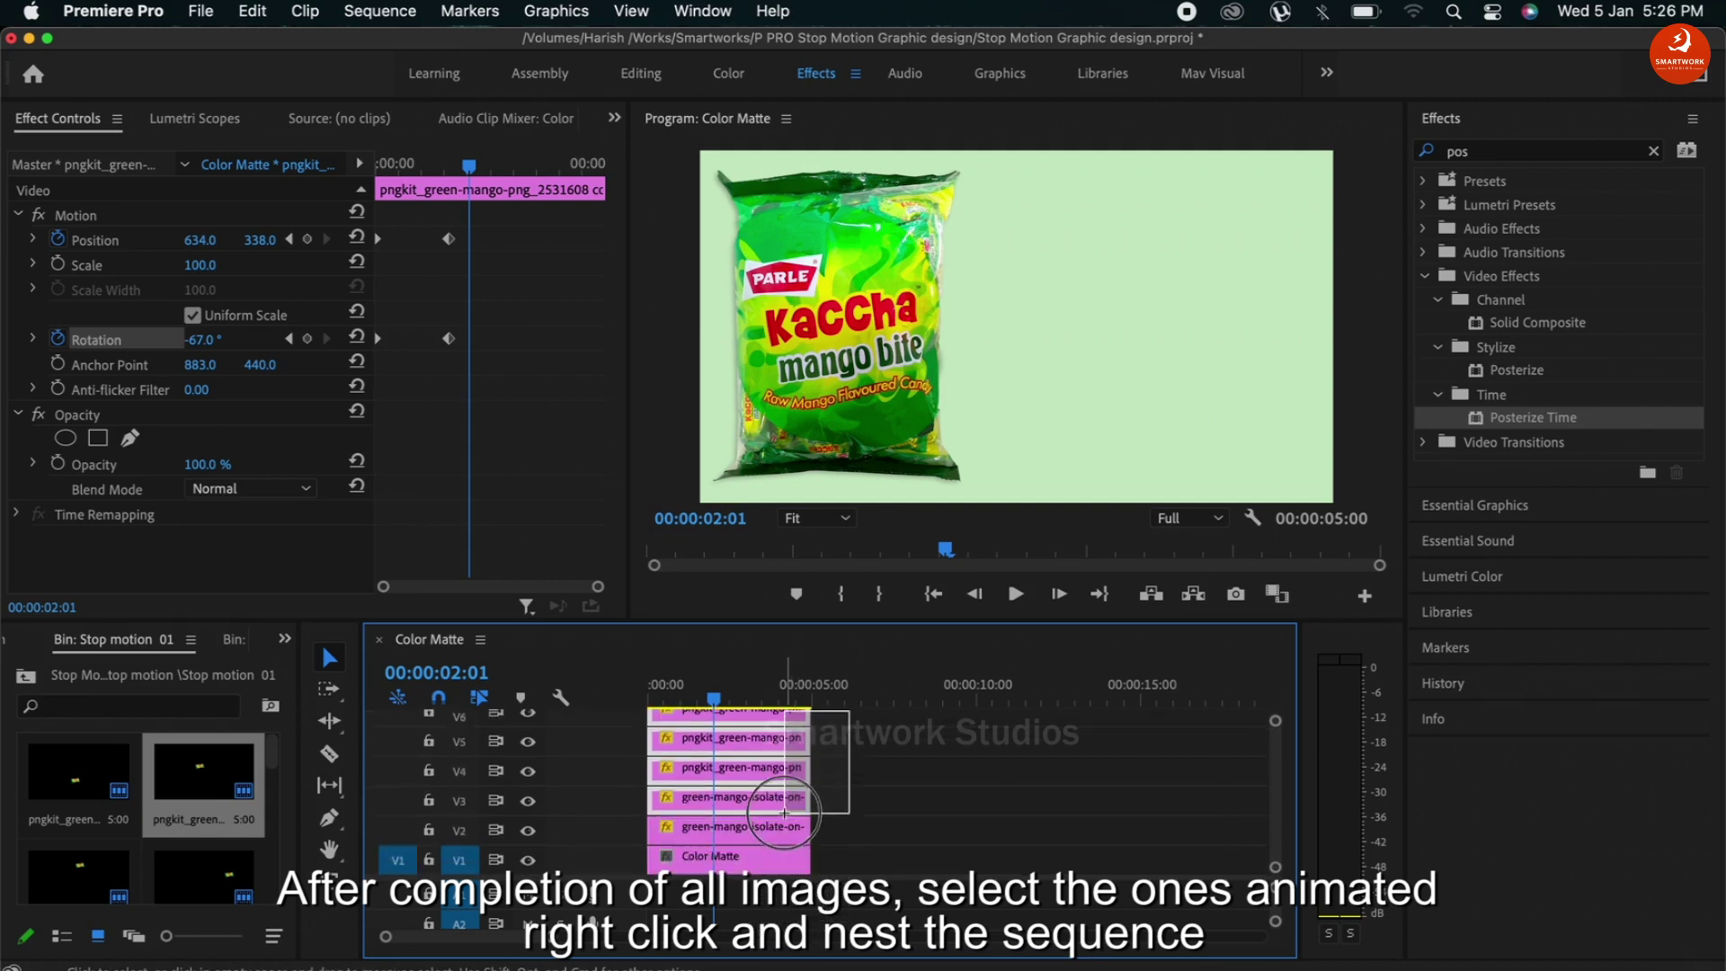
right_click(759, 793)
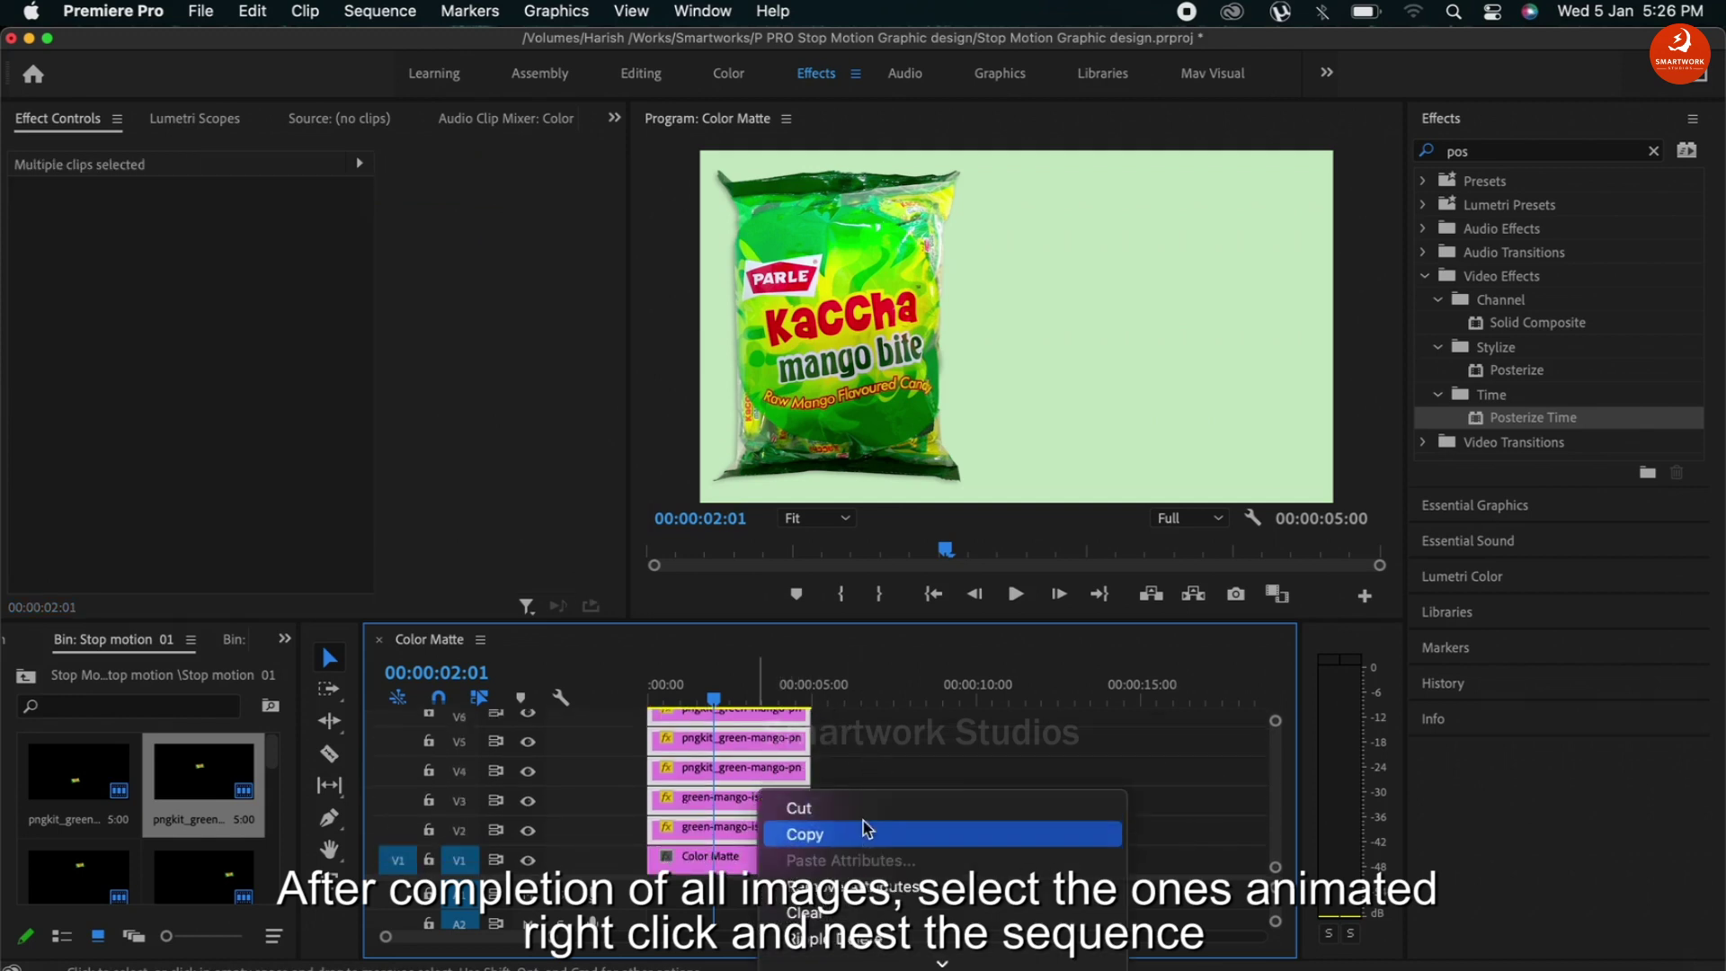
scroll(863, 822, "up", 5)
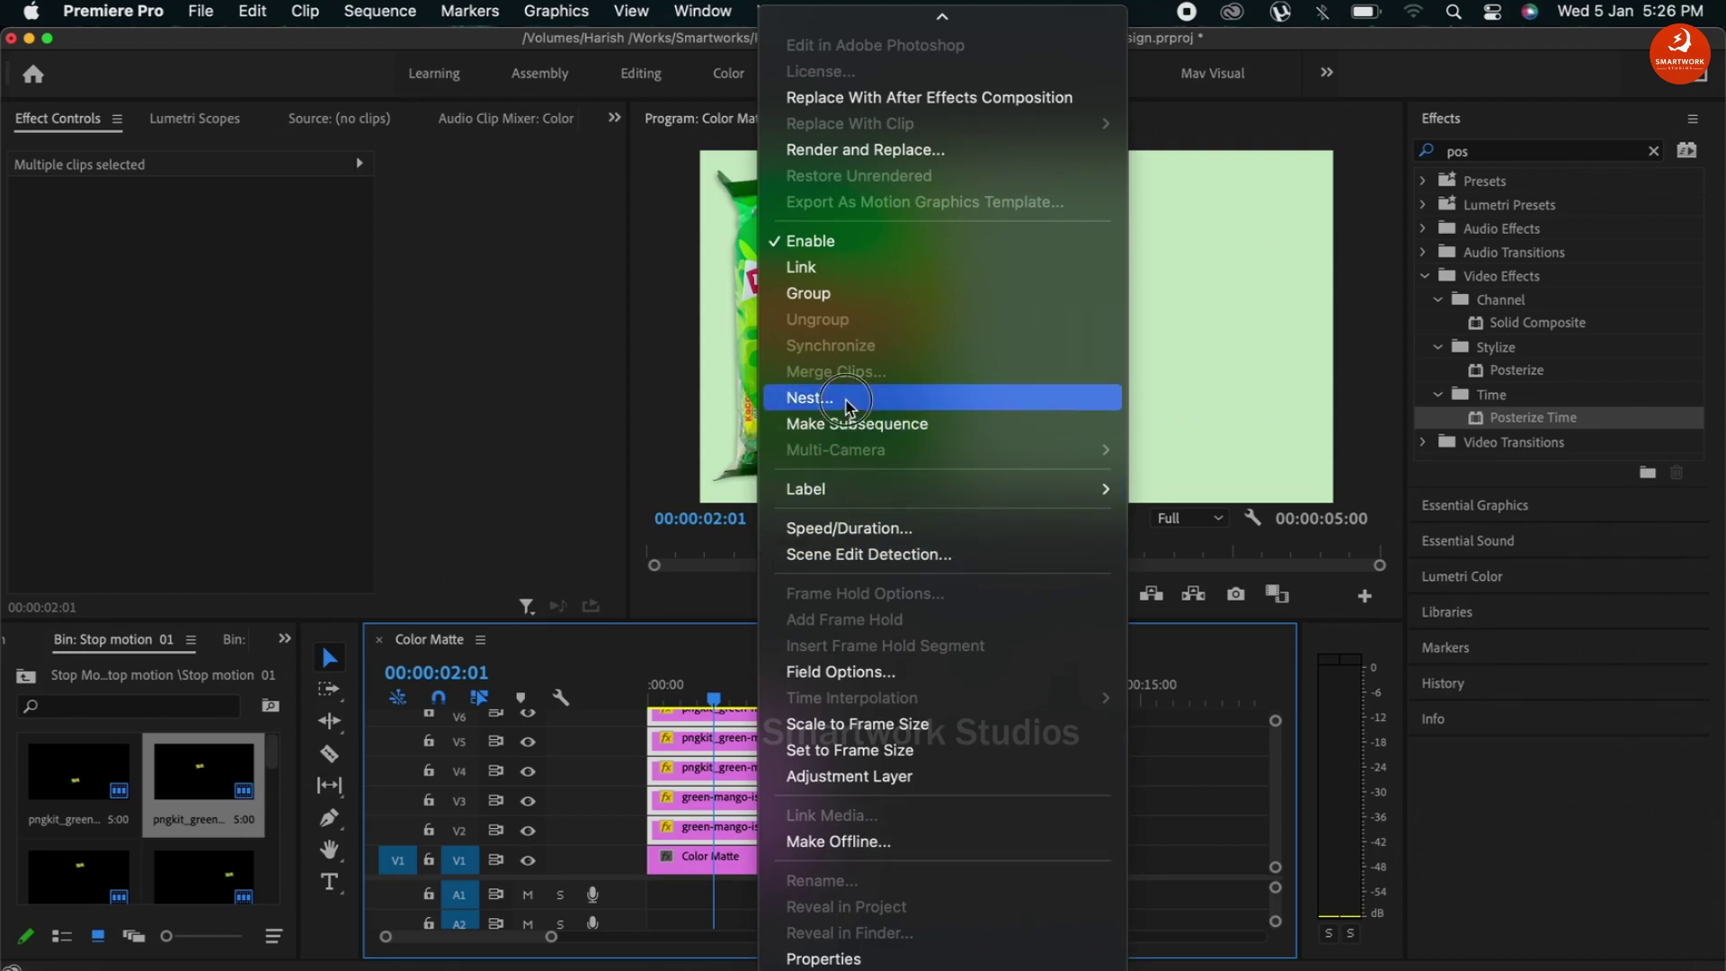
left_click(809, 398)
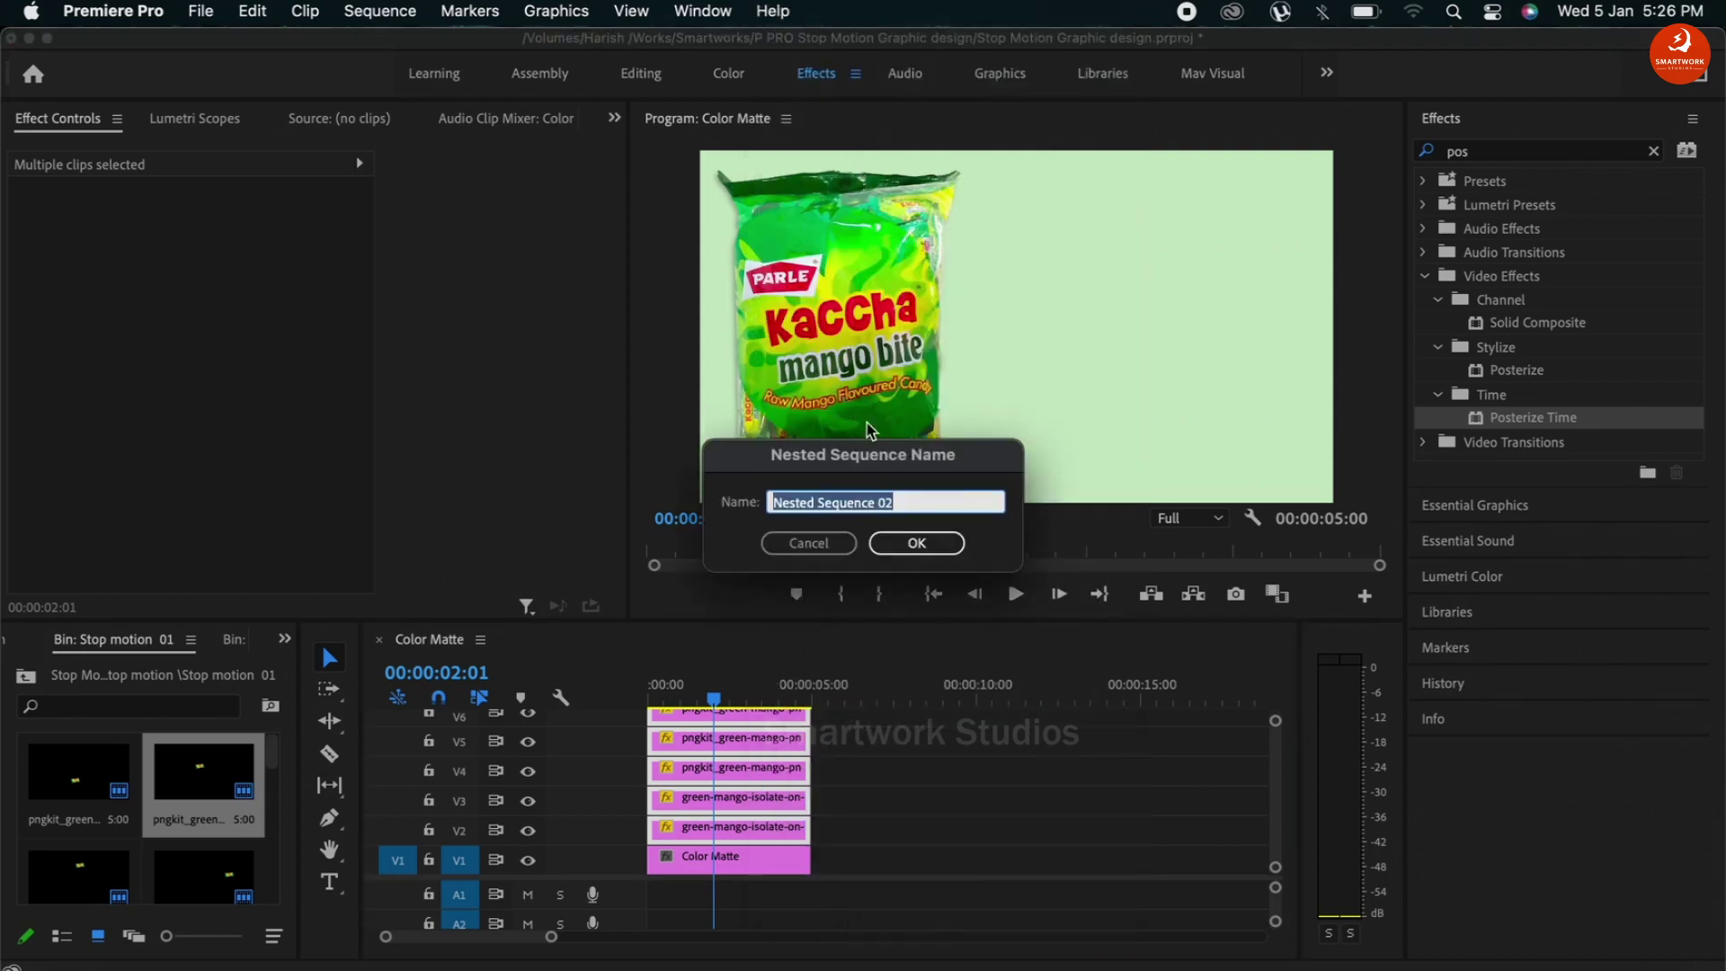
left_click(917, 543)
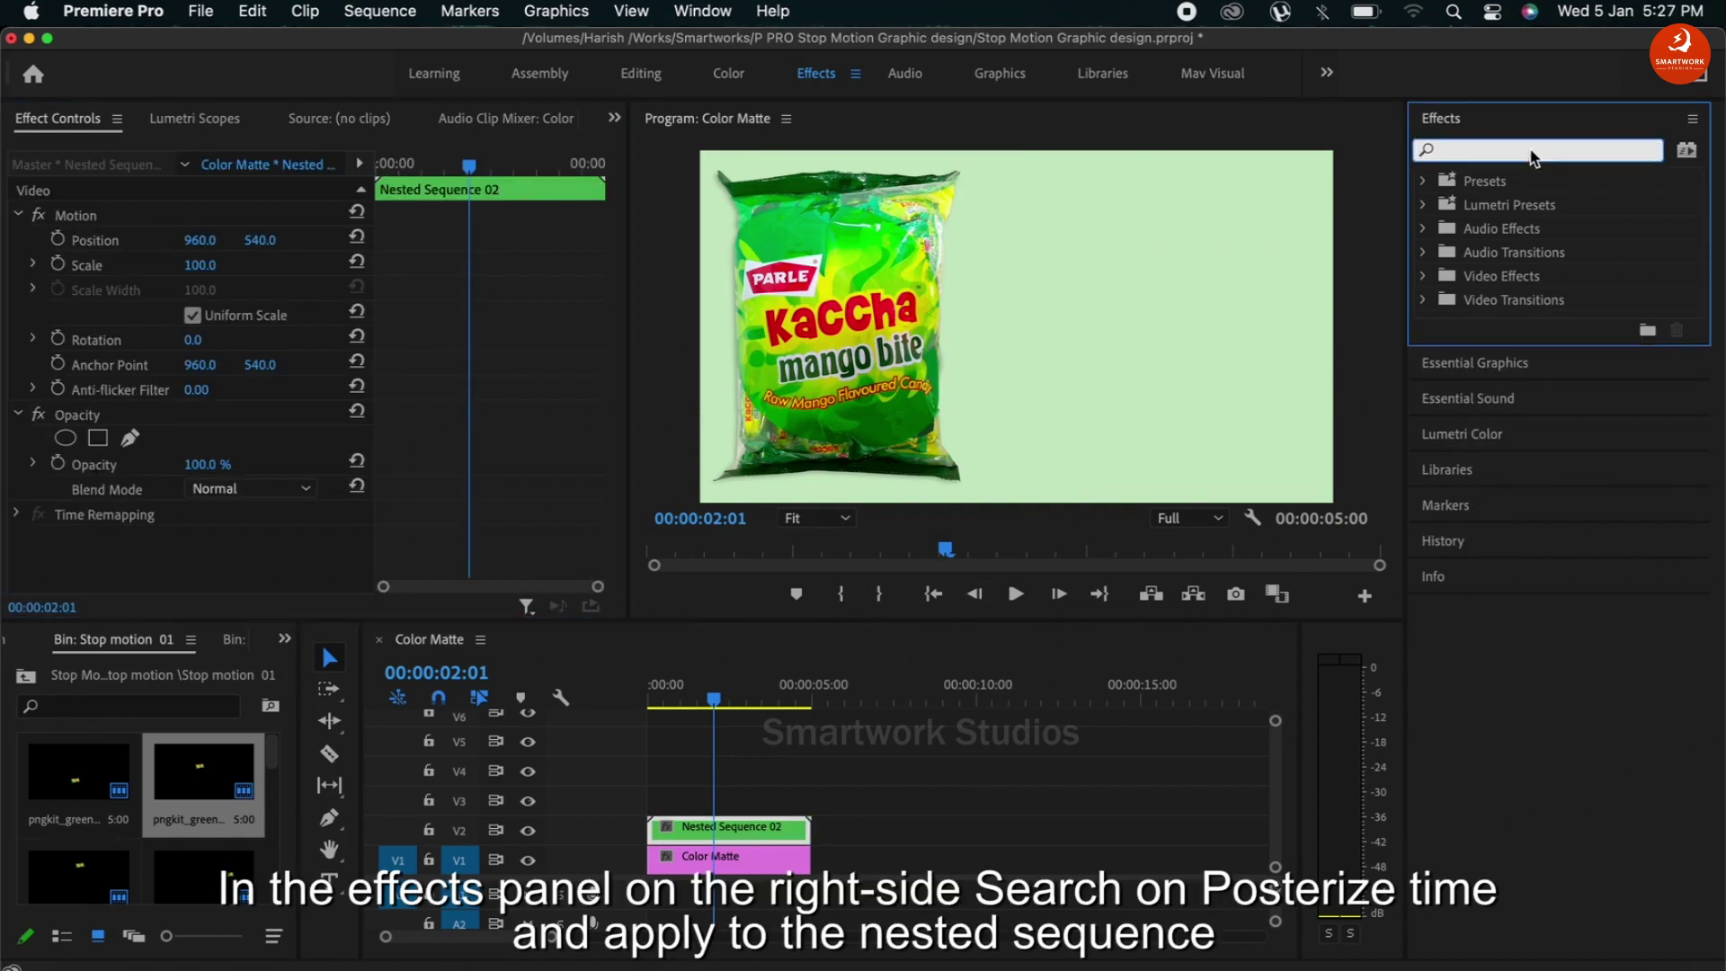
type("pos")
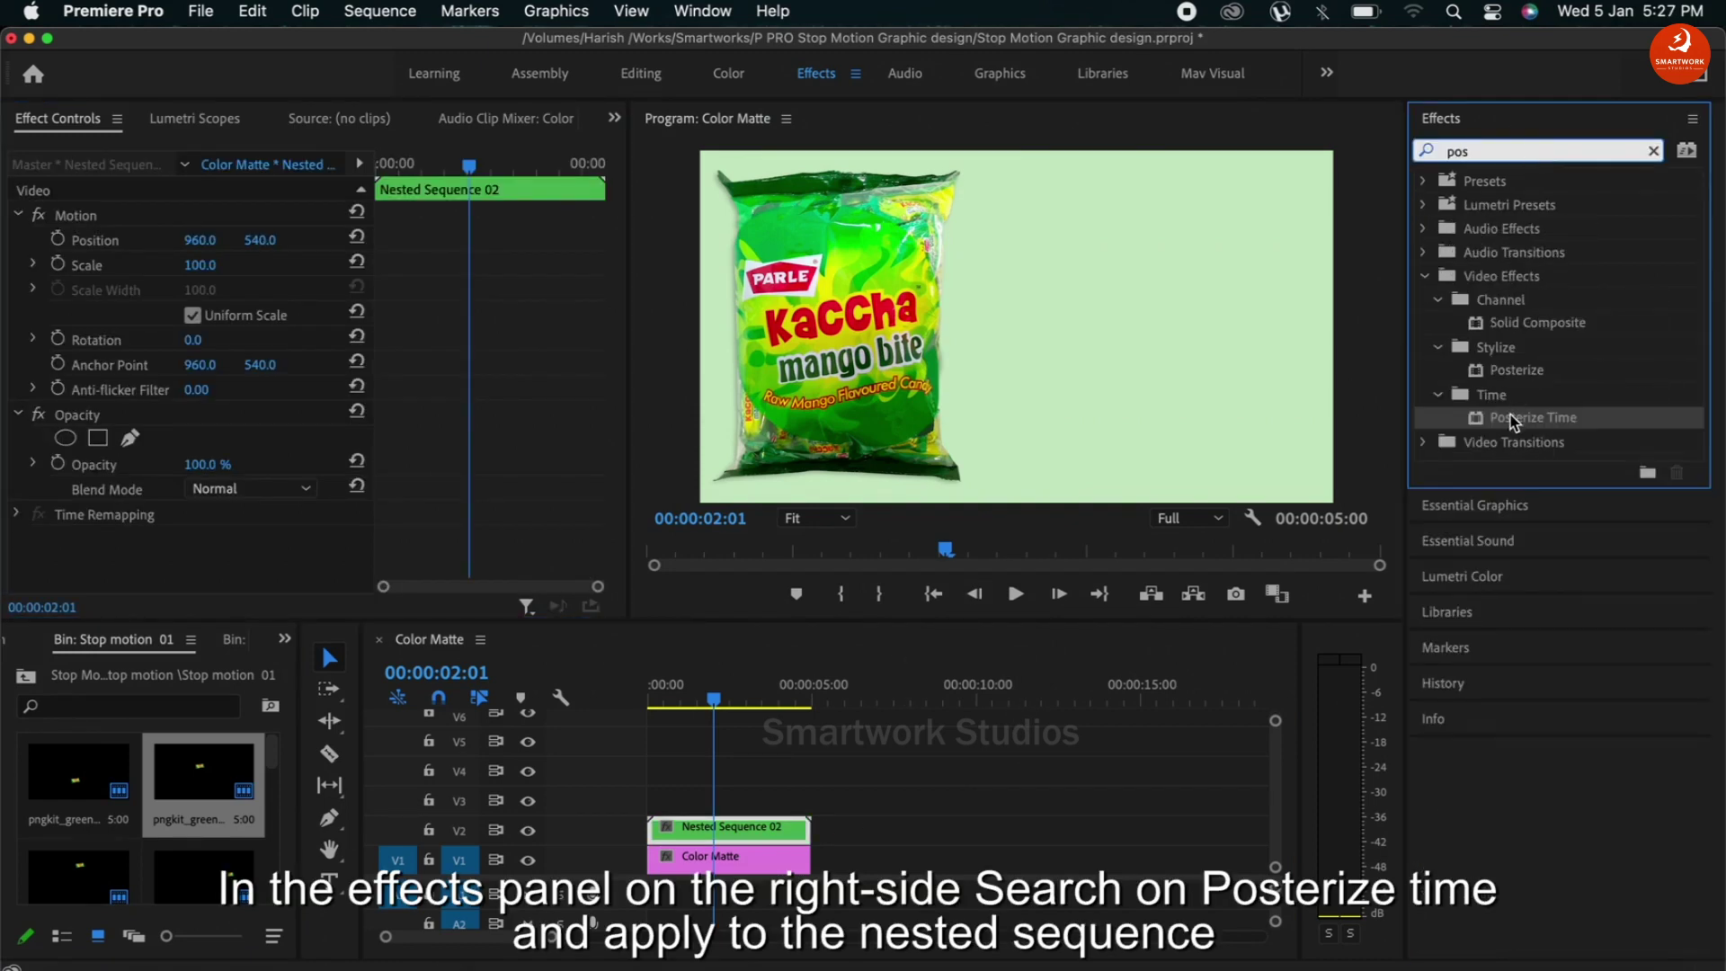
- Apply Posterize Time to Nested Sequence 02 with a 5 fps frame rate
double_click(1511, 419)
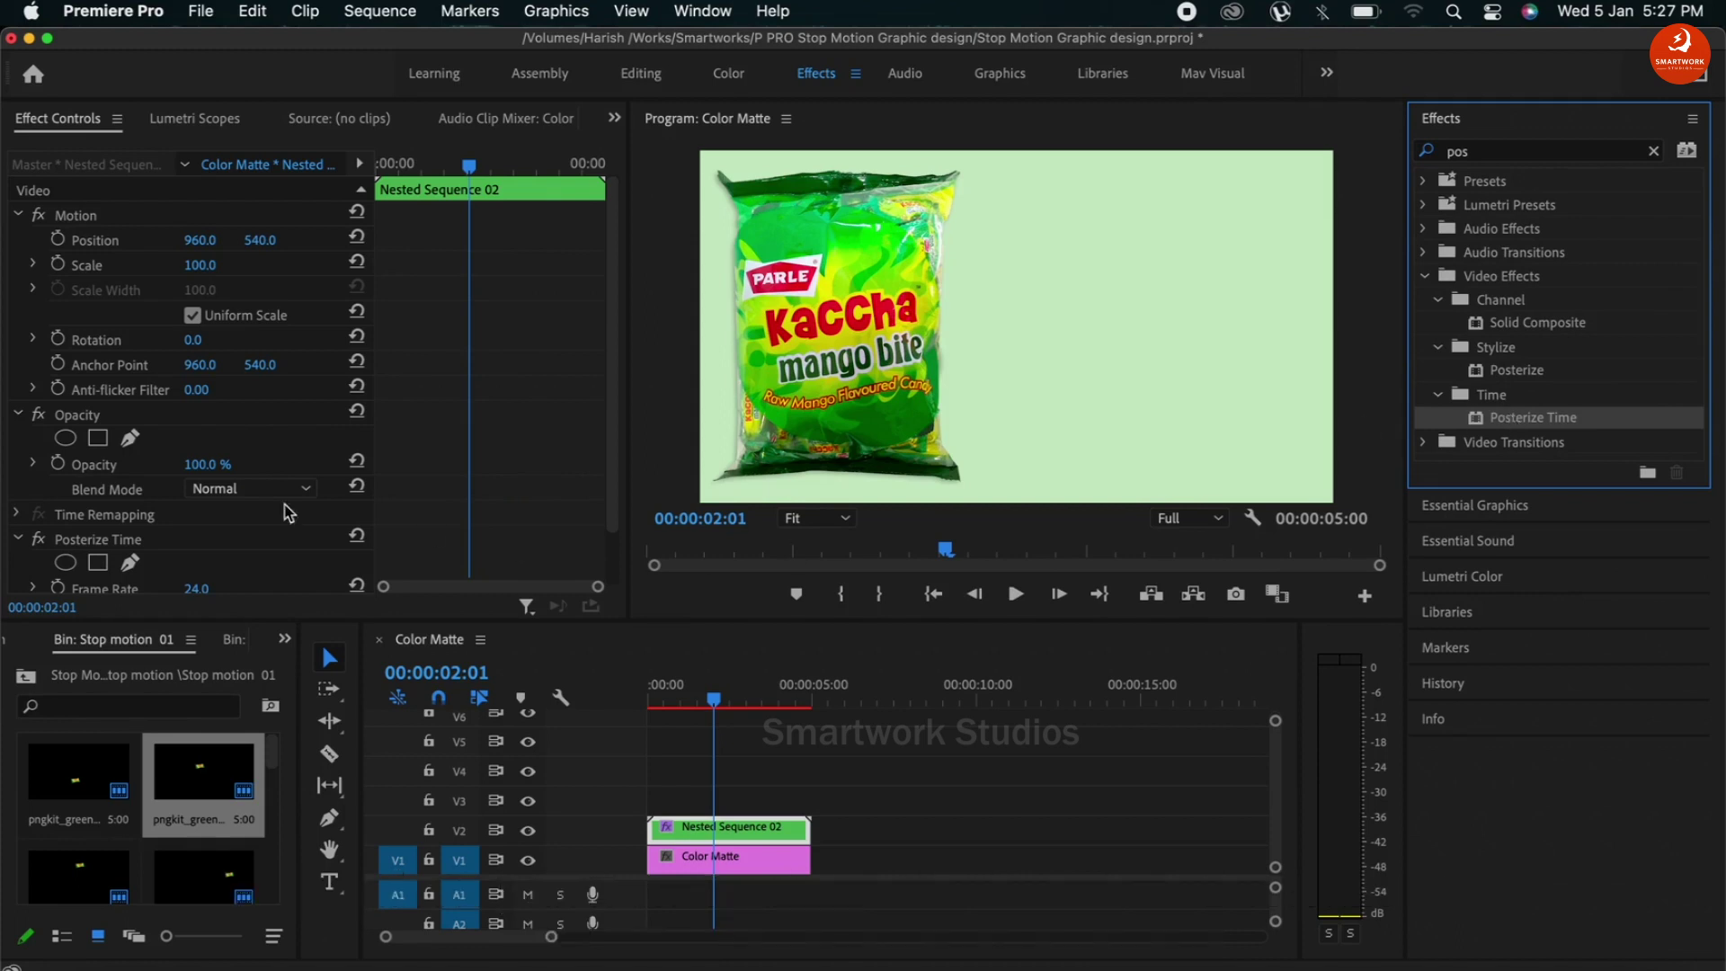
scroll(190, 503, "down", 2)
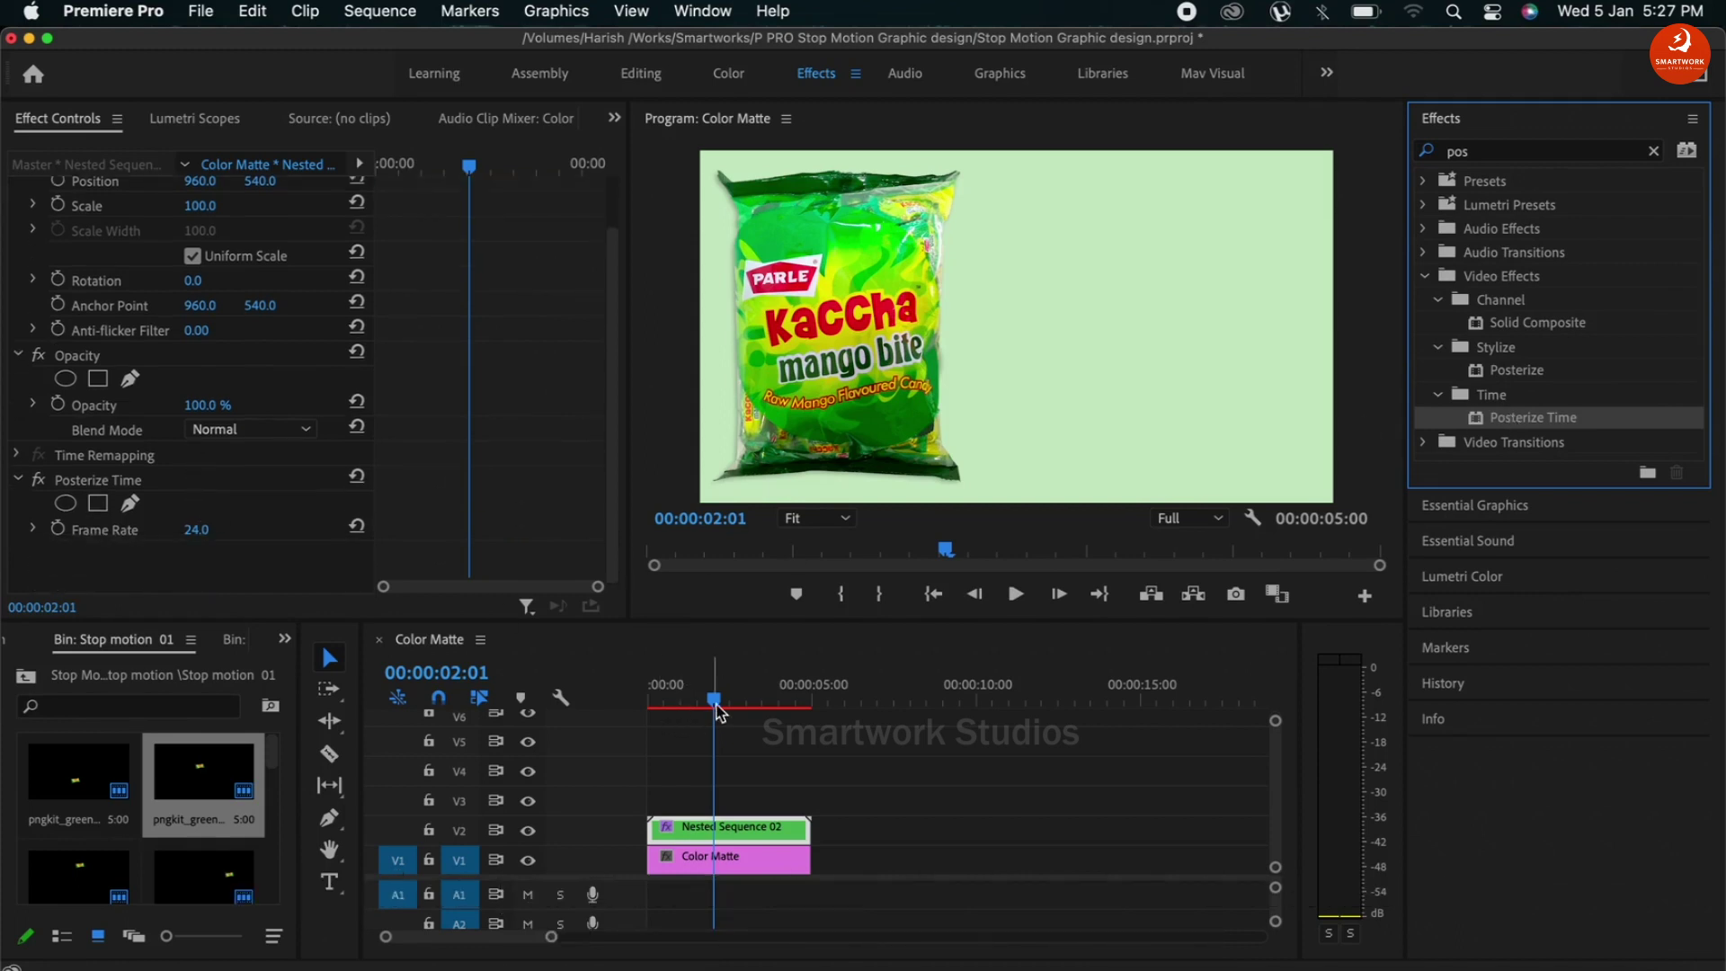
left_click_drag(715, 700, 593, 710)
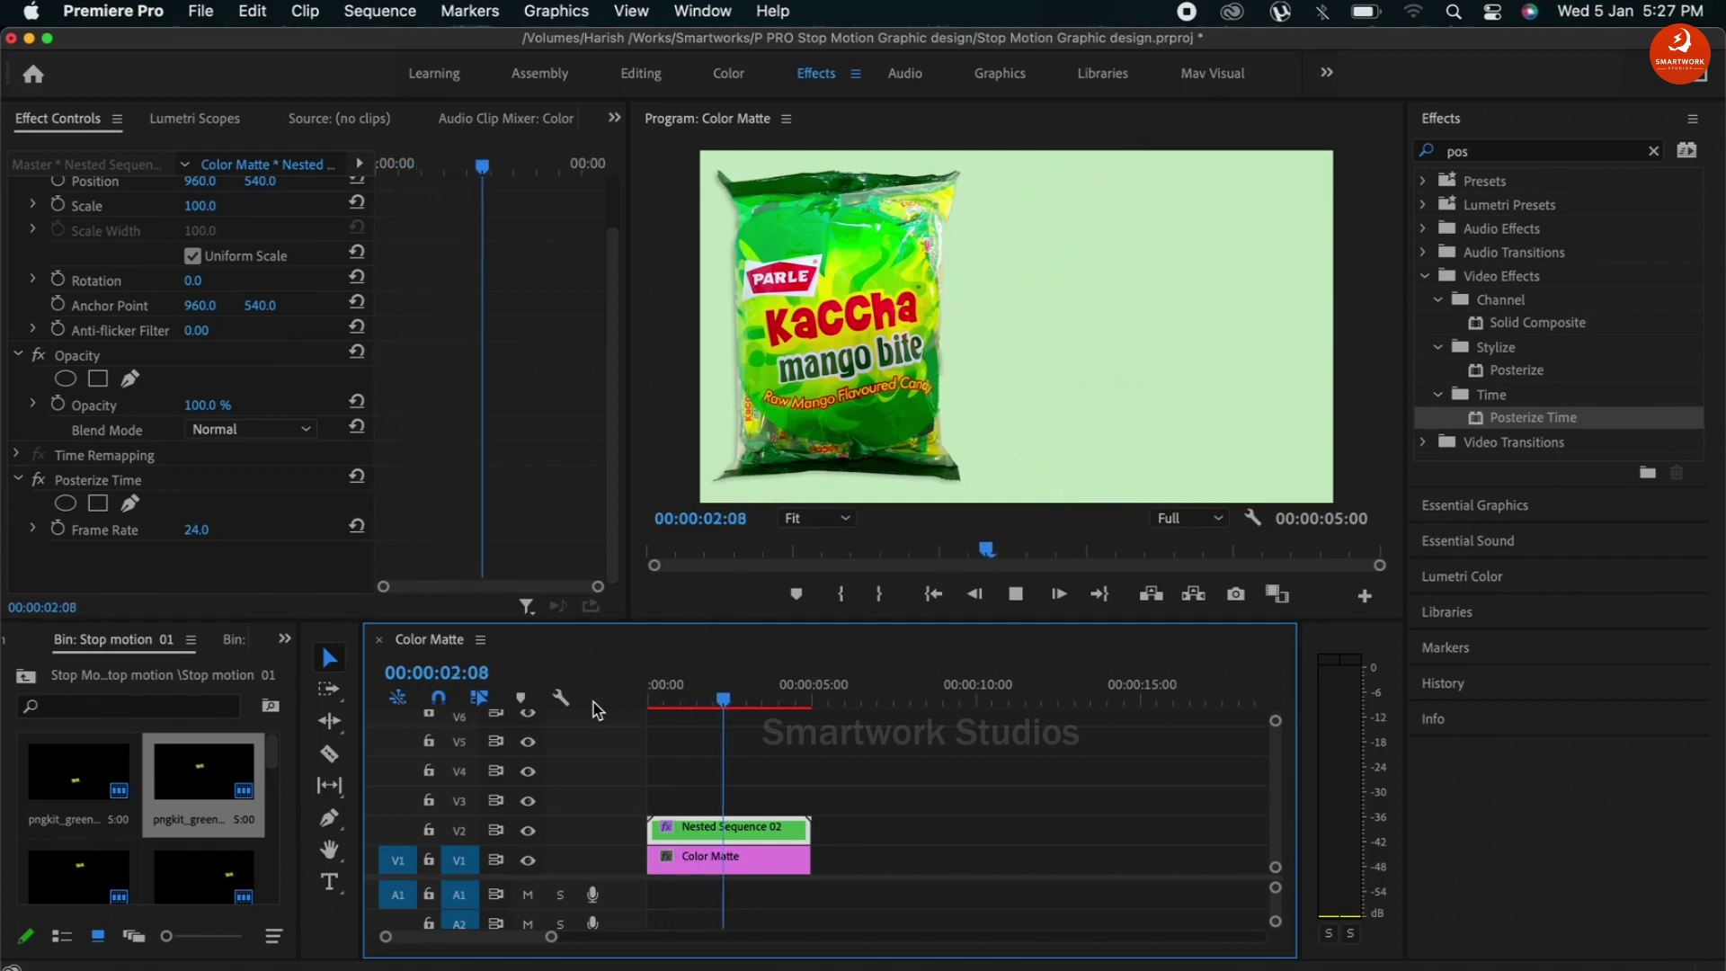
key("space")
left_click_drag(750, 688, 434, 678)
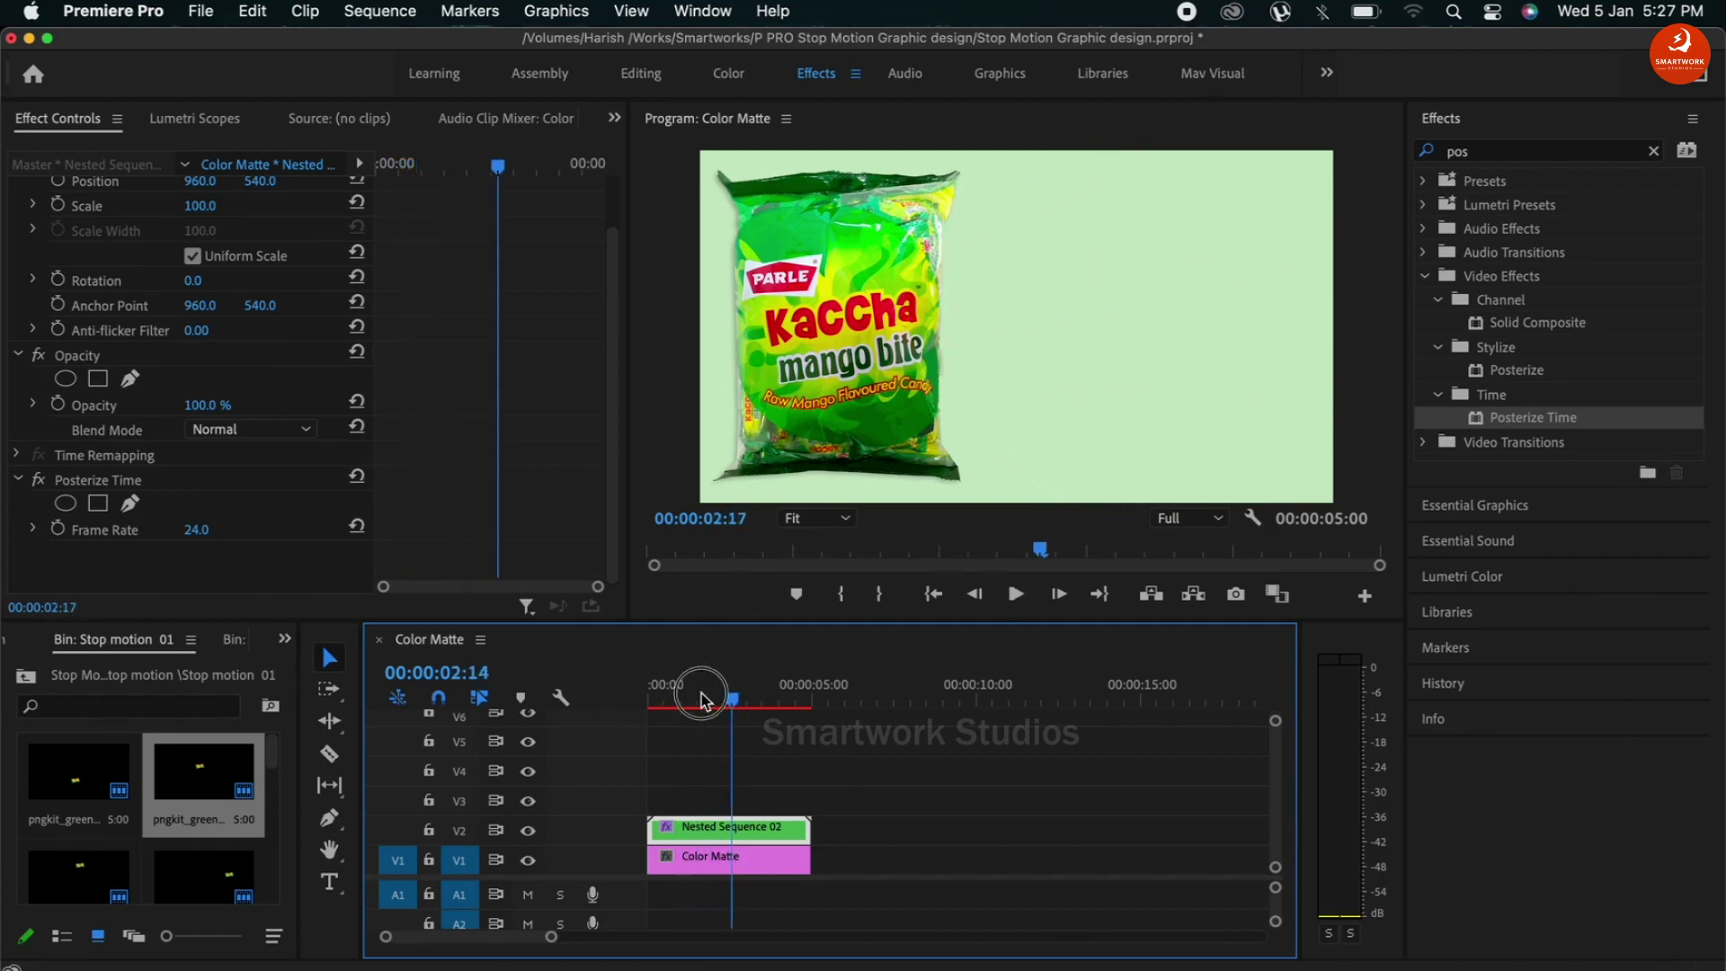
left_click(197, 531)
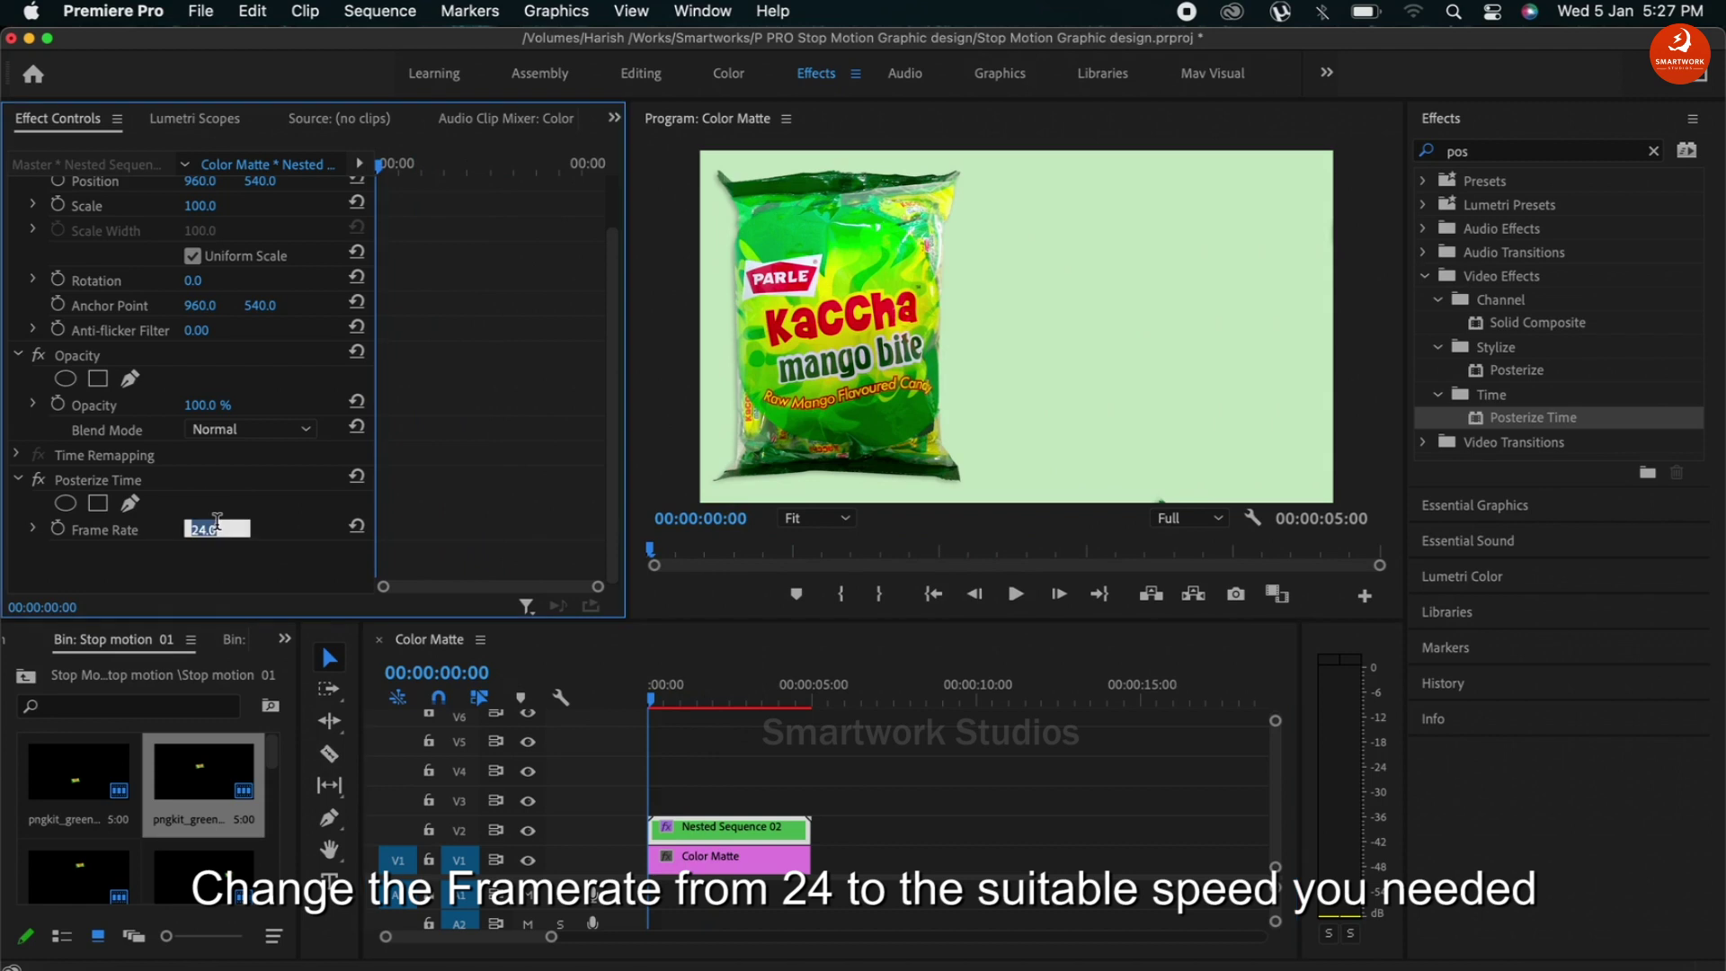
type("5")
key("Return")
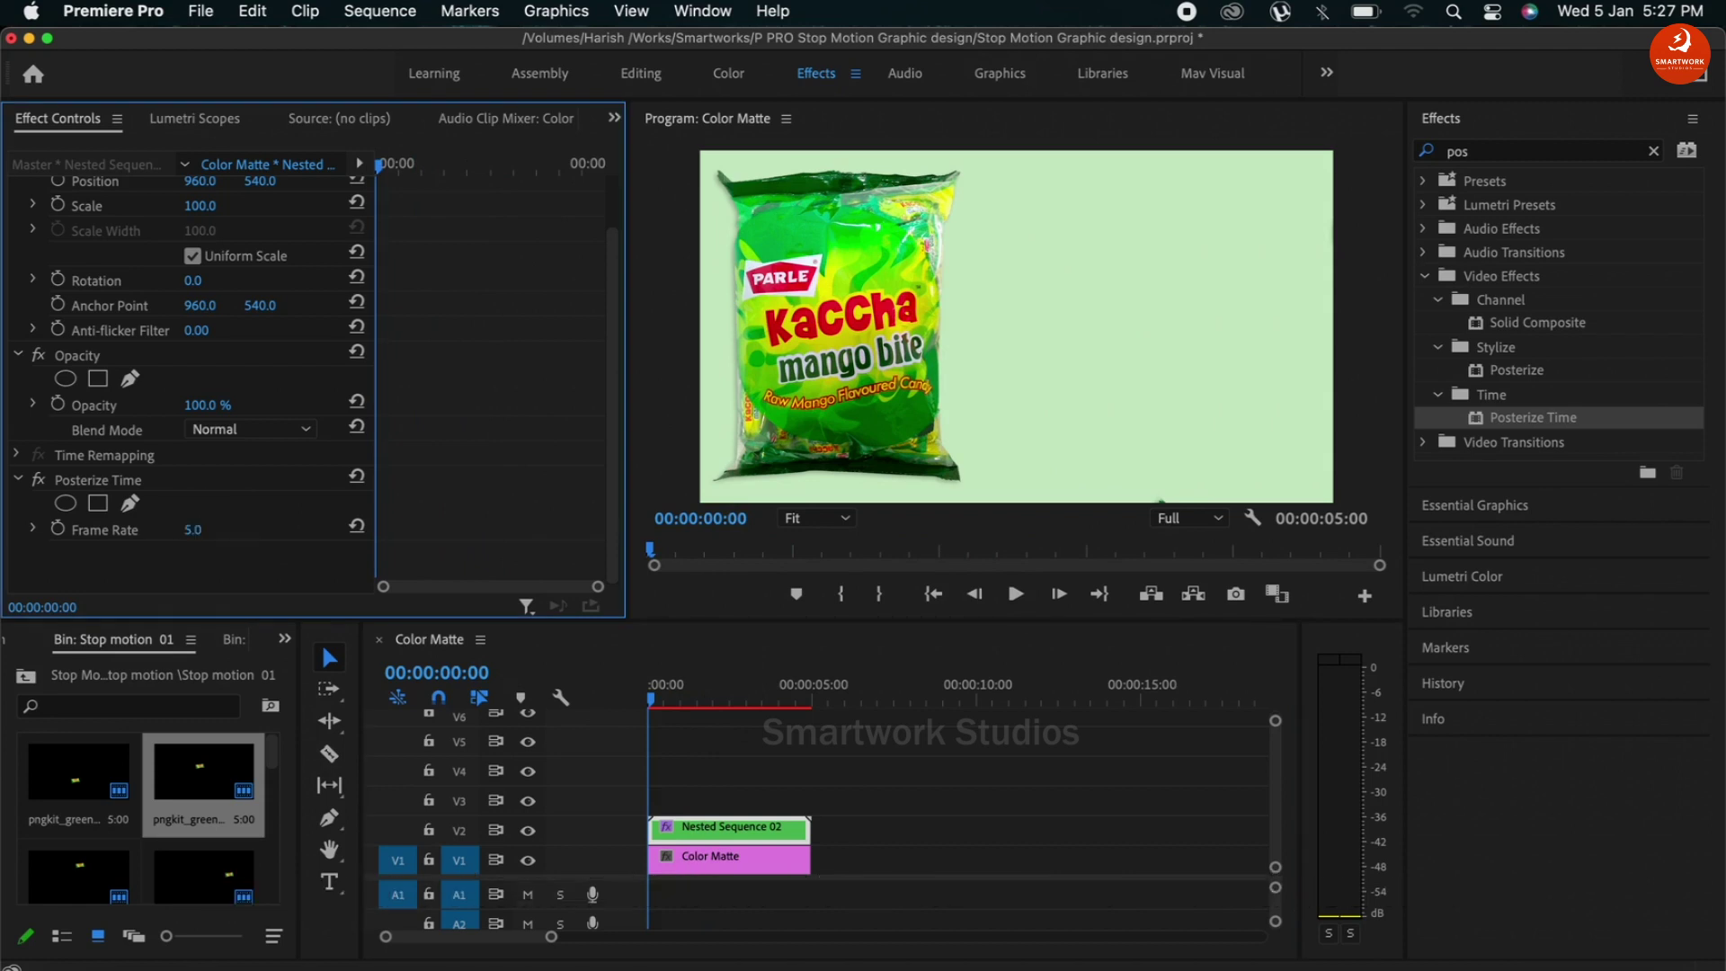
- Preview the 5 fps stop-motion, then place the Parle pack image on V3
key("space")
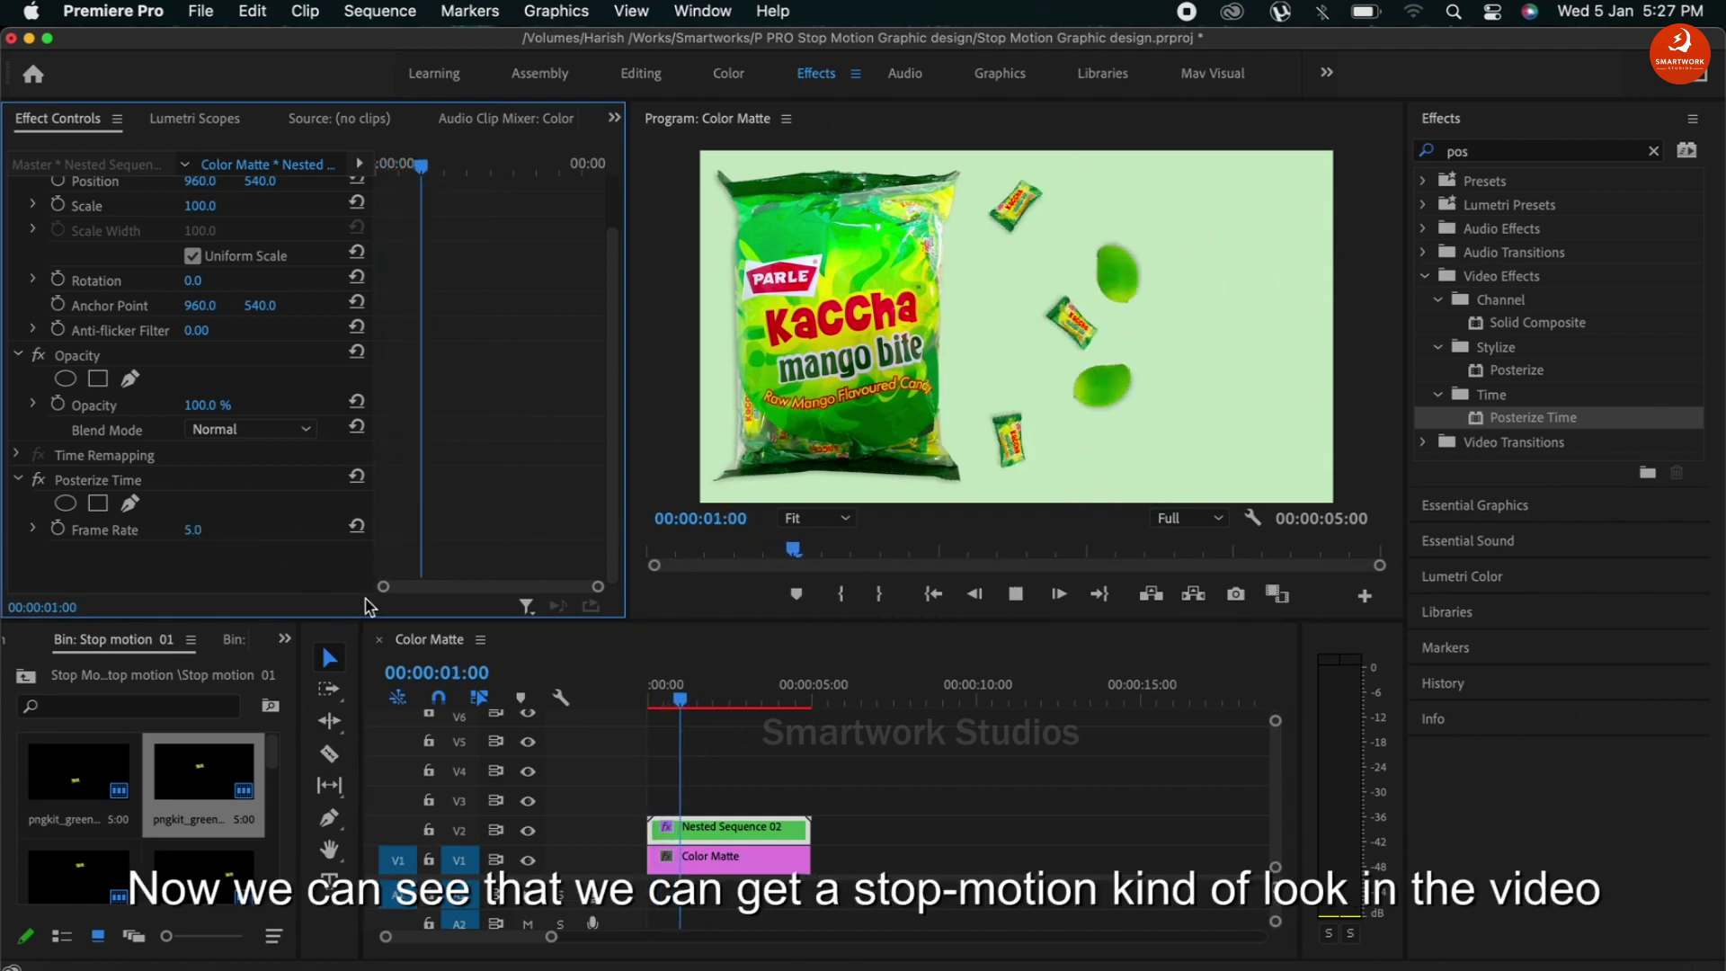
key("space")
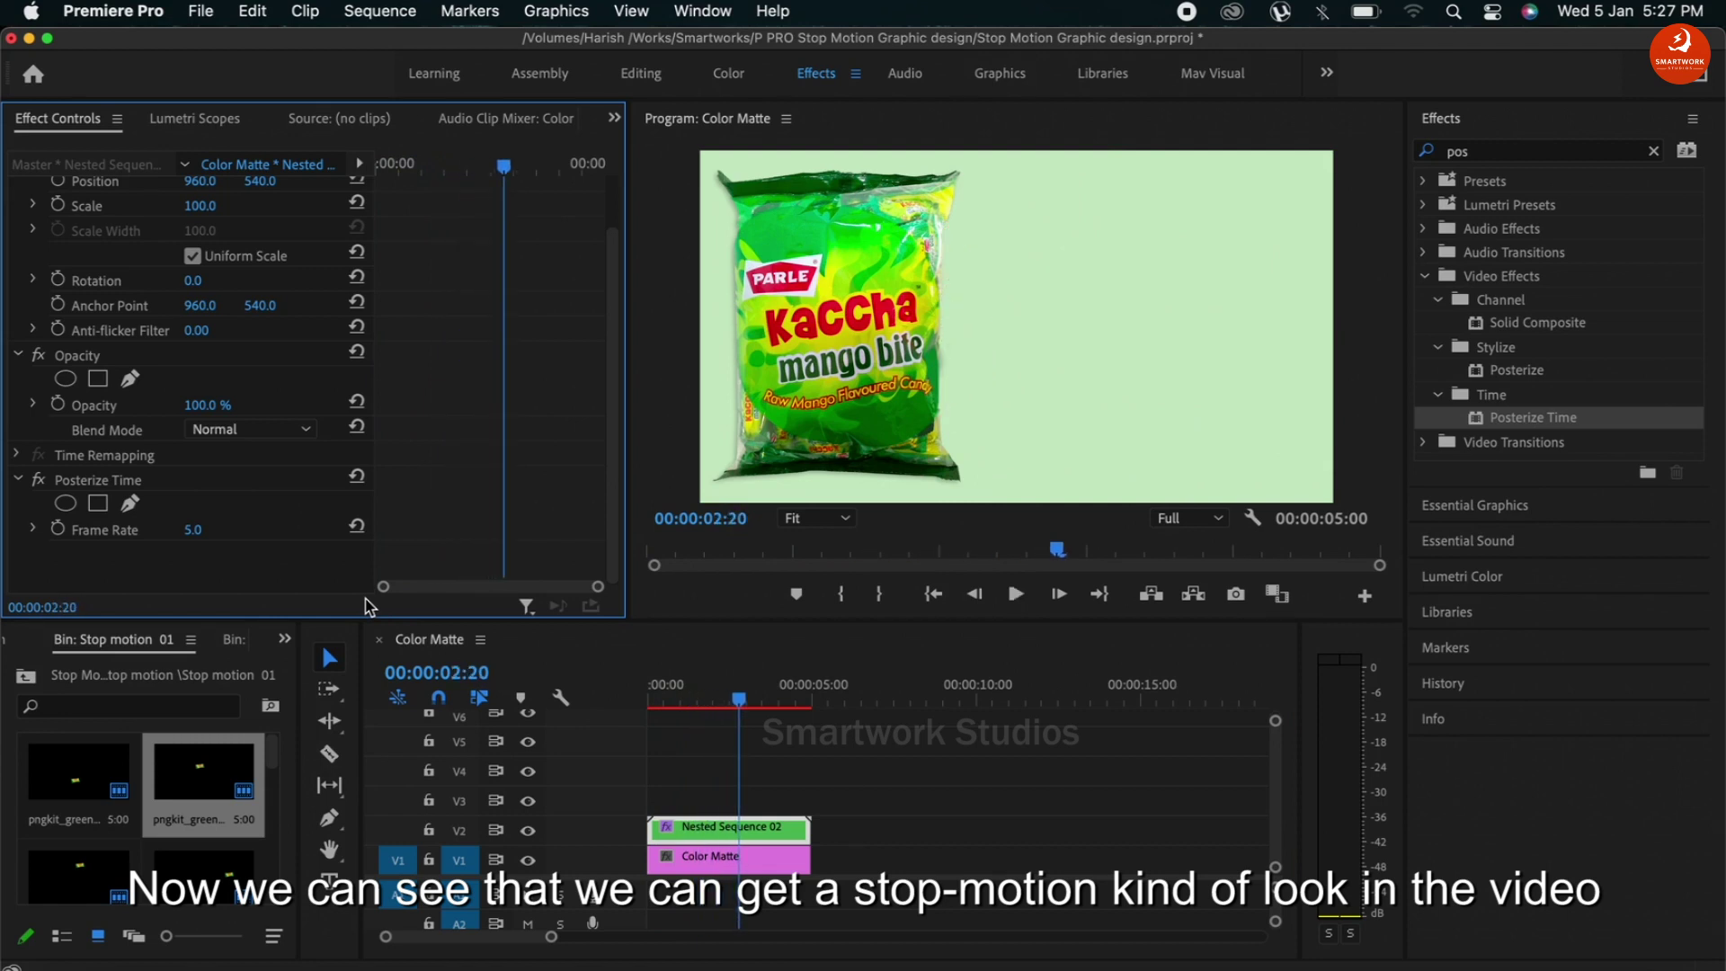
mouse_move(704, 735)
left_mouse_down()
mouse_move(754, 776)
mouse_move(752, 800)
left_mouse_up()
left_click_drag(723, 691, 690, 691)
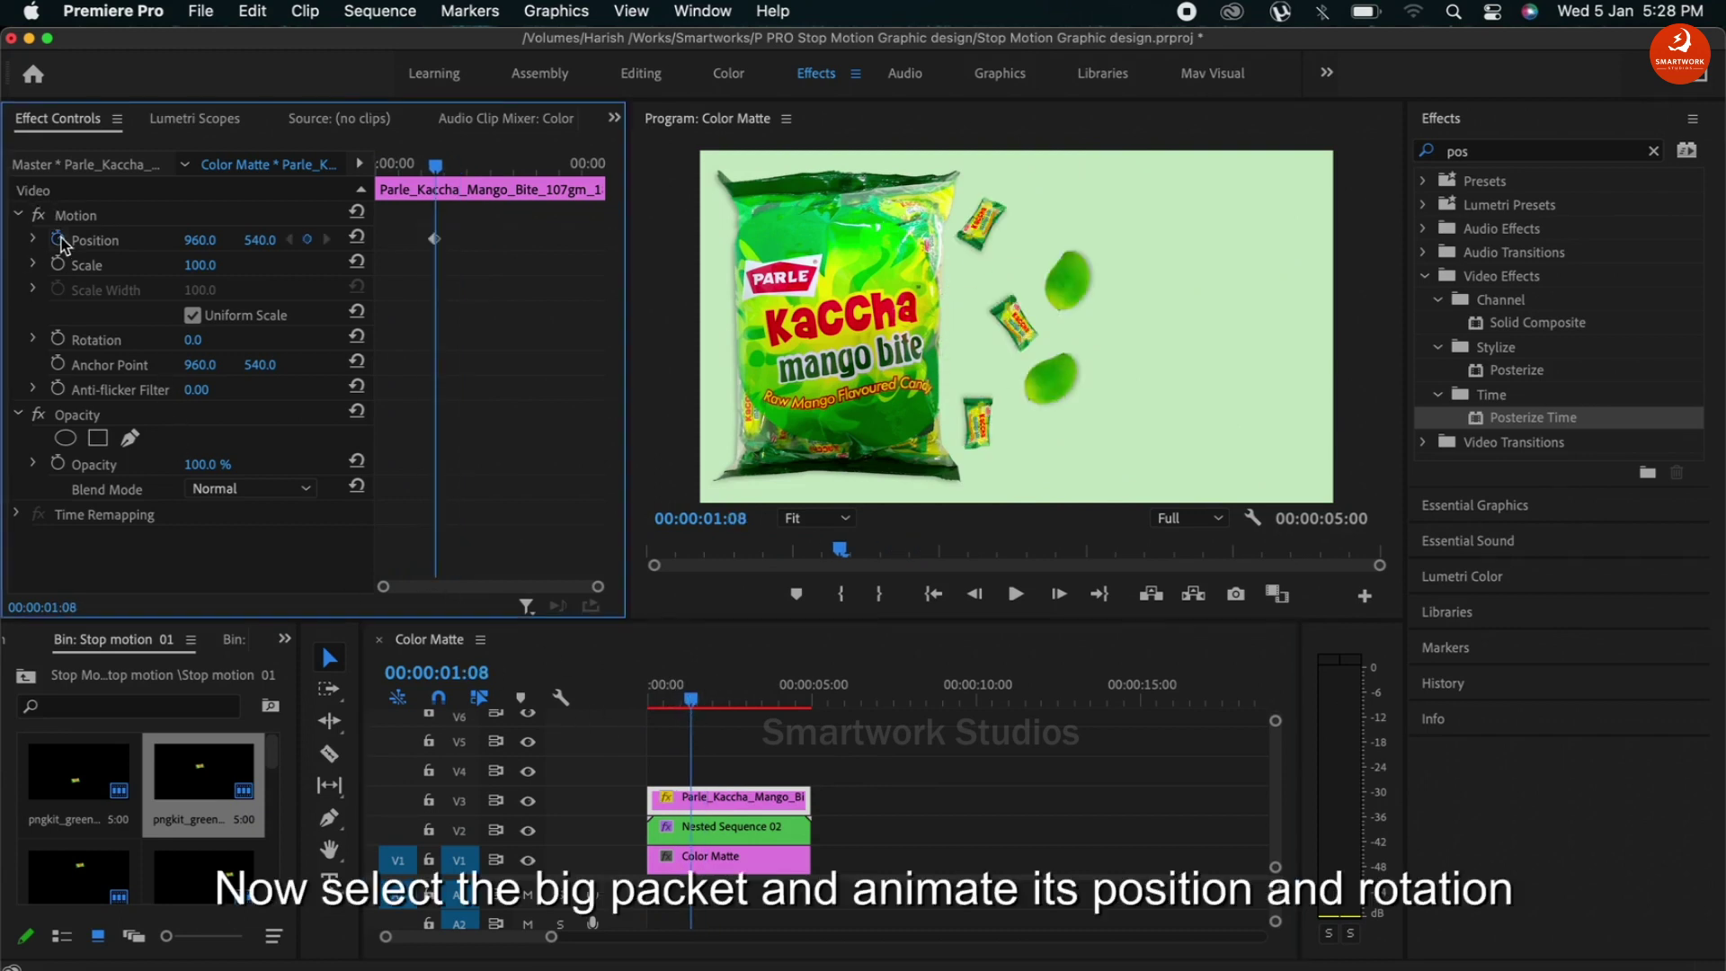
- Keyframe the pack at Position X 95 on frame 0 and Rotation -7° at 16 frames
left_click(57, 239)
left_click(57, 339)
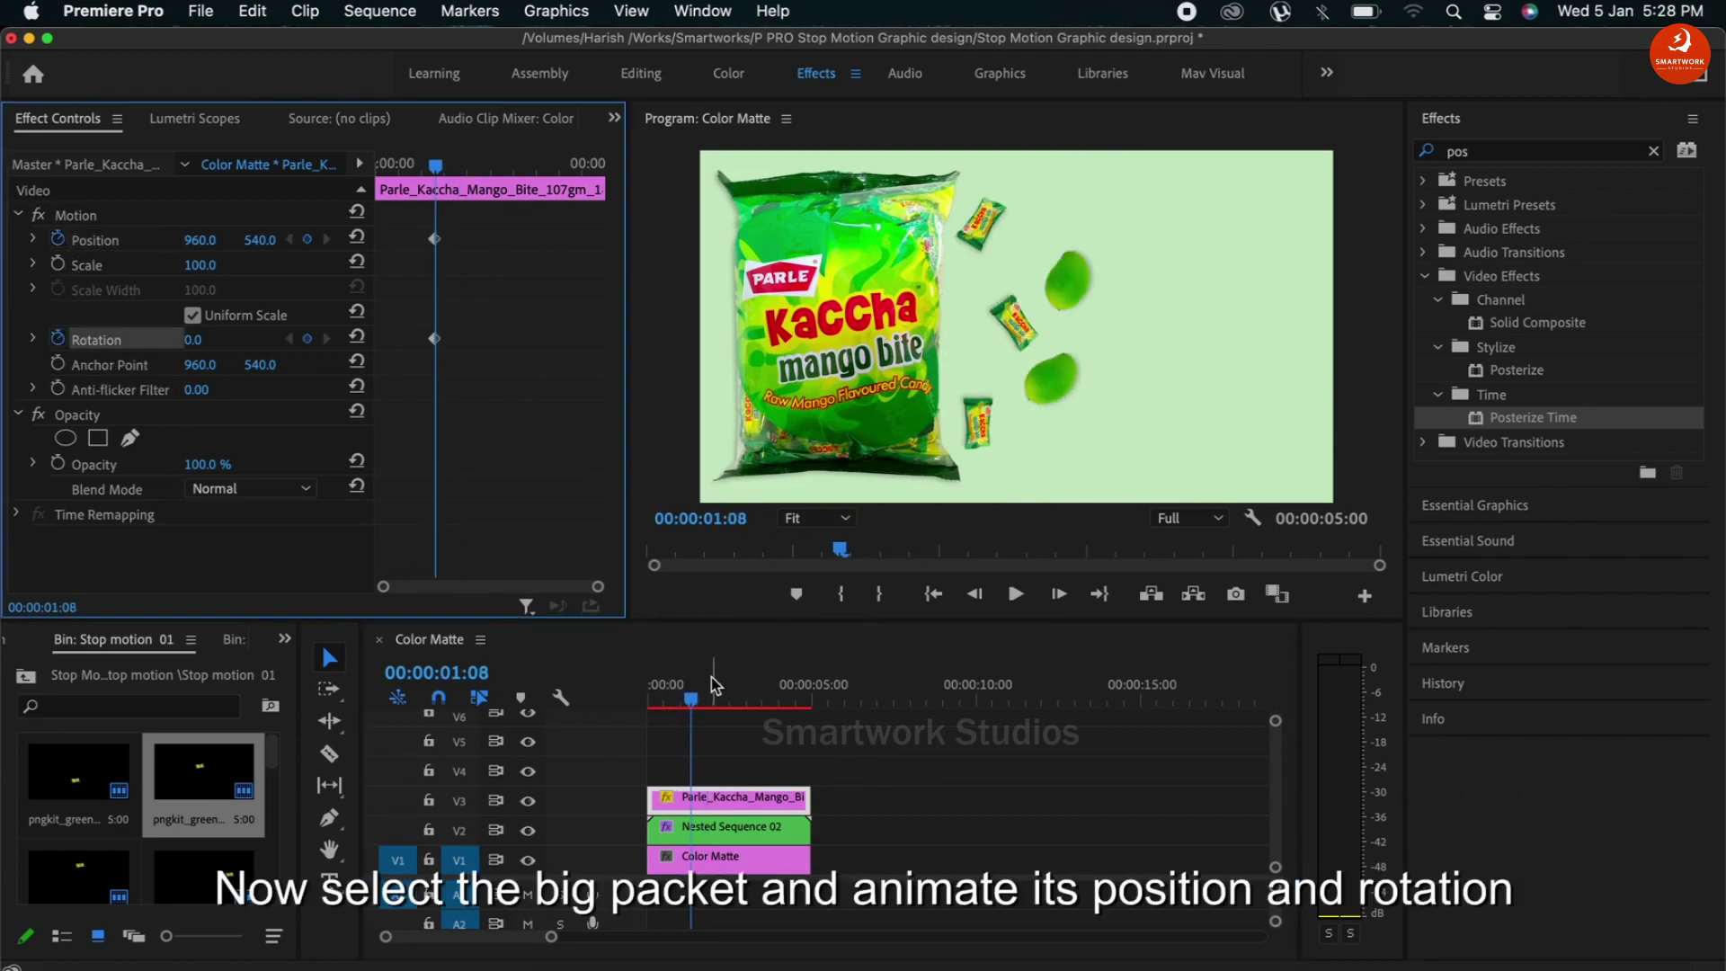
left_click_drag(692, 684, 635, 702)
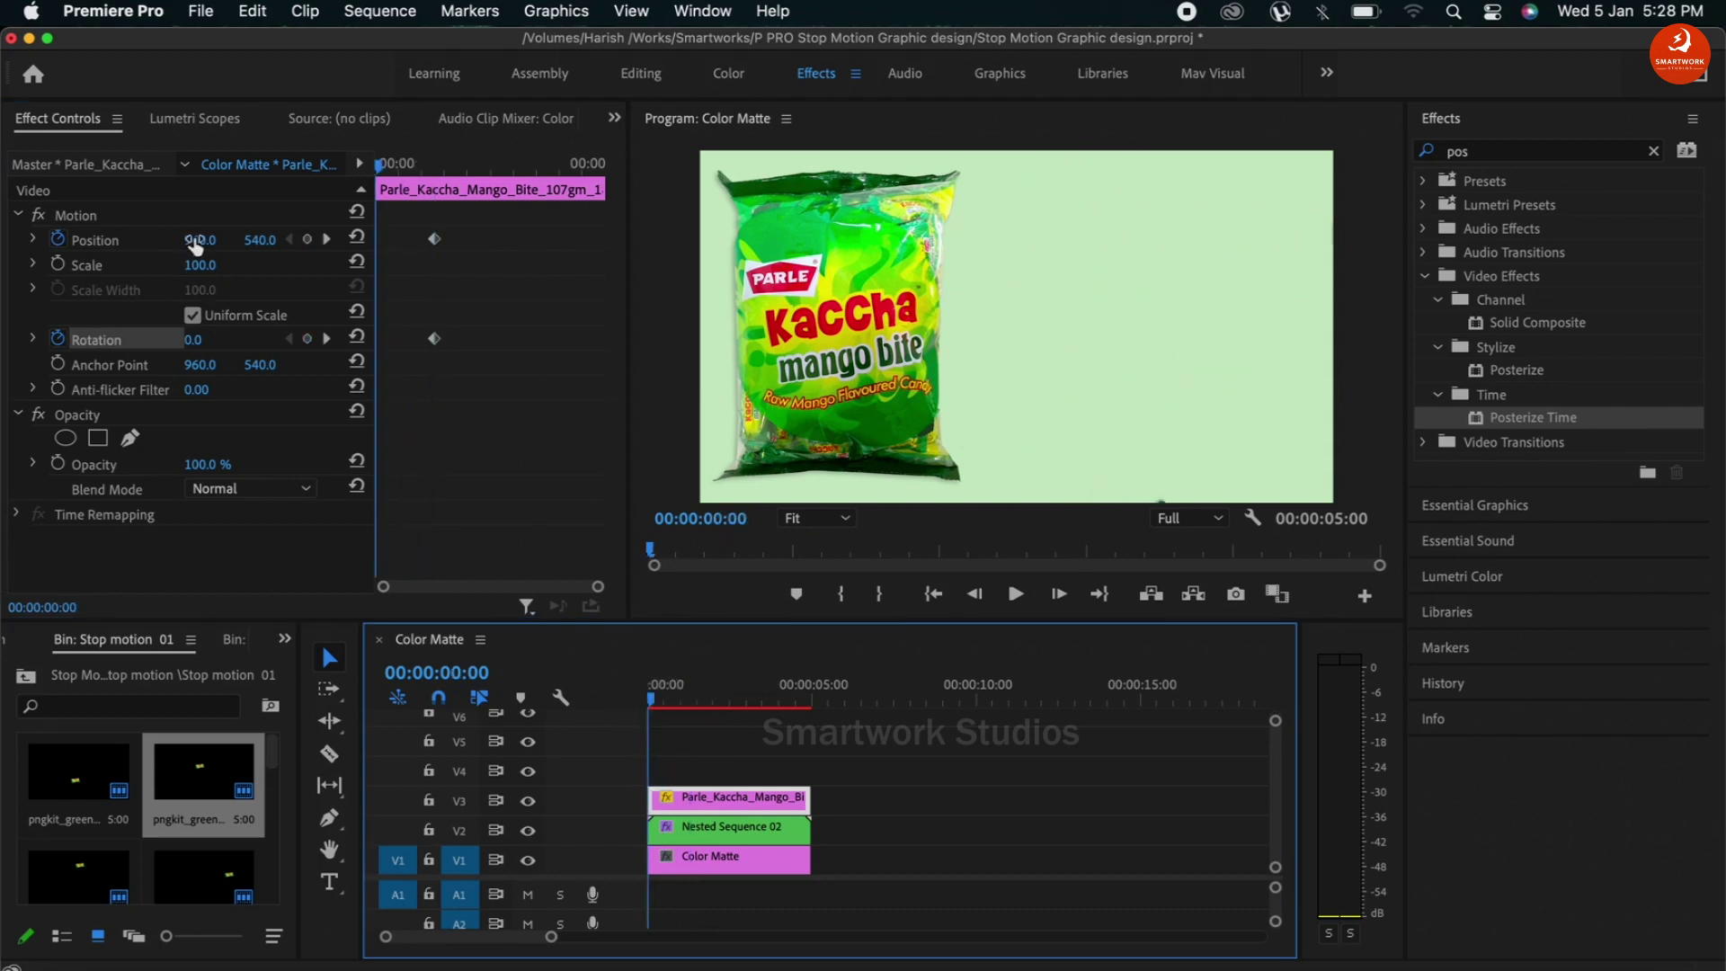
left_click_drag(198, 240, 163, 241)
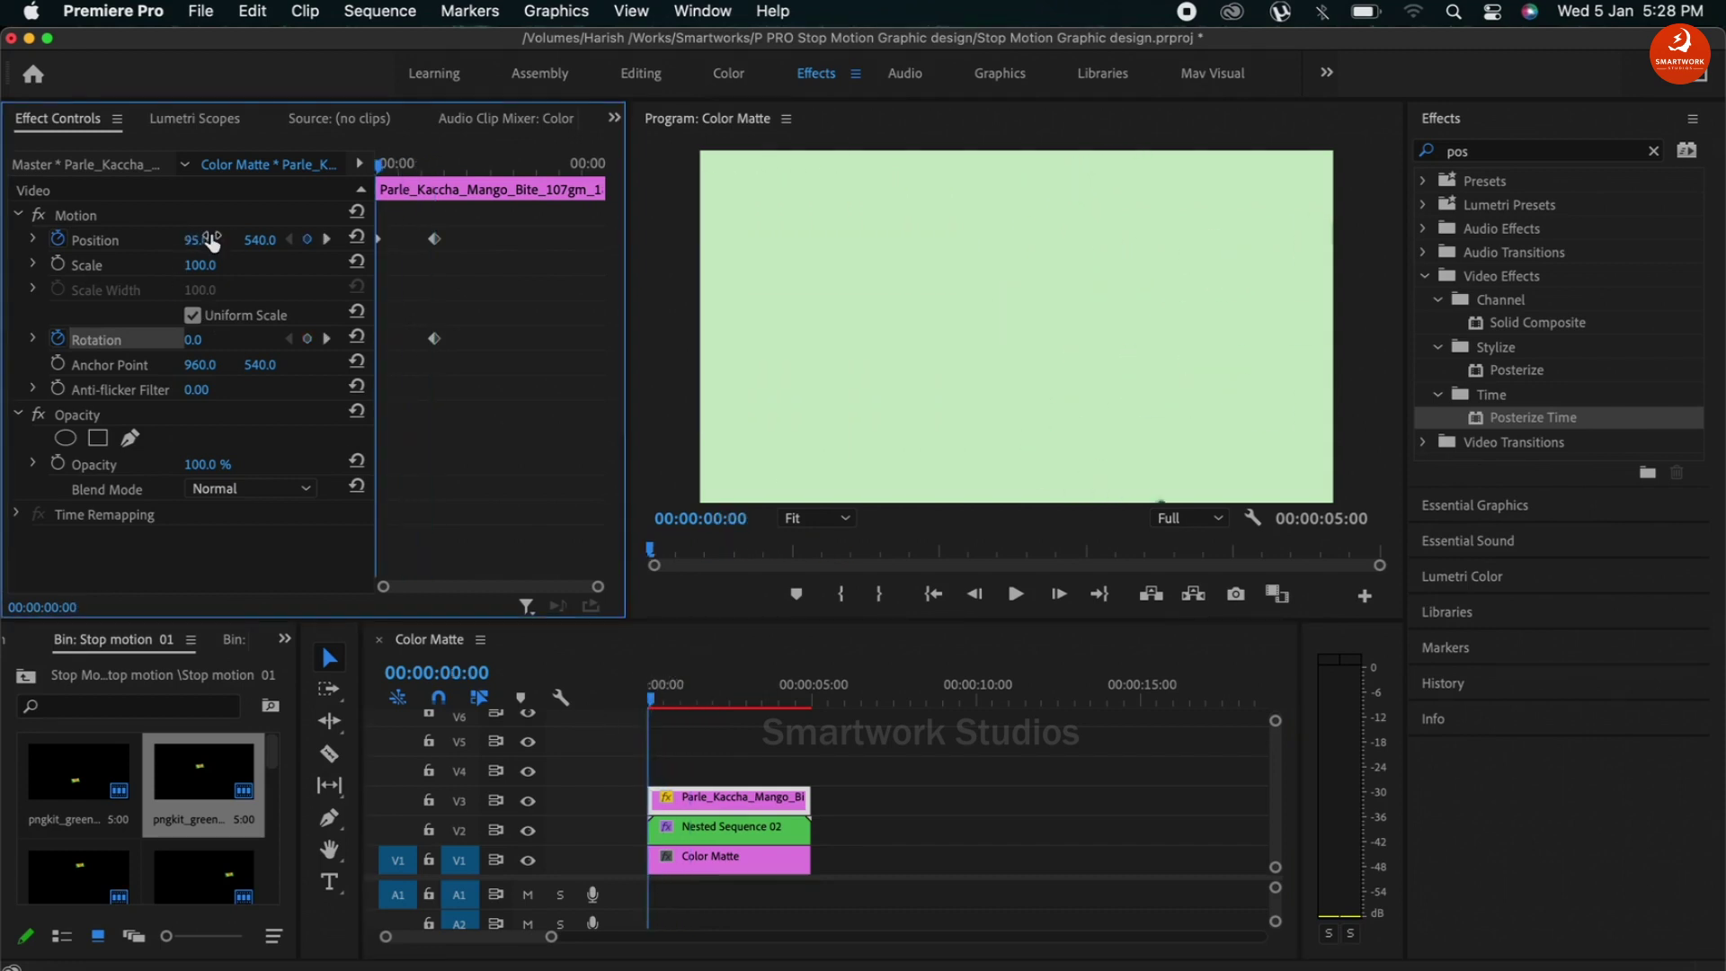
left_click_drag(654, 696, 676, 702)
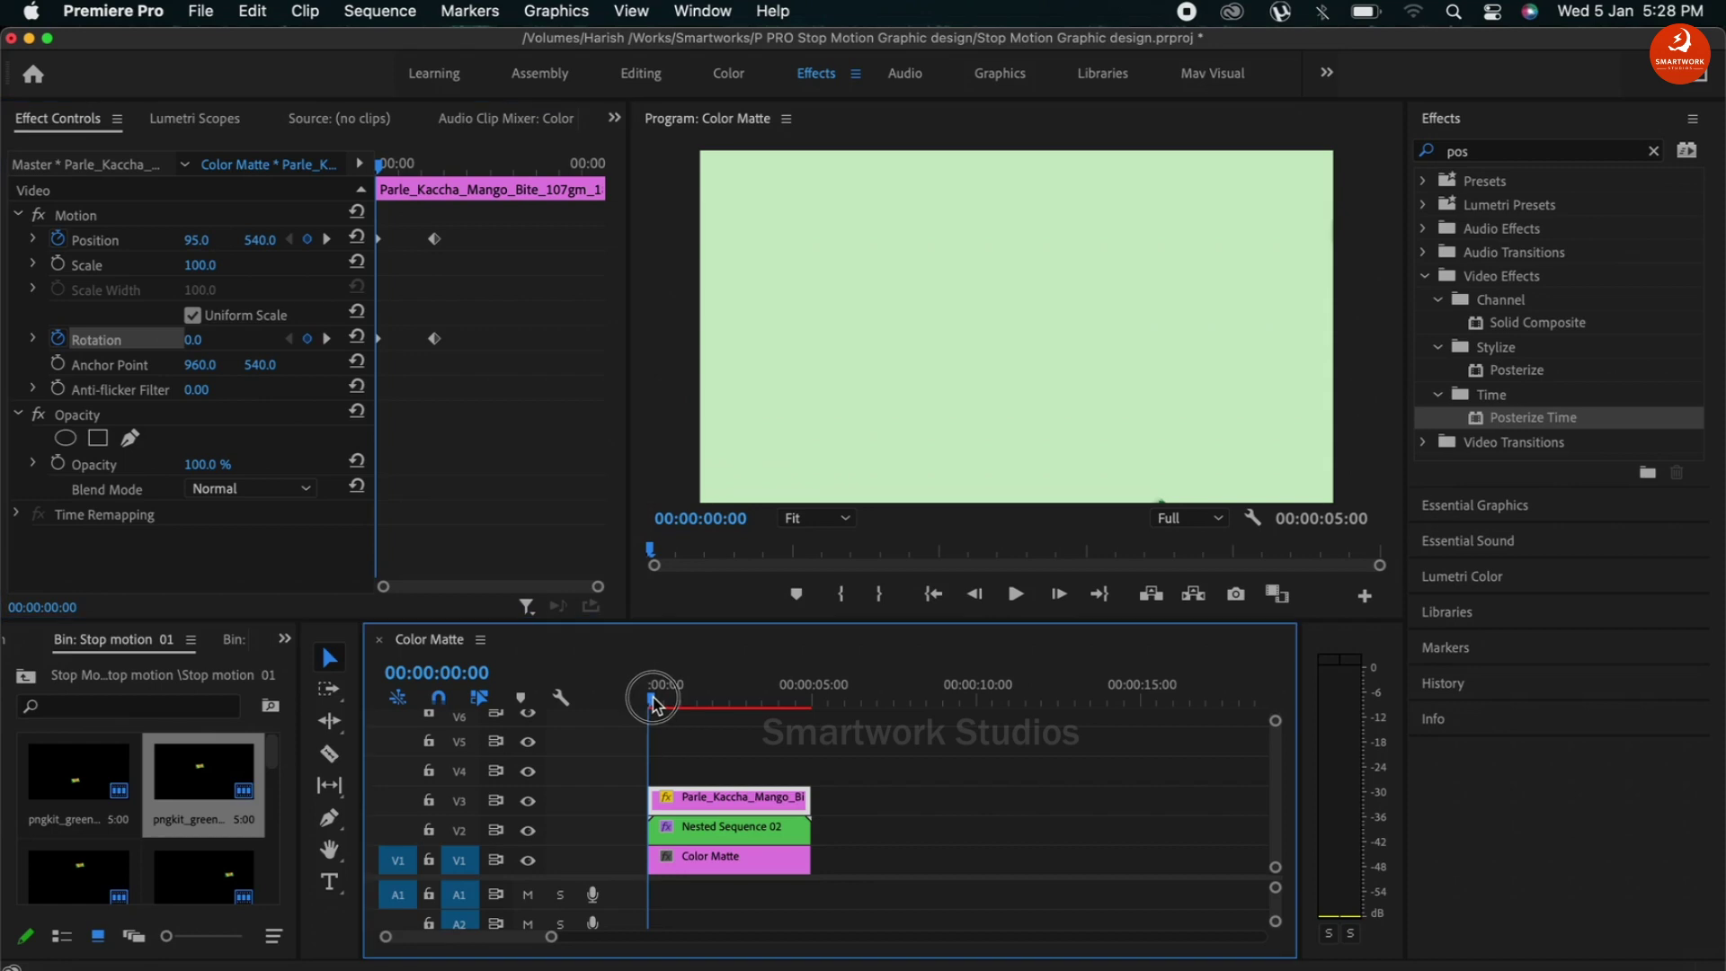
left_click(195, 340)
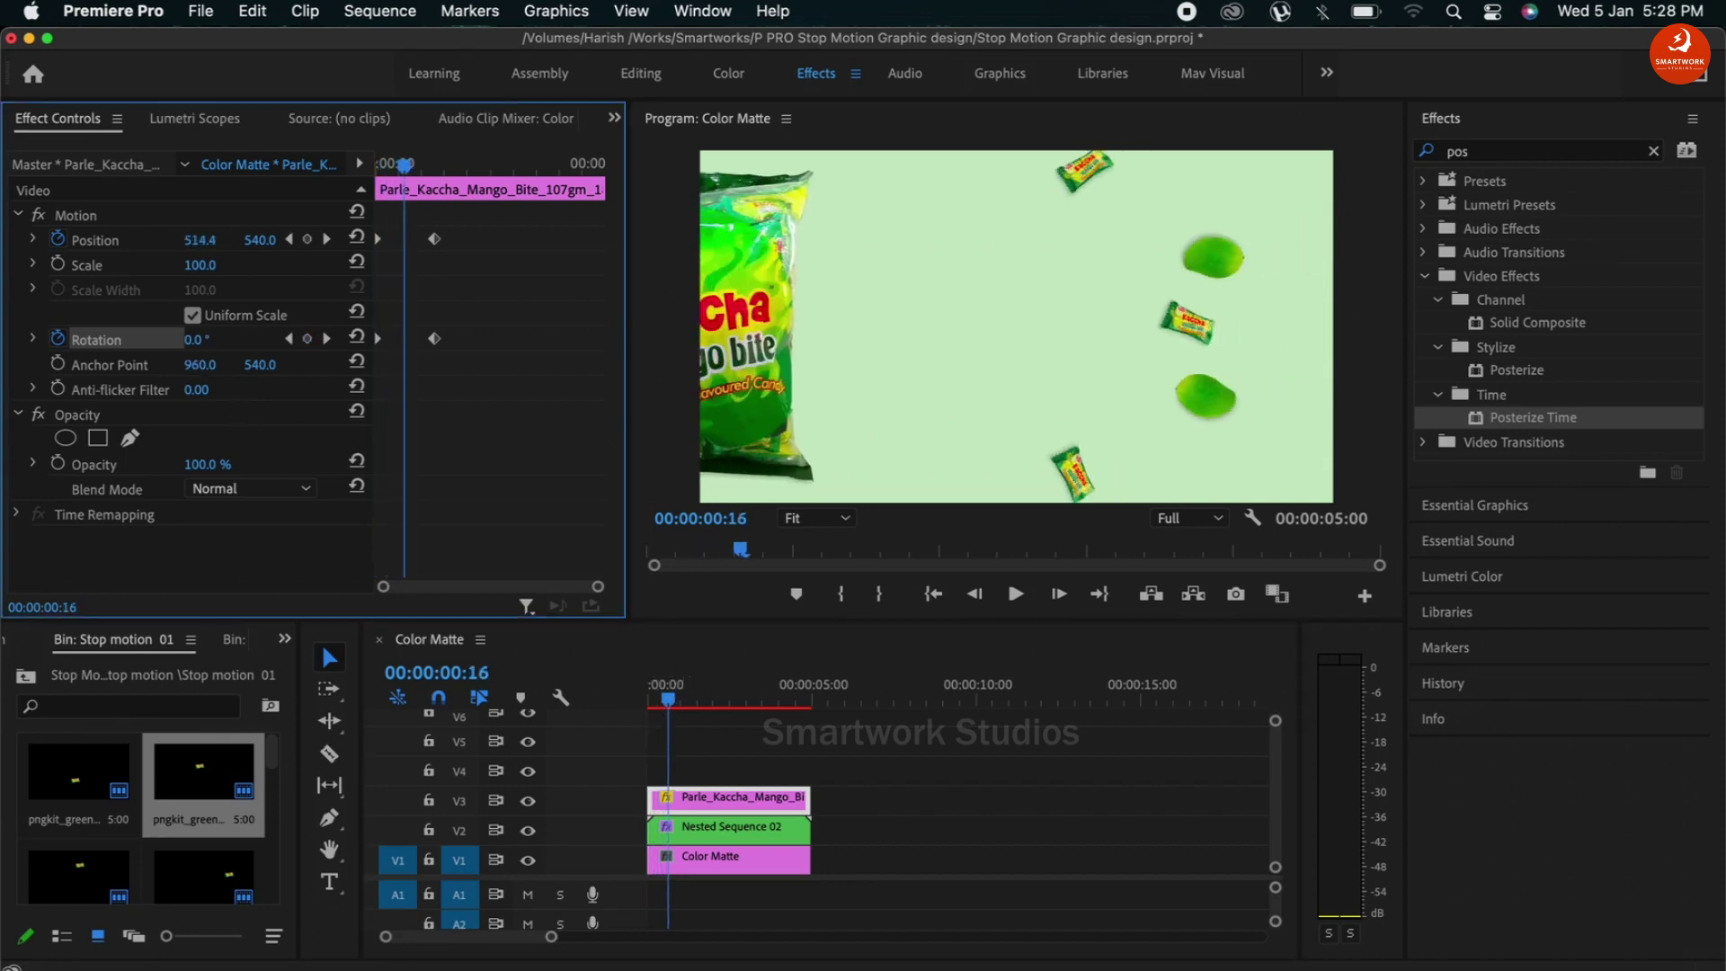
left_click_drag(195, 340, 185, 341)
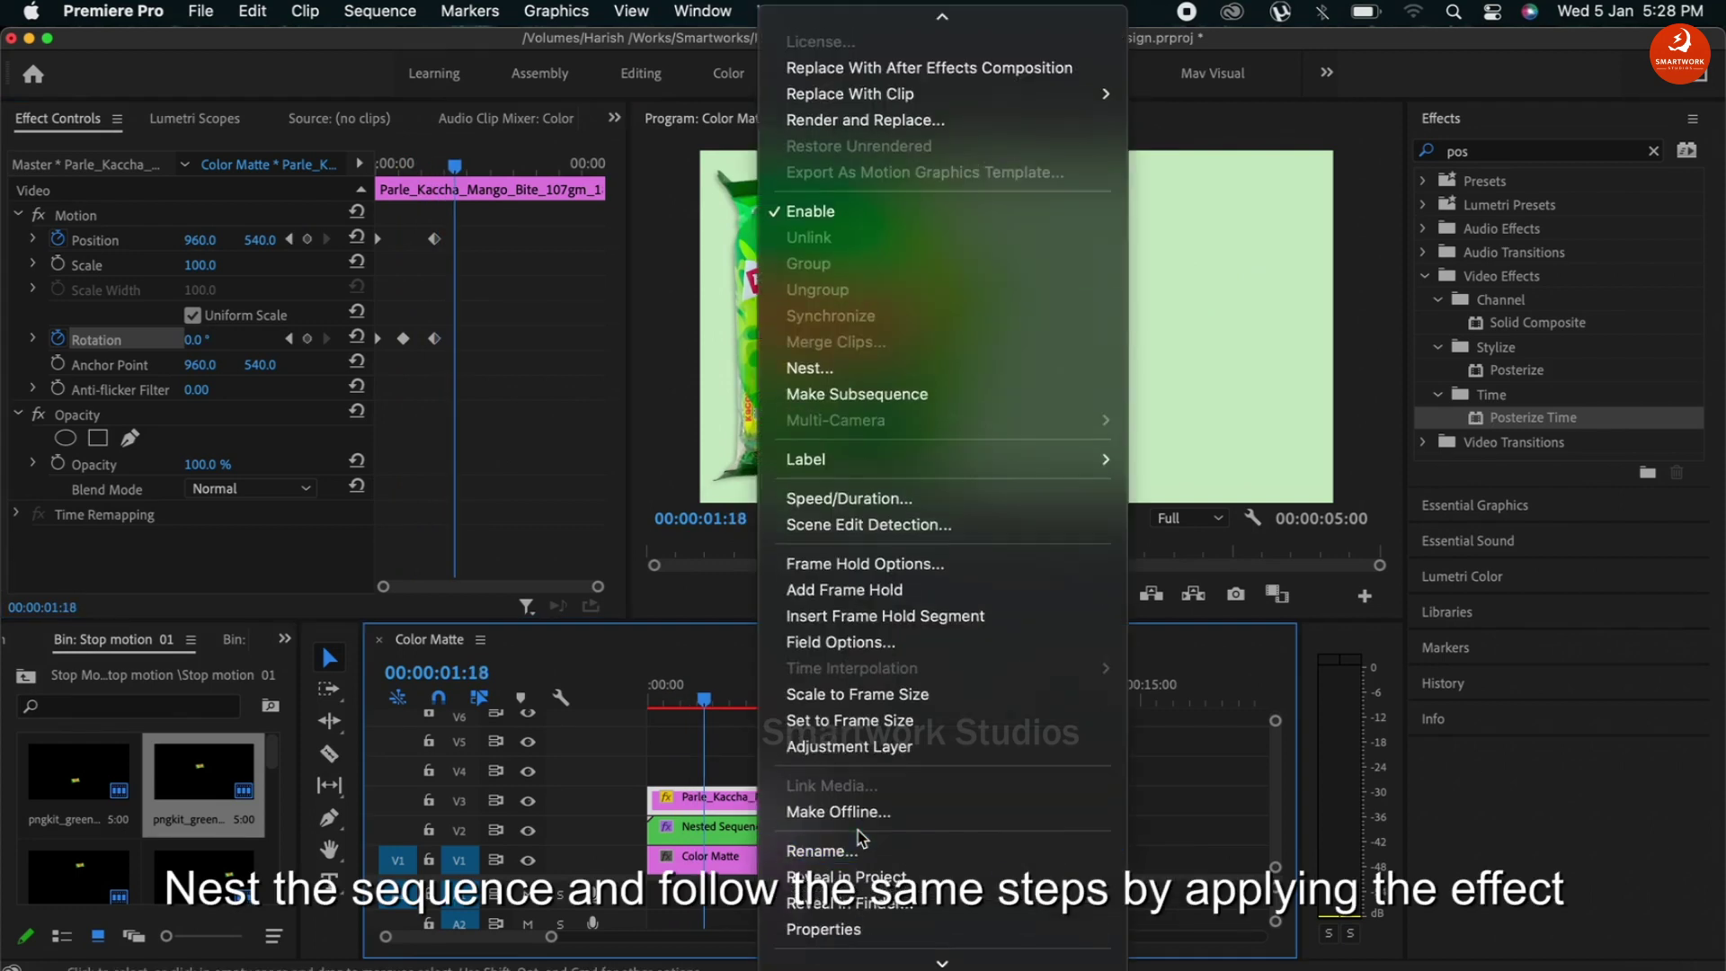
- Nest the animated pack as Nested Sequence 03 and give it Posterize Time at 5 fps
left_click(809, 358)
left_click(917, 540)
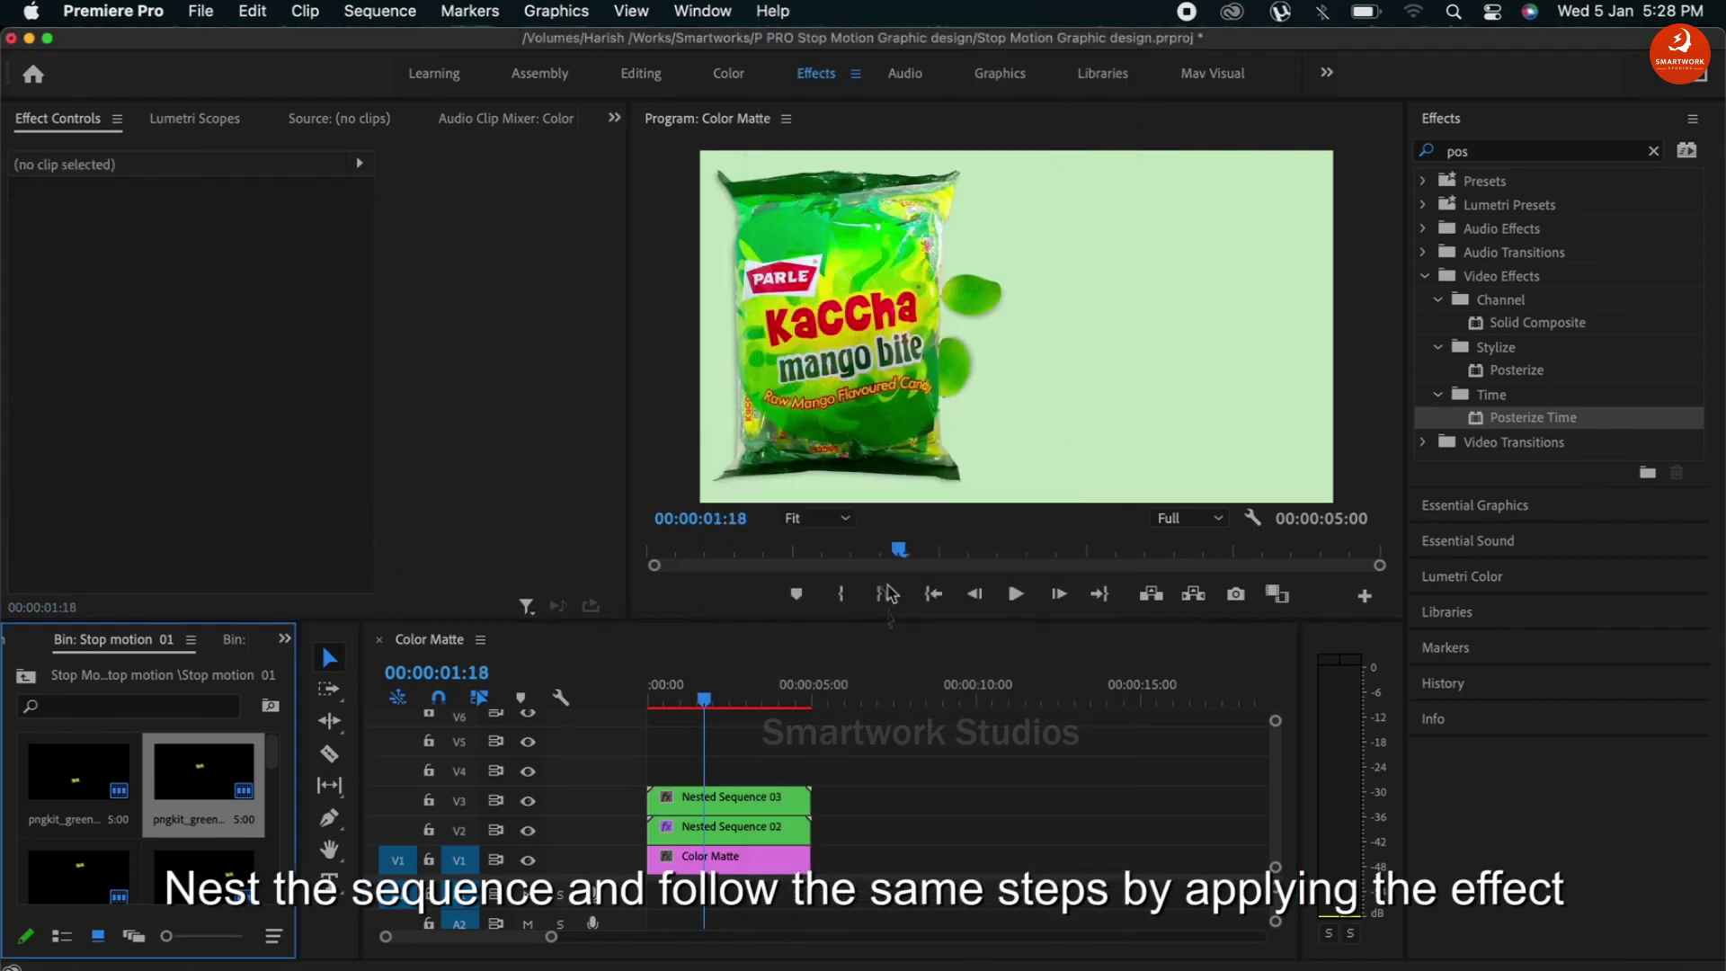
left_click(1485, 421)
left_click(732, 795)
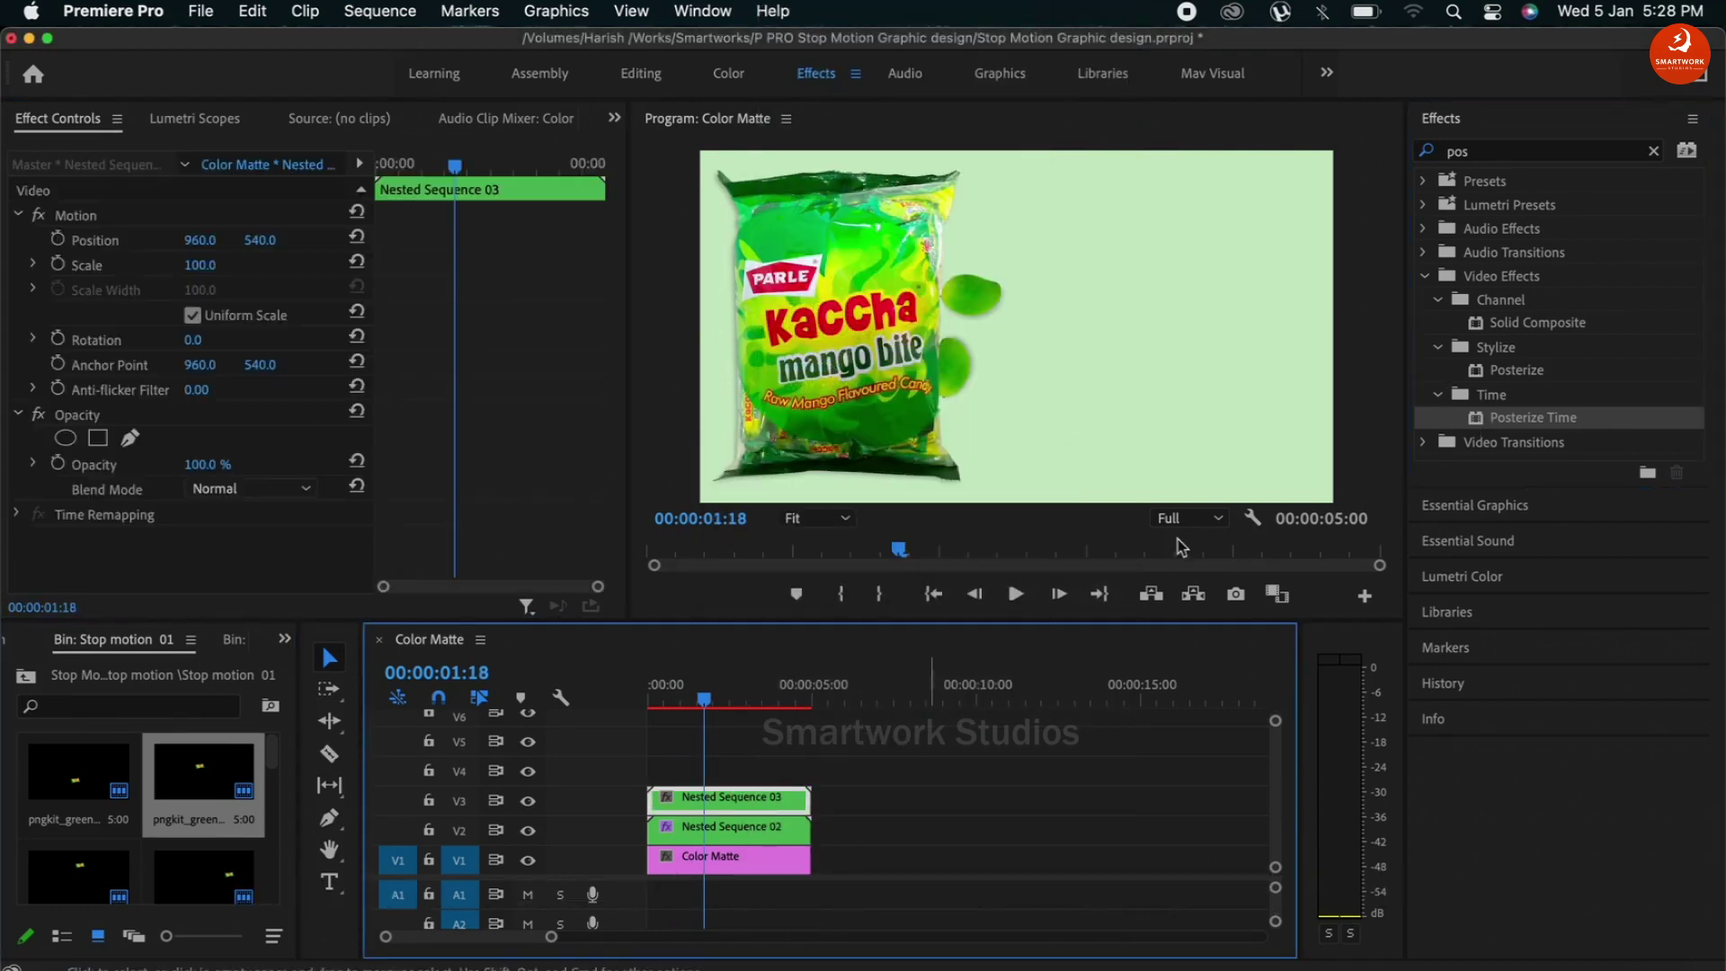
left_click_drag(1534, 416, 296, 476)
left_click(200, 528)
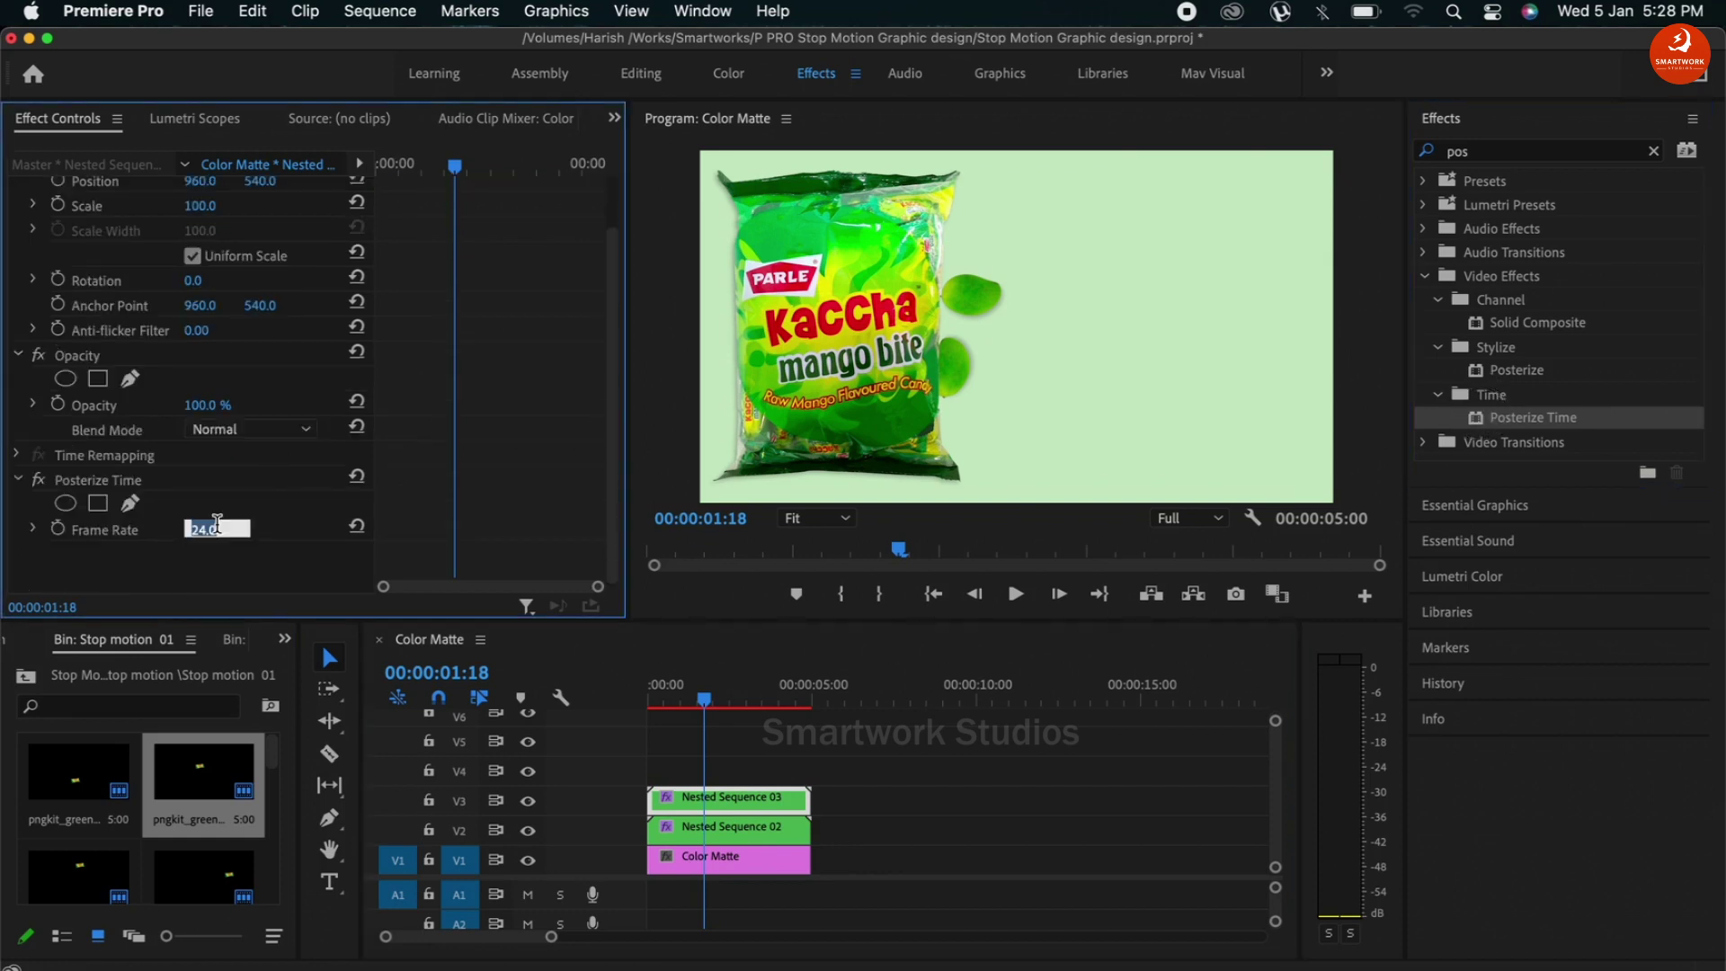
key("space")
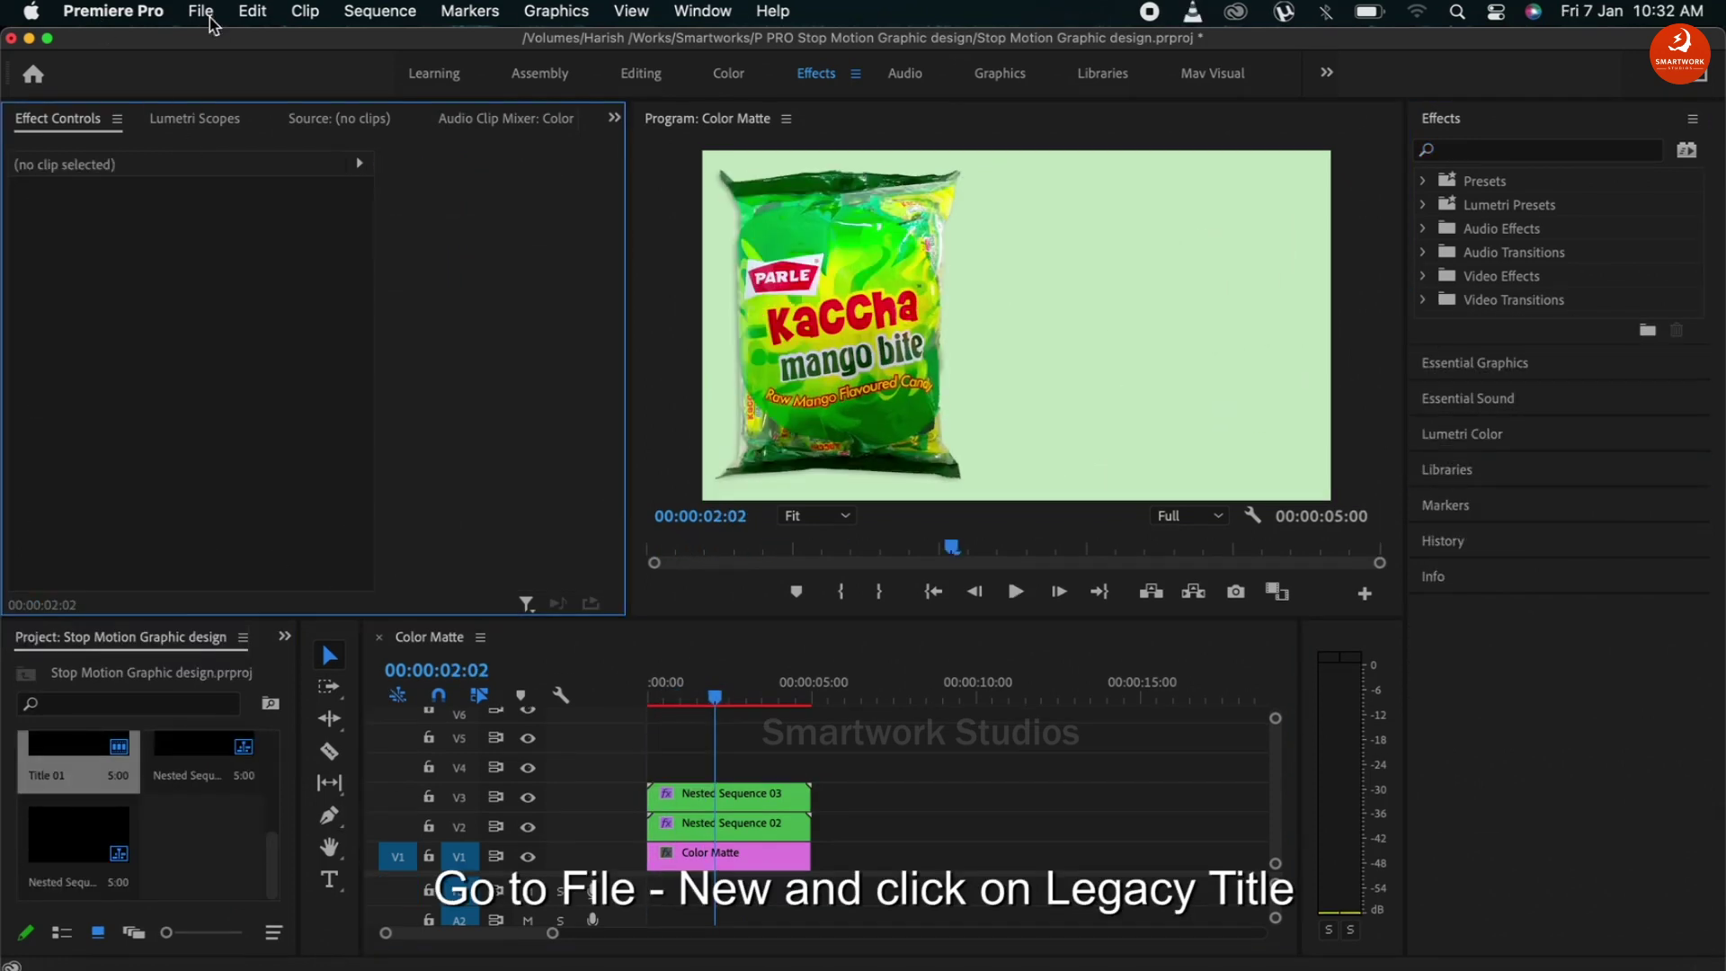
- Create a new Legacy Title from the File menu, keeping the name Title 03
left_click(201, 11)
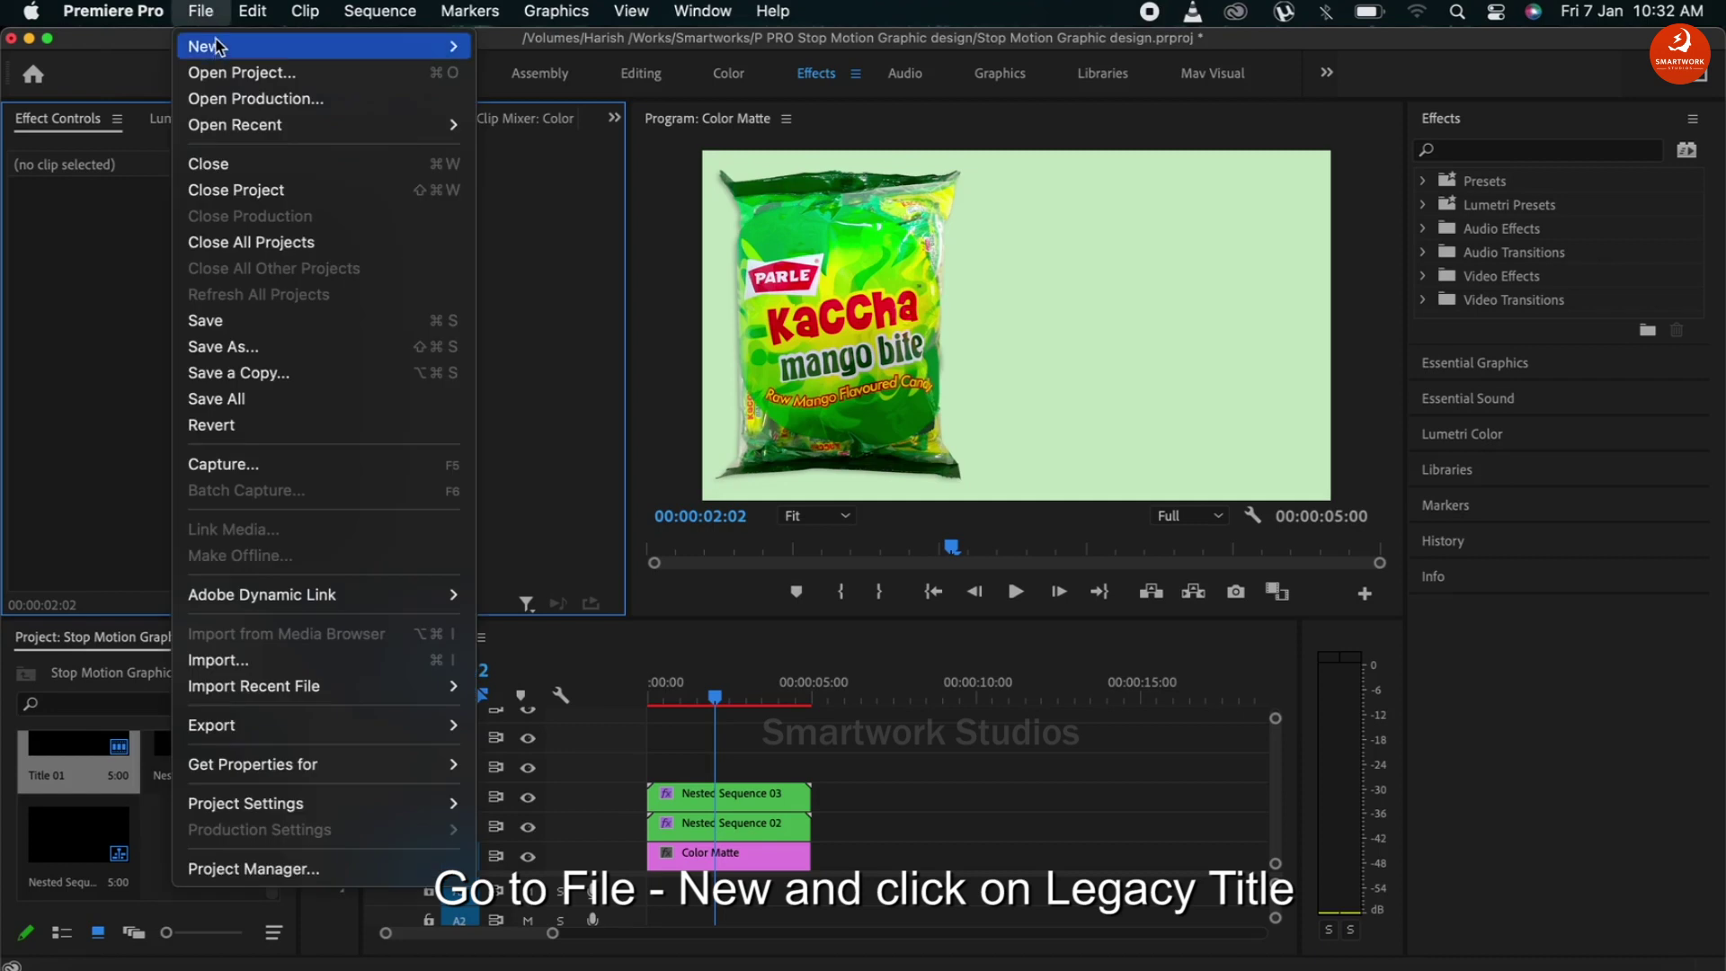
mouse_move(203, 47)
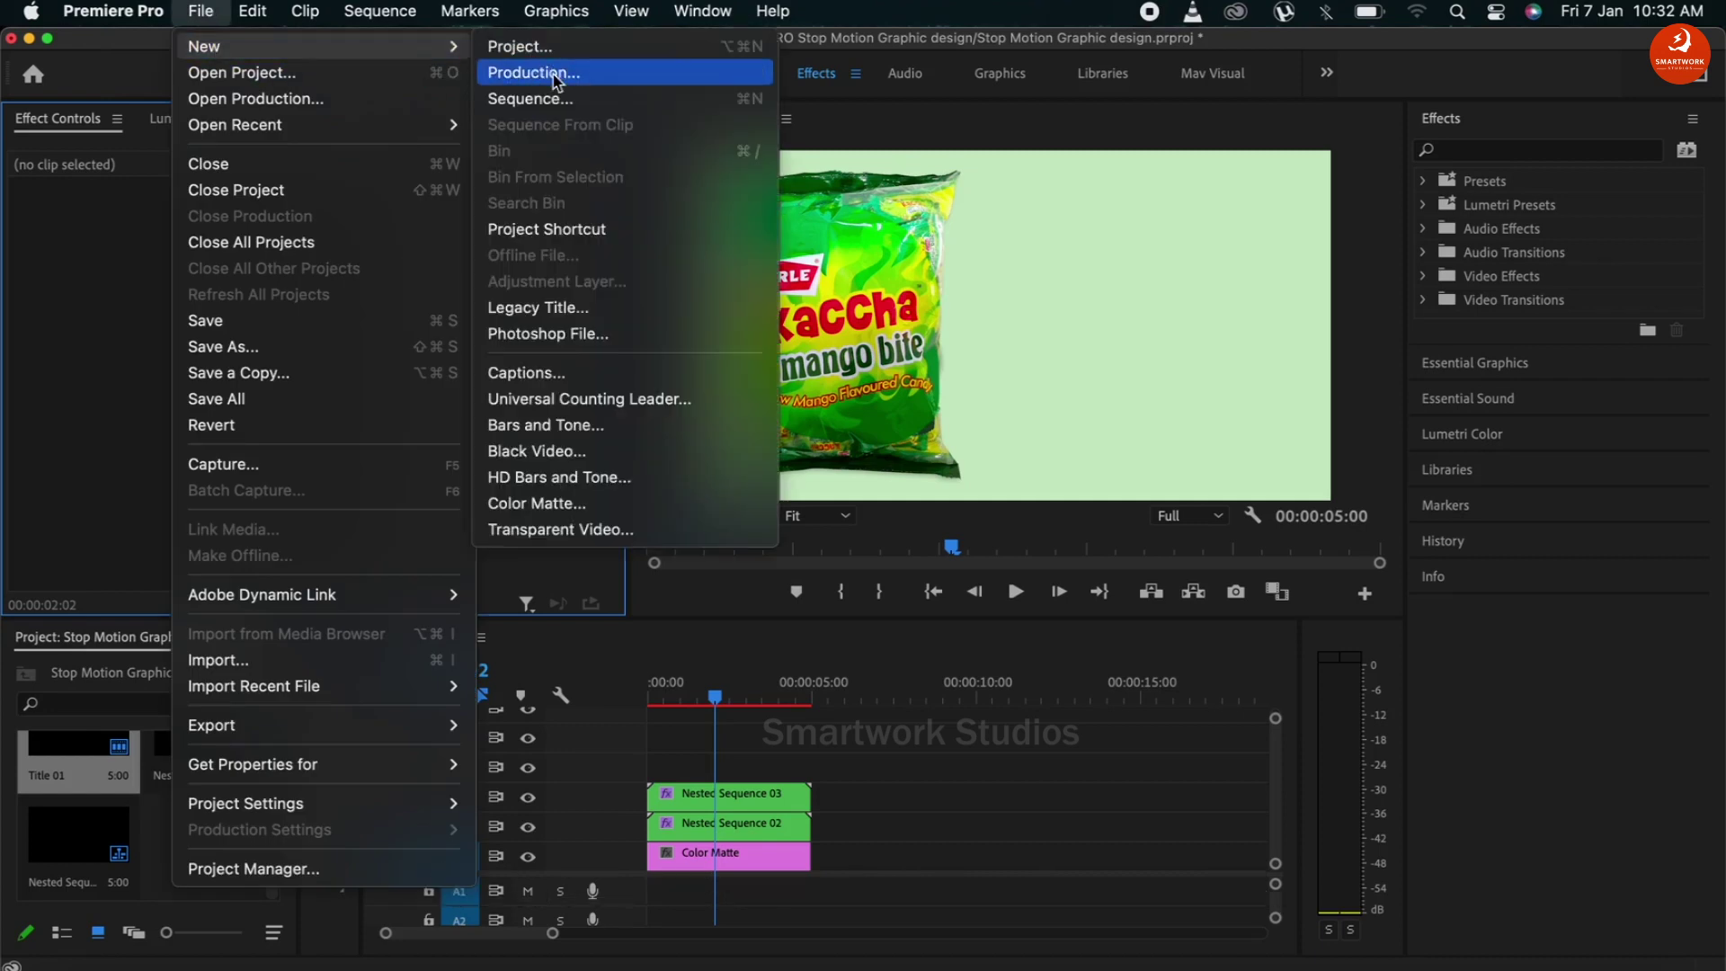
left_click(539, 308)
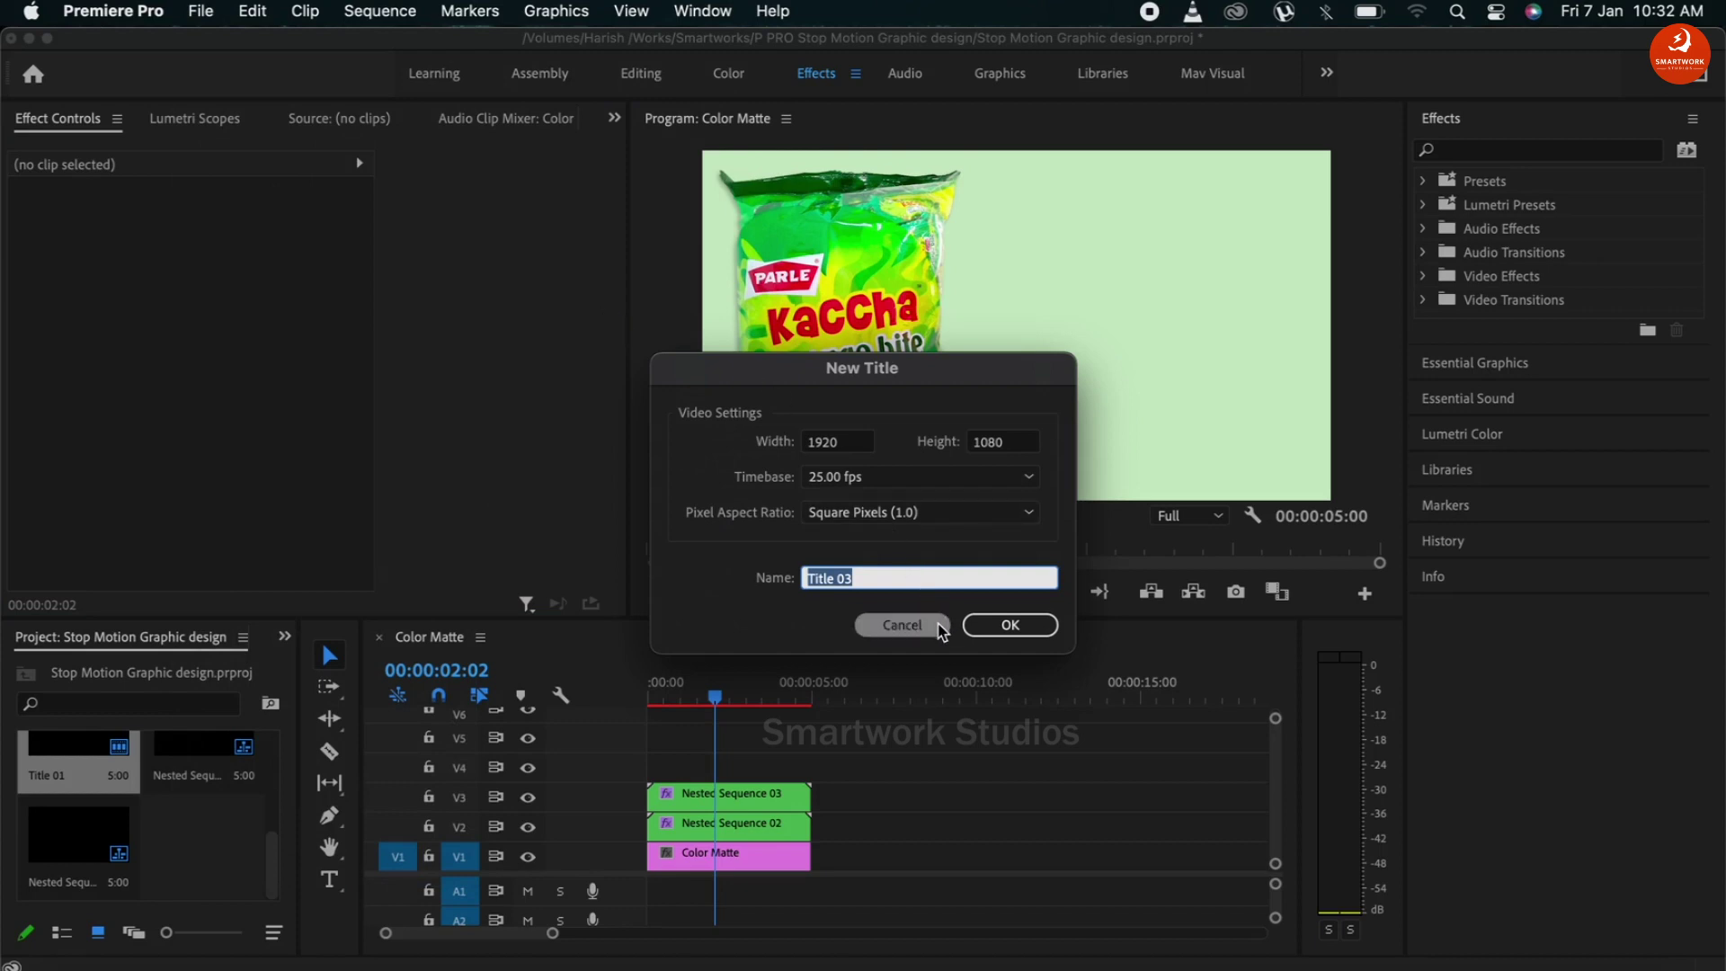
left_click(1011, 626)
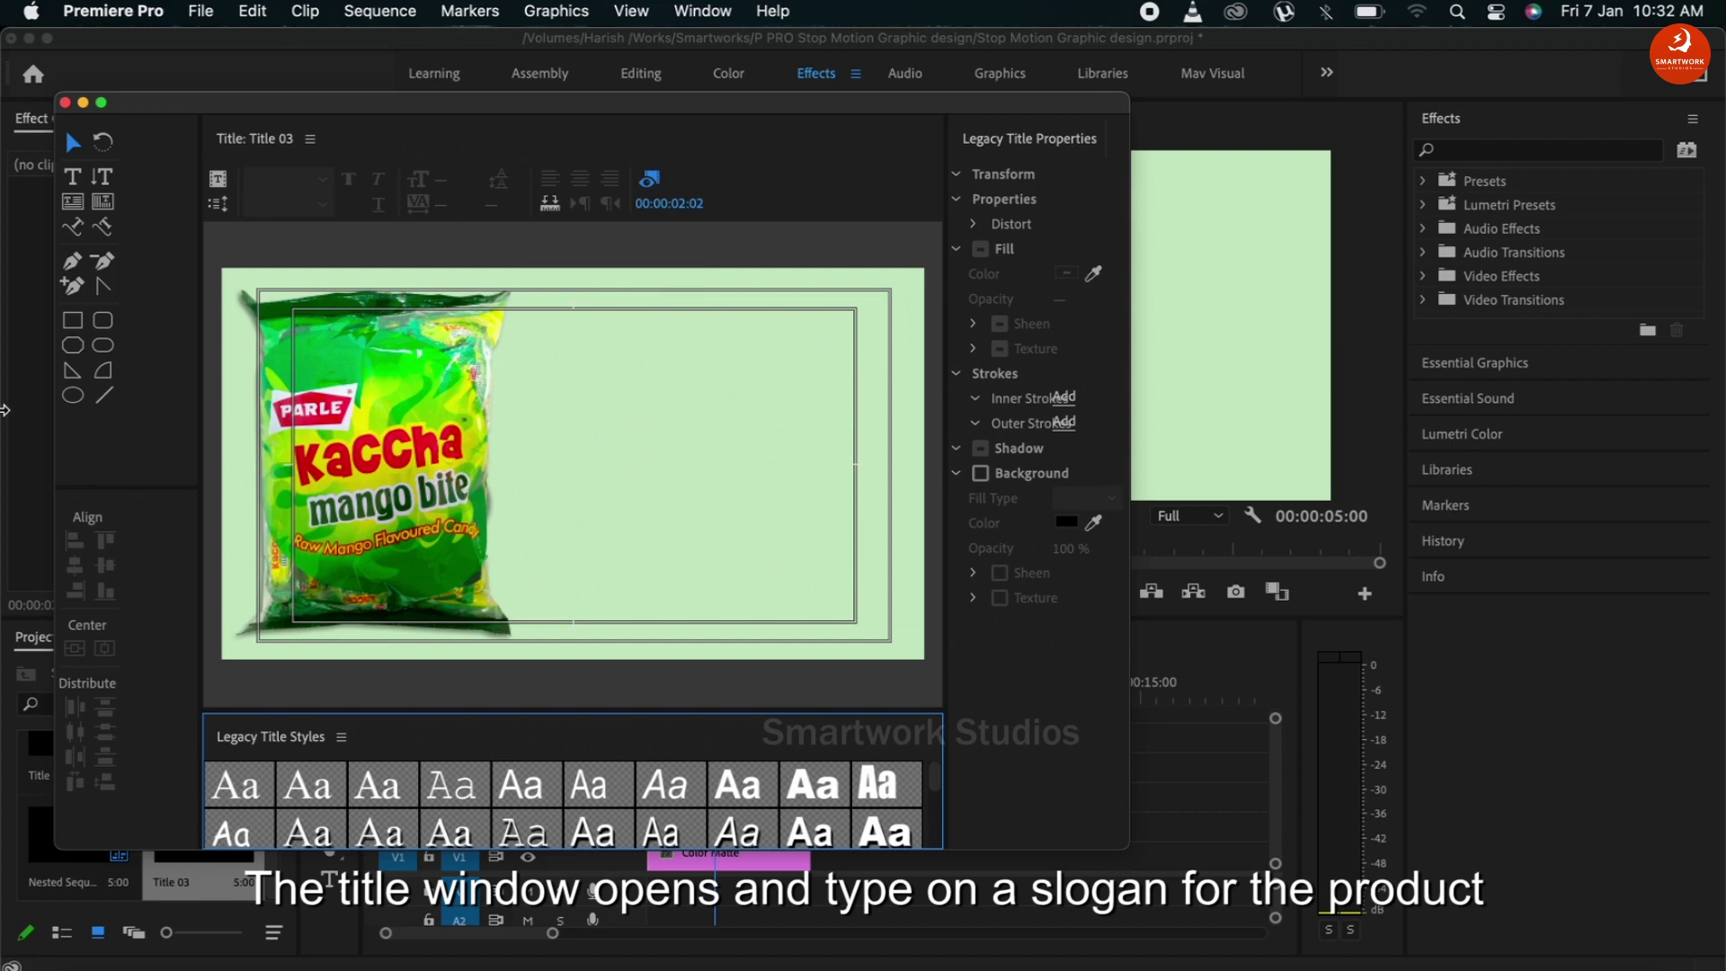
- Type the slogan 'Maker taster, make bitter' beside the pack and shift its fill colour toward green
left_click(73, 177)
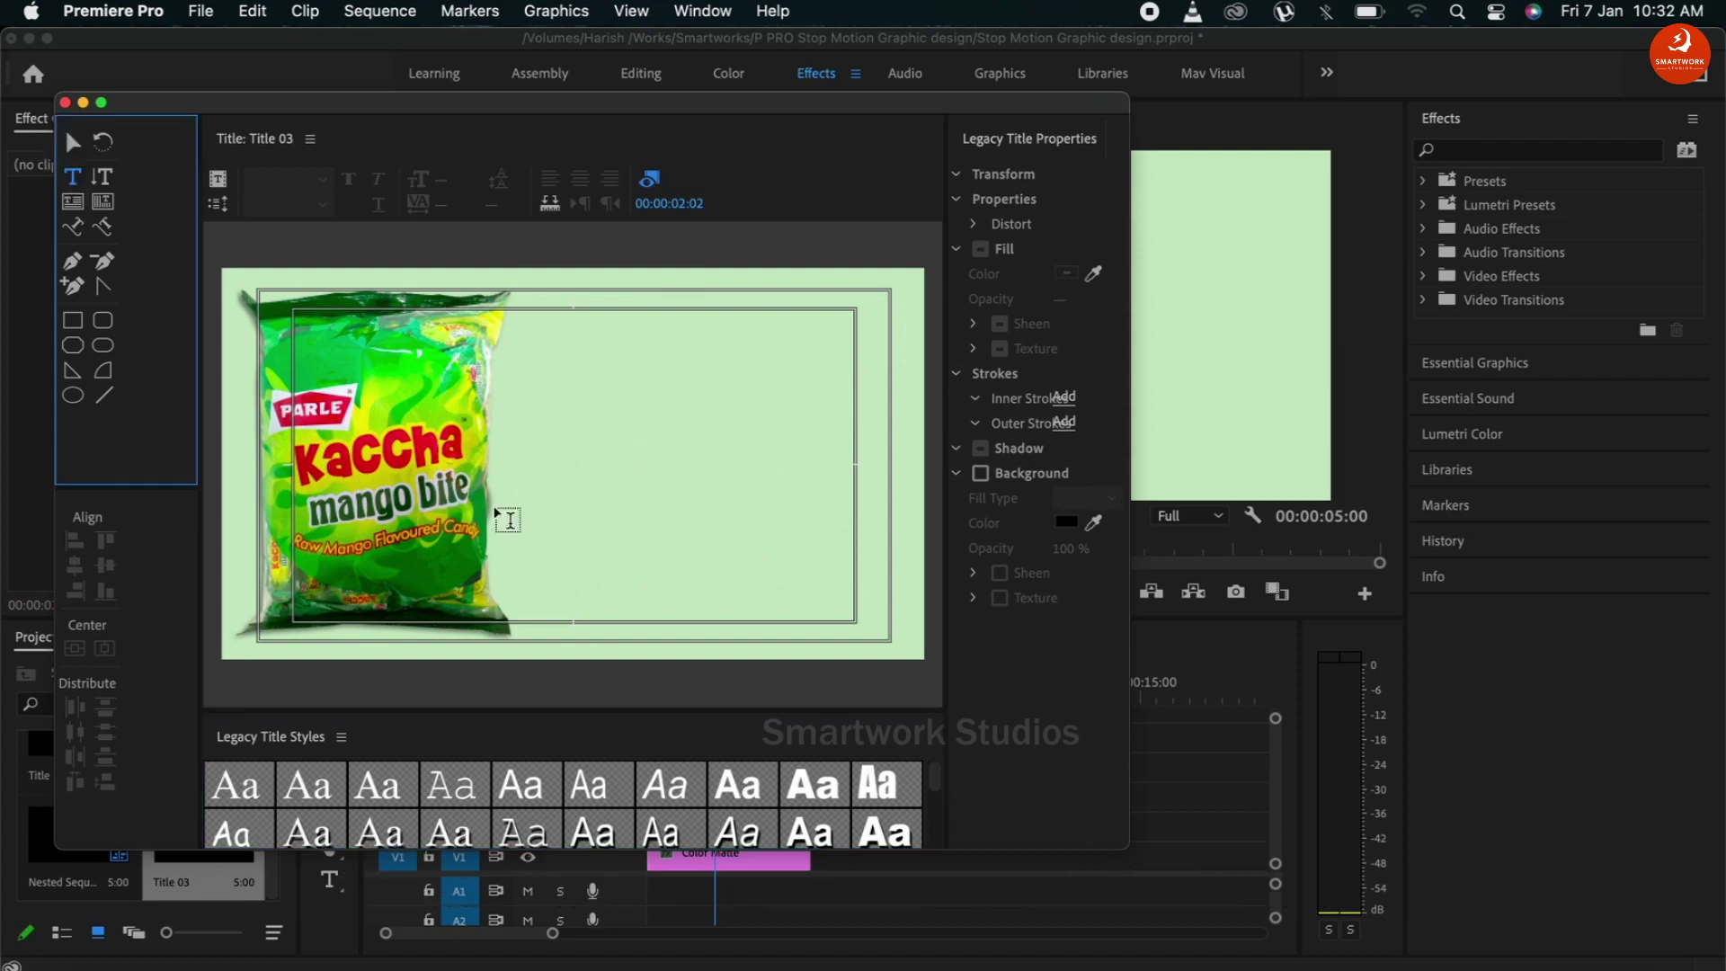
left_click(552, 470)
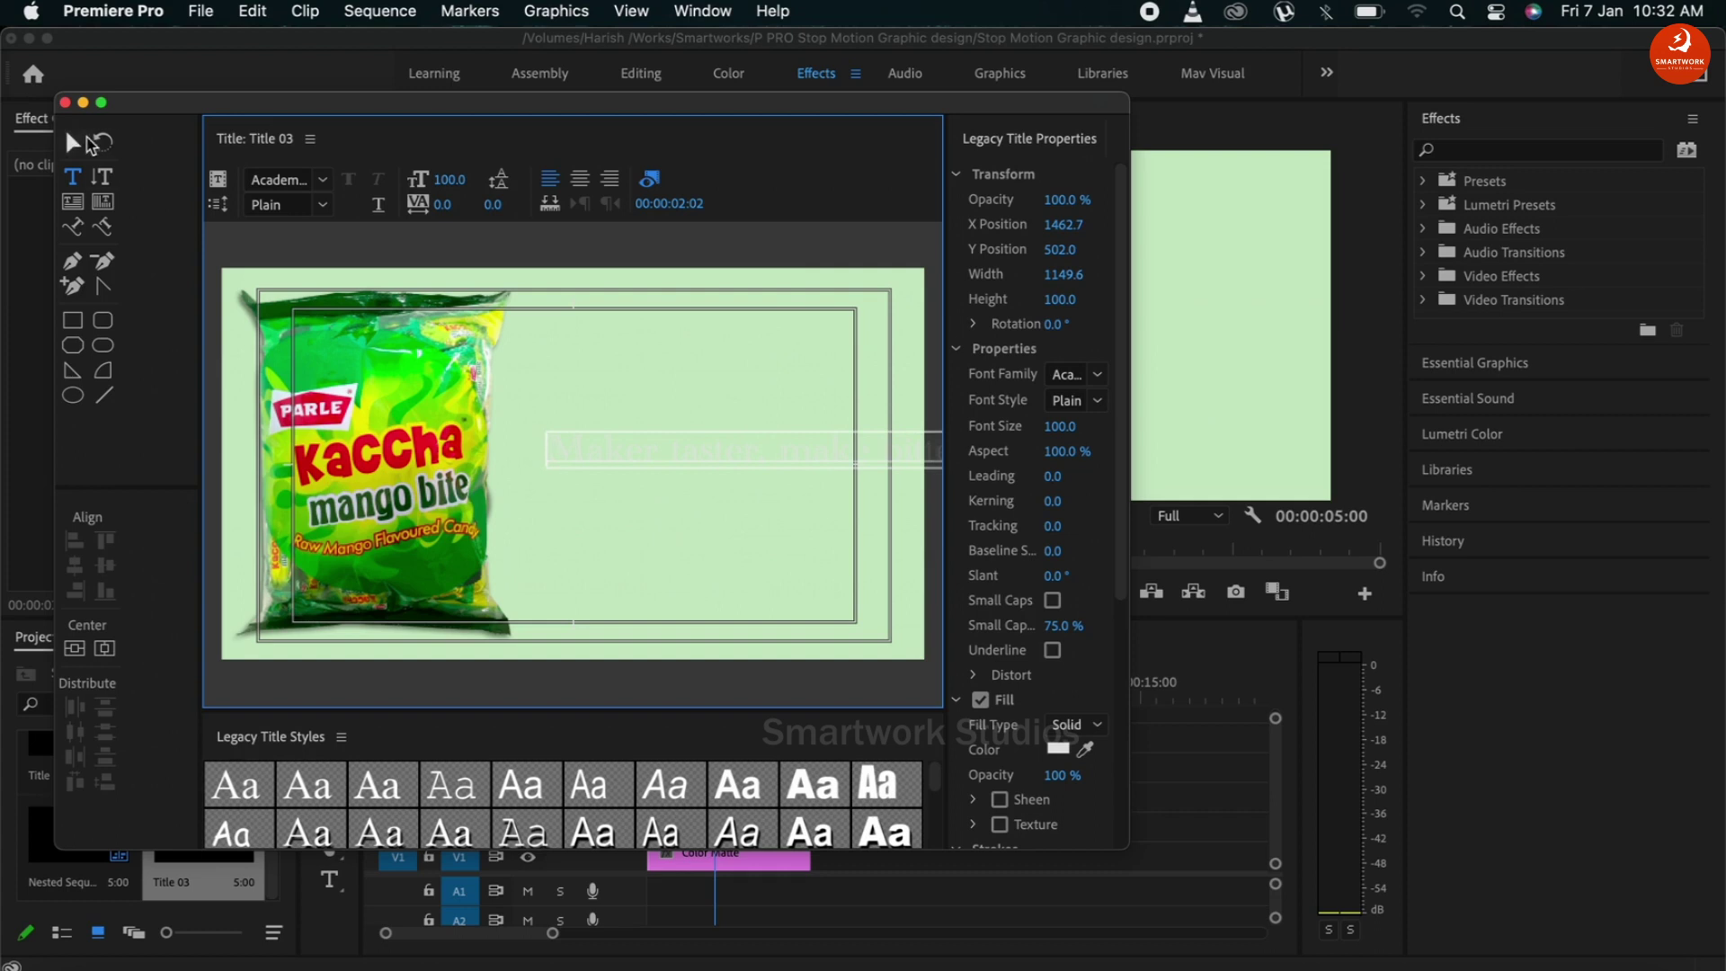
key("v")
left_click(1062, 750)
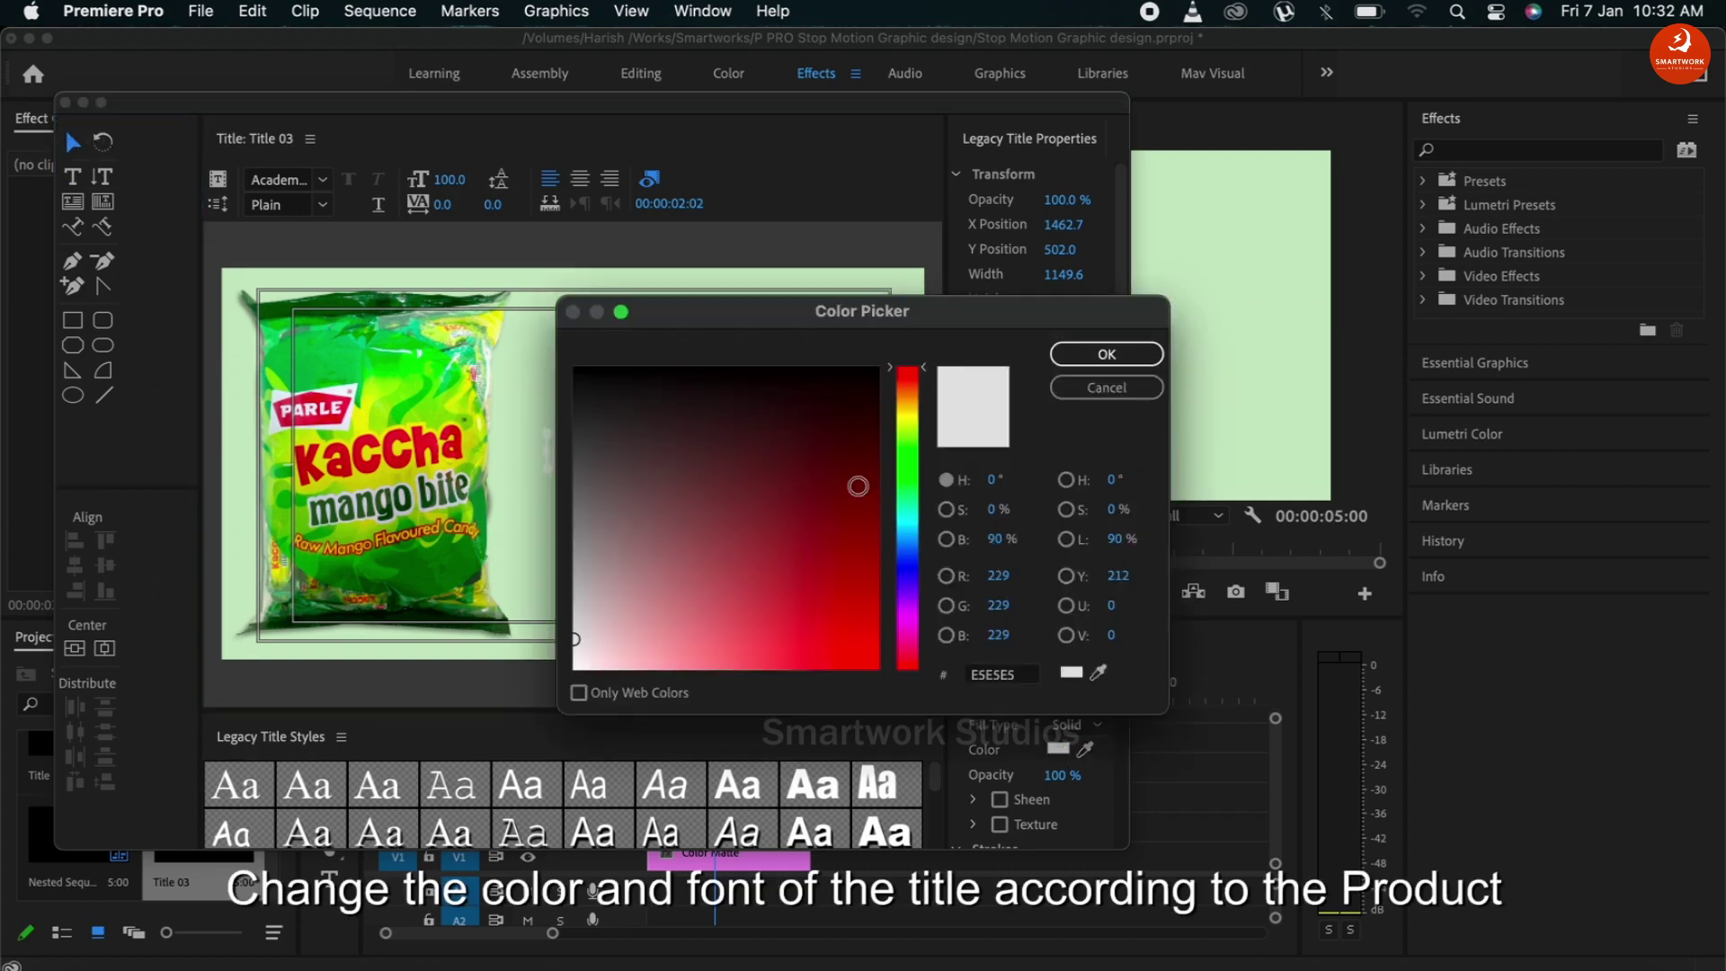
left_click_drag(915, 436, 914, 450)
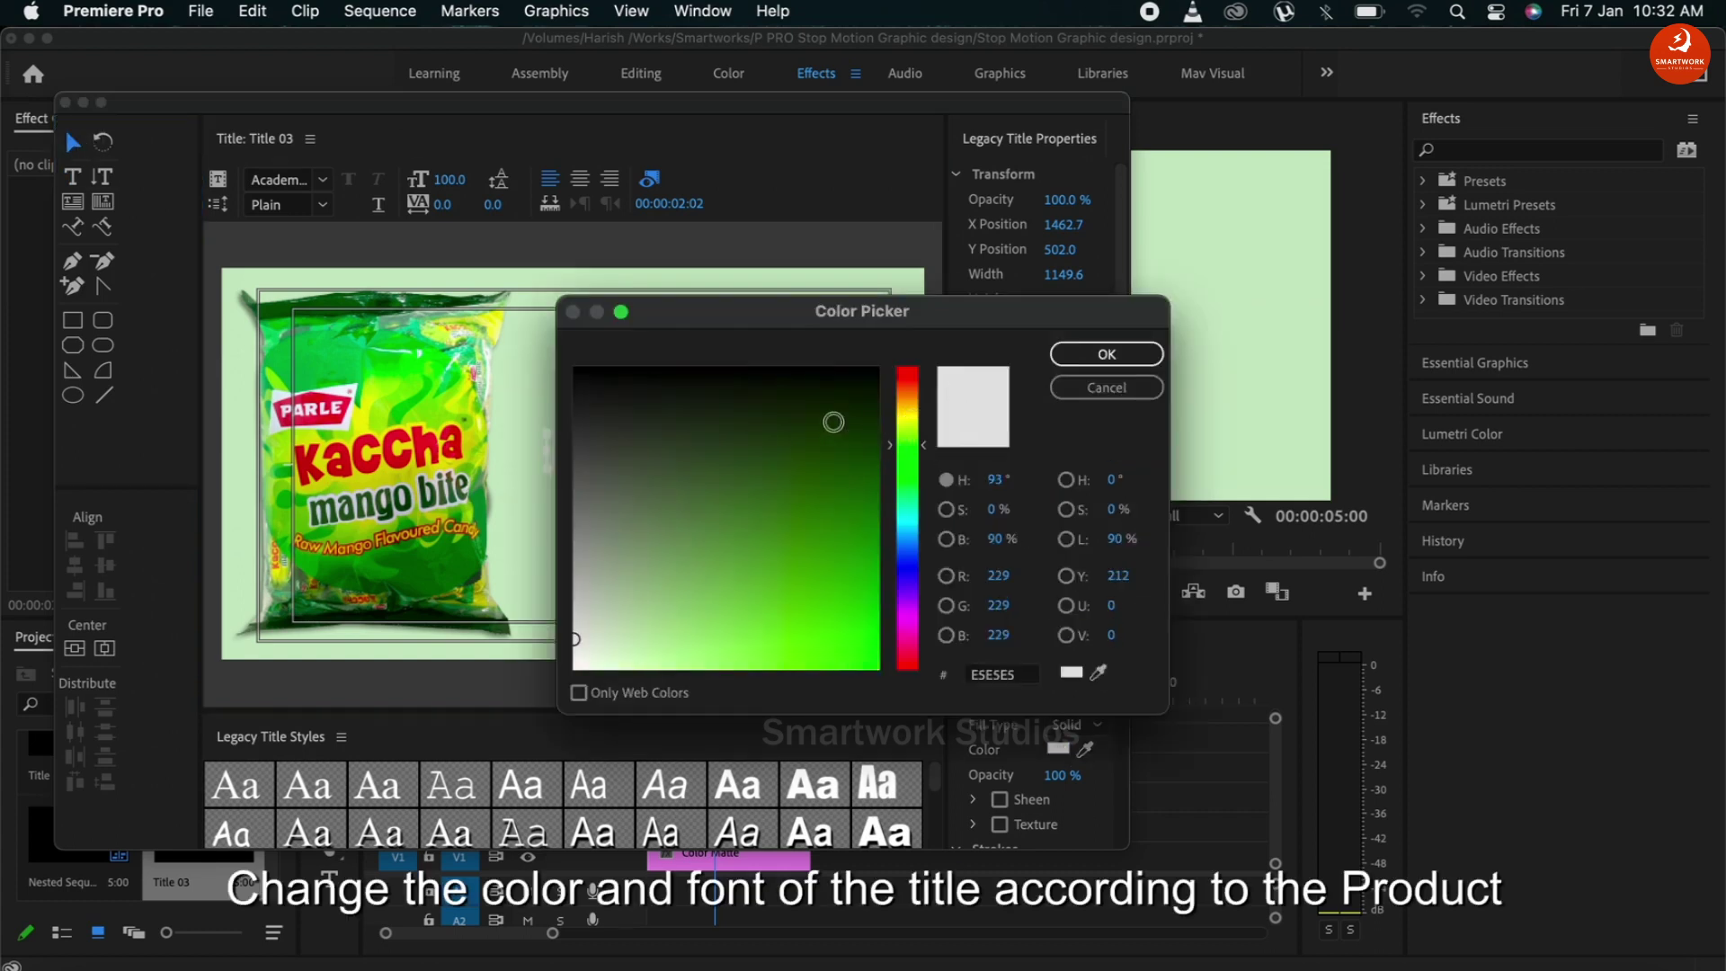
left_click(1106, 354)
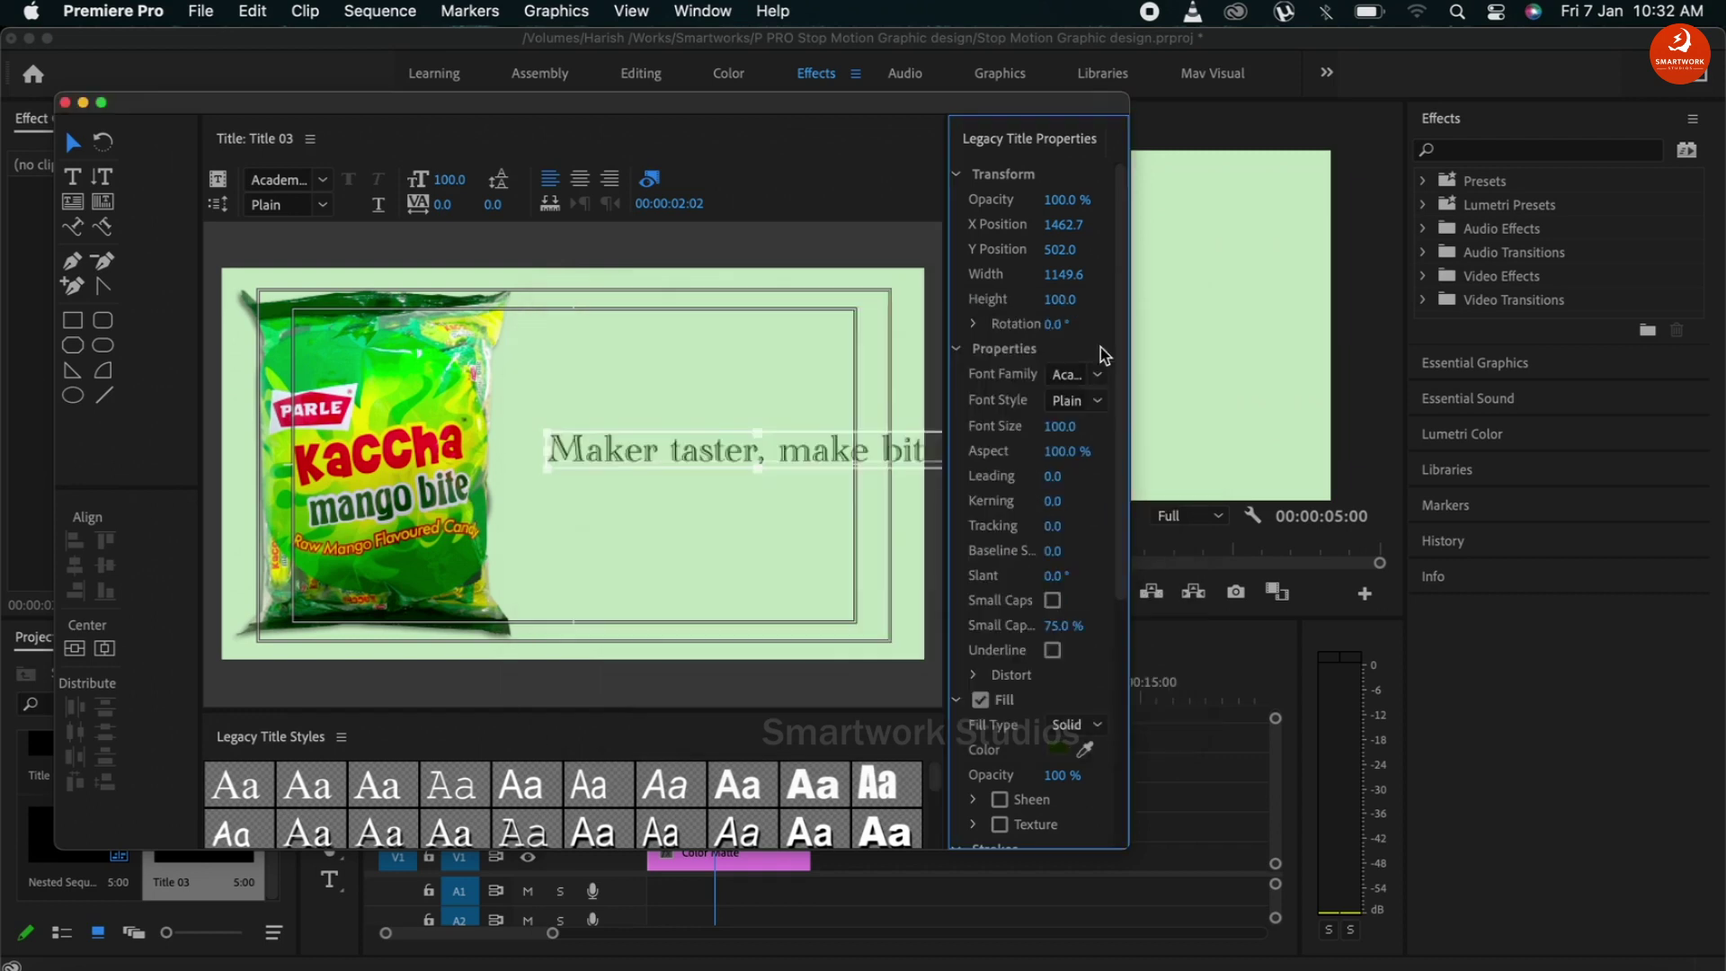
- Set the slogan to Noteworthy Bold at size 114 and centre it vertically
left_click(1097, 373)
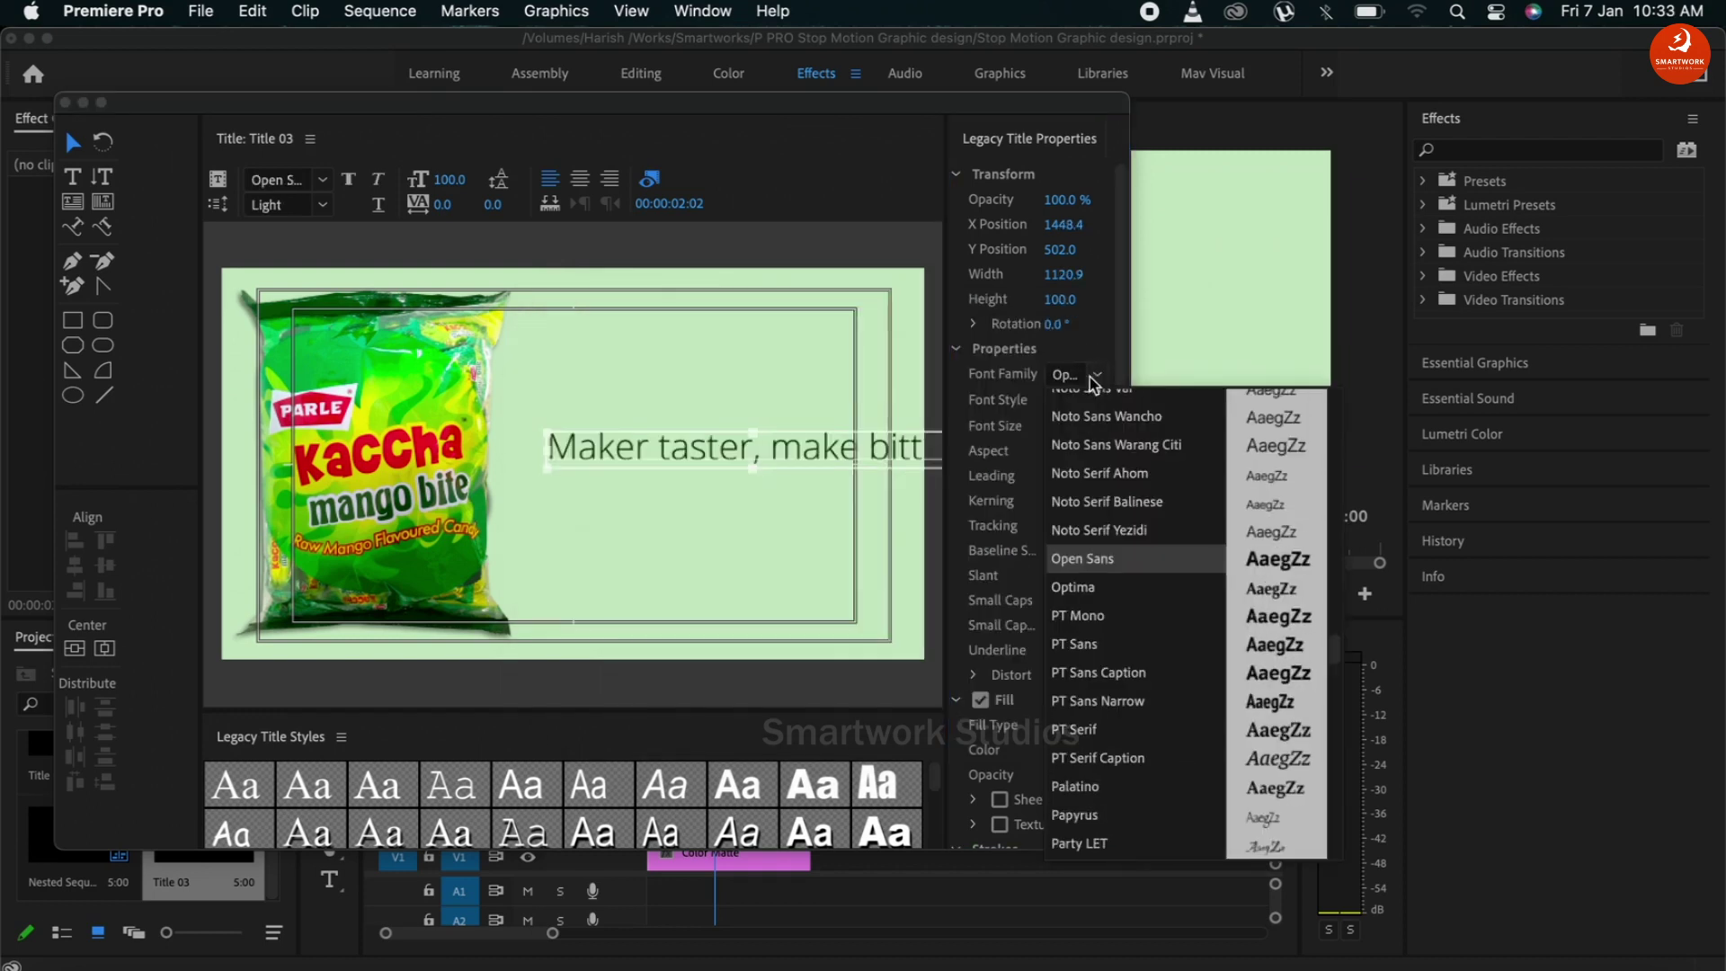
left_click(1079, 546)
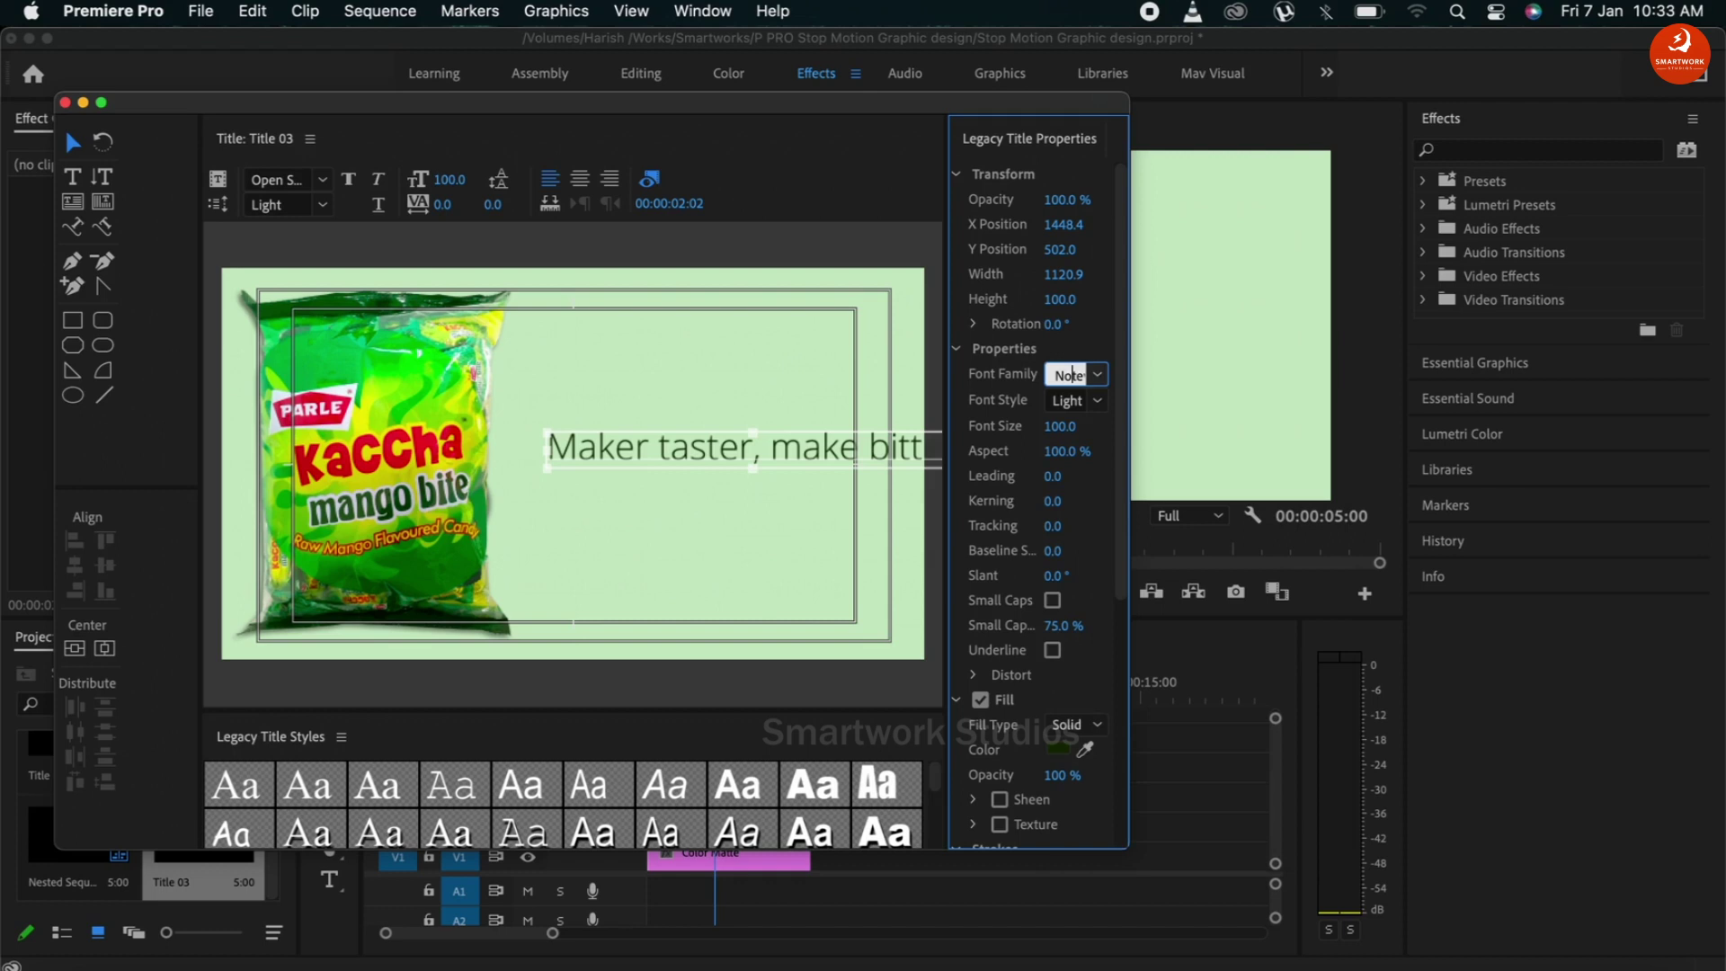
left_click(1097, 400)
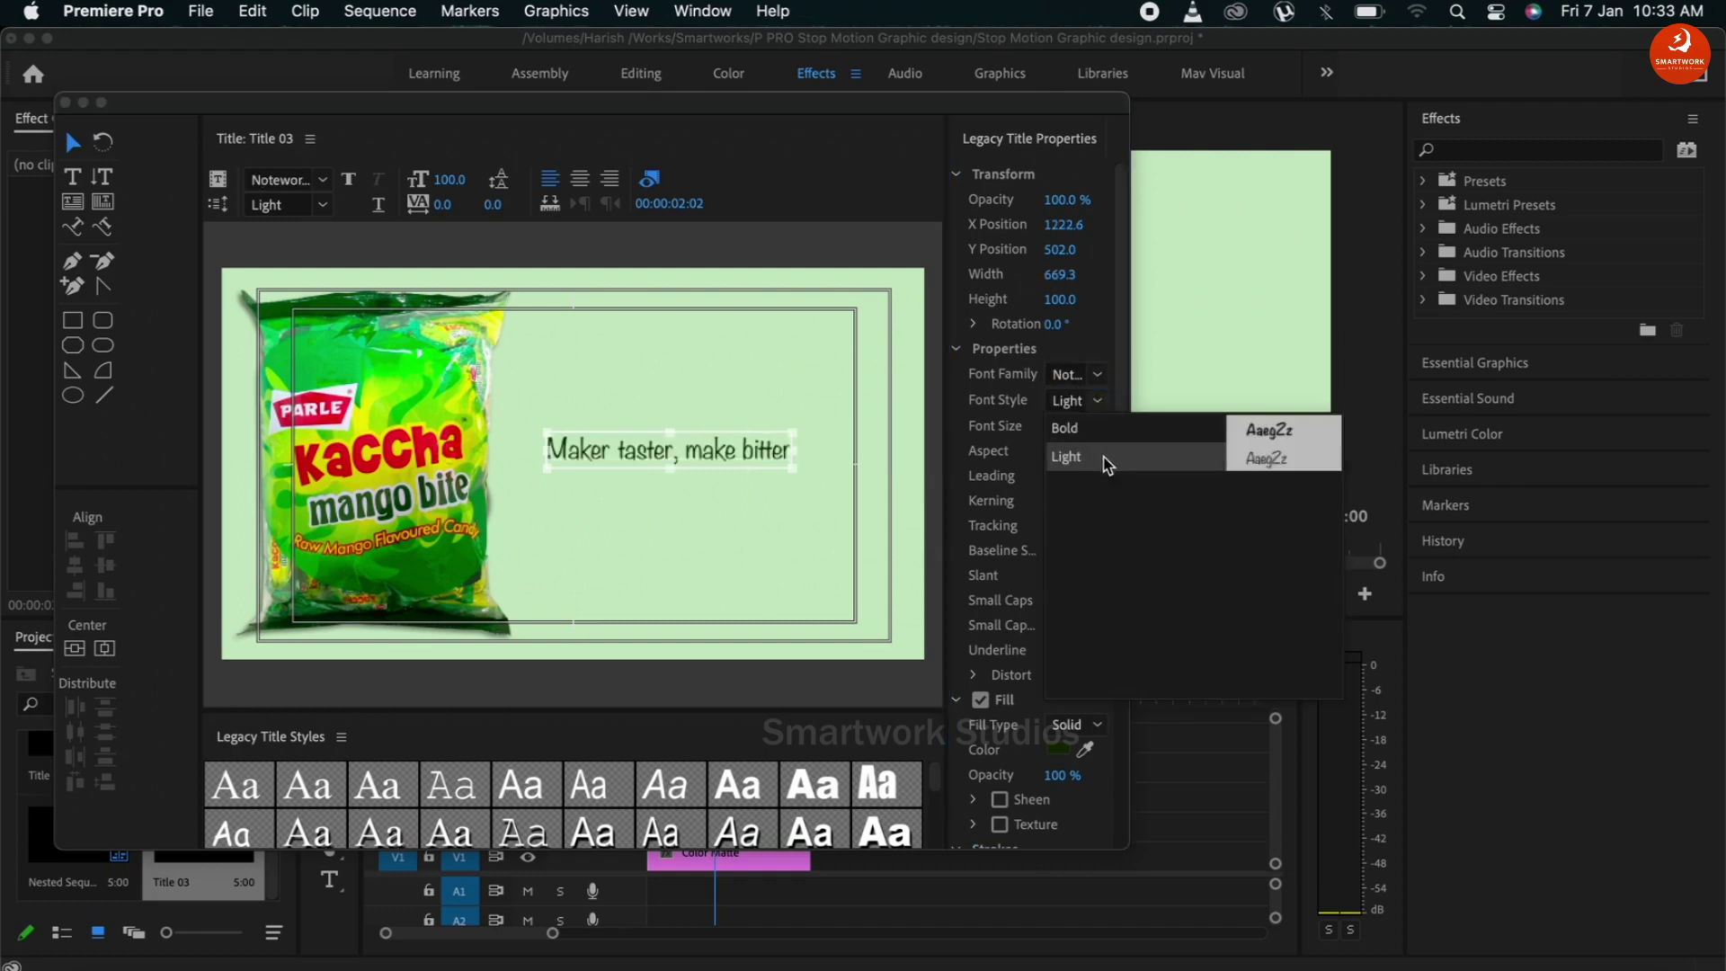
left_click(1079, 428)
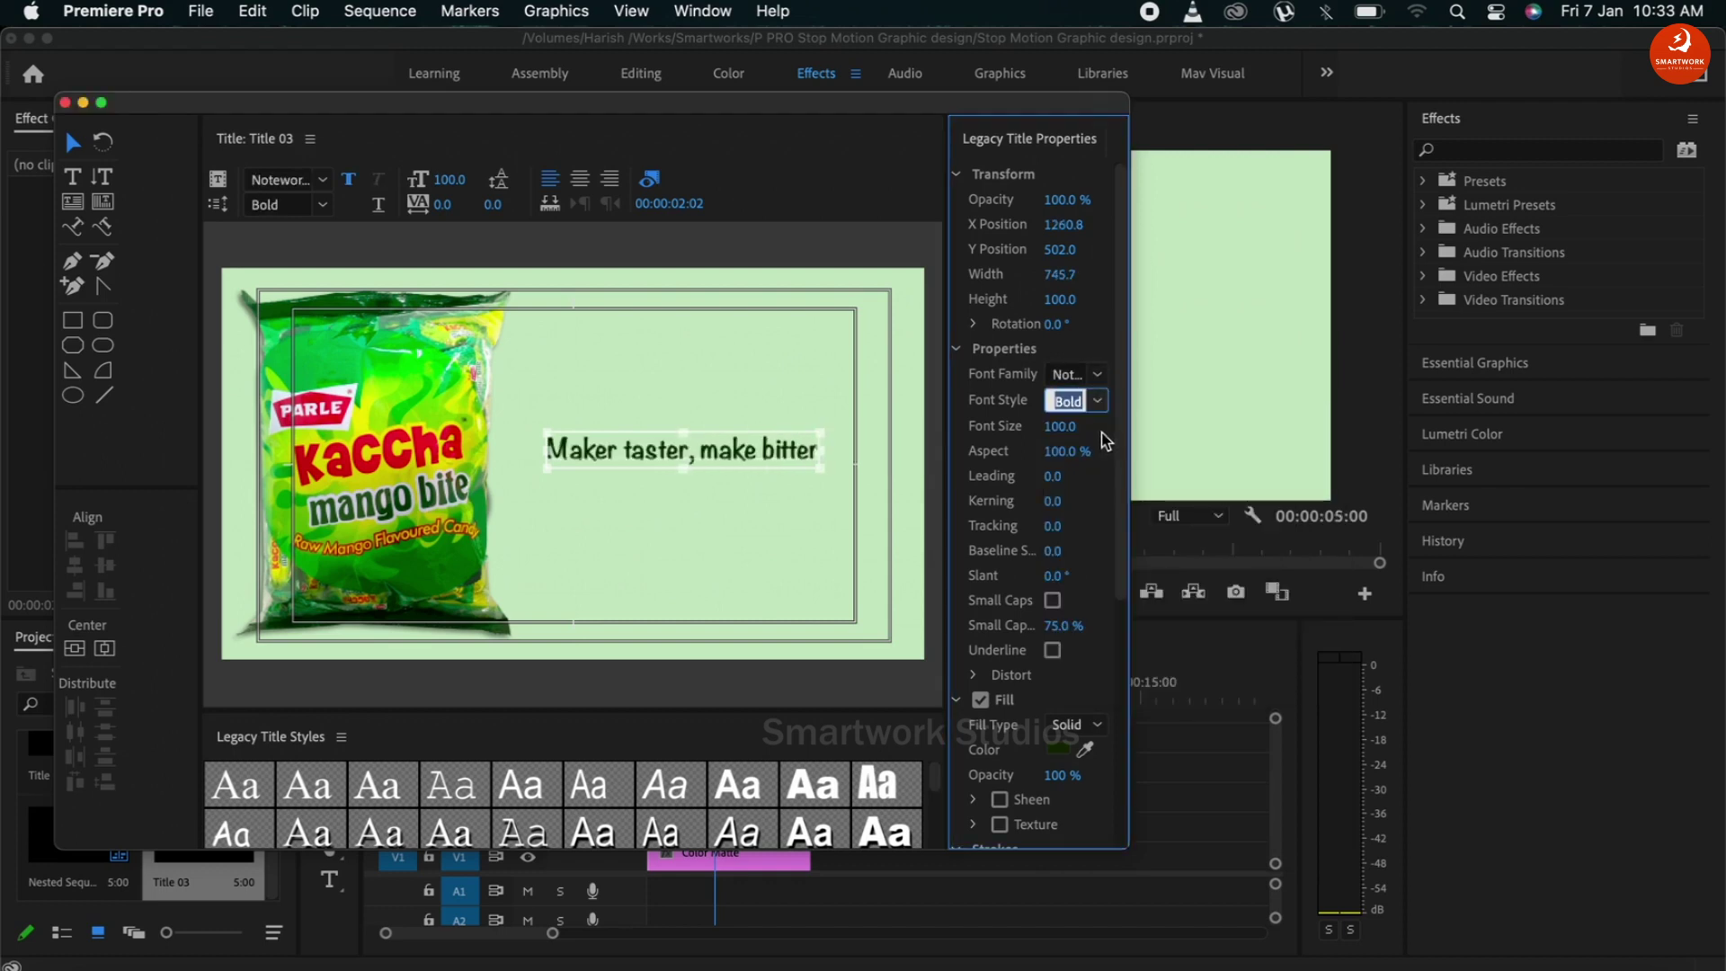
left_click_drag(1060, 426, 1079, 427)
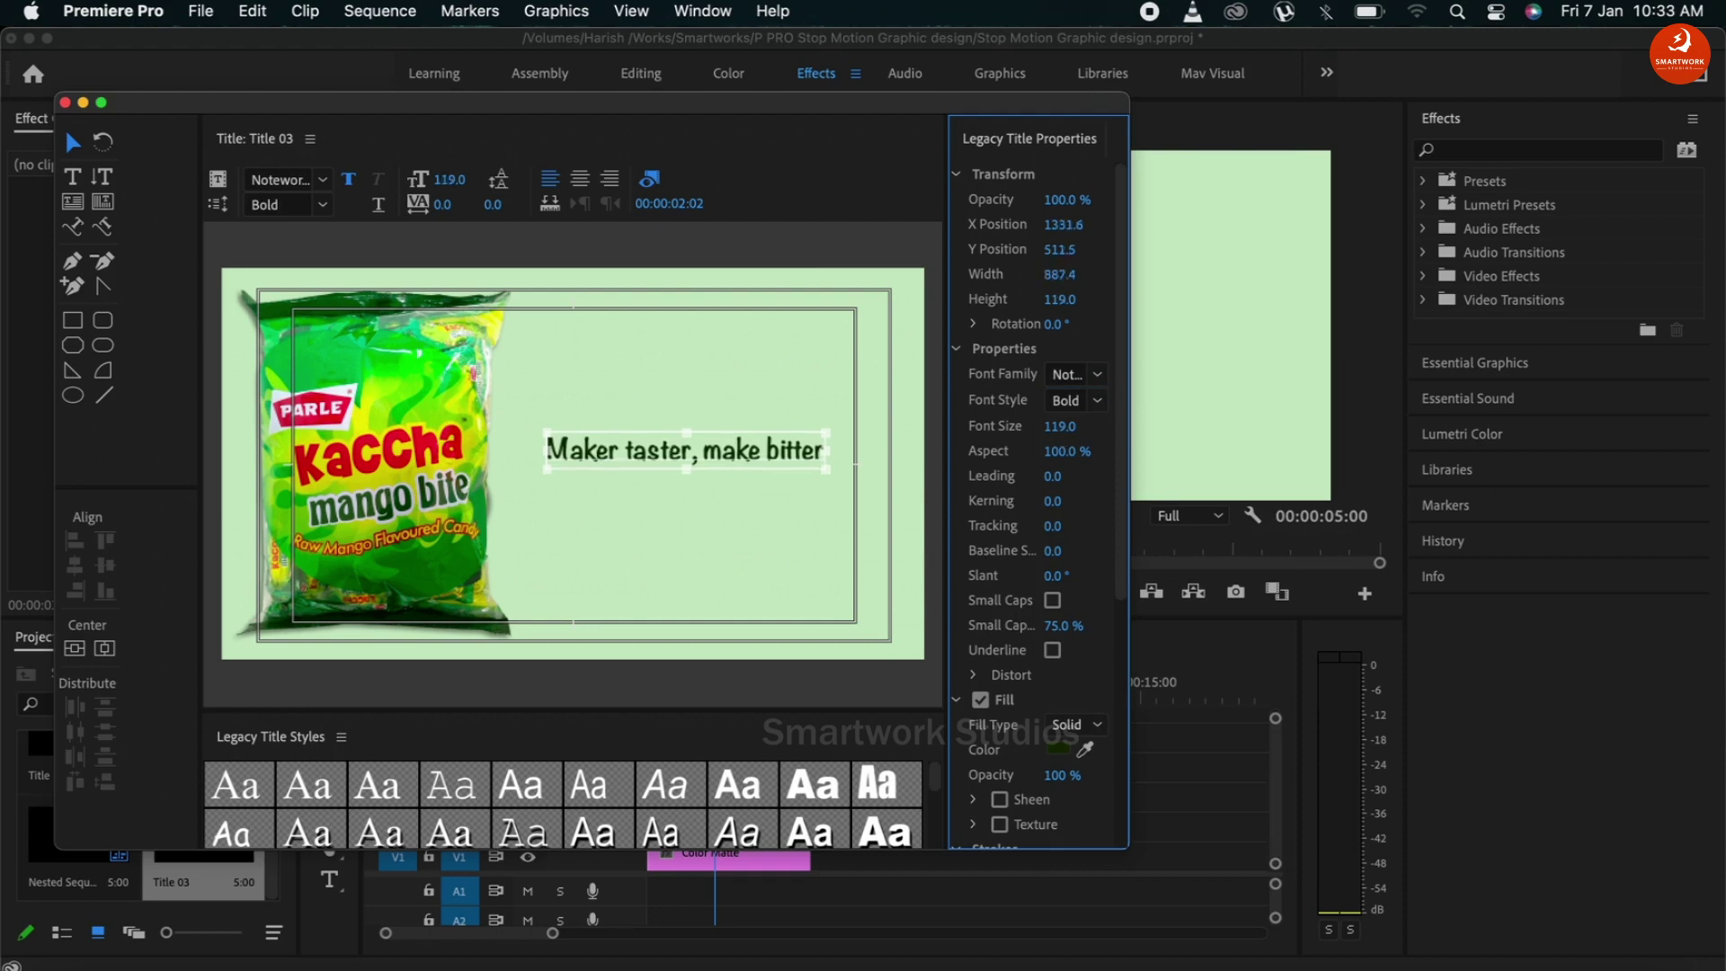
left_click(74, 648)
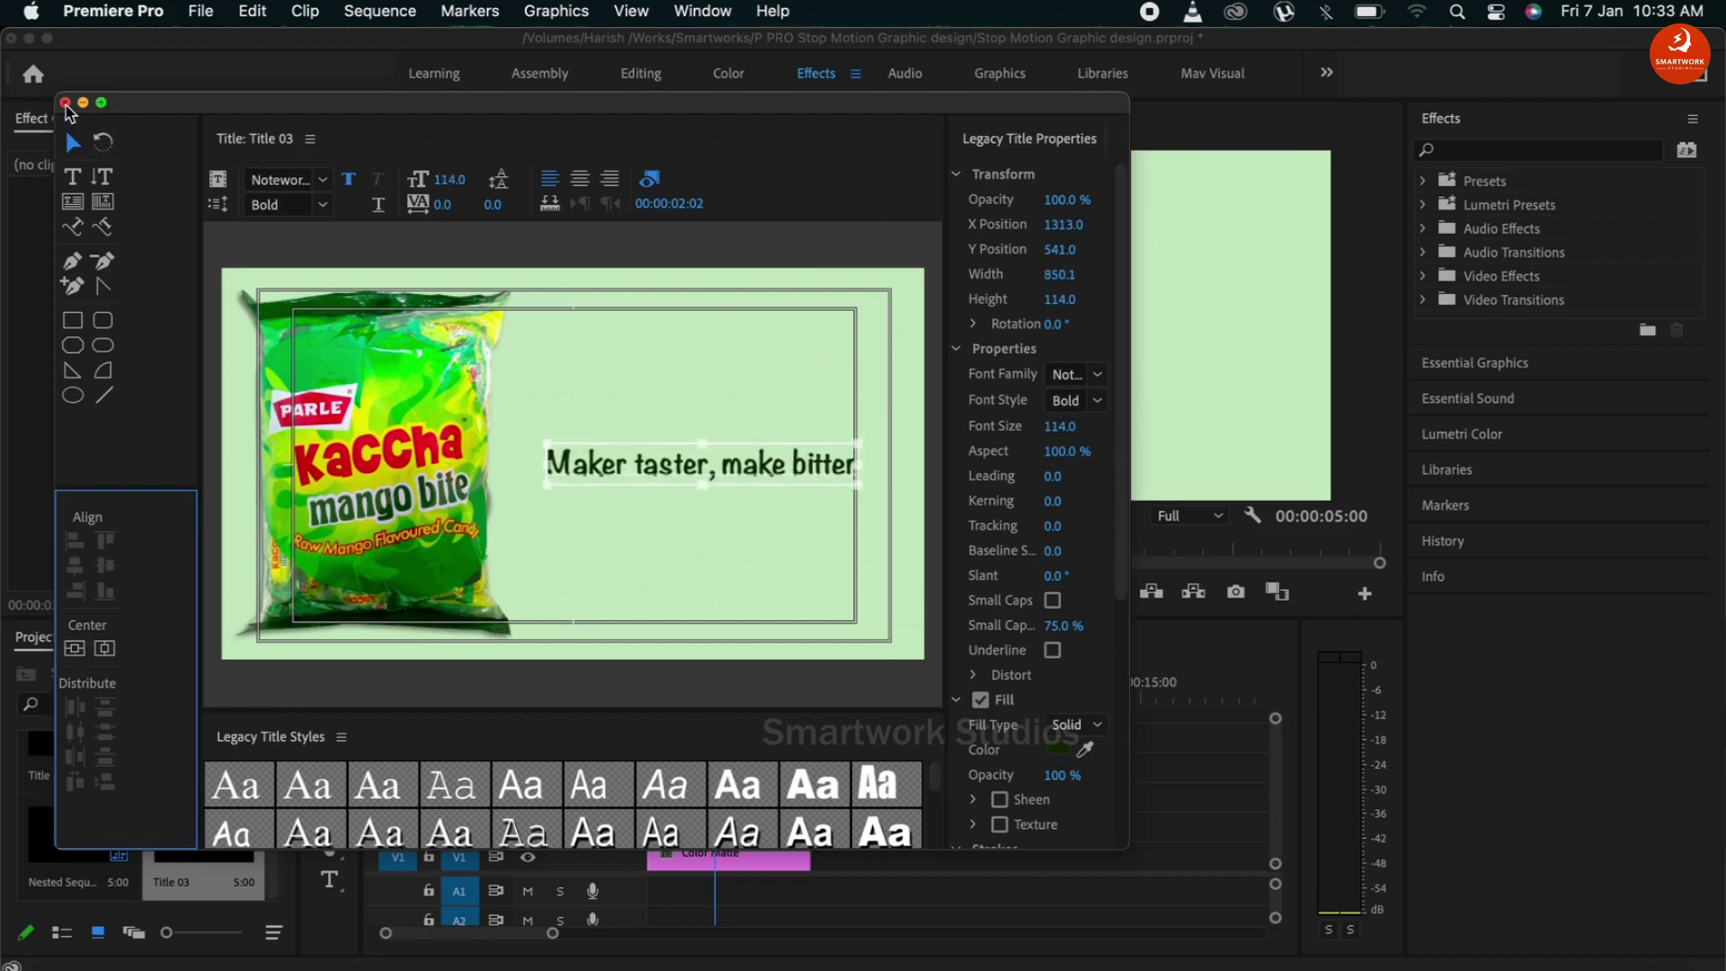
- Place Title 03 on V4 above the nested clips, starting about 1.5 seconds later
left_click(65, 105)
left_click_drag(202, 834, 675, 763)
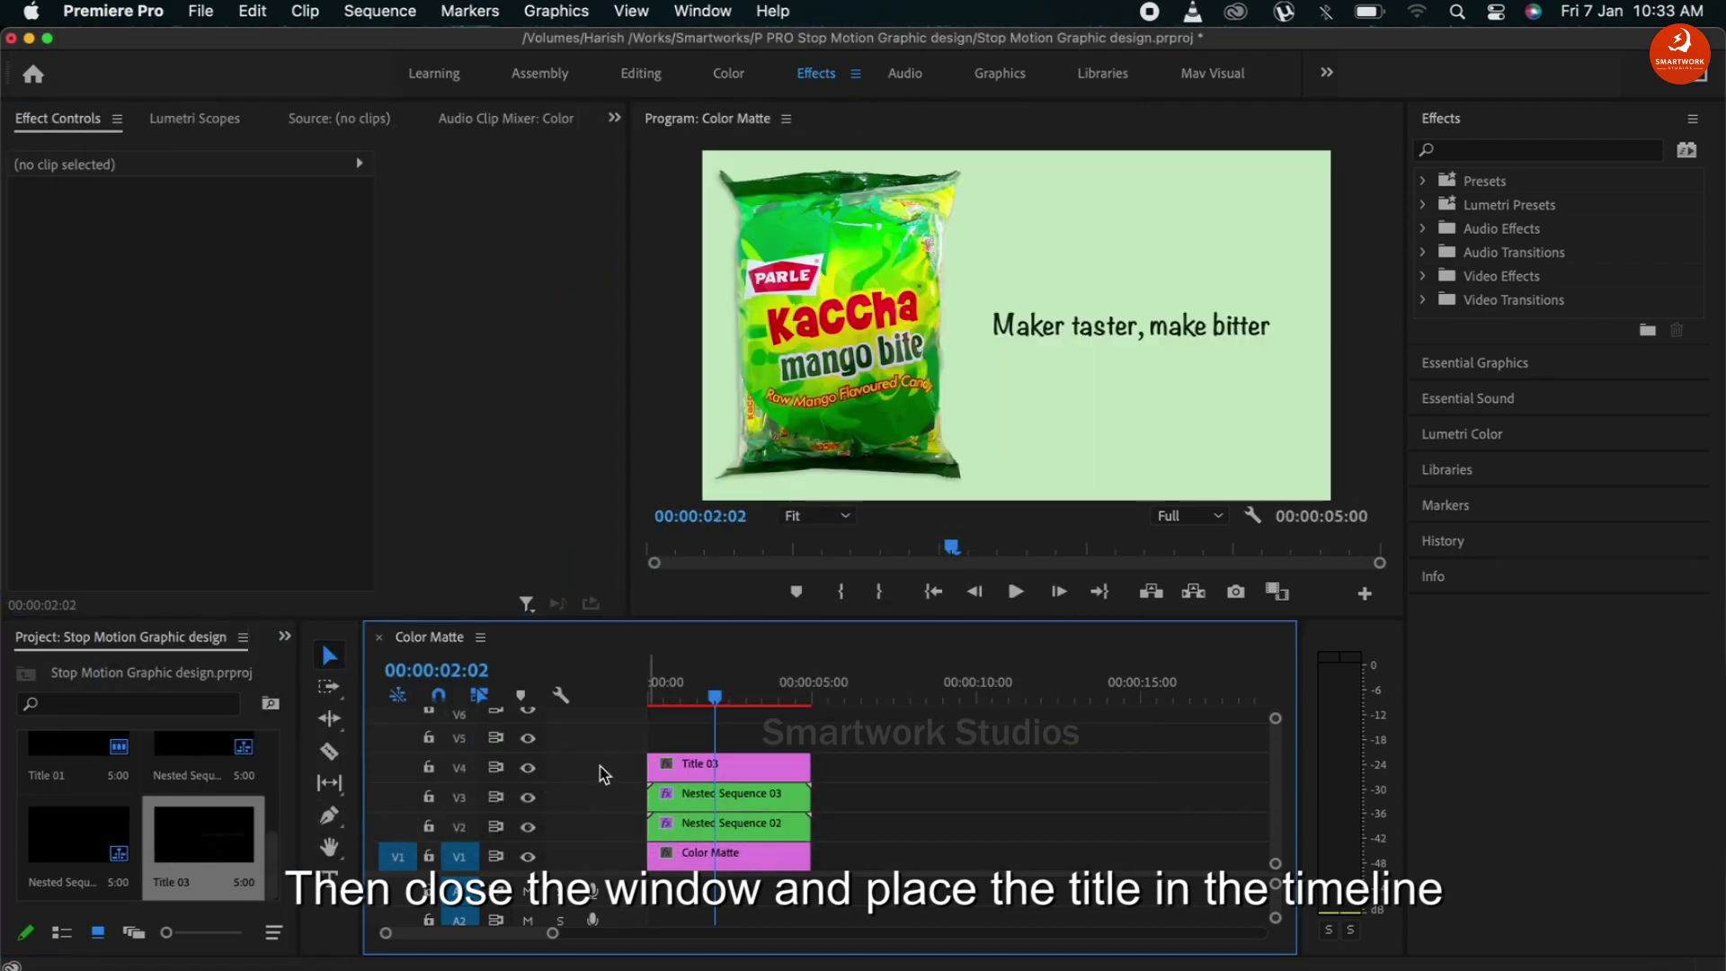
left_click_drag(715, 697, 720, 698)
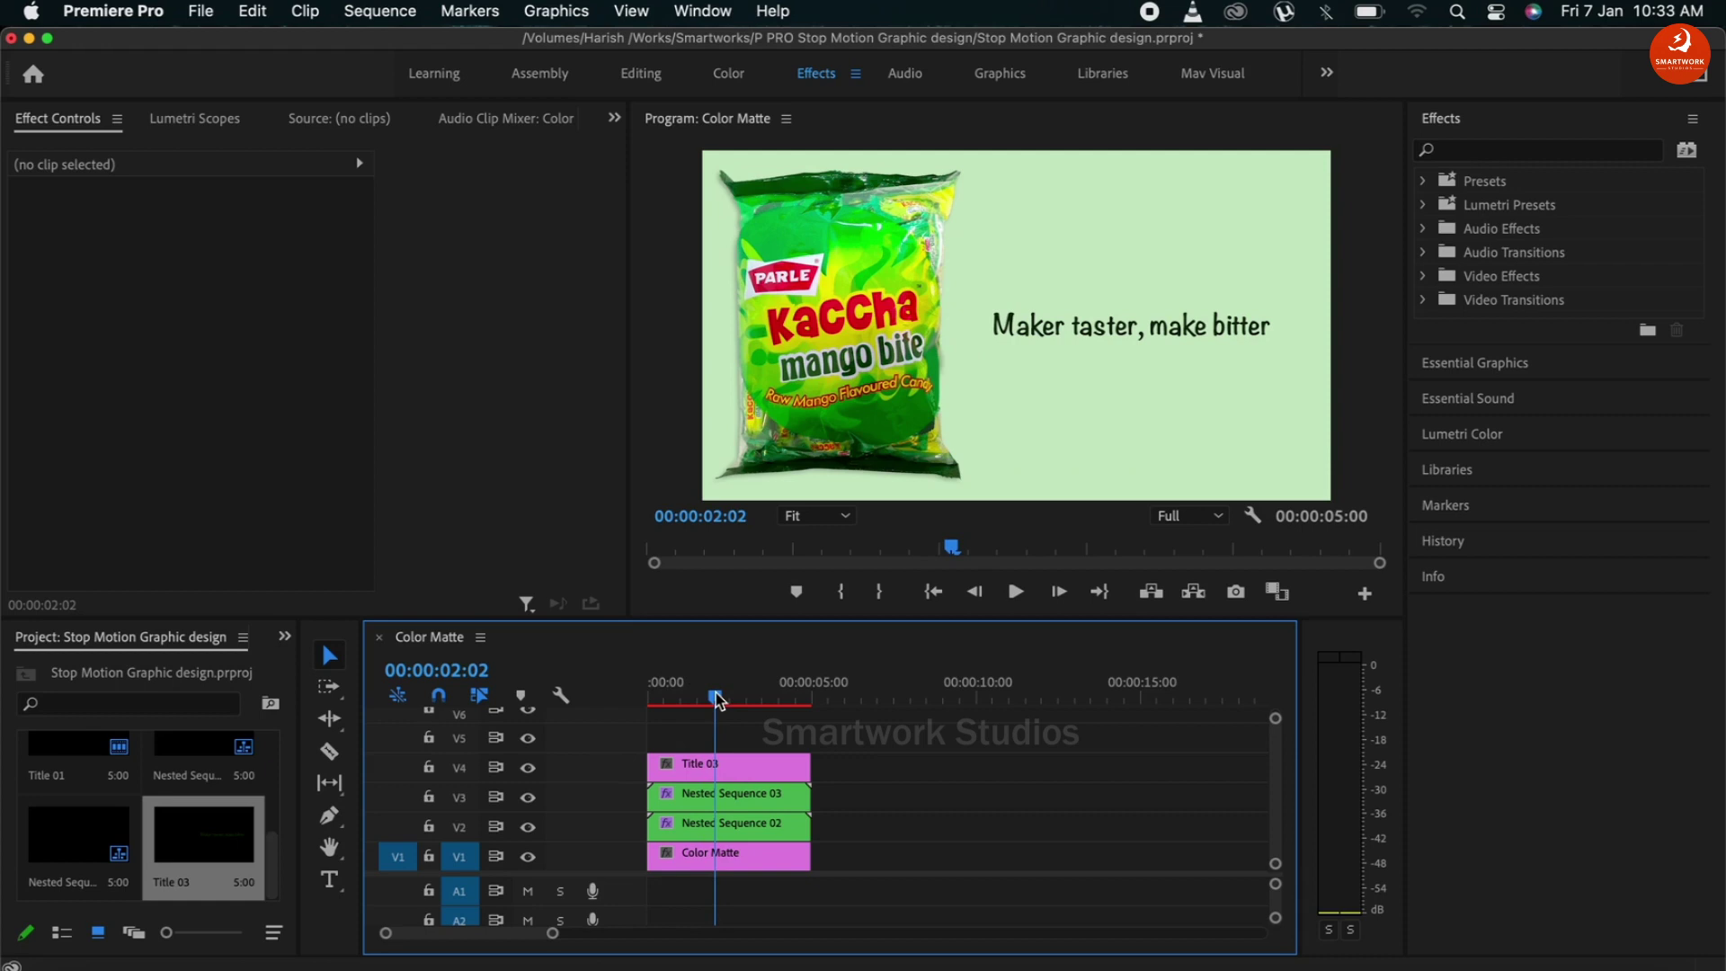
left_click_drag(650, 766, 704, 767)
left_click_drag(716, 696, 756, 696)
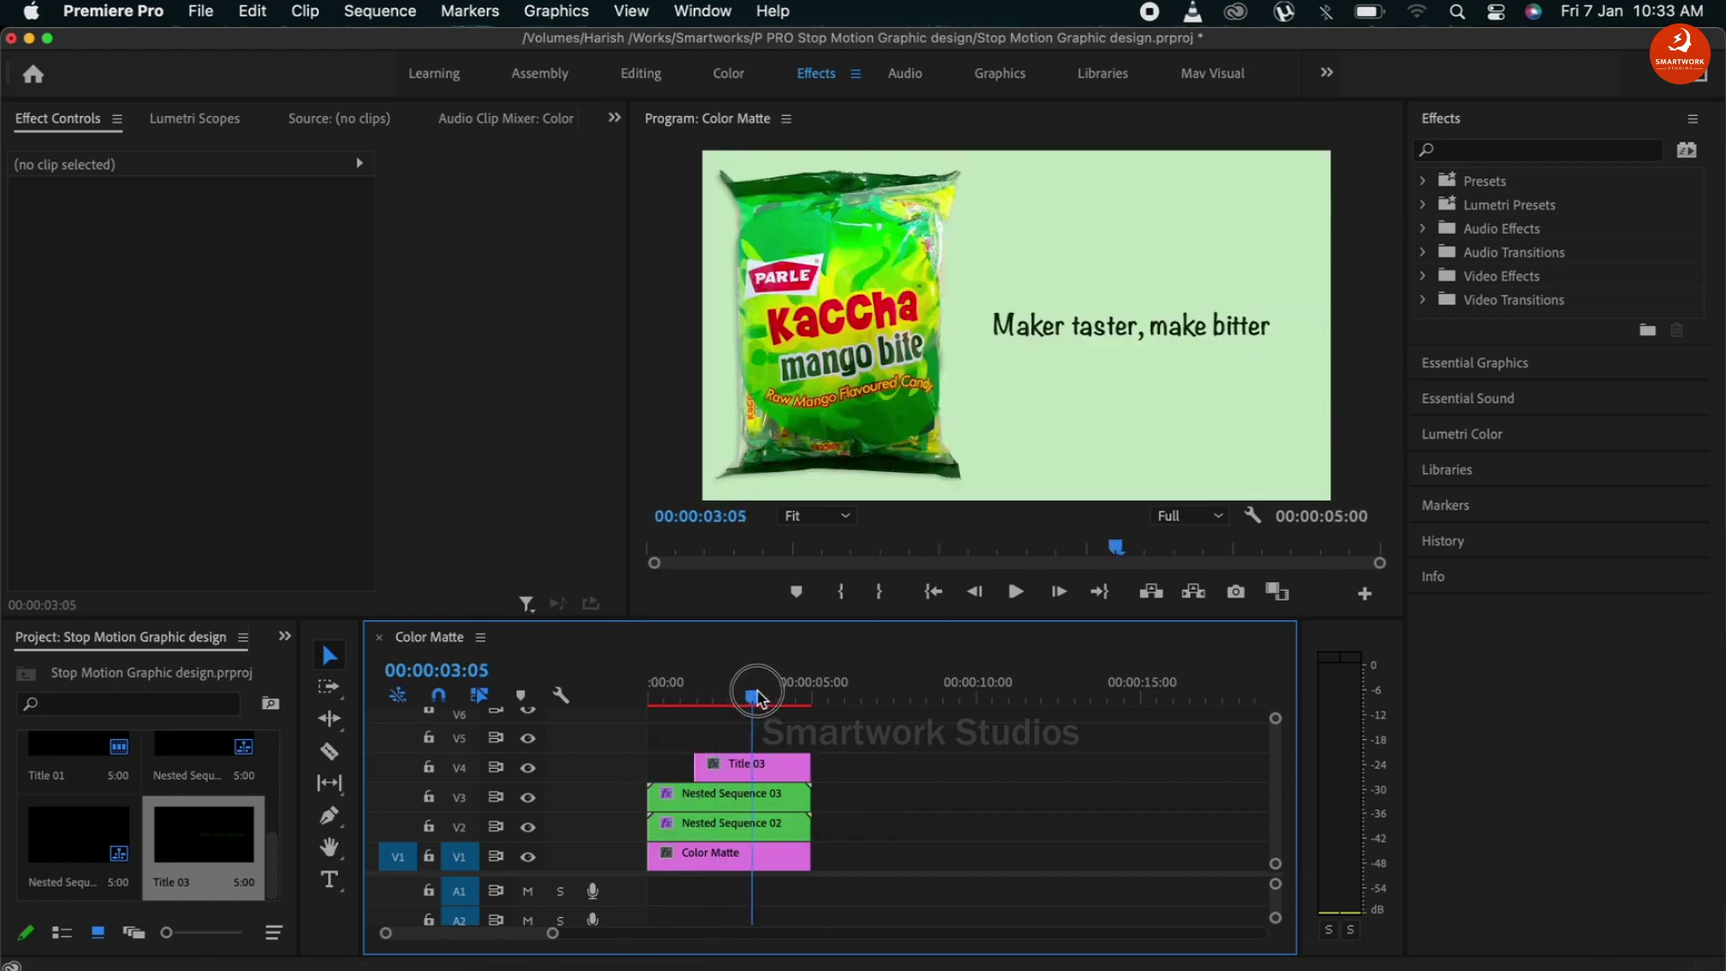
left_click(765, 762)
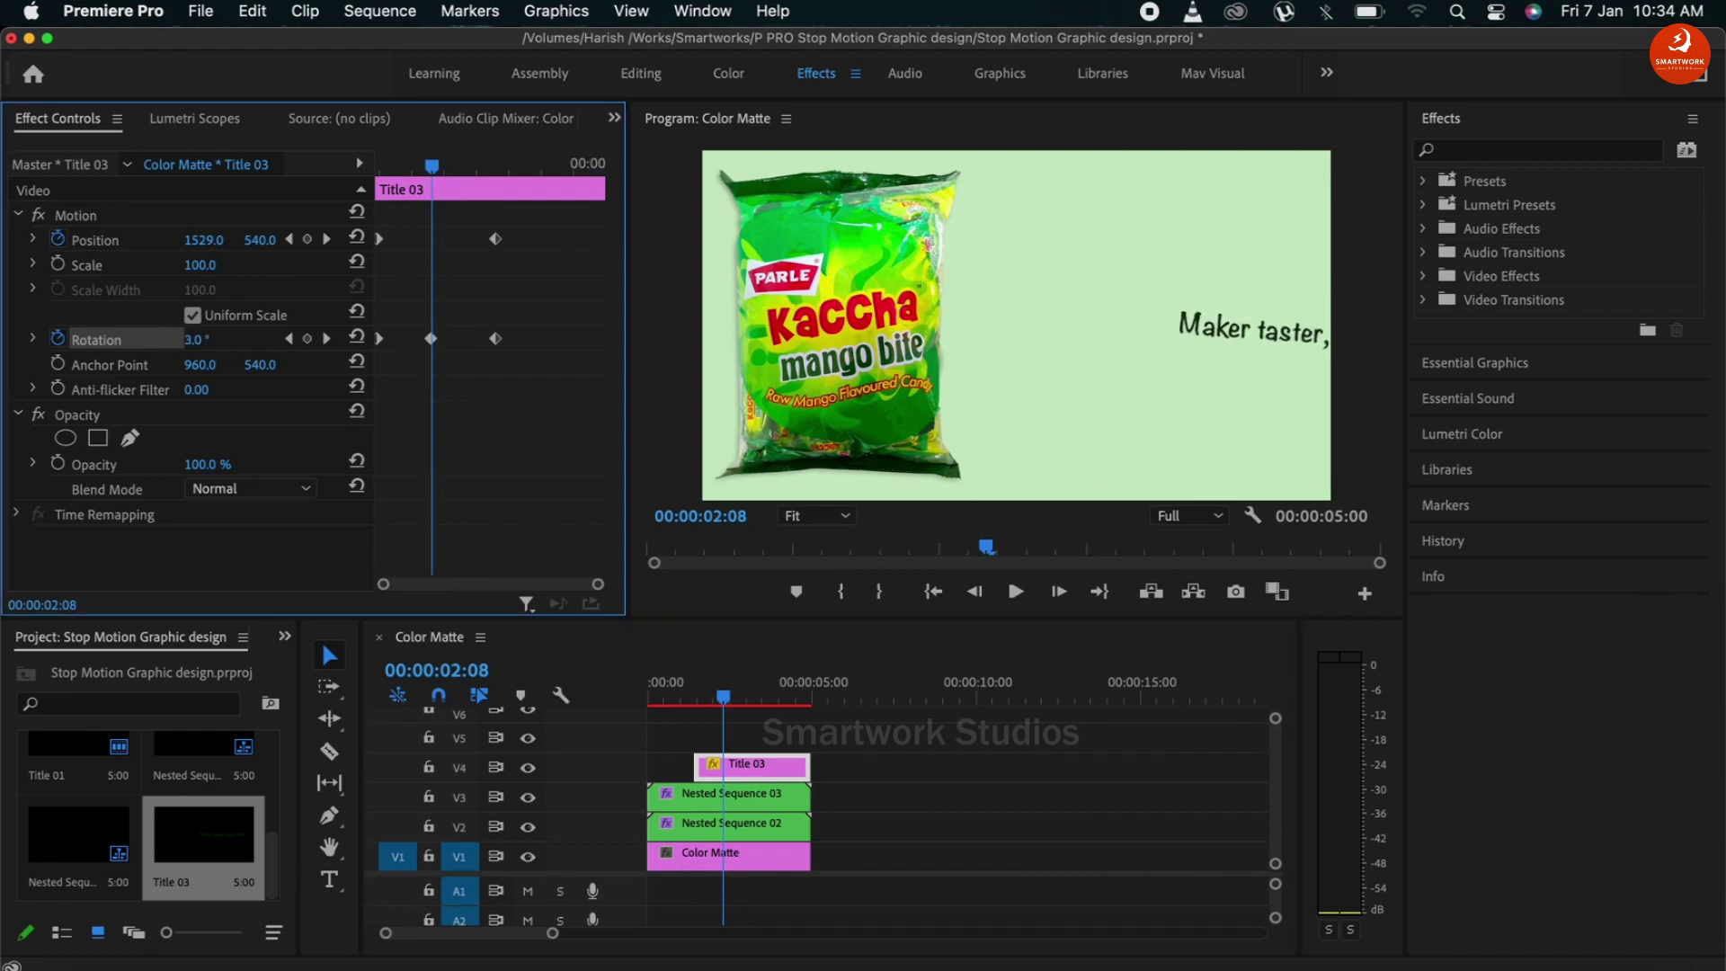
- Nest the Title 03 clip into its own nested sequence
right_click(756, 795)
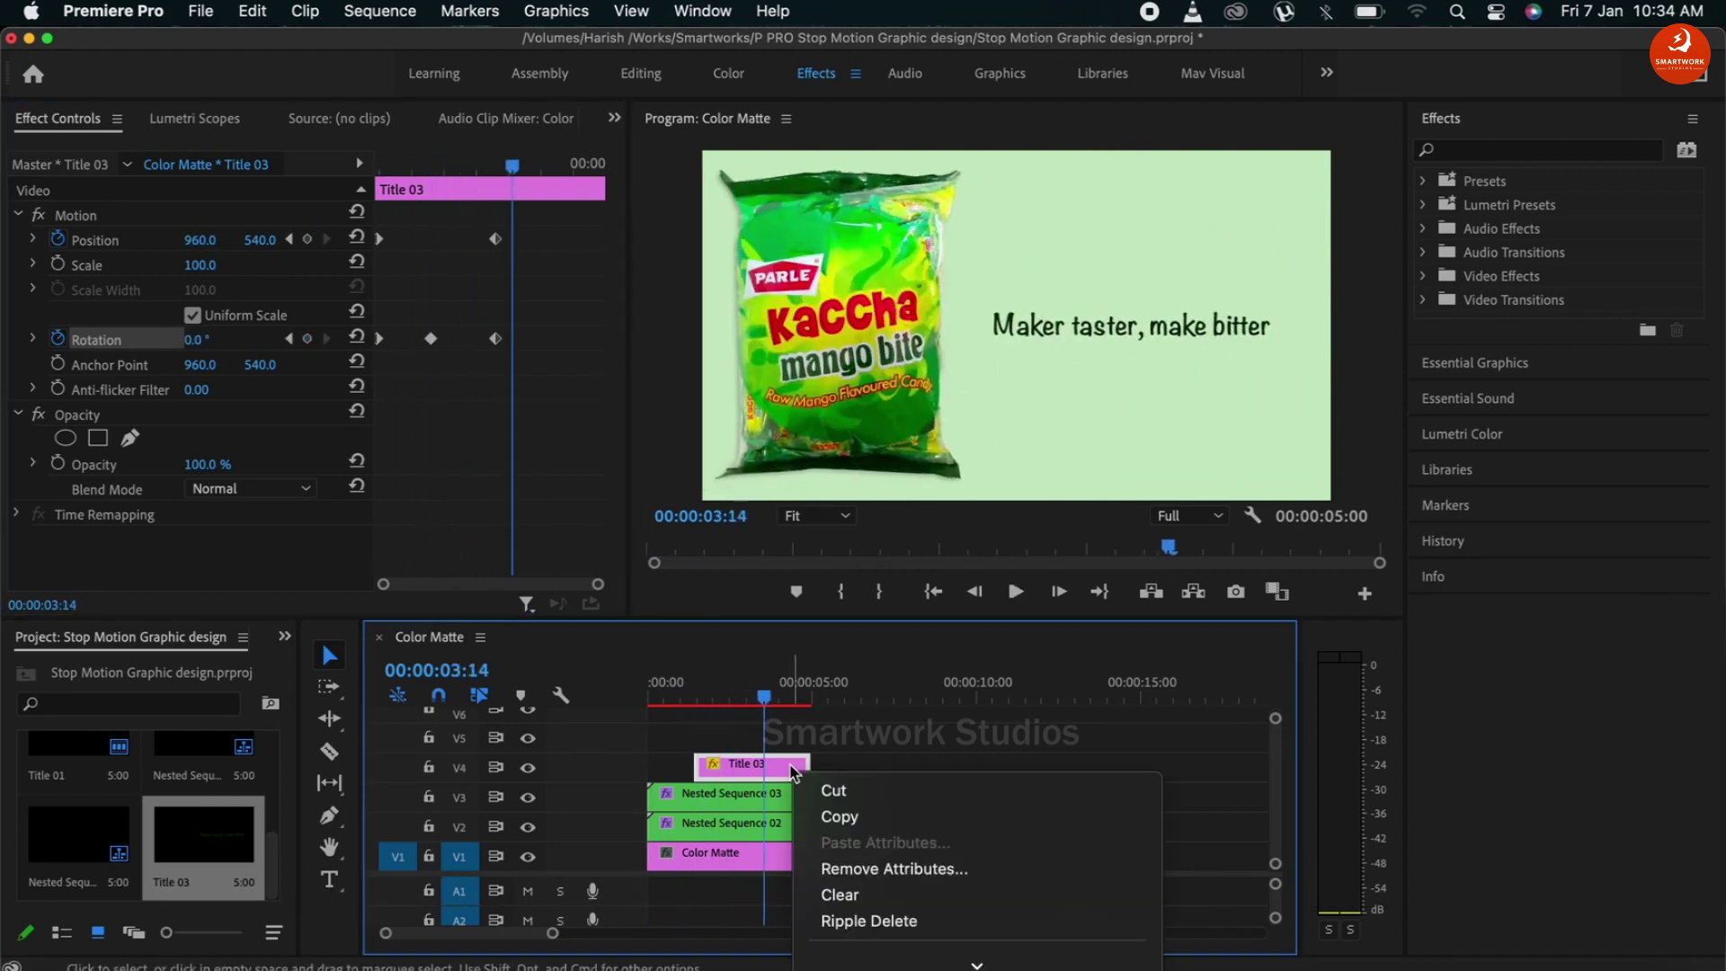
left_click(869, 362)
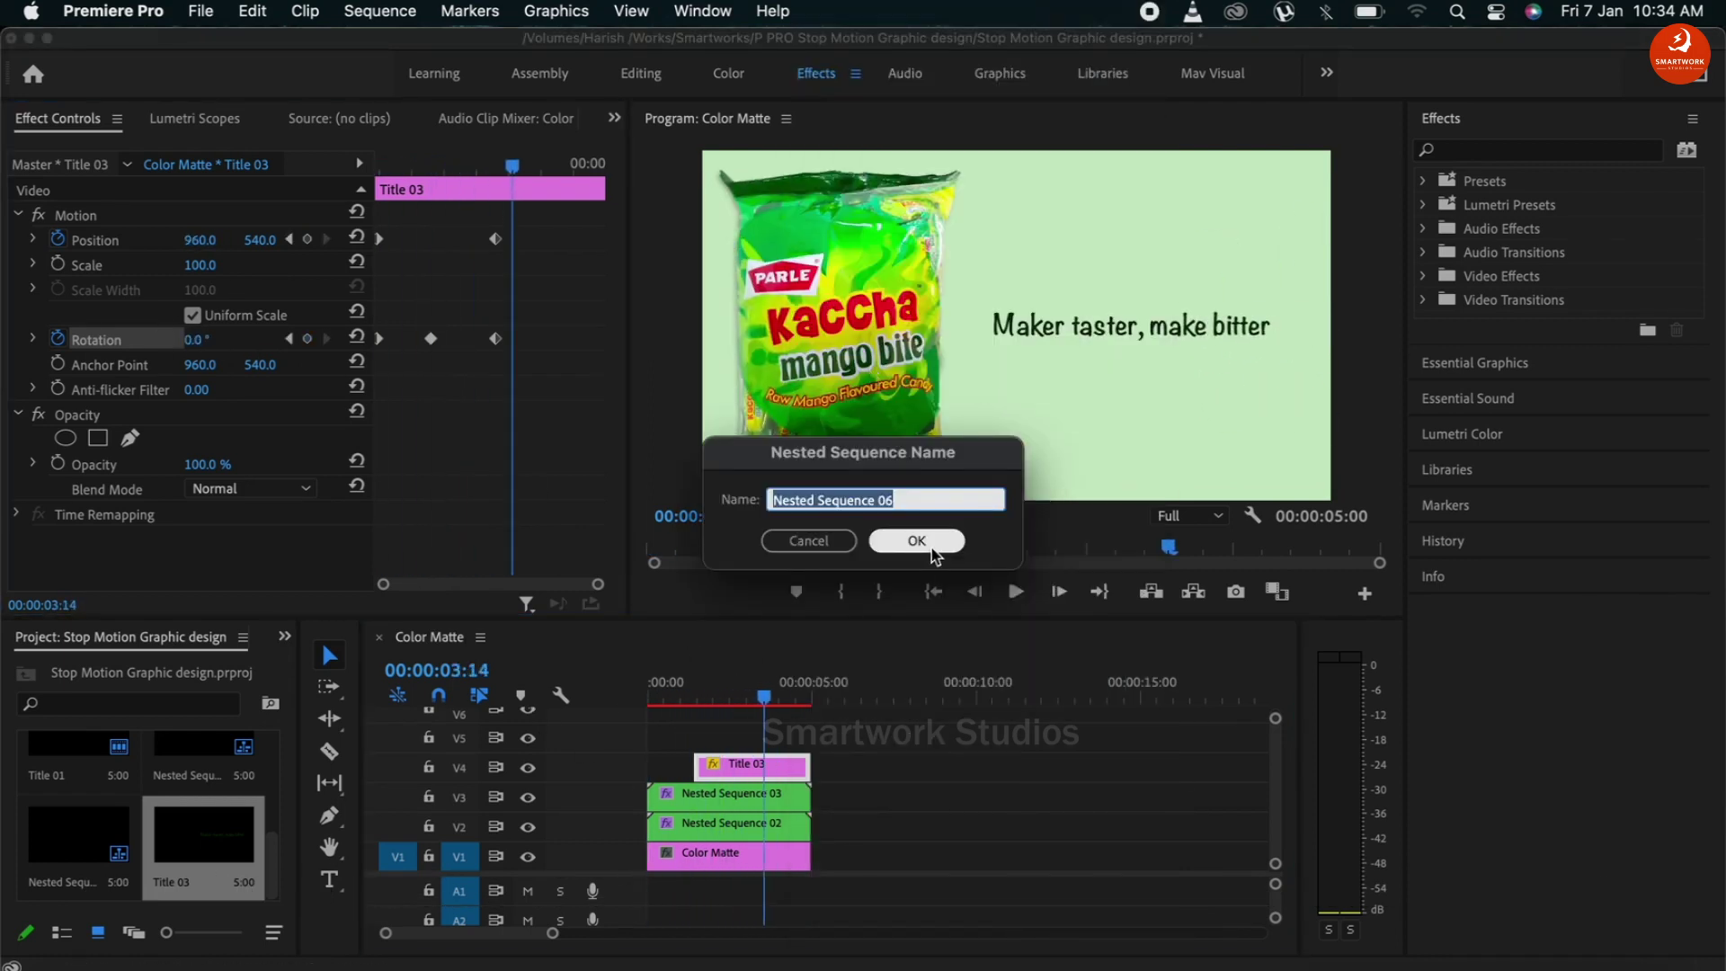
left_click(915, 541)
- Give the nested title Posterize Time at 5 fps and preview the slogan
left_click(1538, 149)
type("pos")
double_click(1542, 418)
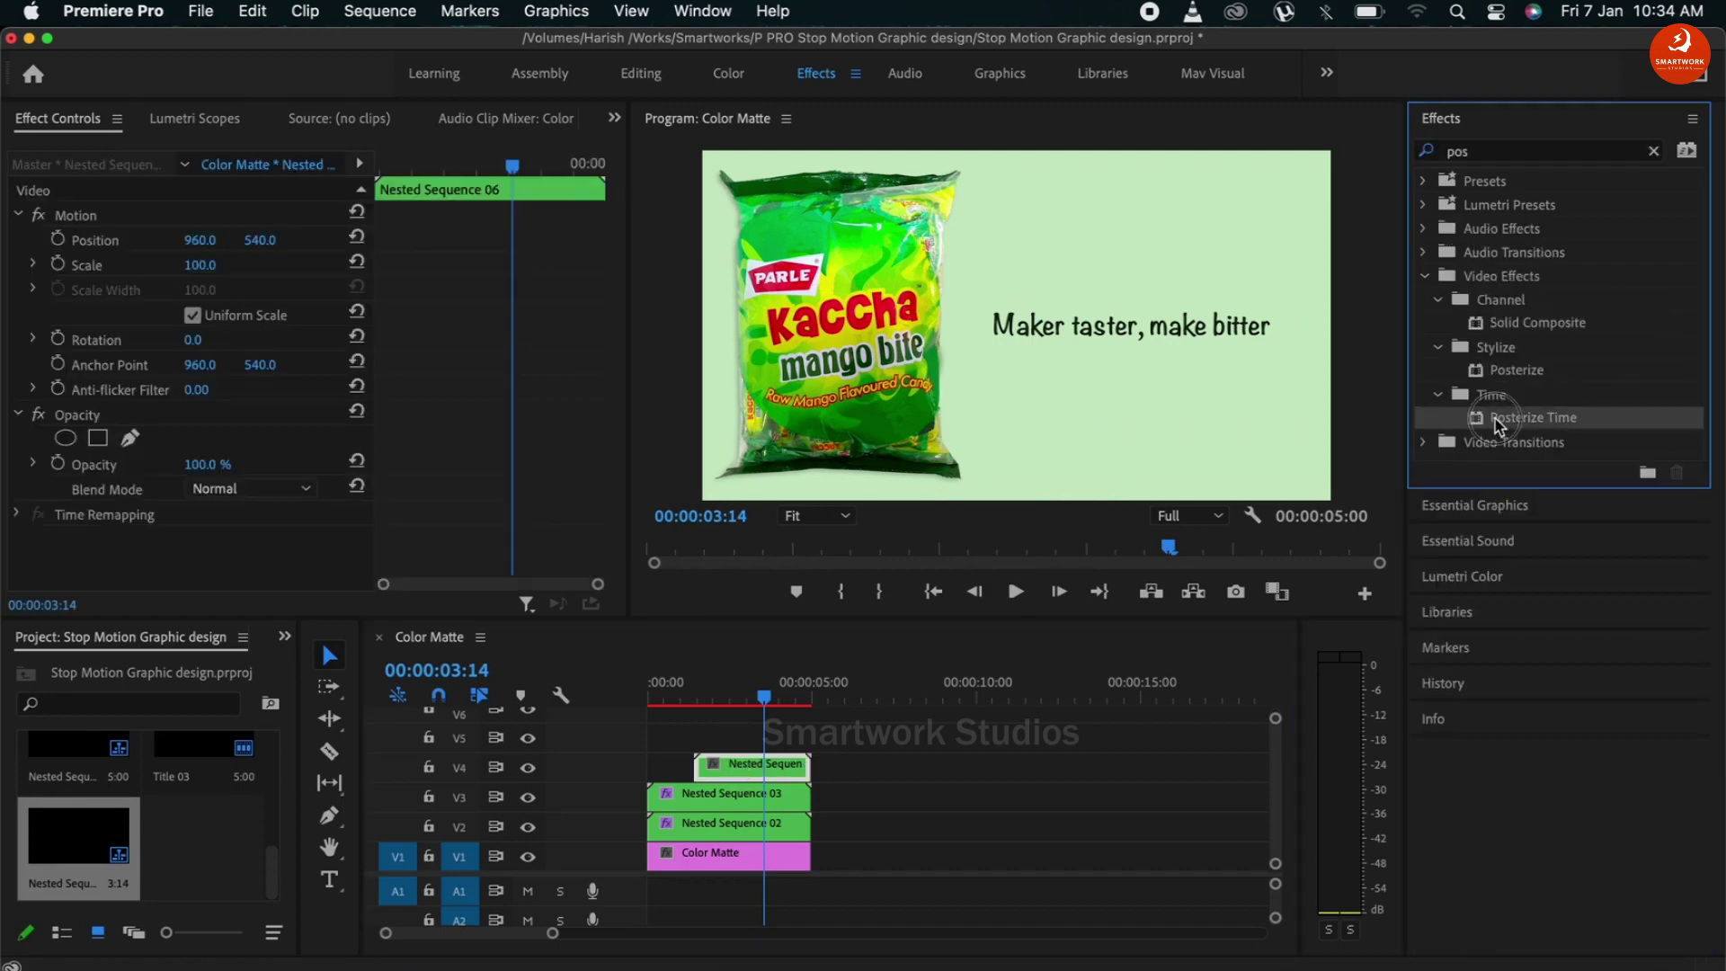
scroll(311, 378, "down", 3)
left_click(203, 527)
type("5")
left_click(506, 712)
key("Home")
key("space")
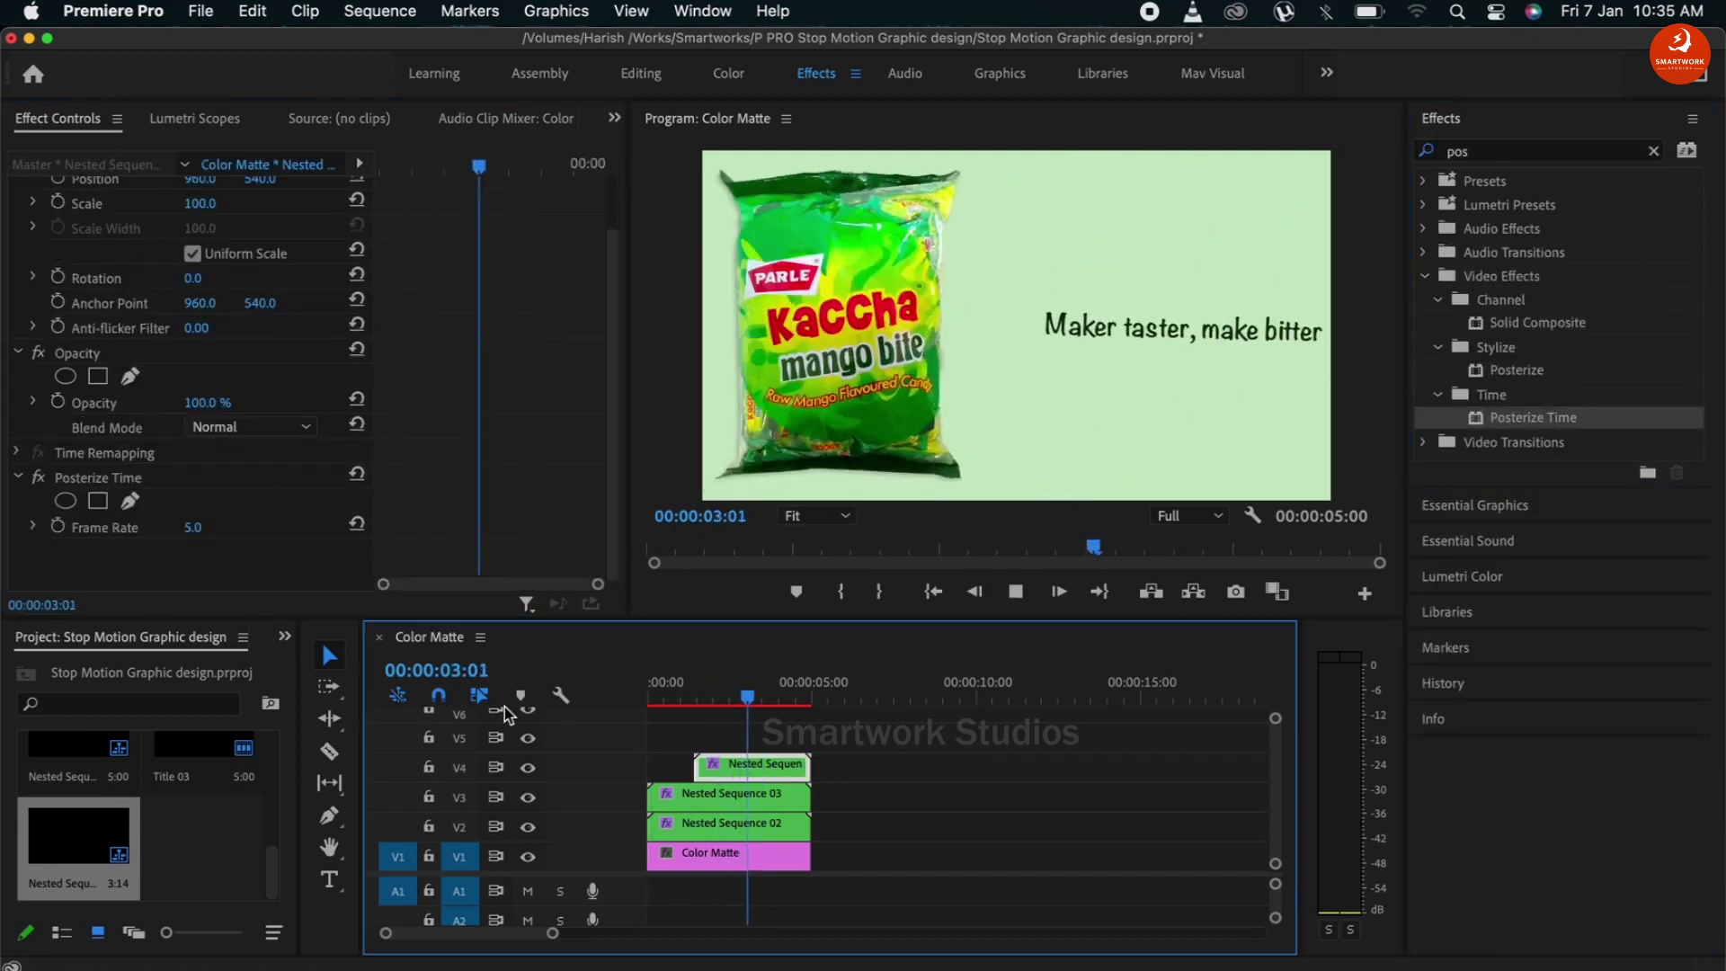